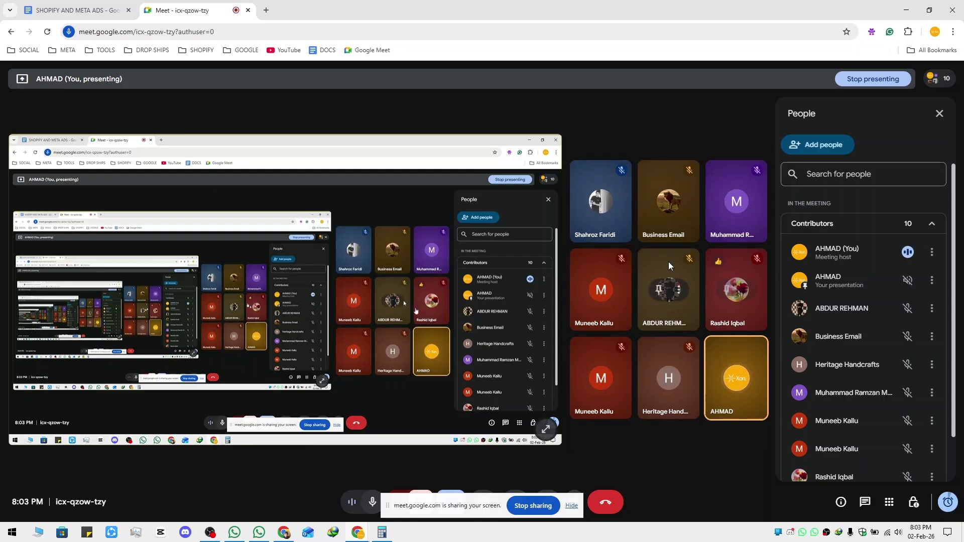
Switch to the SHOPIFY AND META ADS notes and autoscroll up through the earlier class sections
mouse_move(713, 278)
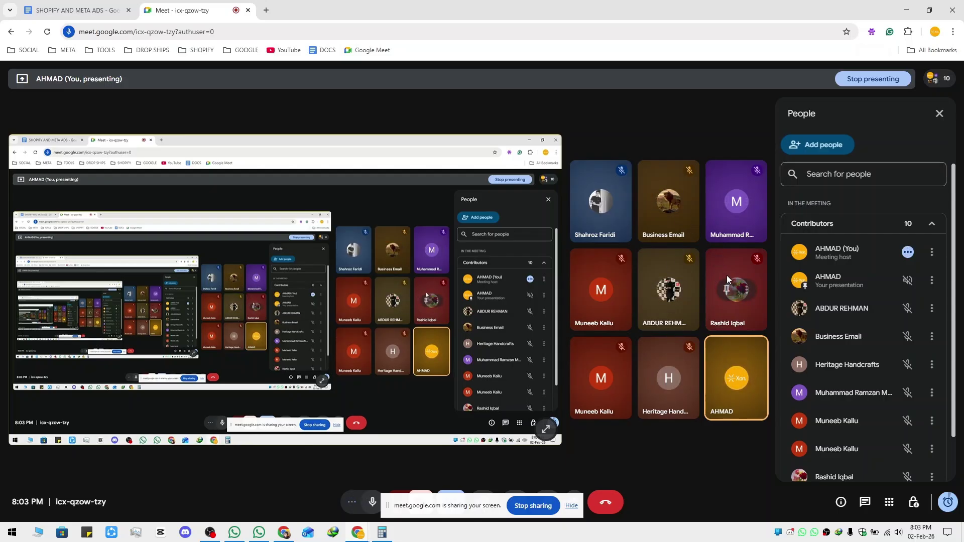
click(76, 10)
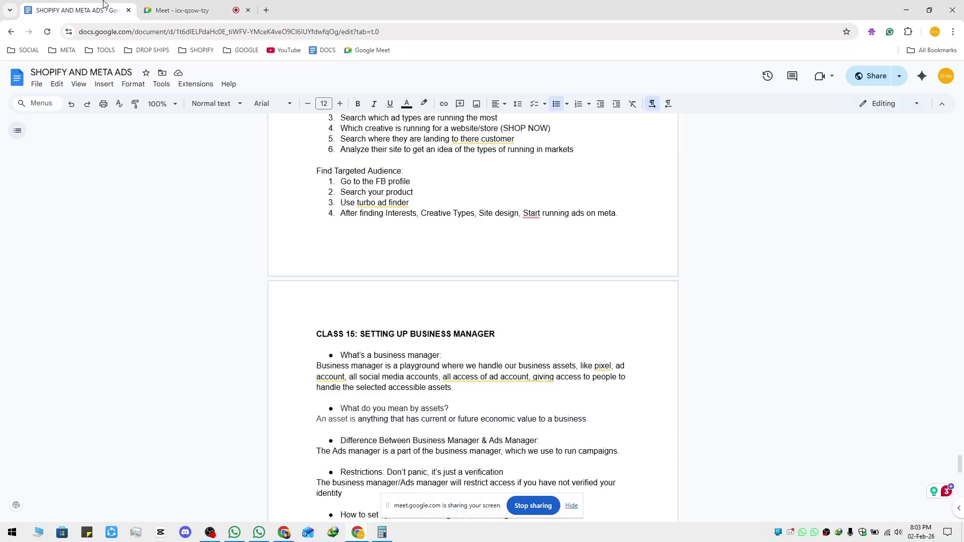
middle_click(288, 286)
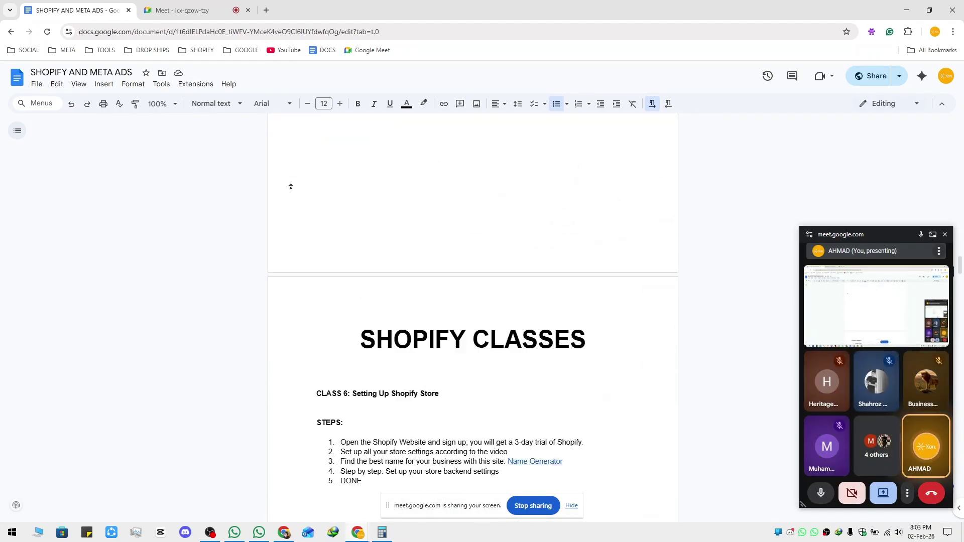
middle_click(292, 189)
scroll(292, 189, up, 20)
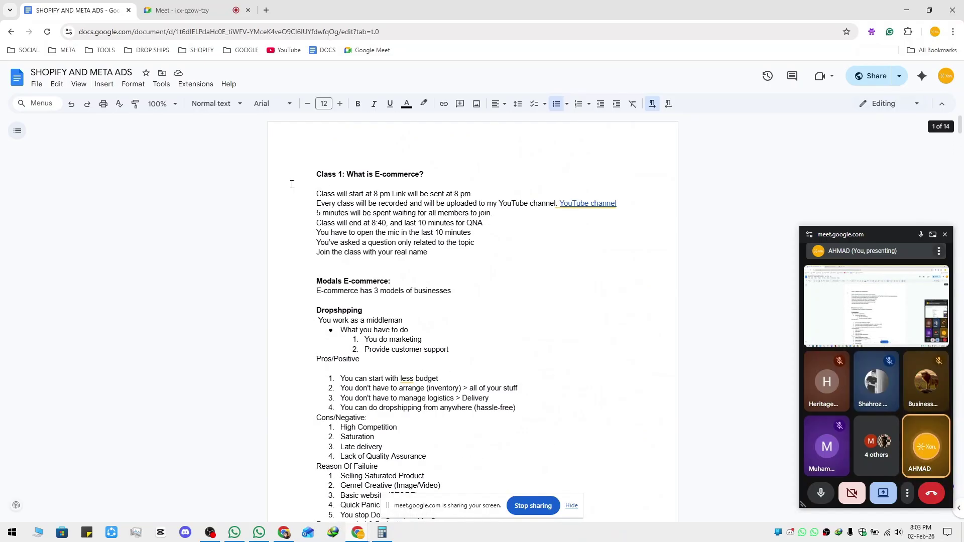
Highlight the opening Class 1 notes, then scroll back down the document
drag(318, 173, 568, 329)
click(566, 213)
scroll(580, 291, down, 20)
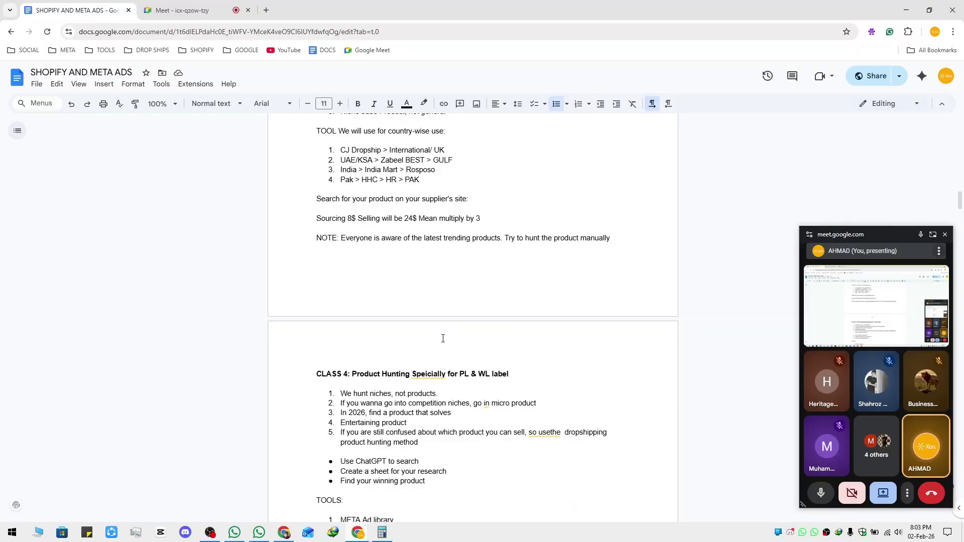
scroll(407, 324, down, 20)
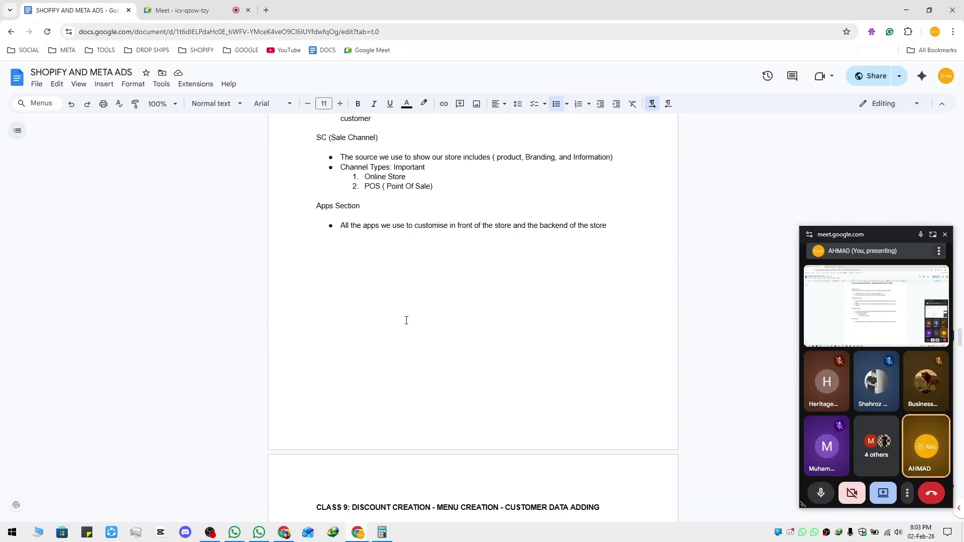
Search YouTube for the instructor's channel name in a new tab
click(289, 527)
click(409, 74)
text(AH)
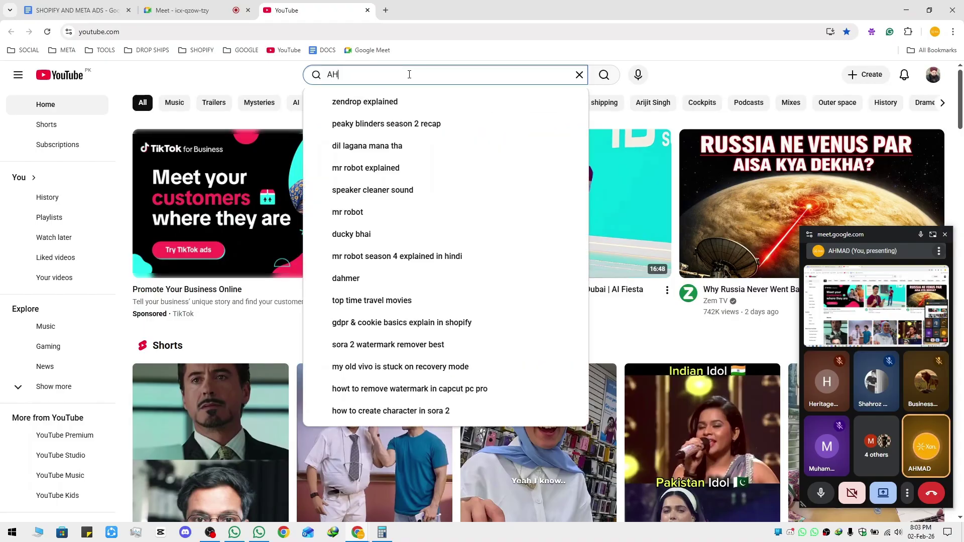
text(MAD ALI RUBA)
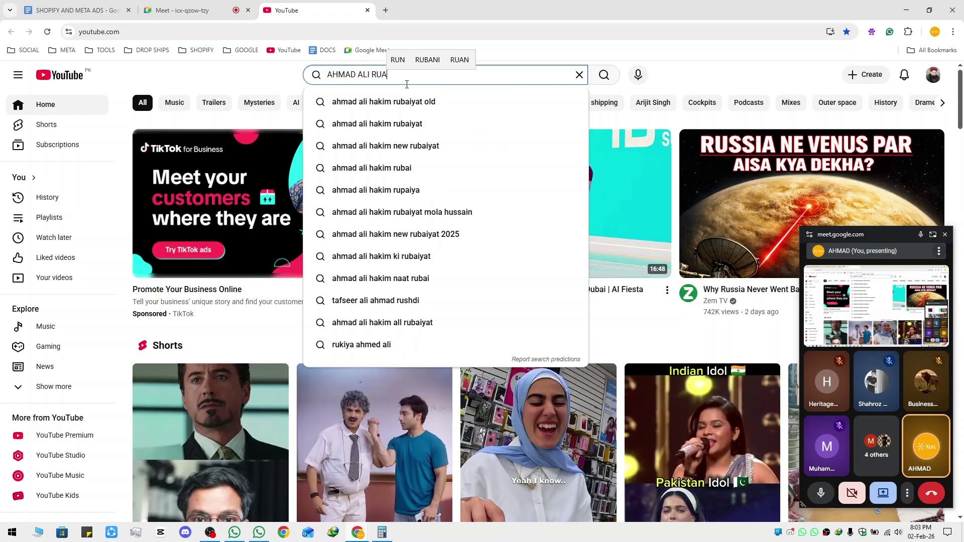
text(NI)
key(Return)
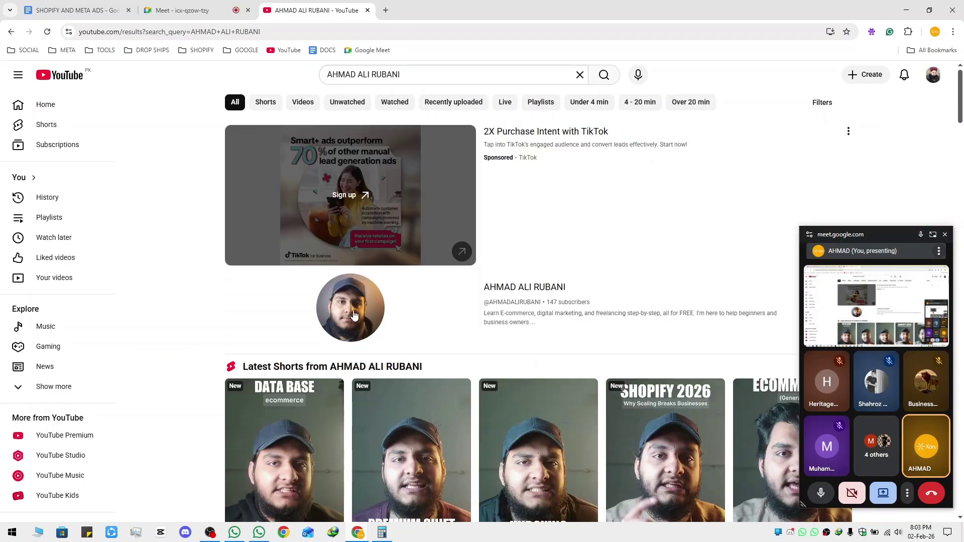
Open the instructor's channel and show its Playlists, including META ADS & SHOPIFY COURSE 2026
click(354, 311)
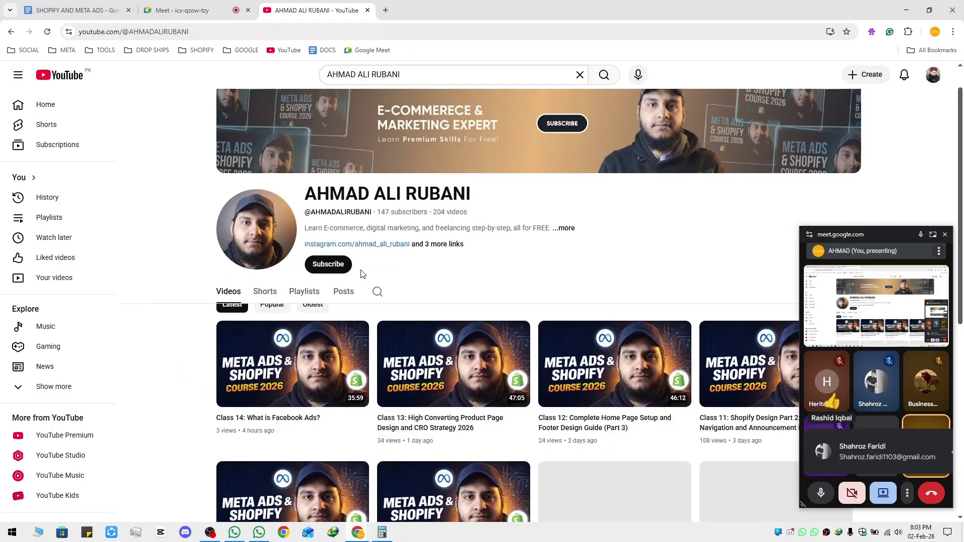
scroll(322, 251, down, 2)
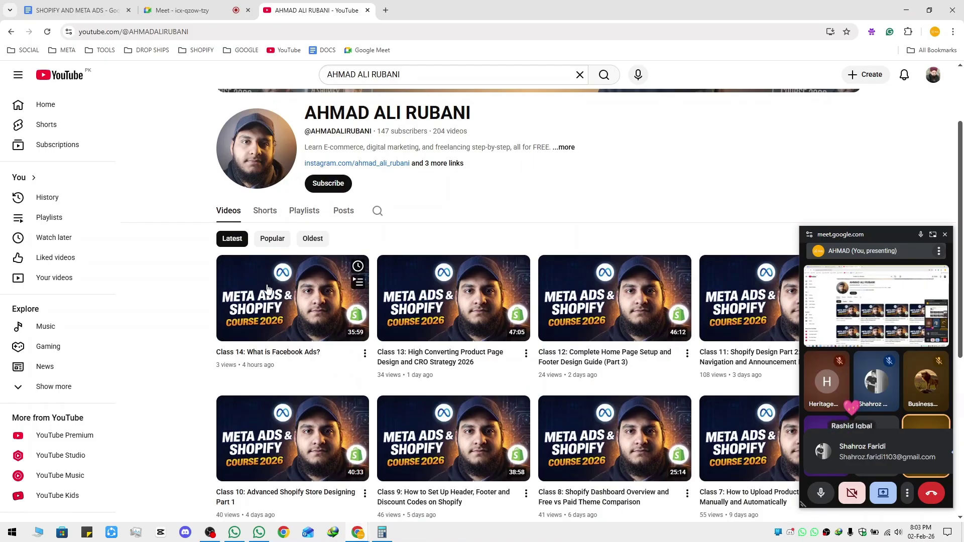
click(310, 211)
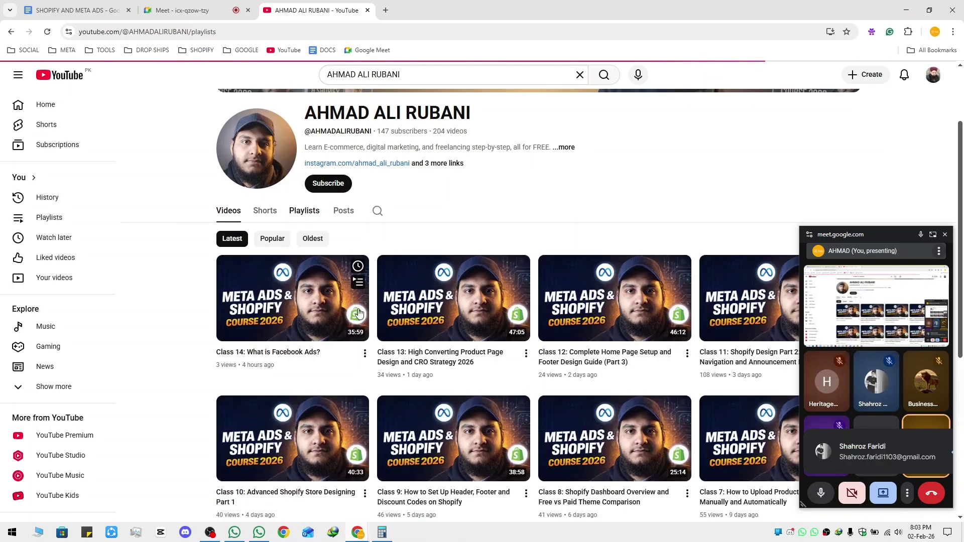
scroll(351, 295, down, 7)
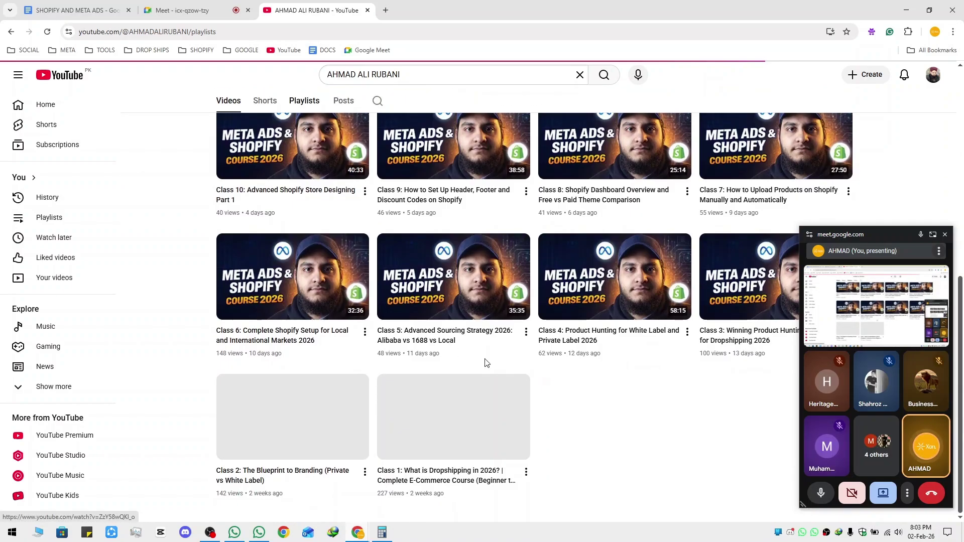
scroll(487, 363, up, 7)
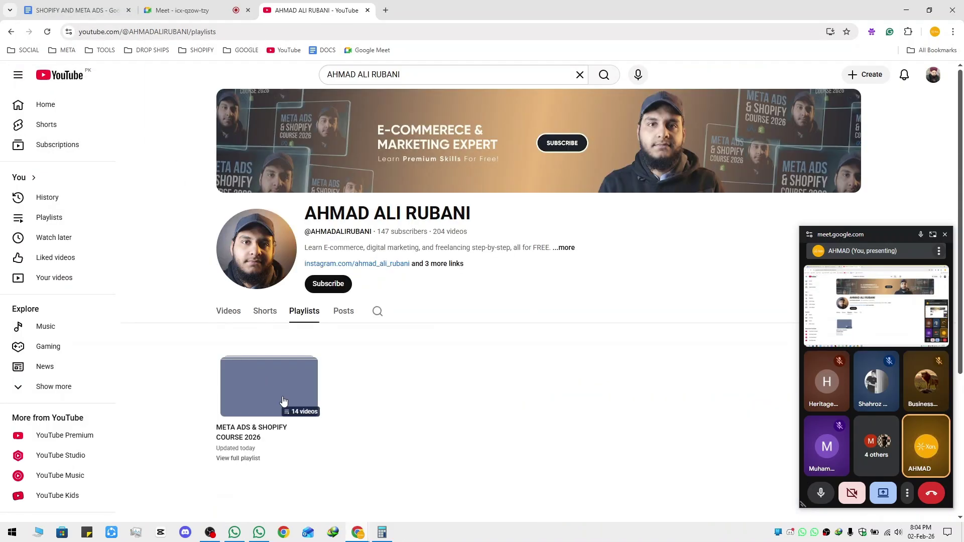
Close the YouTube tab and scroll the notes to the CLASS 15: SETTING UP BUSINESS MANAGER heading
middle_click(341, 11)
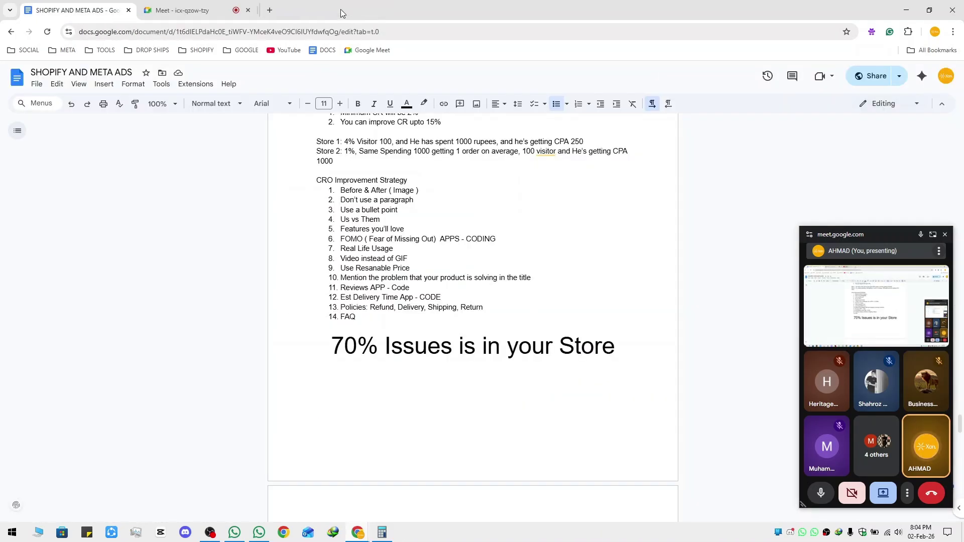
scroll(416, 266, down, 15)
scroll(416, 267, down, 5)
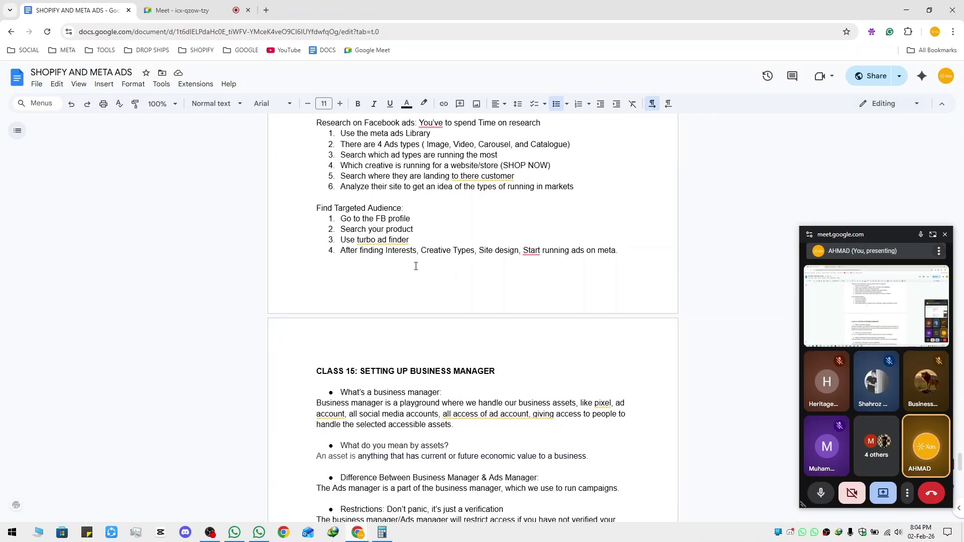
scroll(395, 246, up, 3)
scroll(405, 262, down, 1)
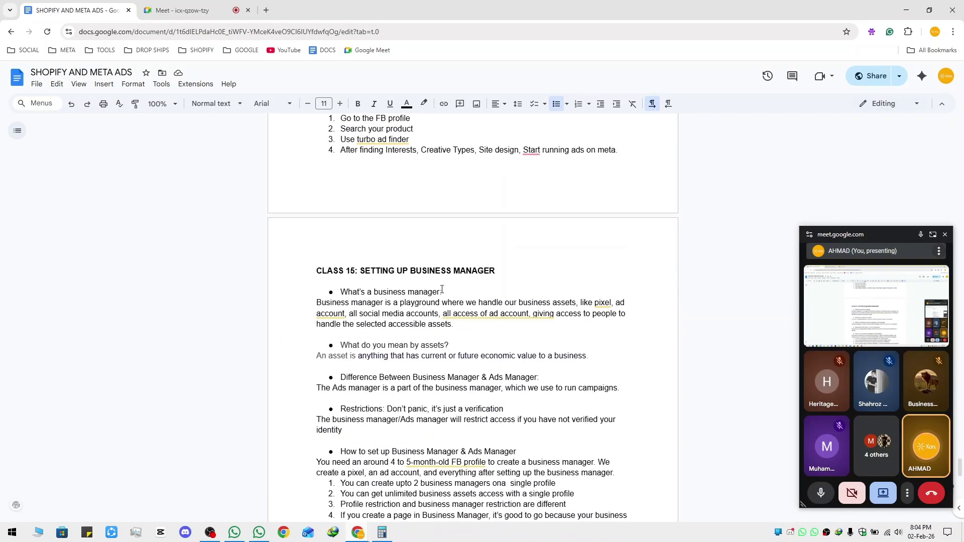
click(511, 271)
scroll(458, 288, down, 2)
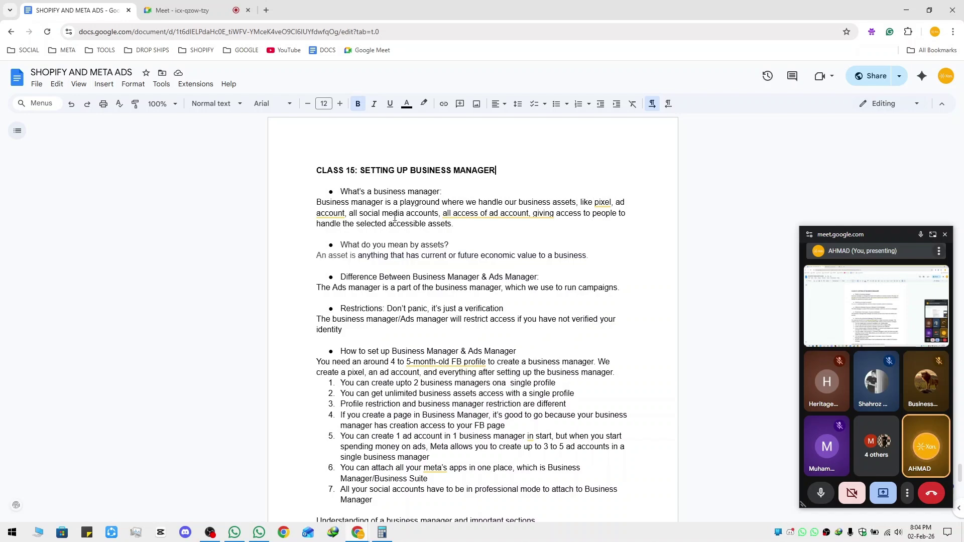
Highlight the business manager definition paragraph, then show the saved META bookmark links
mouse_move(537, 209)
drag(448, 228, 267, 202)
click(304, 215)
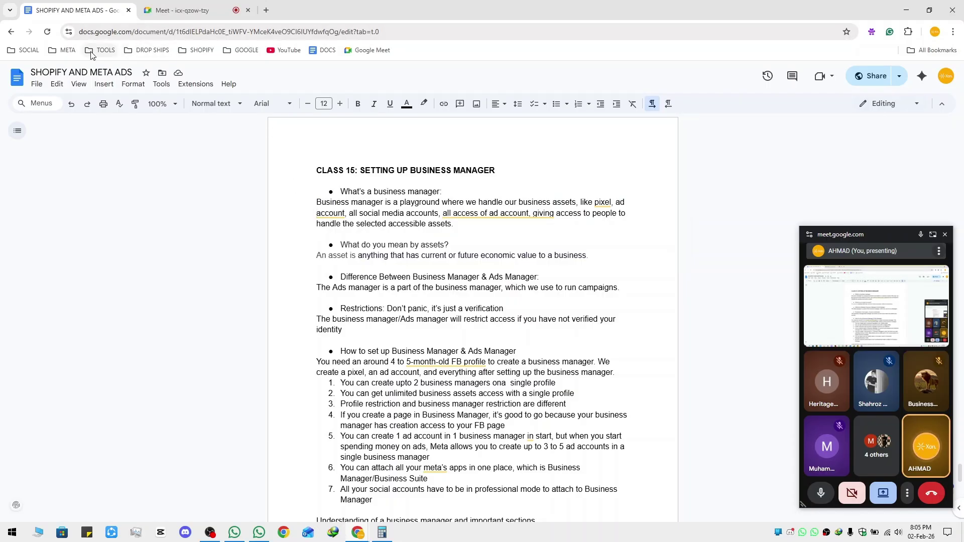
click(67, 50)
Open a Meta business page from the bookmarks in a new tab and minimize OBS
middle_click(91, 104)
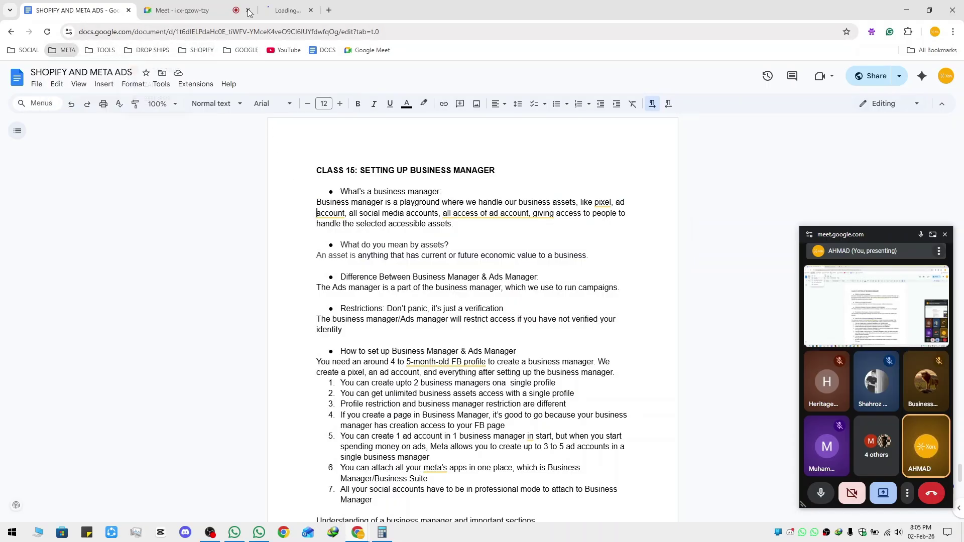
click(324, 8)
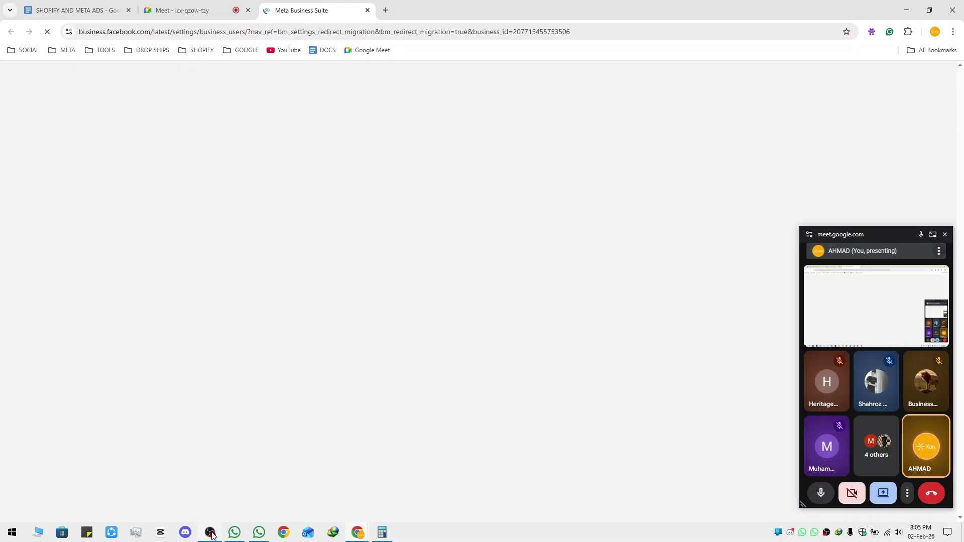
click(211, 534)
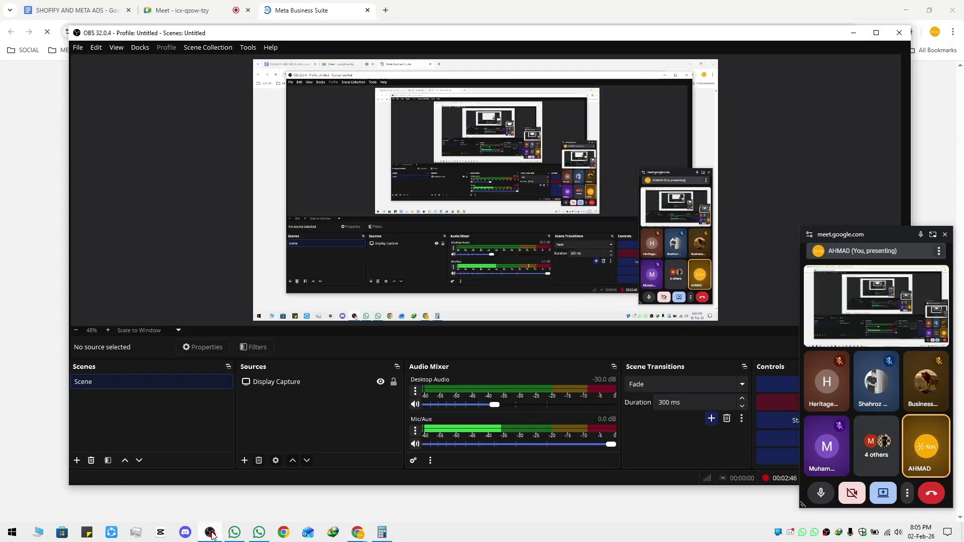
click(211, 534)
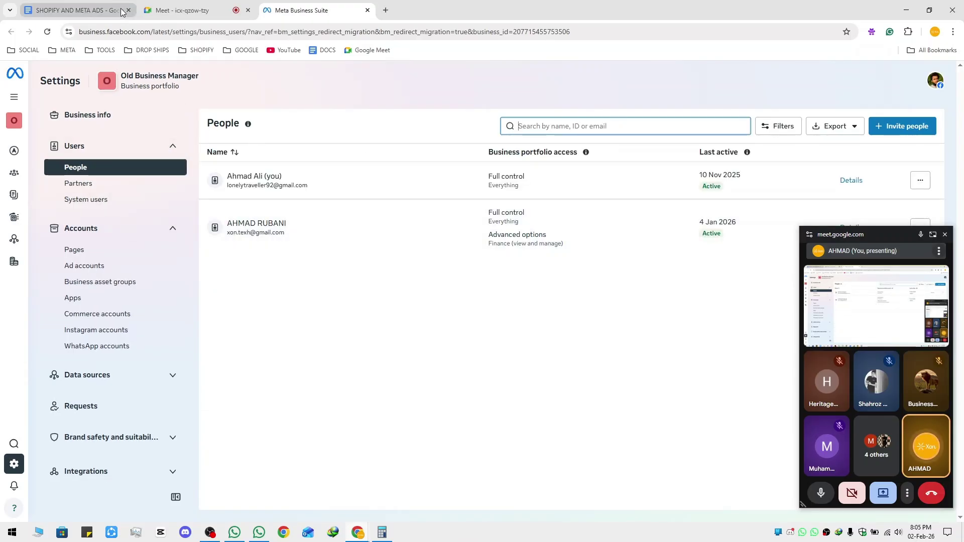
Dismiss the Docs writing suggestion, check Meta's People settings, then return to the notes
click(85, 9)
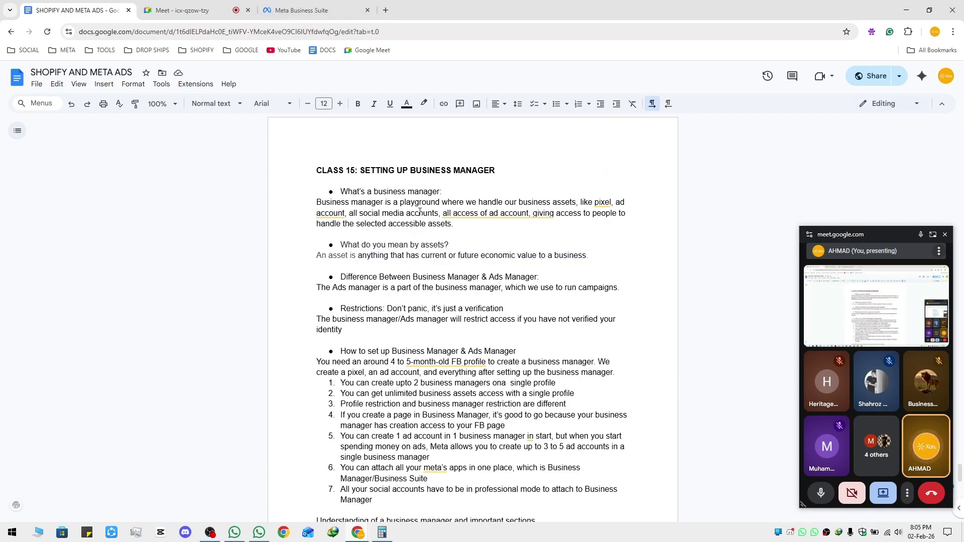
mouse_move(461, 235)
click(409, 235)
click(301, 10)
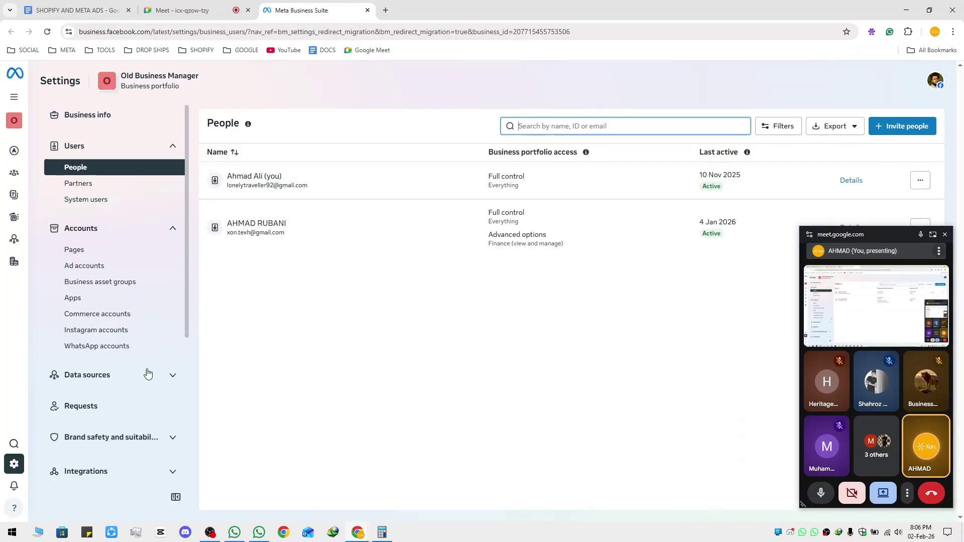
click(81, 11)
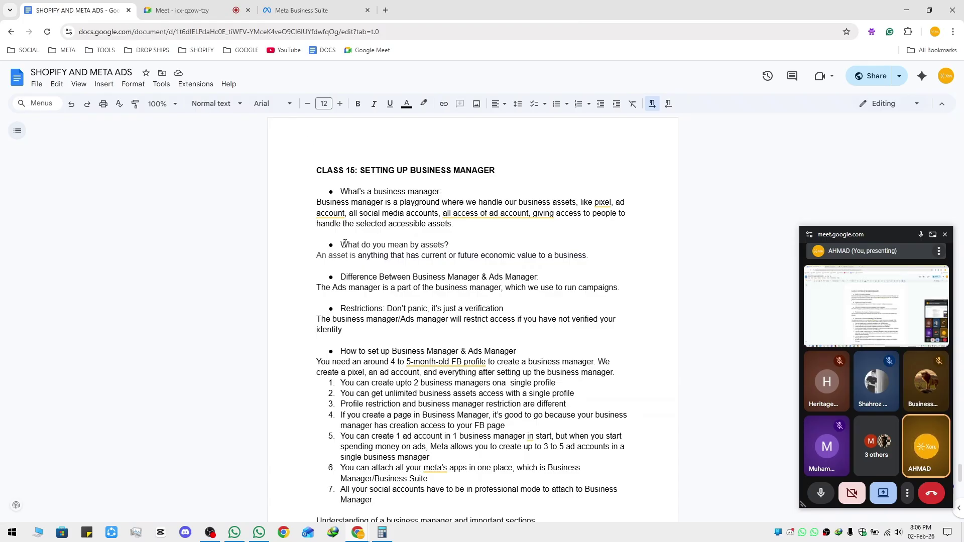
Highlight the 'What do you mean by assets?' question in the notes
shift+click(453, 243)
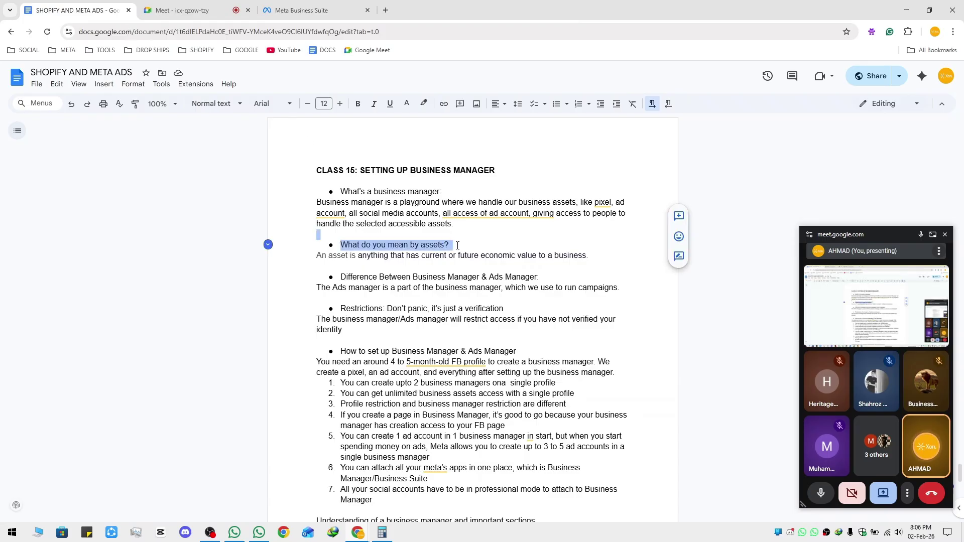
click(450, 245)
drag(450, 245, 357, 244)
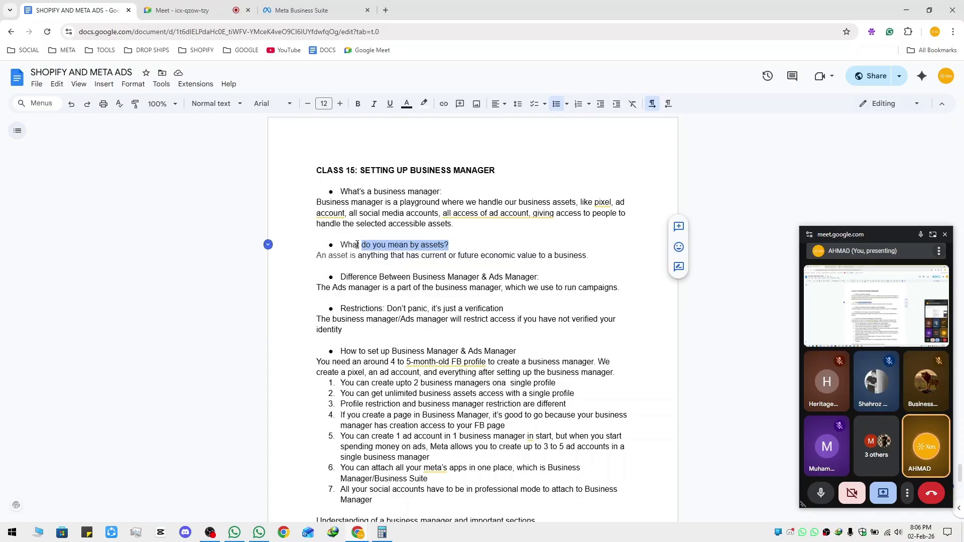
double_click(351, 265)
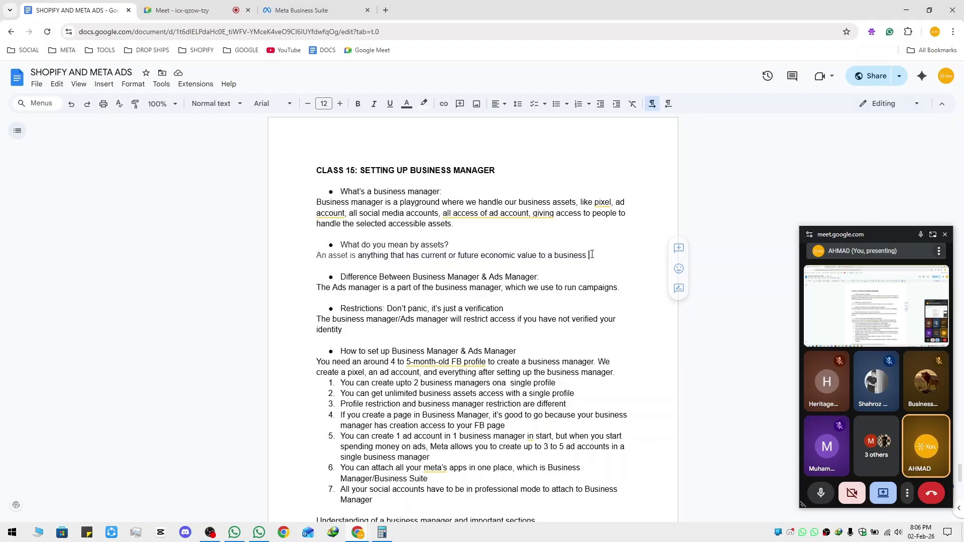
Highlight parts of the asset definition, then bring up Meta's People settings with two Full control users
drag(589, 256, 330, 254)
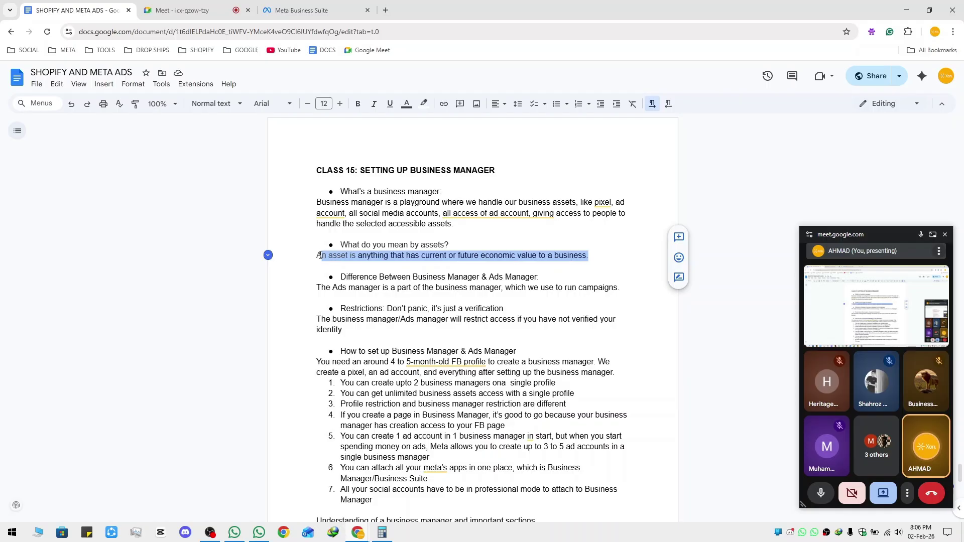
click(436, 256)
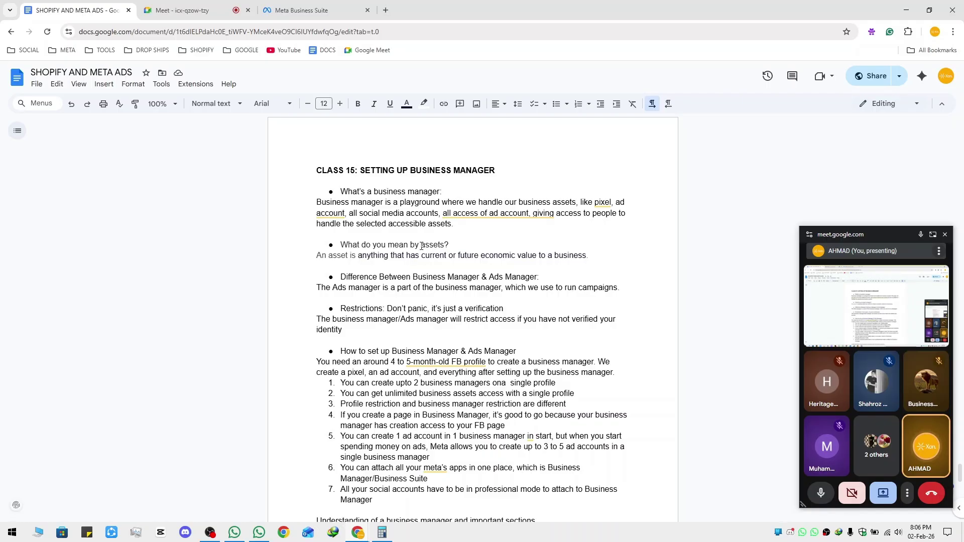
drag(421, 245, 451, 245)
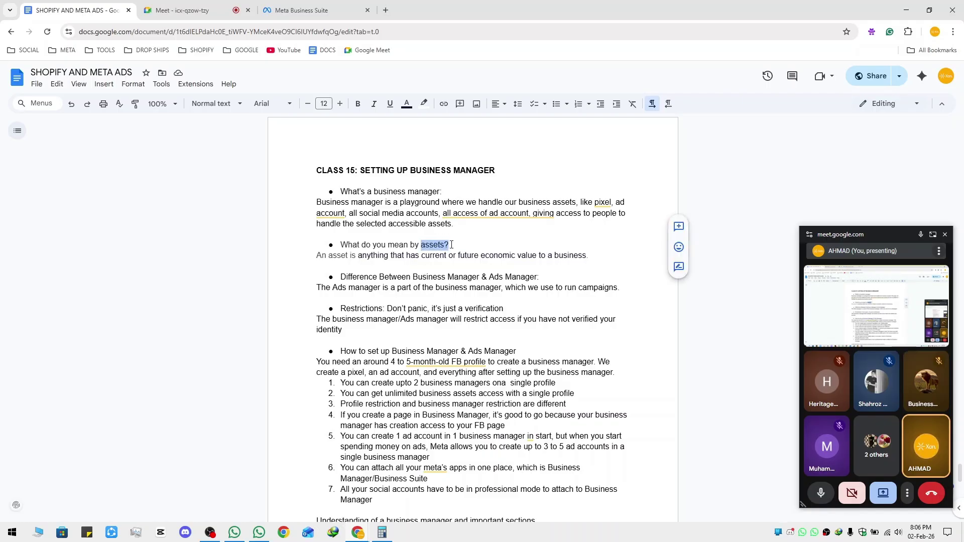
click(421, 256)
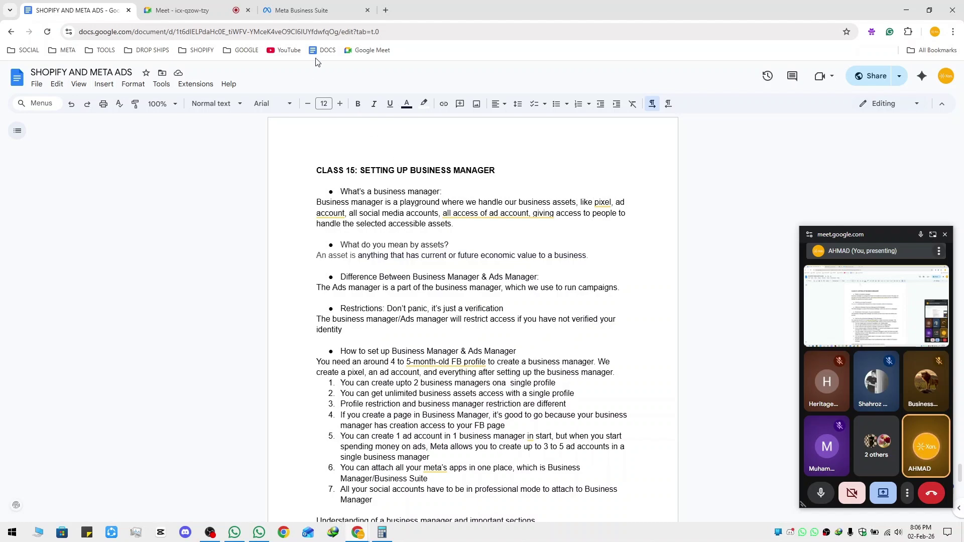
click(324, 14)
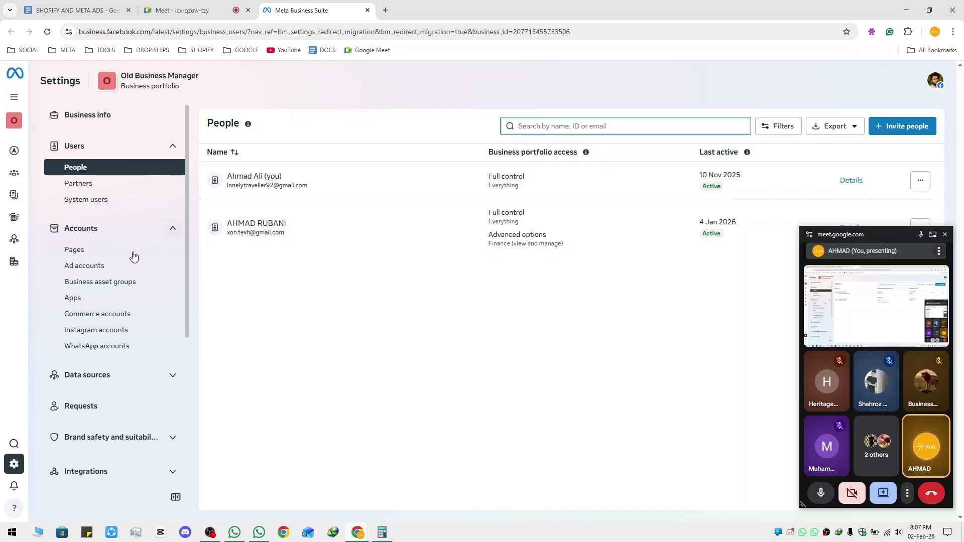
View the portfolio's Ad accounts list, then return to the notes with Ctrl+1
click(79, 269)
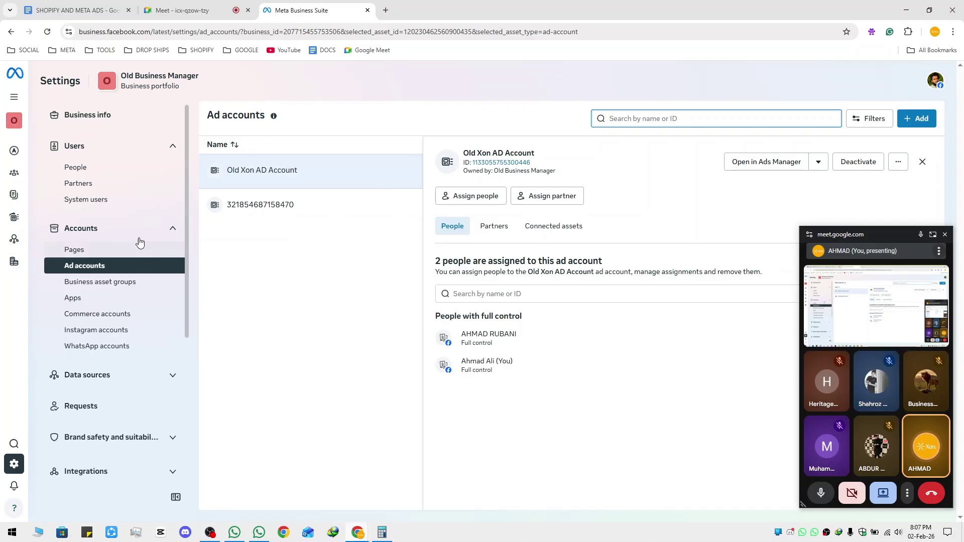
key(ctrl+1)
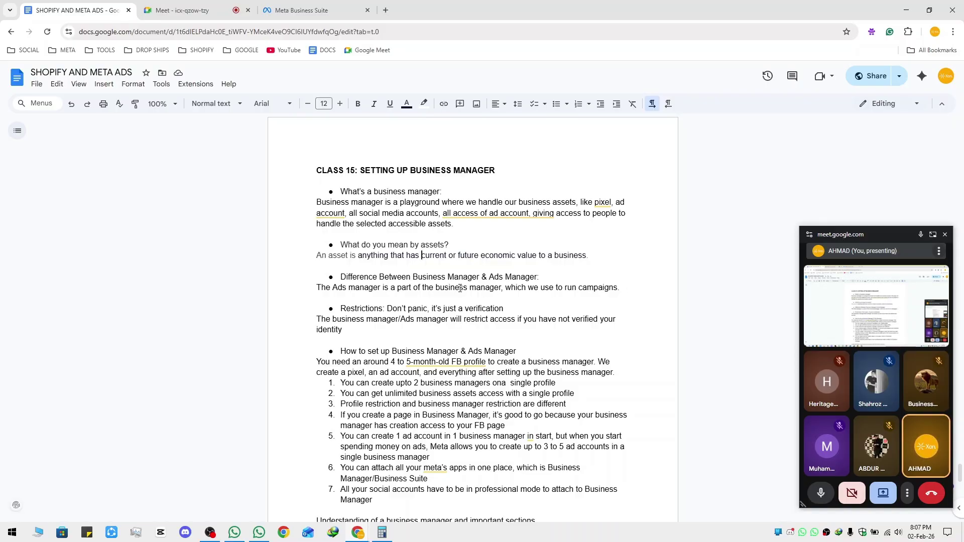
Move 'Restrictions:' to just after 'Don't panic' in the restrictions bullet
drag(340, 309, 386, 307)
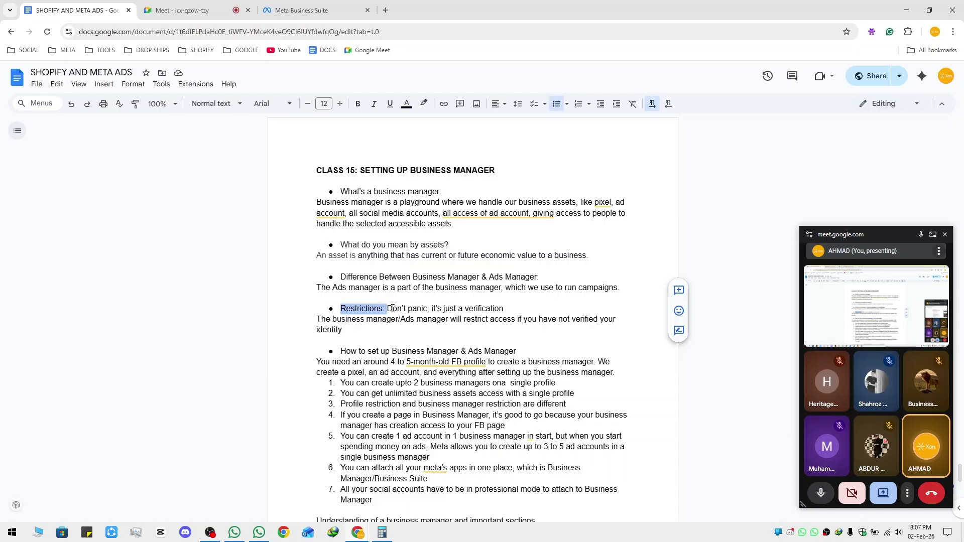
drag(429, 309, 429, 308)
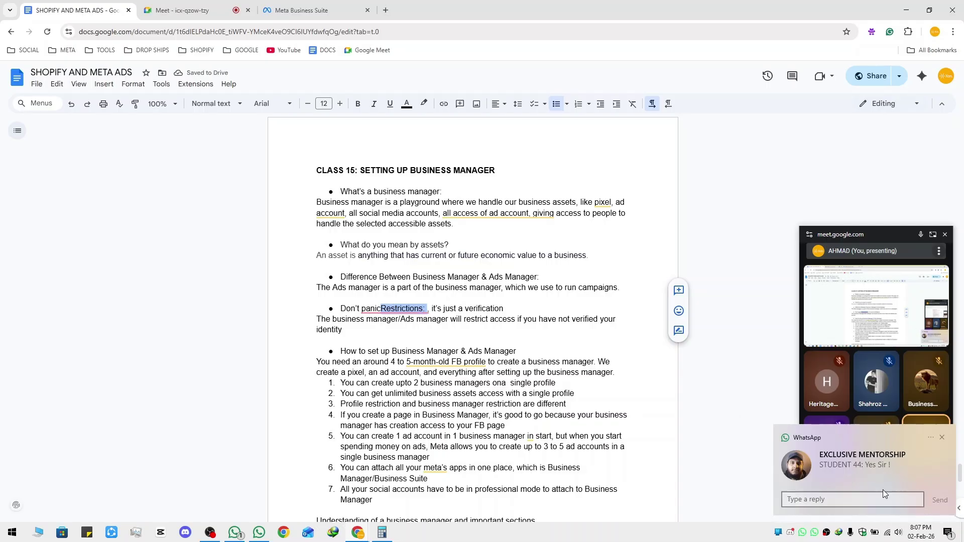
click(883, 490)
click(781, 407)
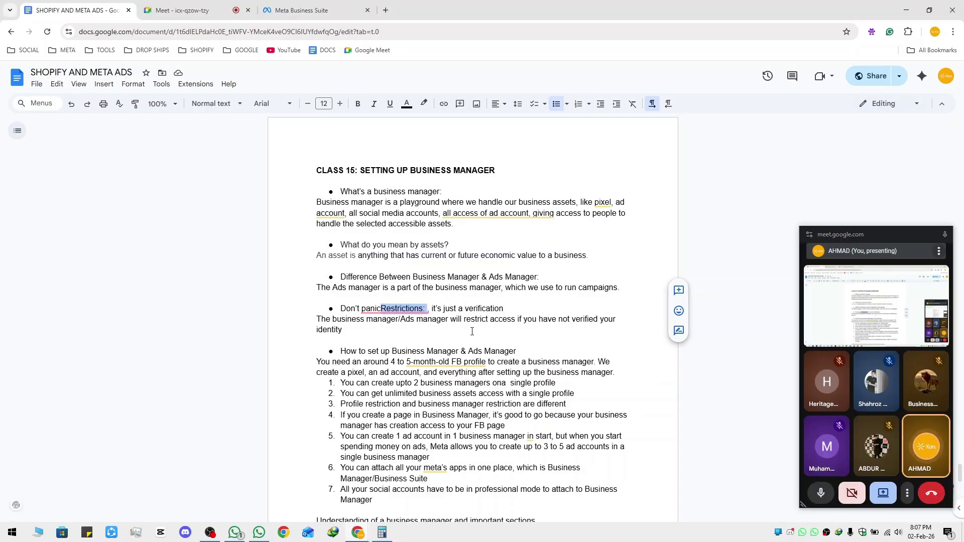
drag(801, 423, 857, 430)
Accept the 'Don't panic. Restrictions' and punctuation fixes, then return to the ad accounts page
click(397, 309)
click(382, 335)
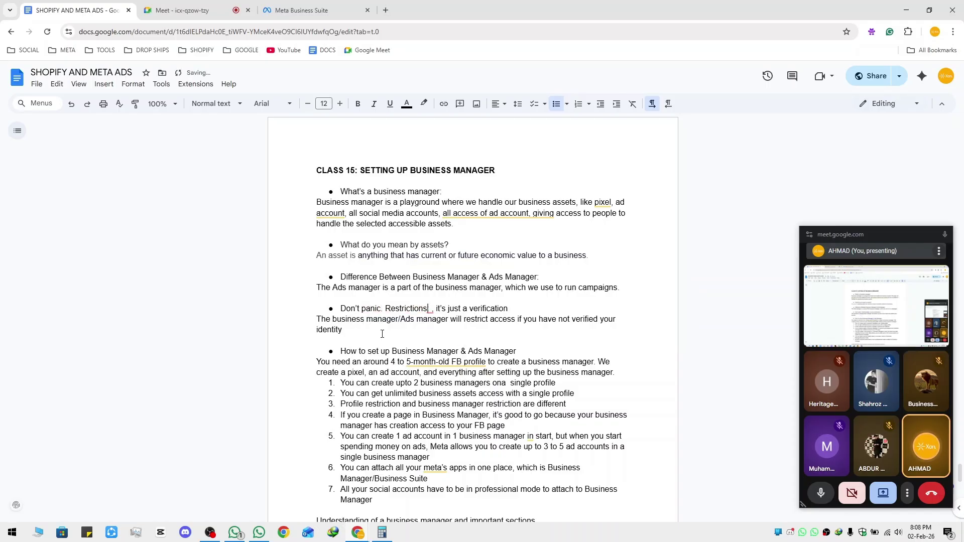
mouse_move(431, 310)
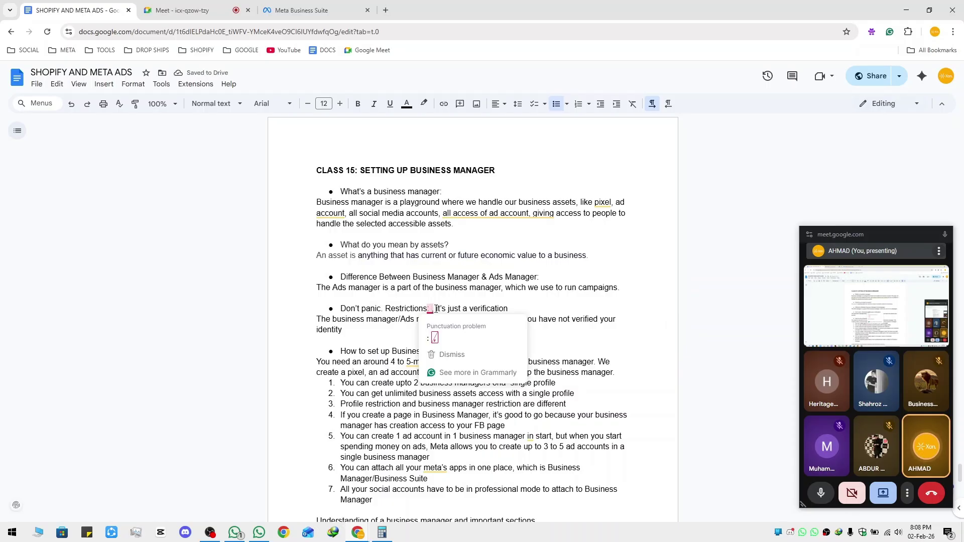
click(435, 337)
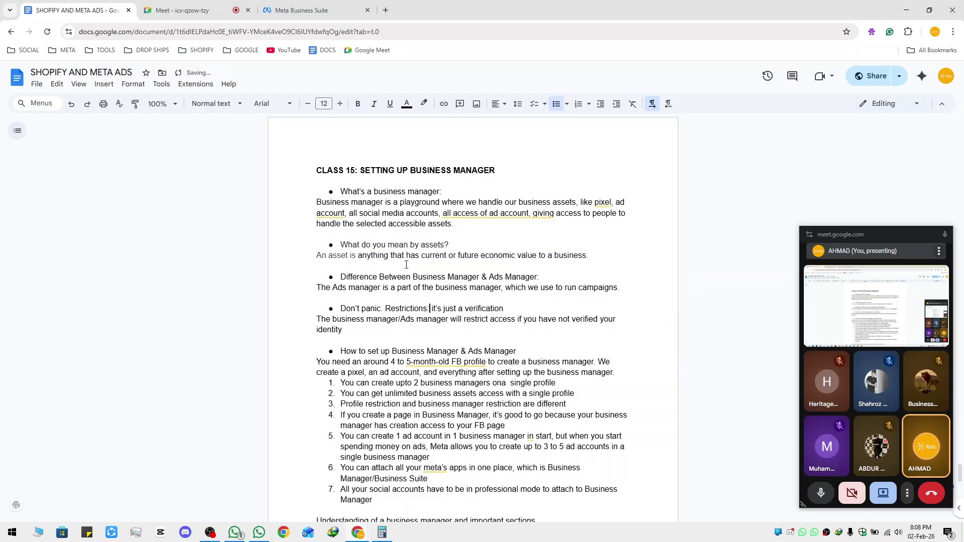
click(318, 17)
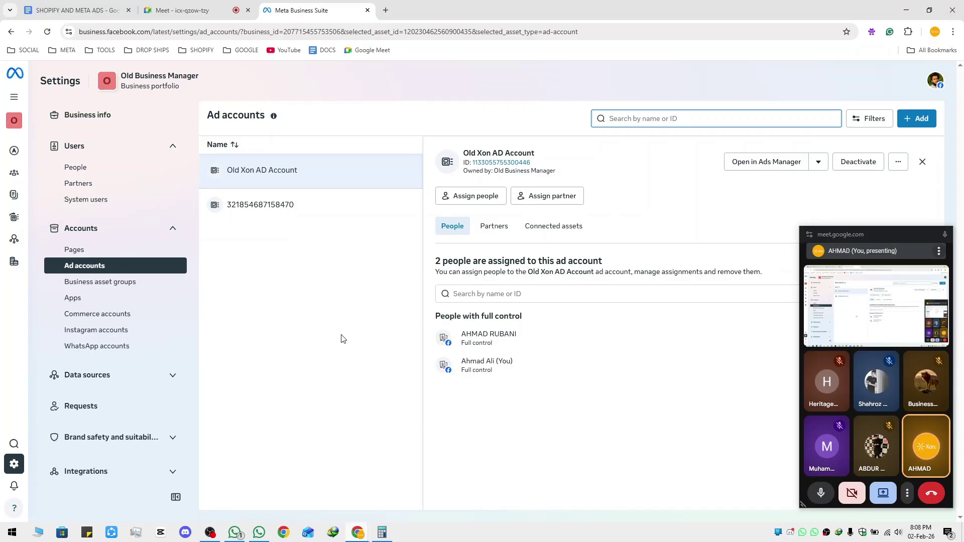
Scroll through Meta's Authorisations and verifications ad-type table, then return to the notes
scroll(125, 362, down, 5)
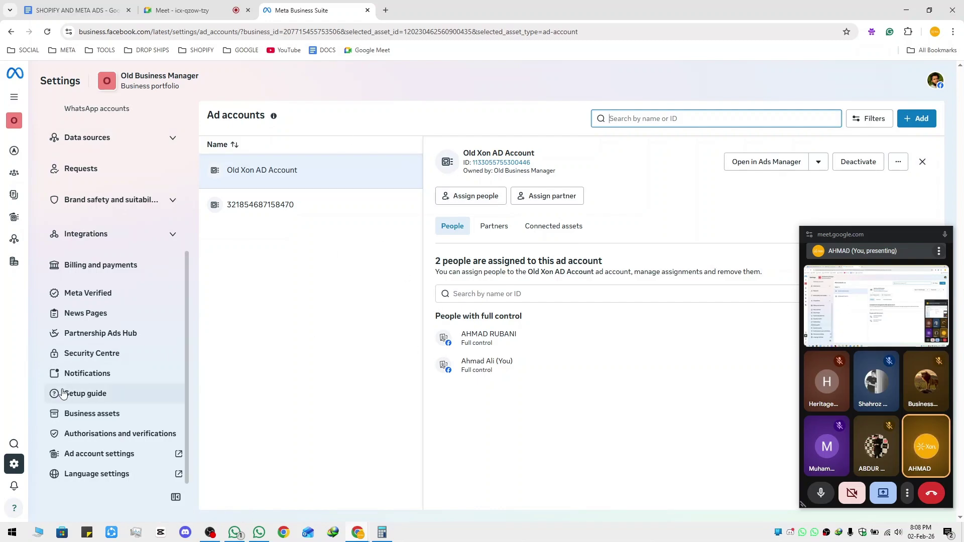
click(104, 439)
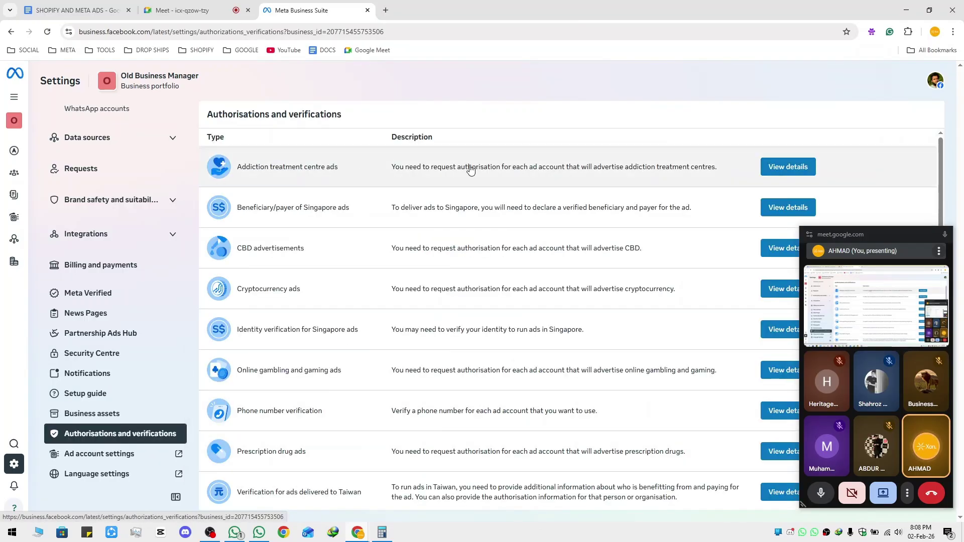
scroll(603, 377, down, 3)
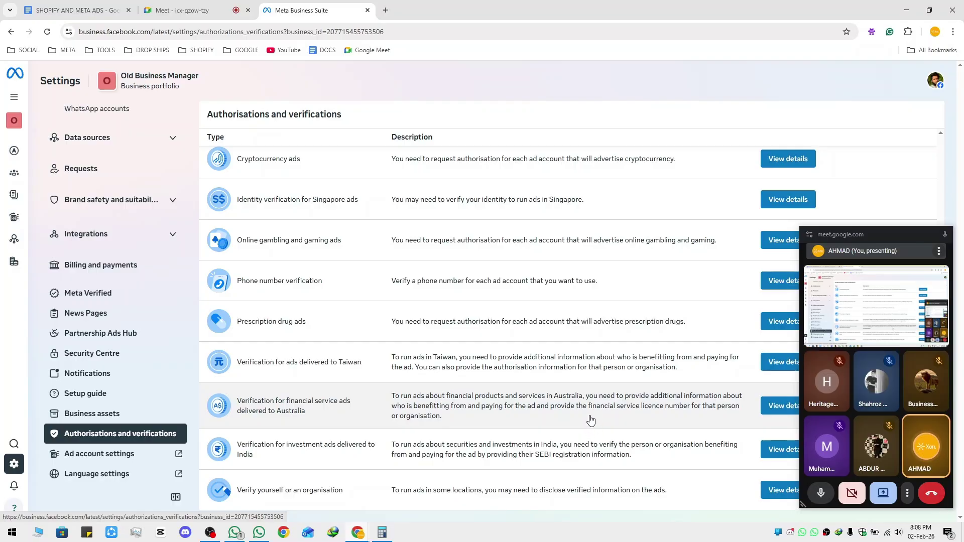
scroll(594, 425, up, 3)
scroll(593, 426, down, 3)
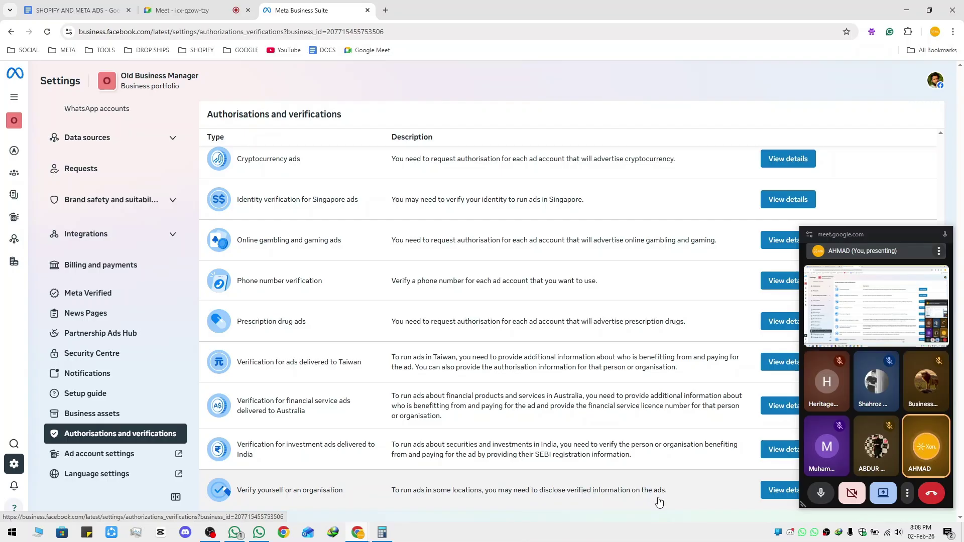
scroll(654, 504, up, 3)
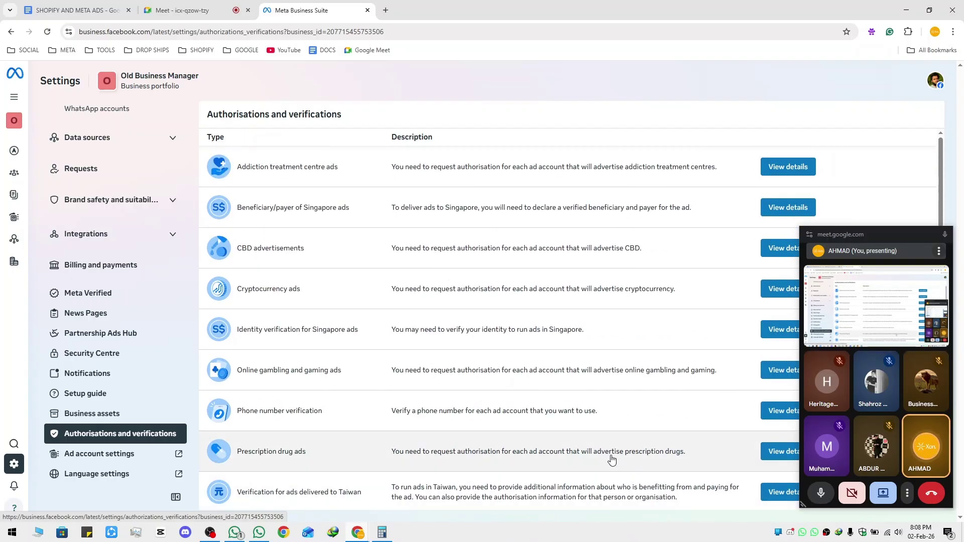
scroll(612, 459, down, 3)
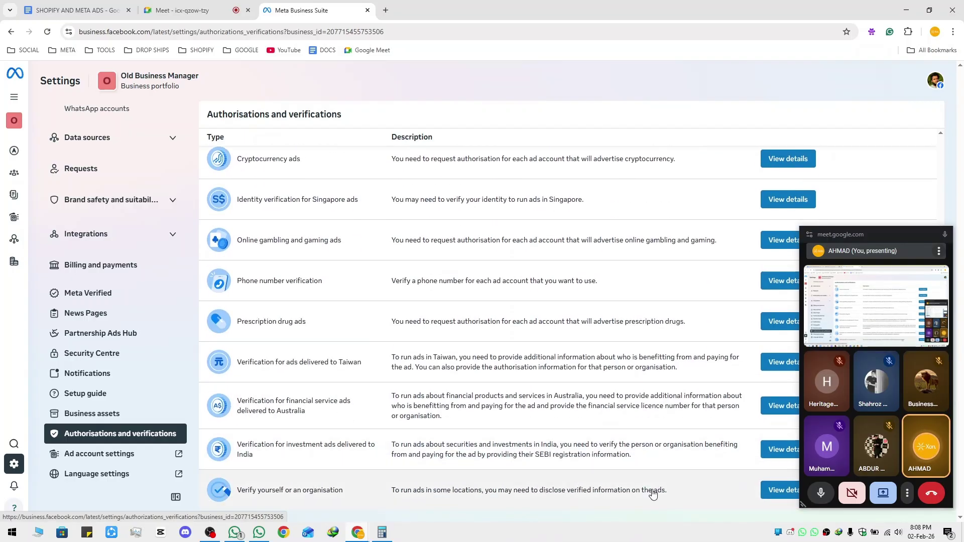
scroll(653, 492, up, 3)
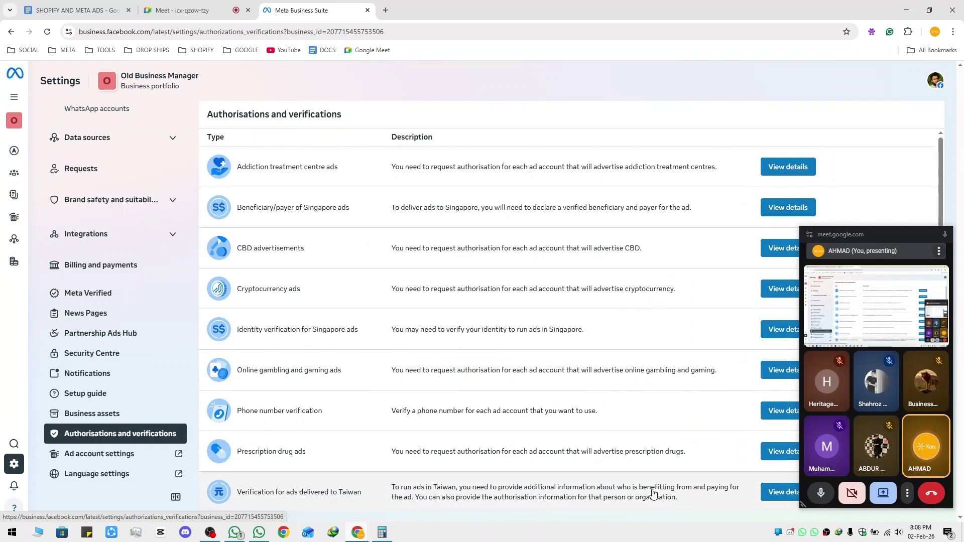
scroll(402, 352, down, 3)
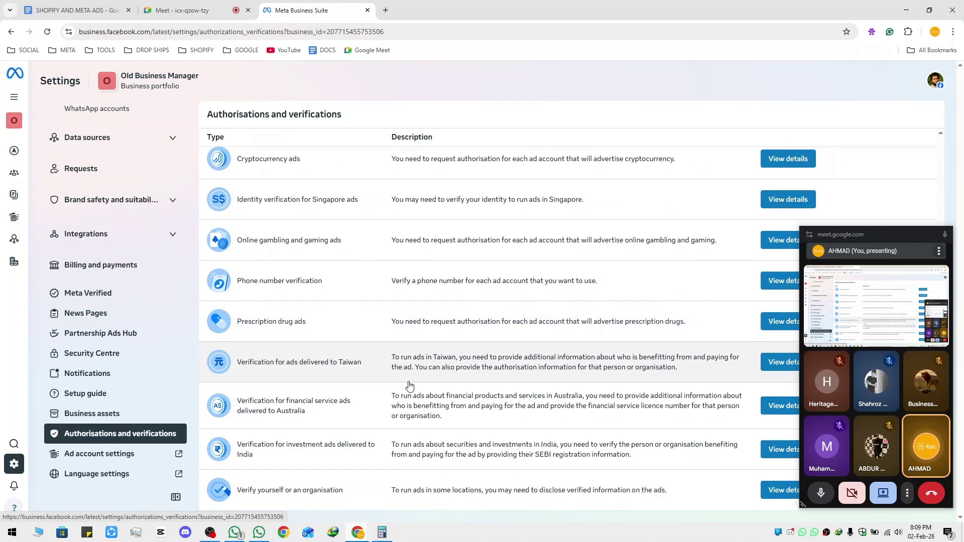
scroll(401, 367, up, 3)
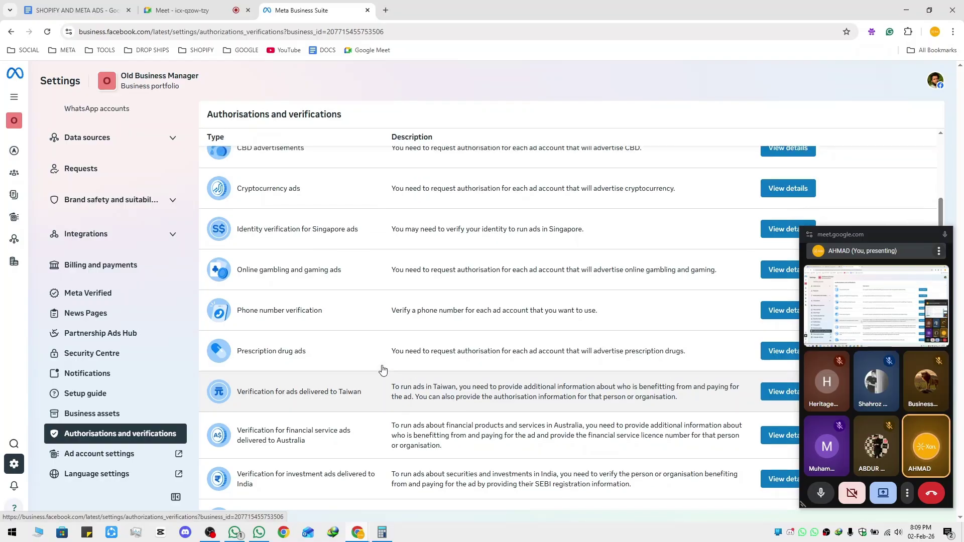
scroll(110, 346, up, 5)
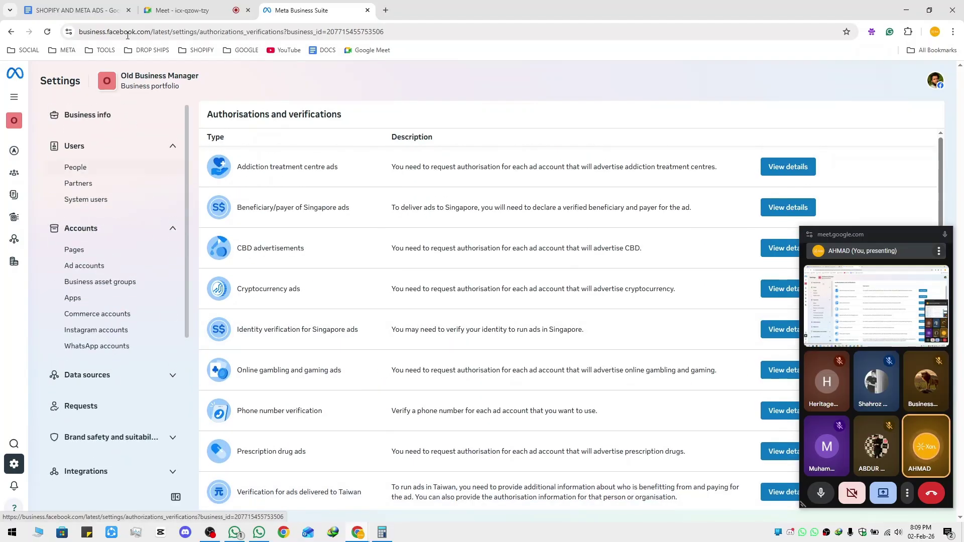
click(88, 10)
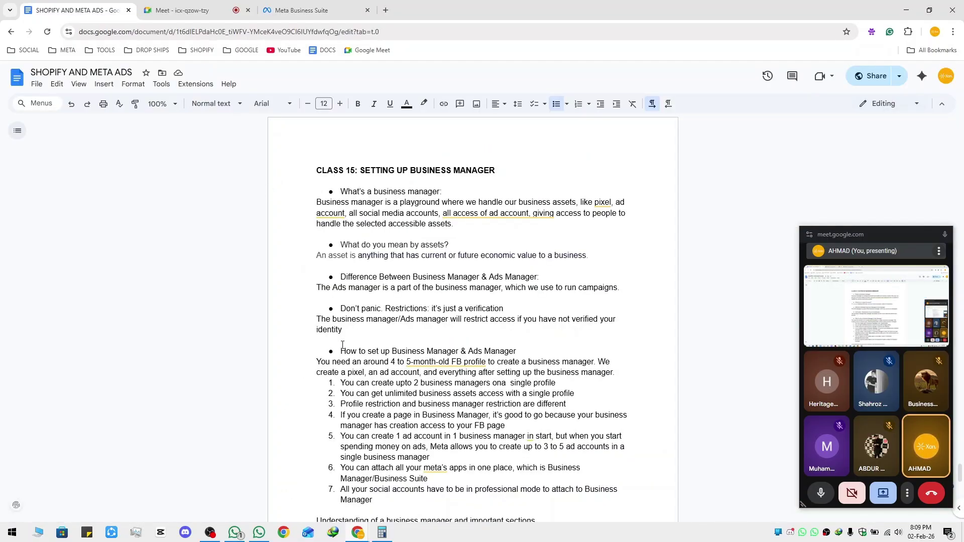
drag(350, 348, 522, 349)
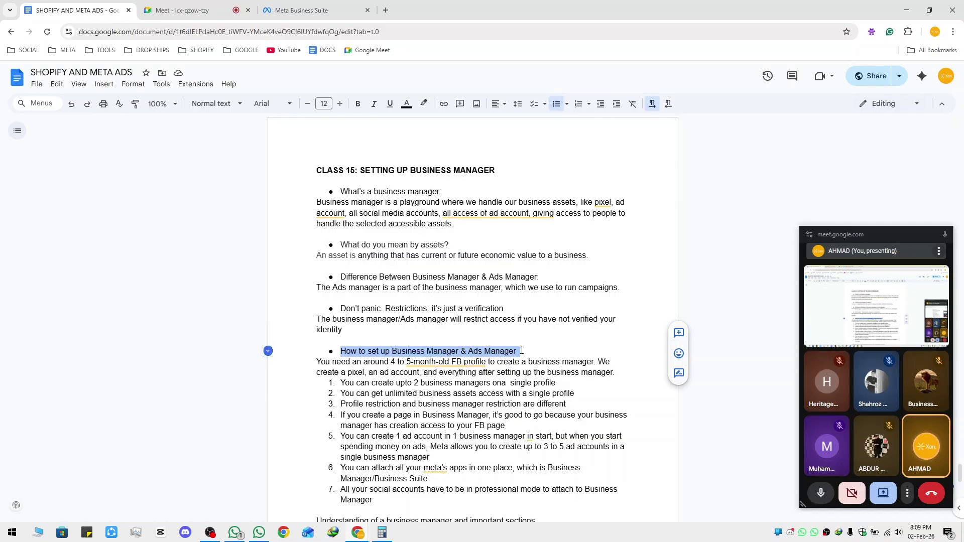
scroll(522, 350, up, 2)
scroll(441, 387, down, 6)
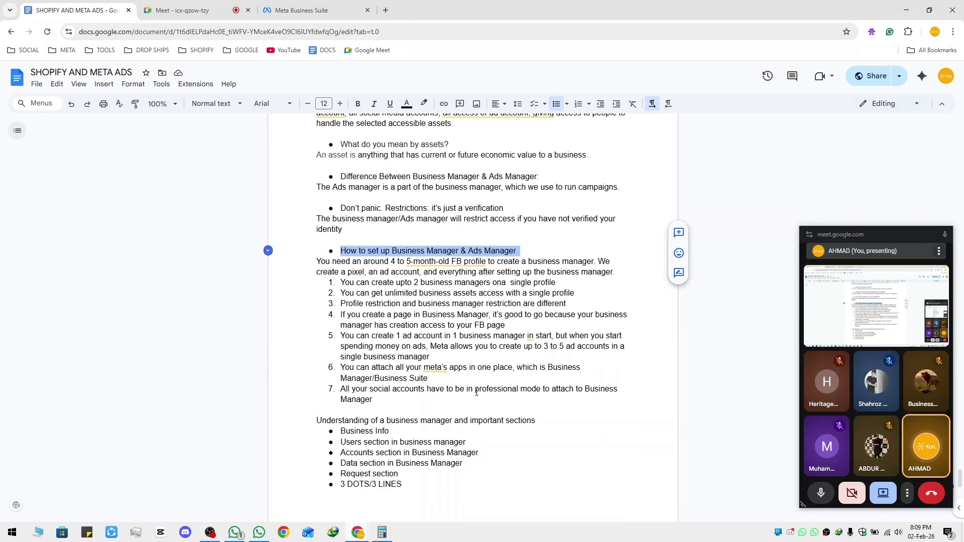
scroll(440, 387, up, 2)
scroll(341, 380, down, 6)
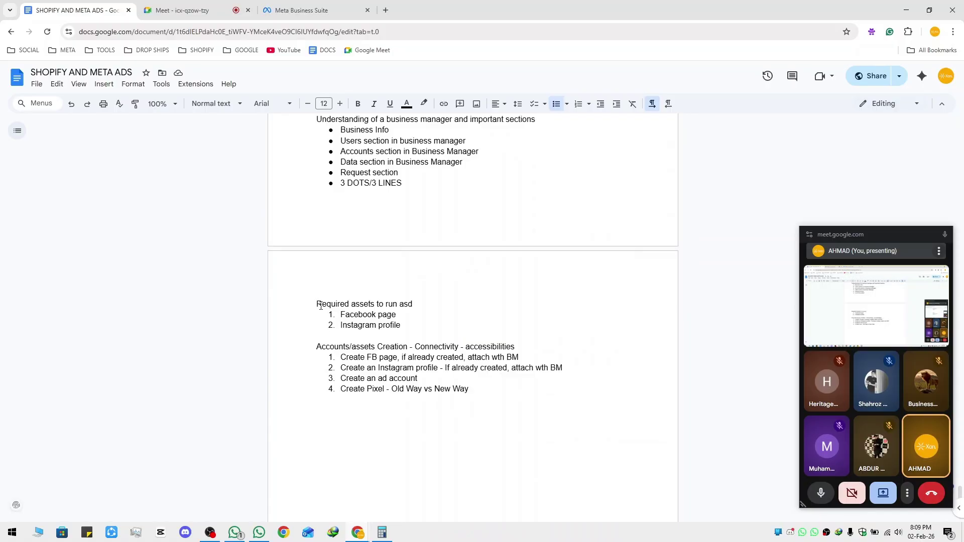
drag(321, 305, 419, 310)
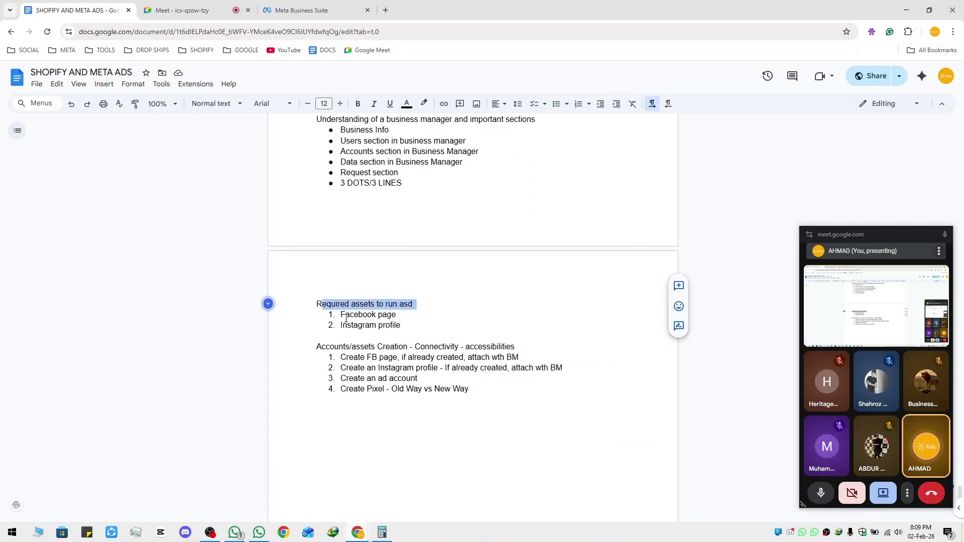
scroll(383, 324, up, 6)
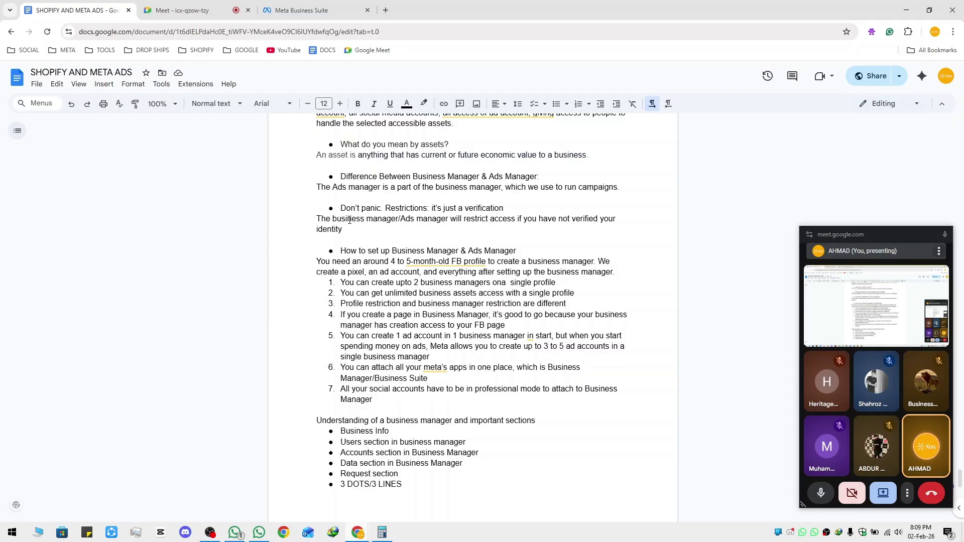
Search Google for 'Business facebook manager' in a new tab
click(386, 11)
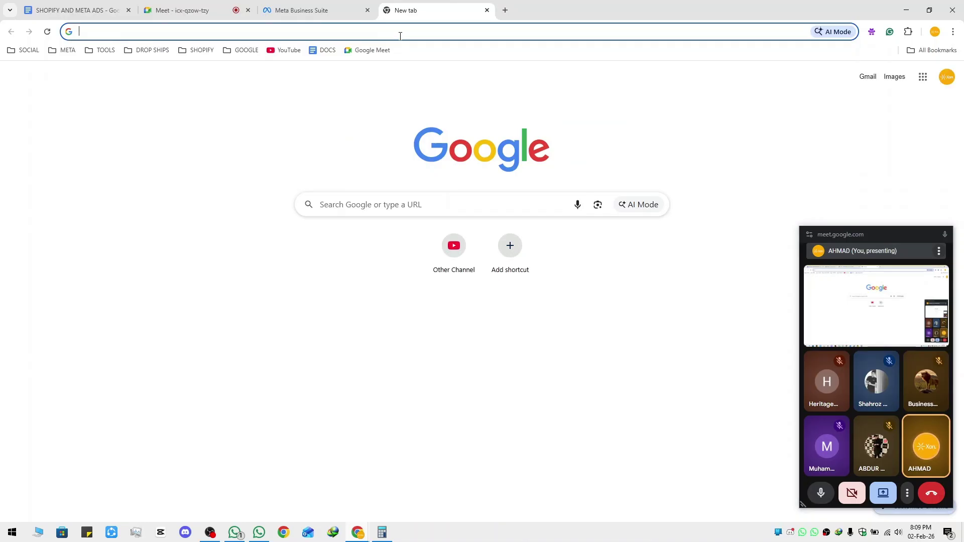
text(Bui)
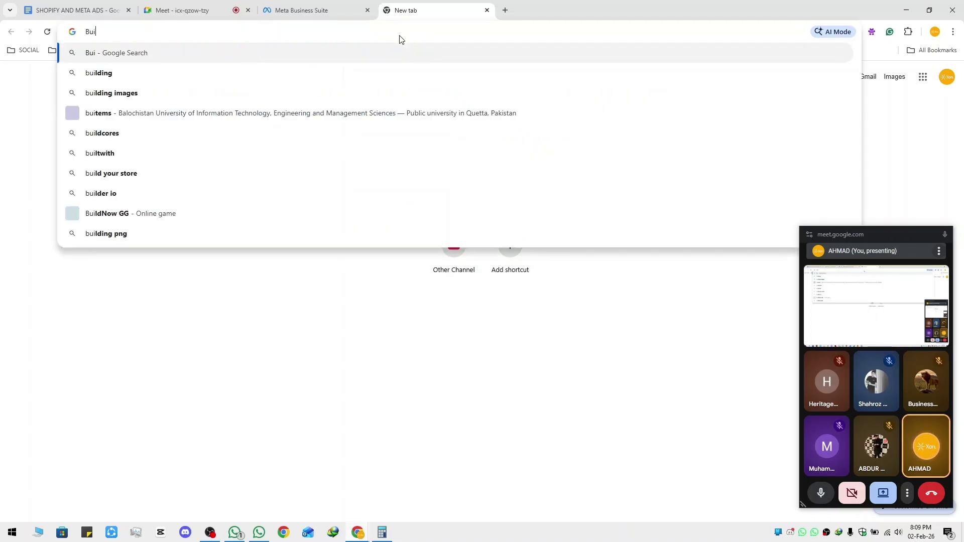
key(BackSpace)
text(siness )
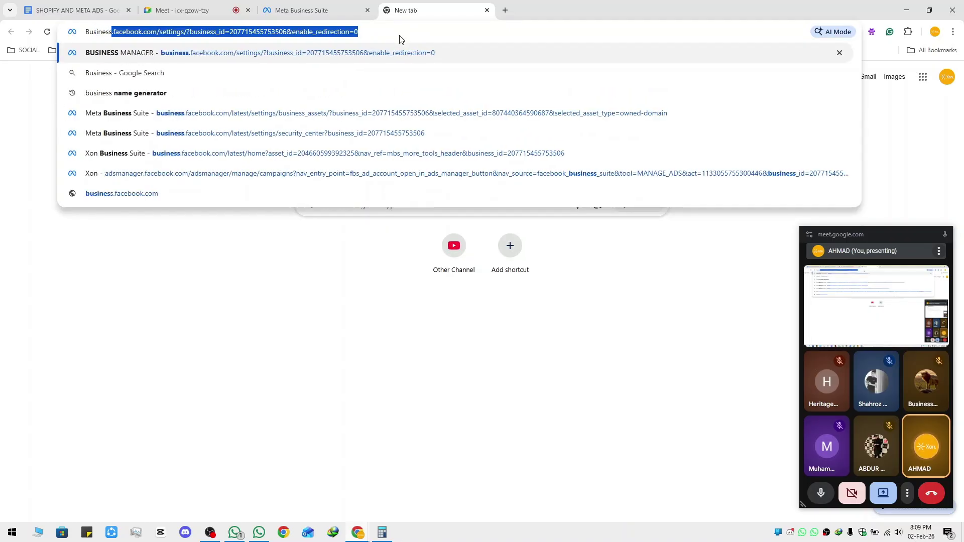
text(faceb)
text(ook manager)
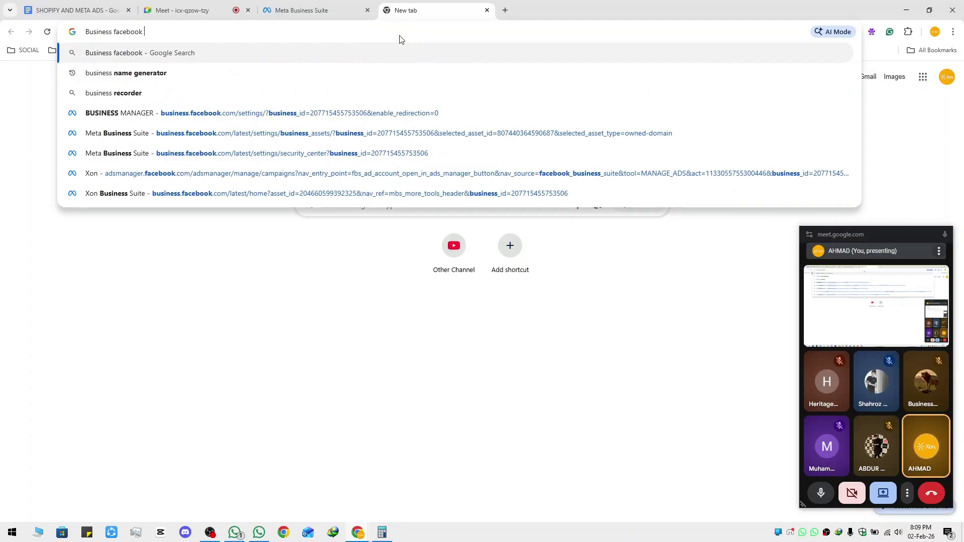
key(Return)
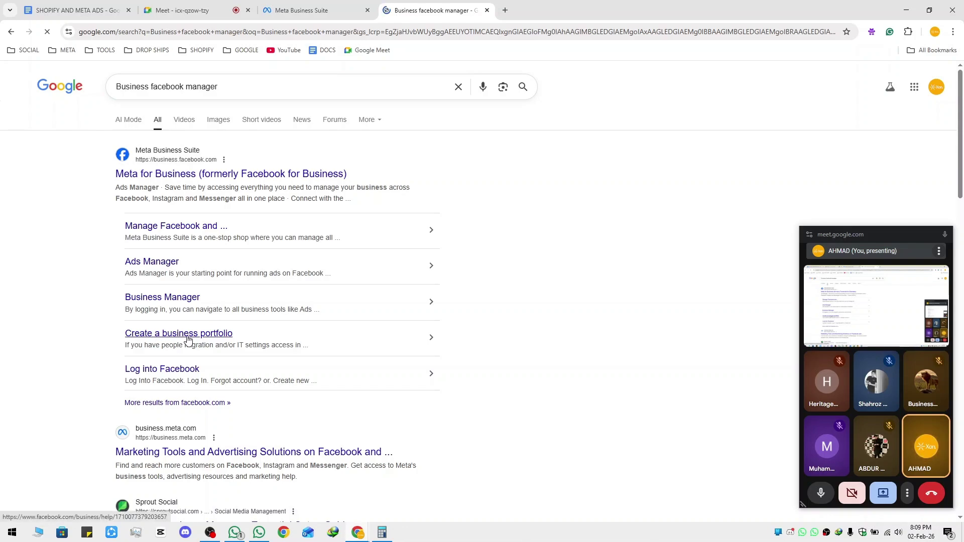
Read the 'Create a business portfolio' guide and follow its business.facebook.com link to Luxfeb Purses' home
click(226, 327)
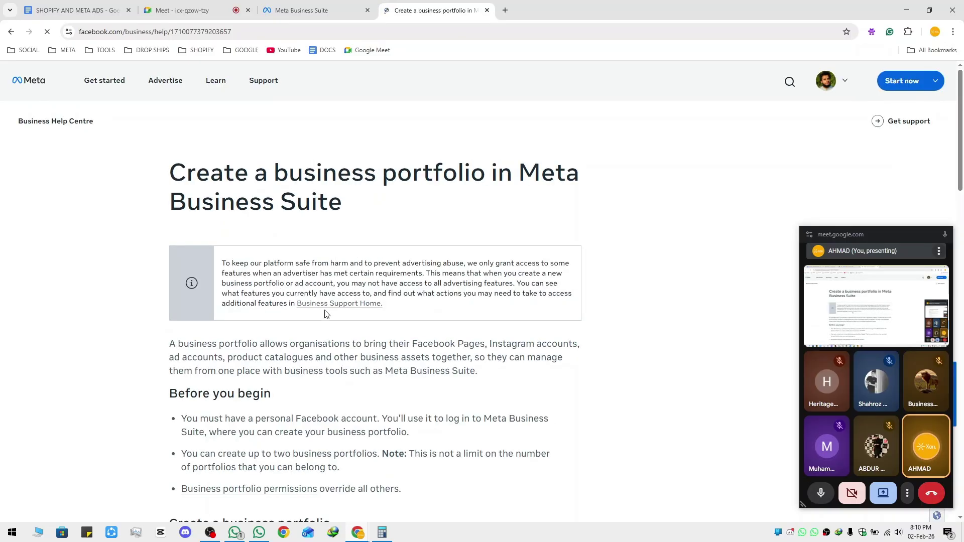
scroll(327, 314, down, 6)
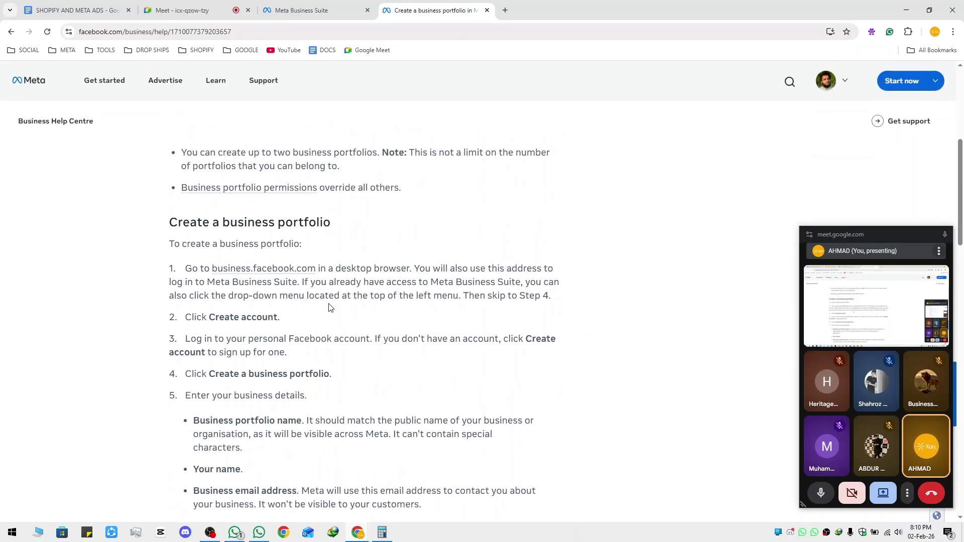
scroll(243, 277, down, 10)
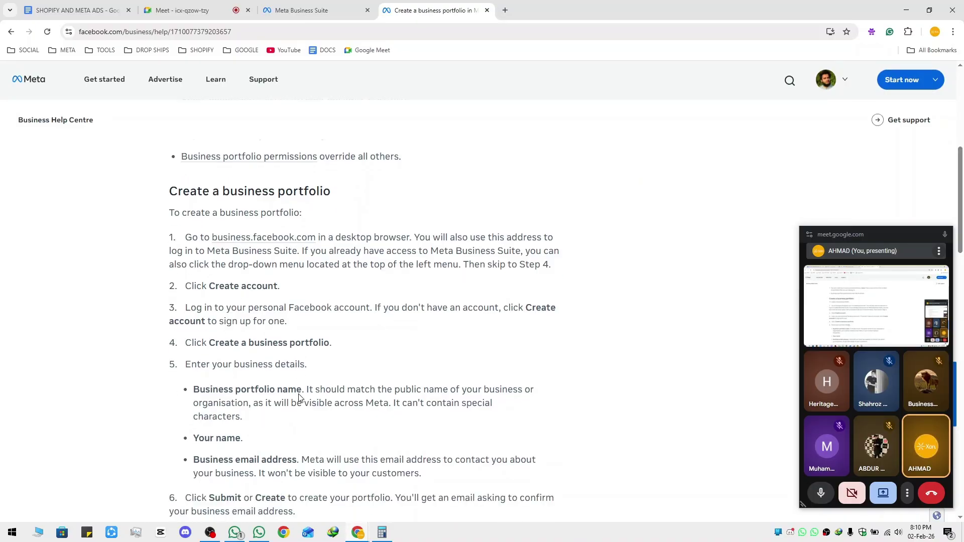
scroll(308, 402, up, 4)
scroll(309, 397, up, 12)
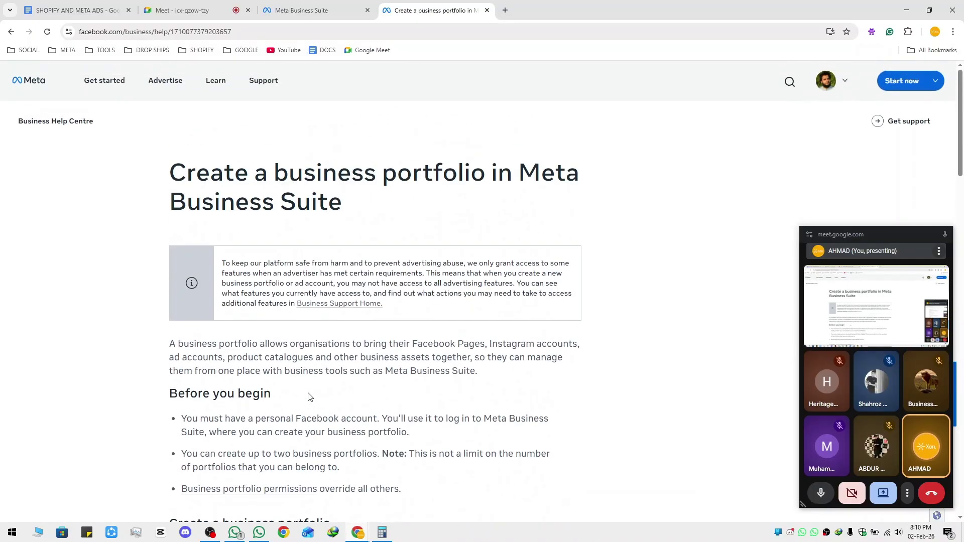
scroll(246, 372, down, 4)
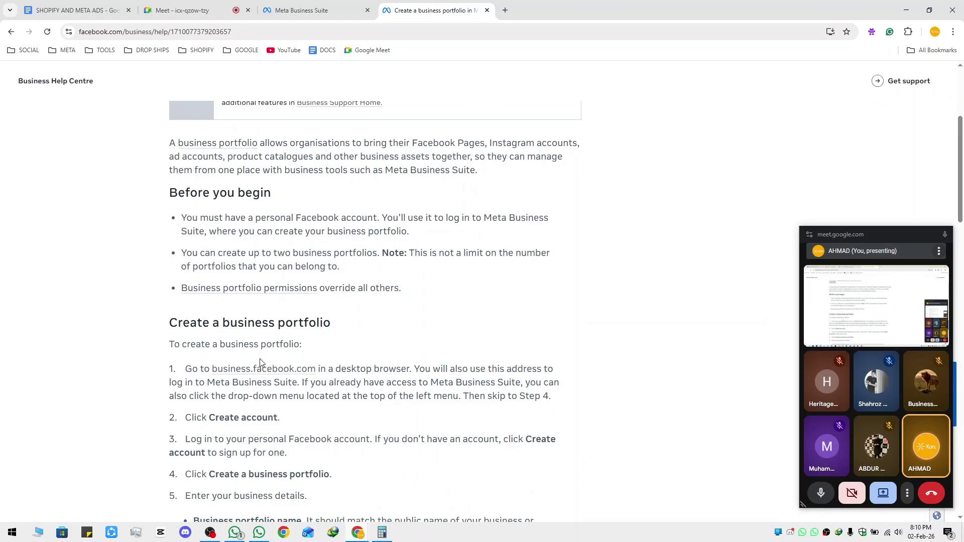
click(261, 369)
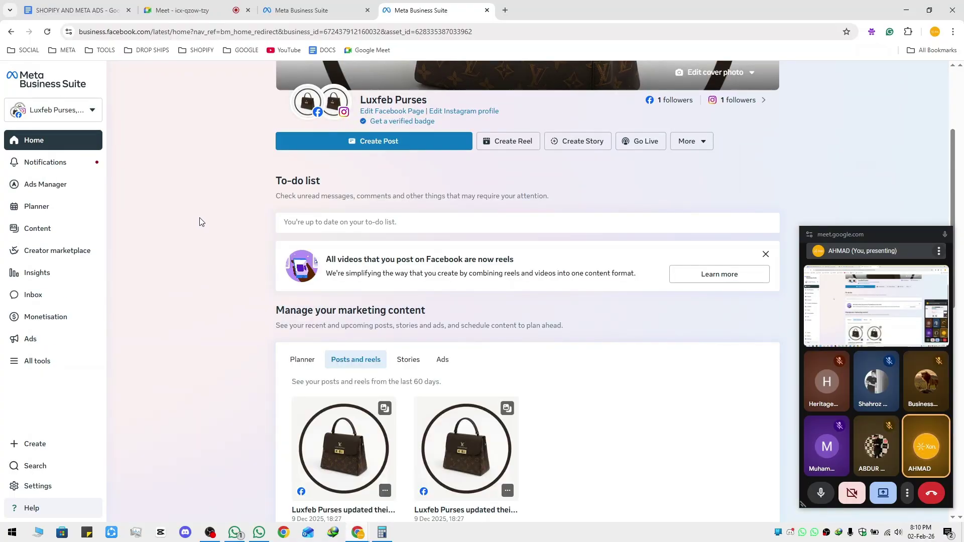
Search Google for 'Business manager facebook' in a private window
key(ctrl+shift+n)
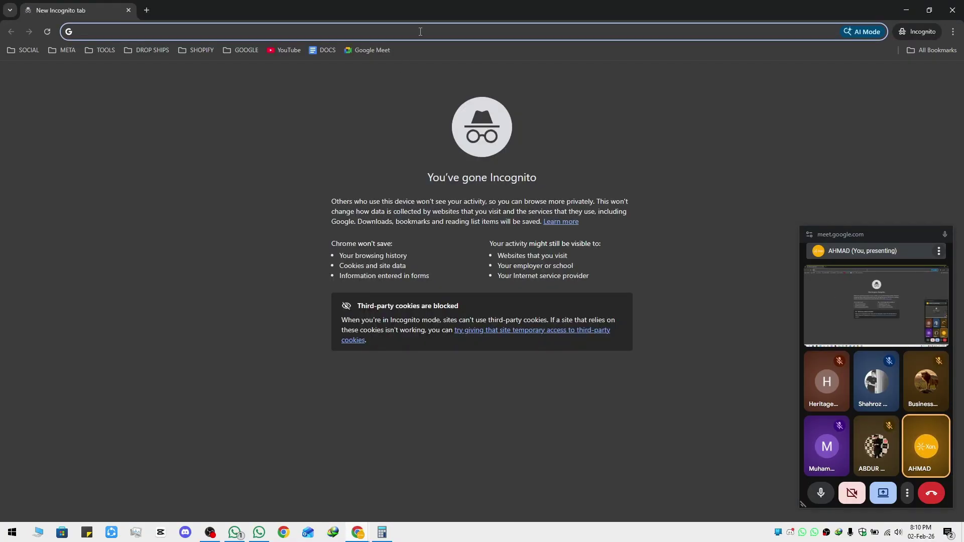
text(Busines)
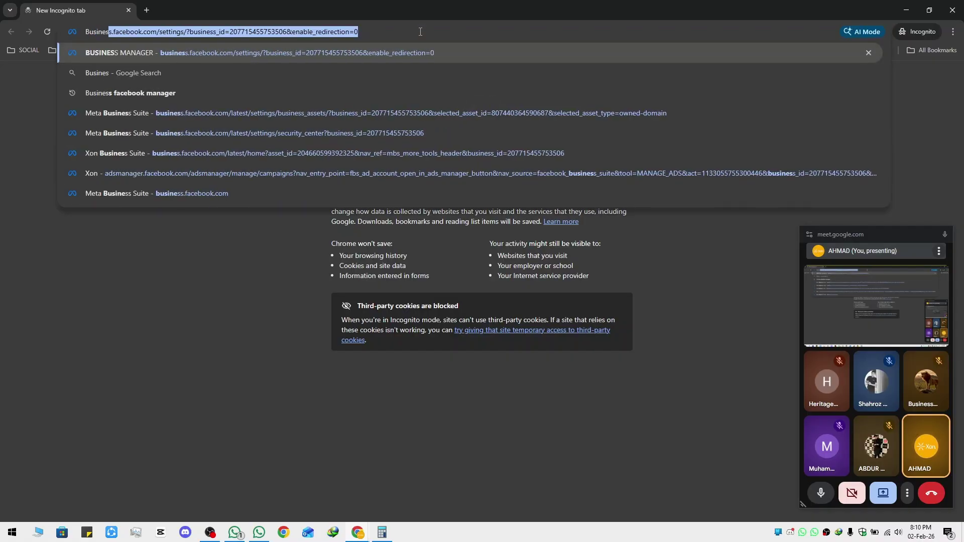
text(s manager faceb)
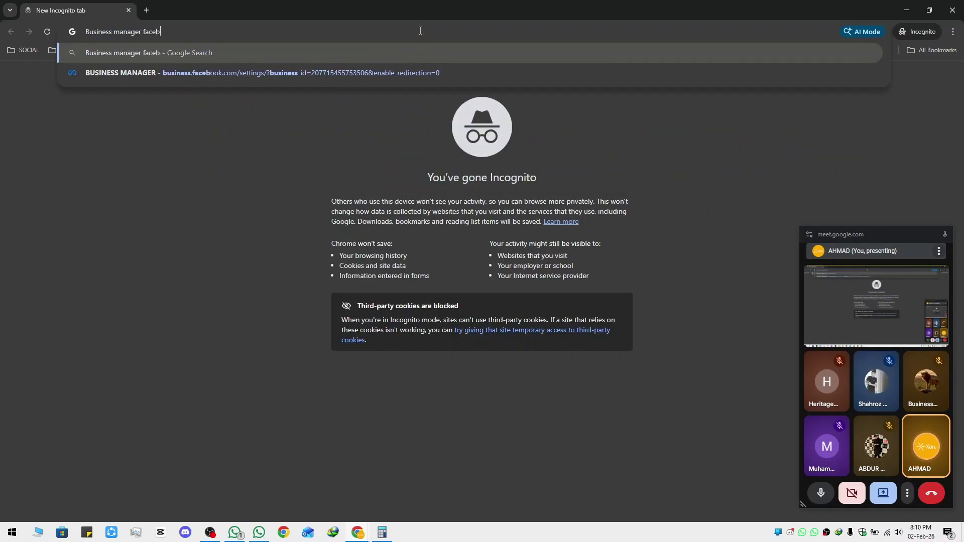
text(ook)
key(Return)
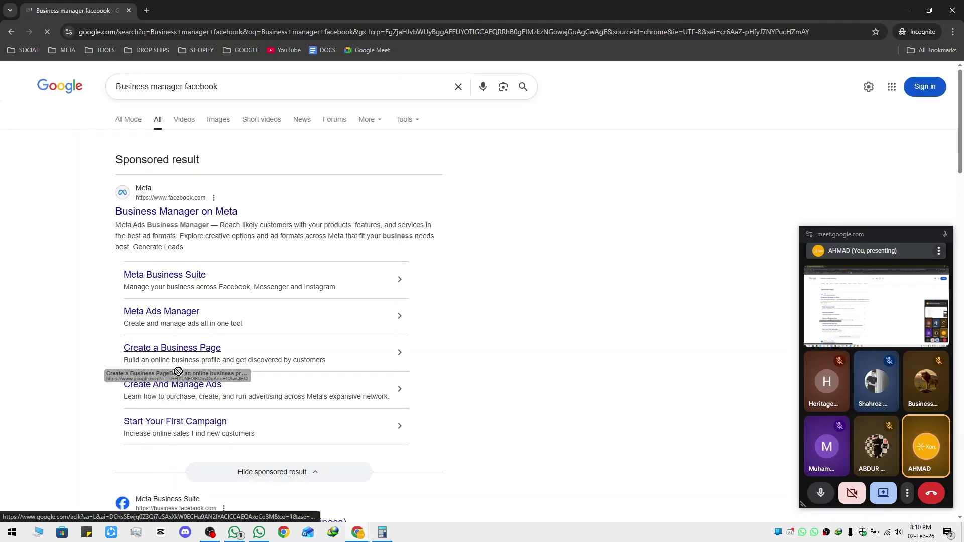
Open the 'Create a business portfolio' help article and scroll through it
scroll(95, 412, down, 4)
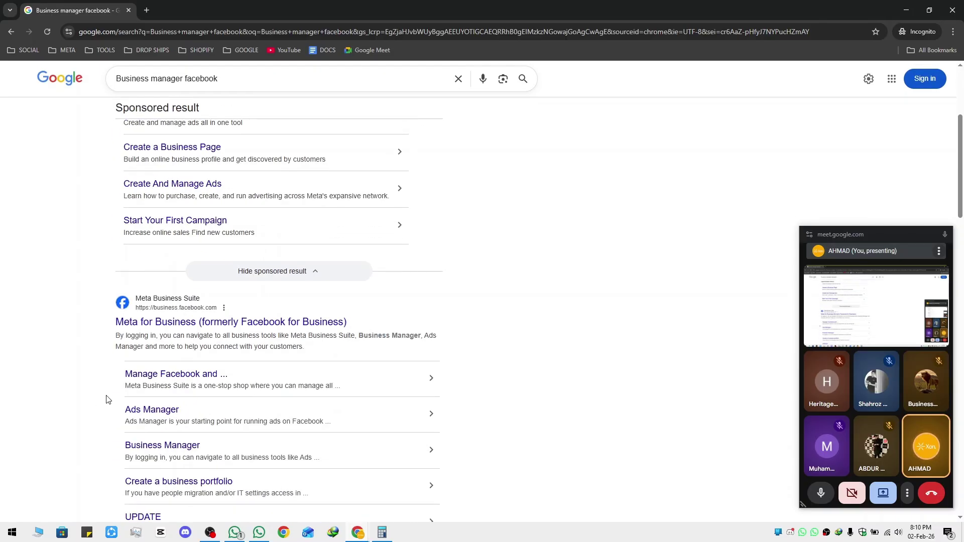
scroll(107, 398, down, 2)
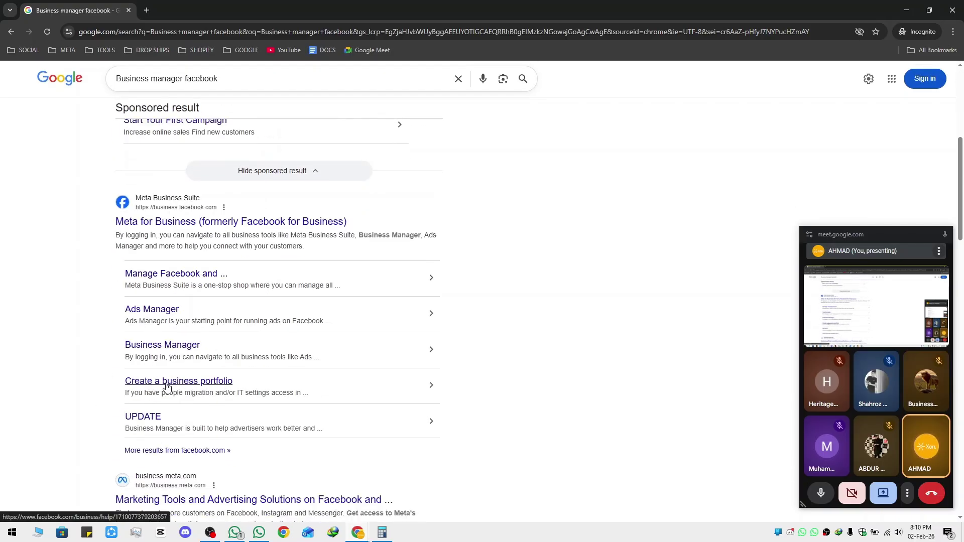
click(165, 389)
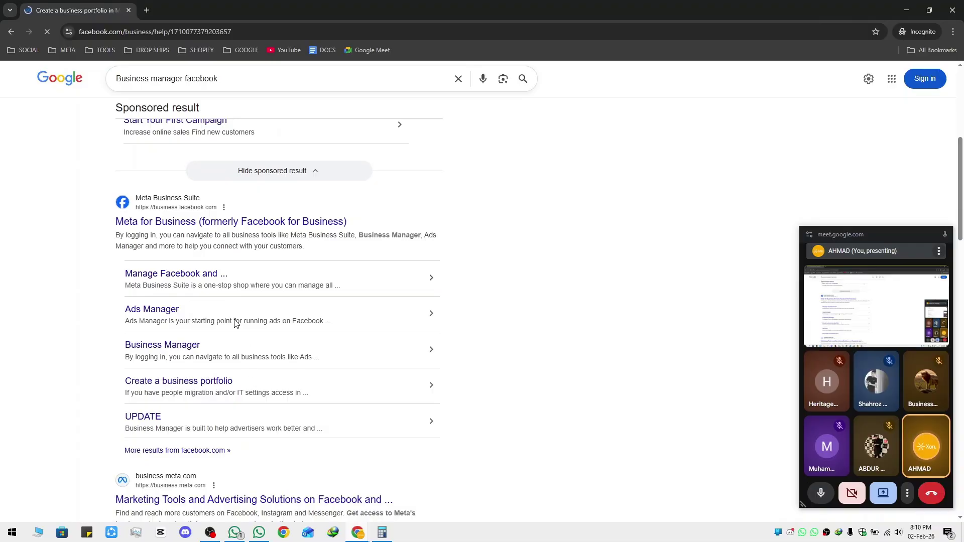
scroll(276, 273, down, 5)
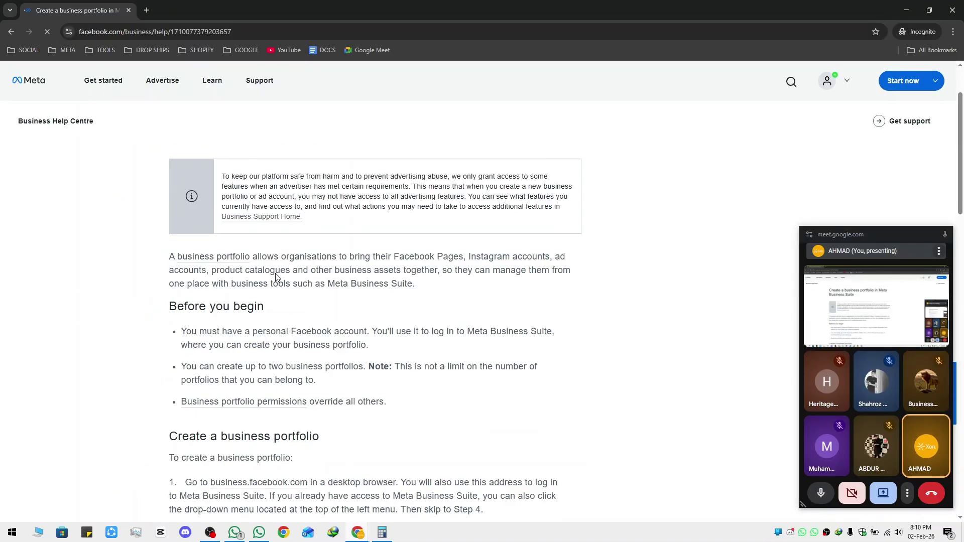
scroll(276, 274, down, 5)
scroll(275, 273, up, 5)
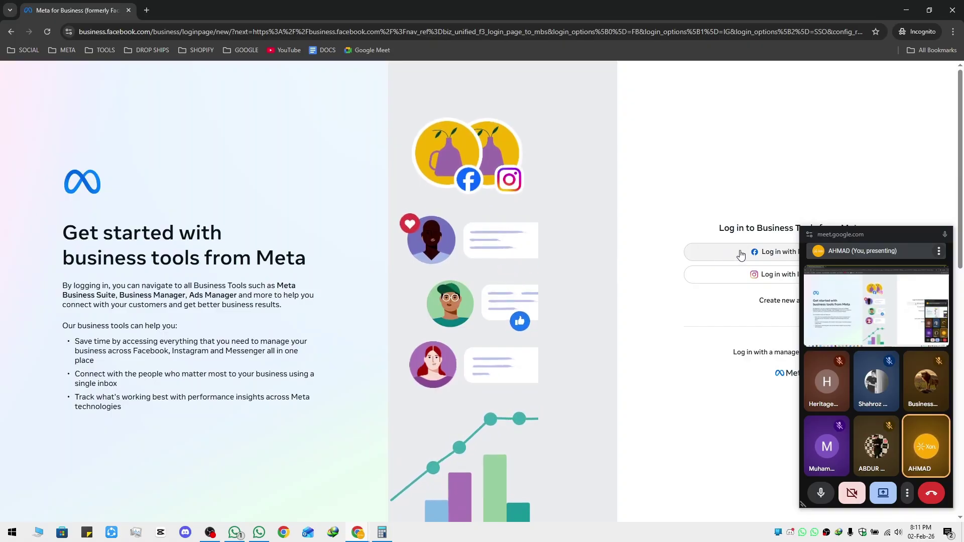
Log in with Facebook to reach the Luxfeb Purses home, then return to the main browser window
click(740, 255)
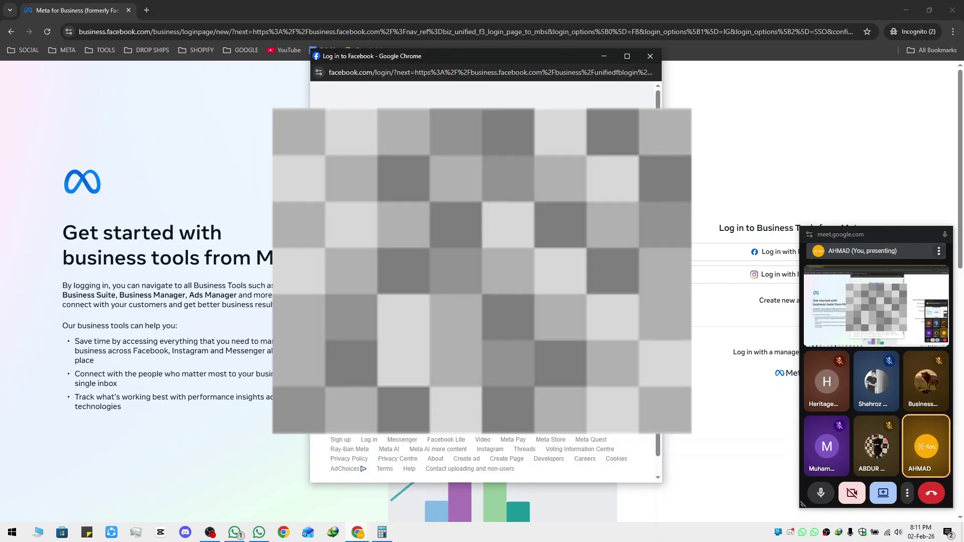
key(Return)
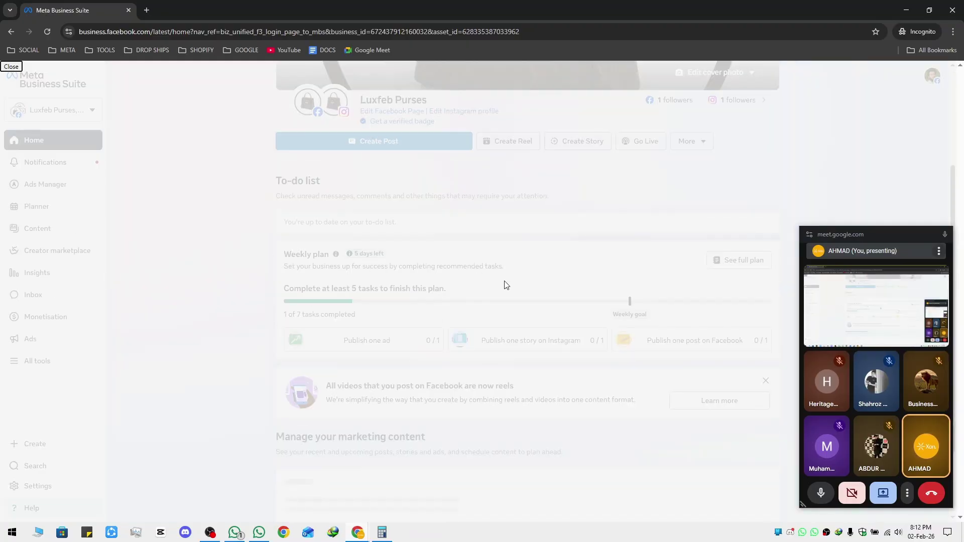
click(396, 221)
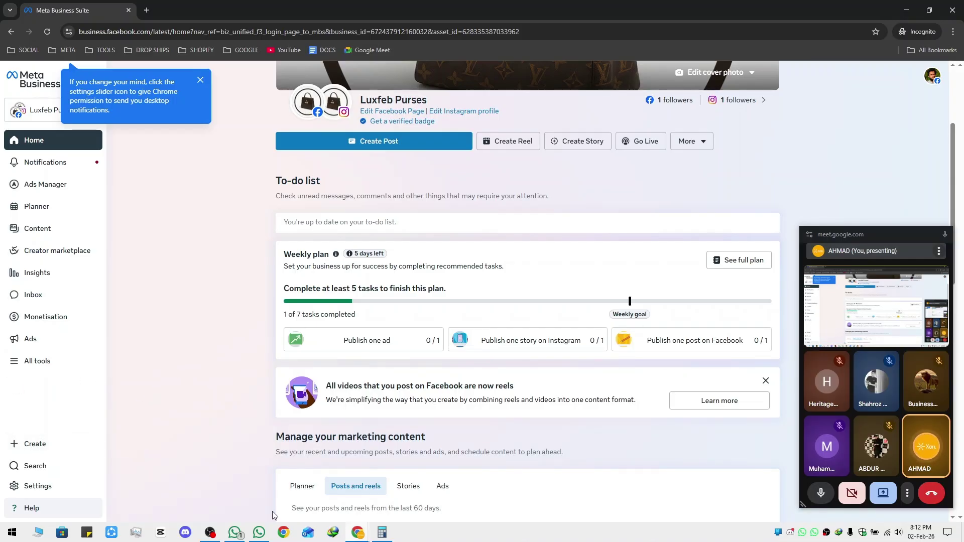
key(alt+Tab)
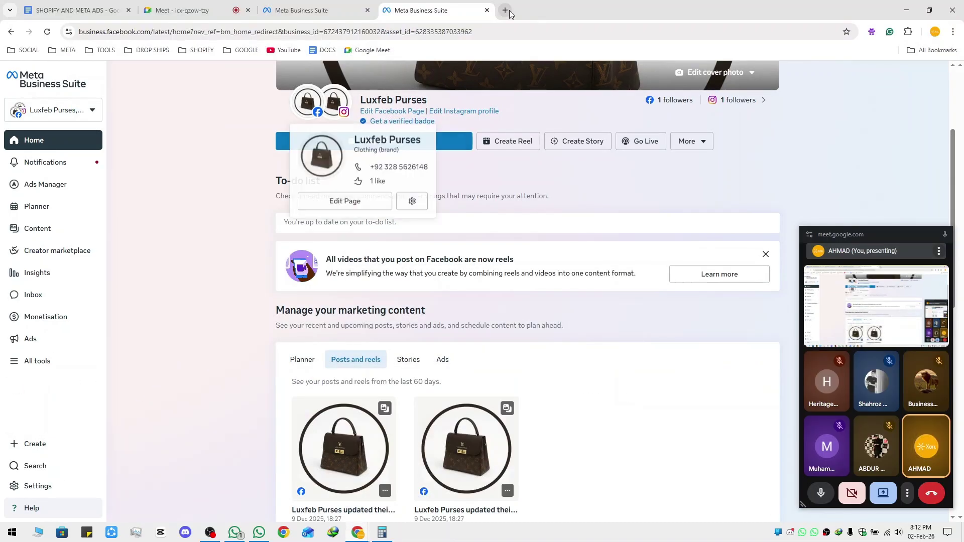
click(507, 11)
Search 'business manager creation Setup example' and preview the 9 Clouds setup screenshot
text(business)
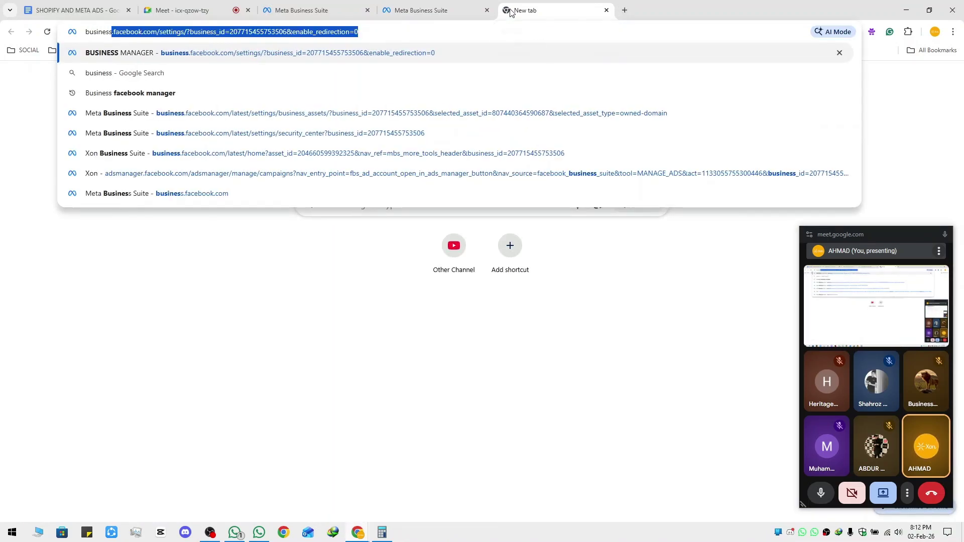
text( manager creation )
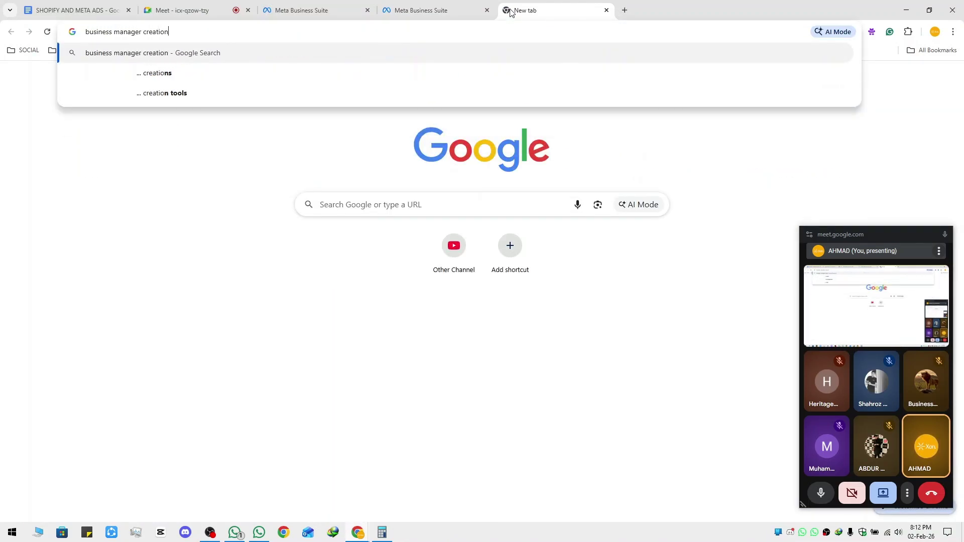
text(Setup )
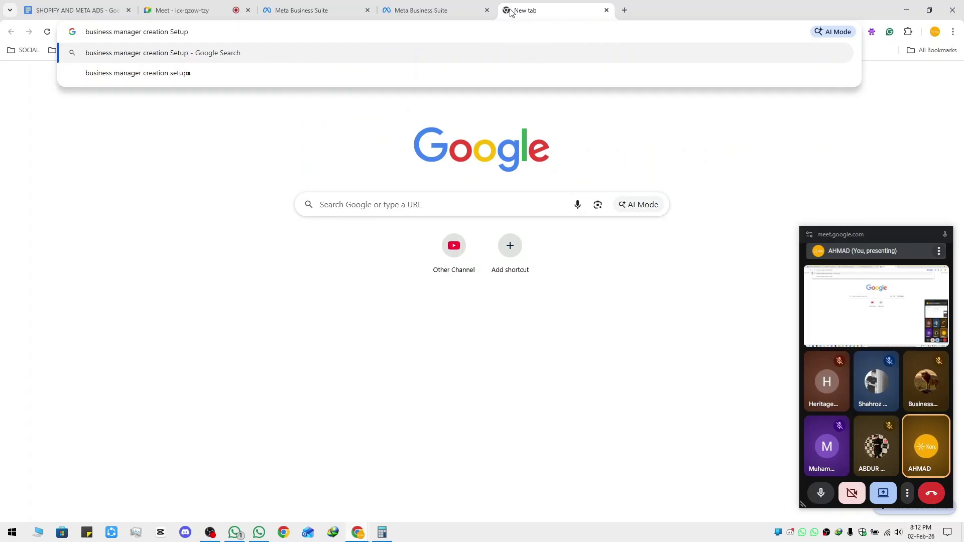
text(example)
key(Return)
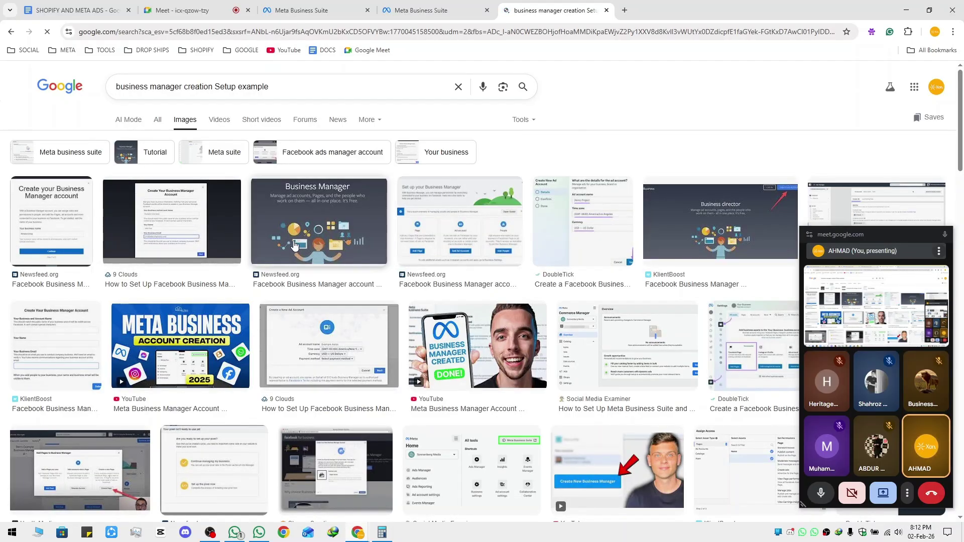
click(946, 236)
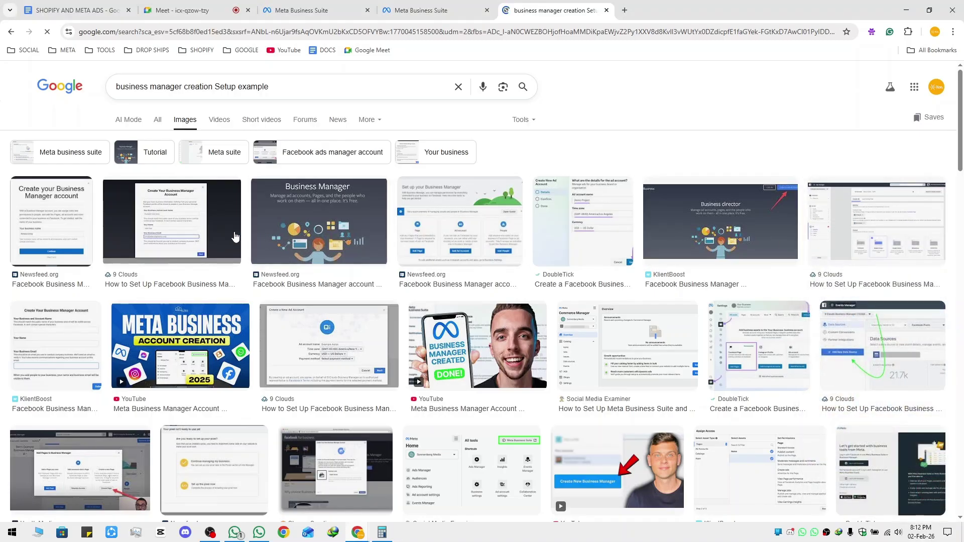
click(159, 225)
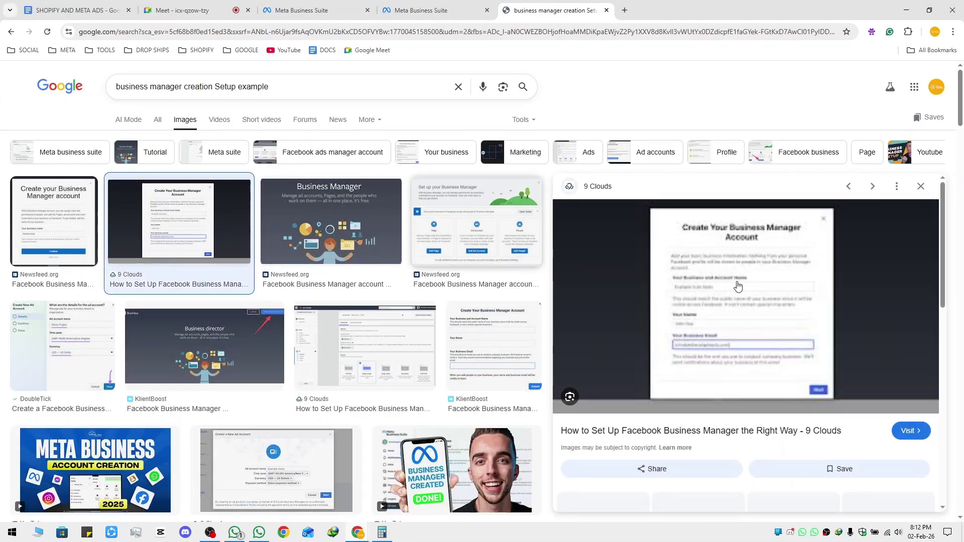
key(ctrl+equal)
key(ctrl+equal)
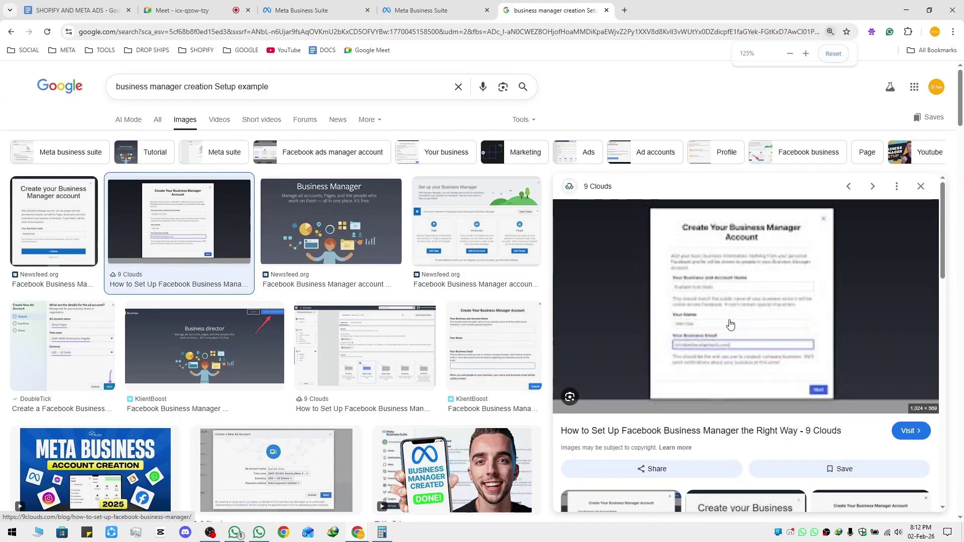
key(ctrl+minus)
key(ctrl+minus)
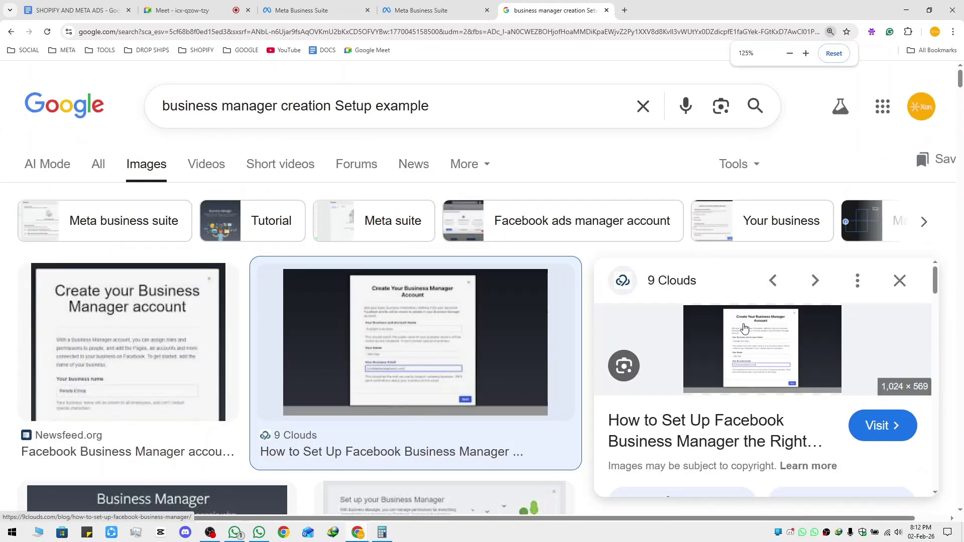
key(ctrl+minus)
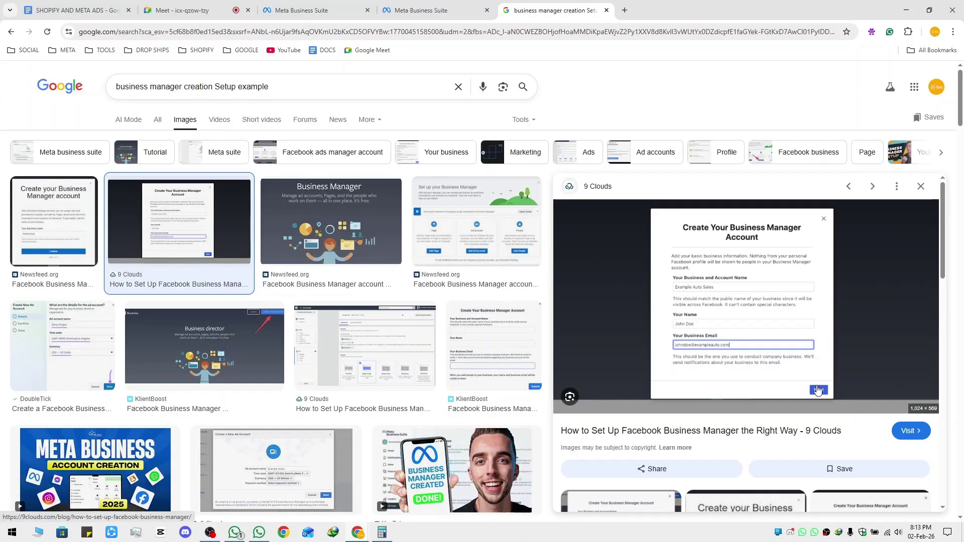
Close the image results and duplicate Business Suite tab, show People, and return to the notes
key(ctrl+w)
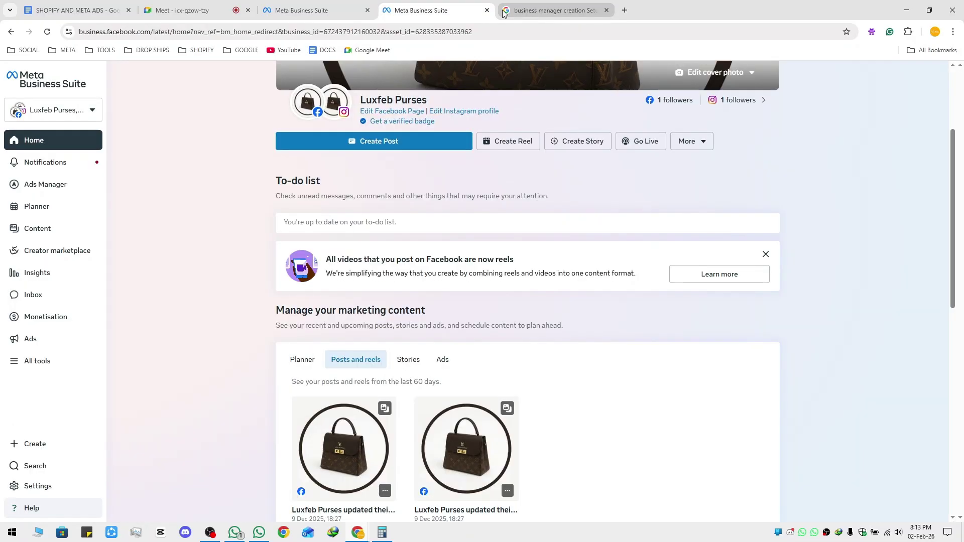
click(306, 11)
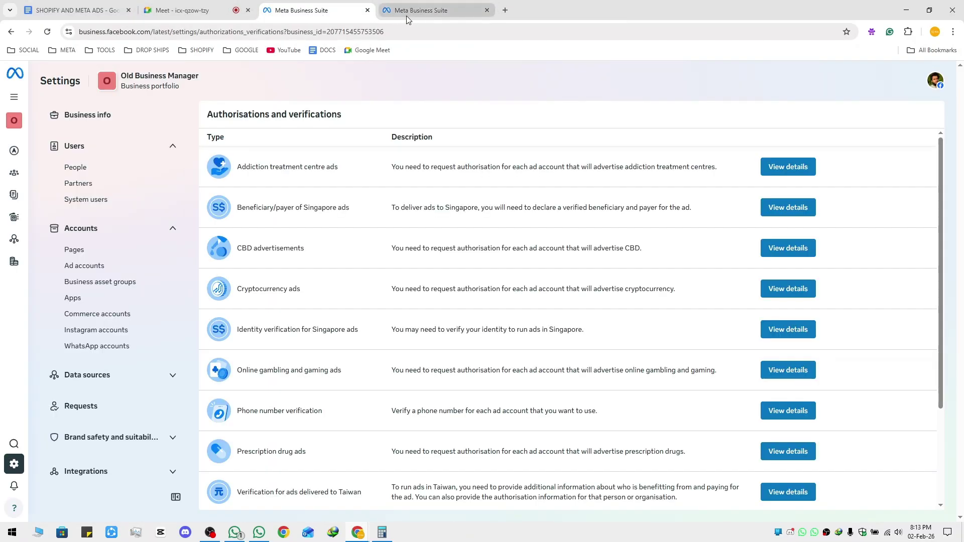
middle_click(419, 15)
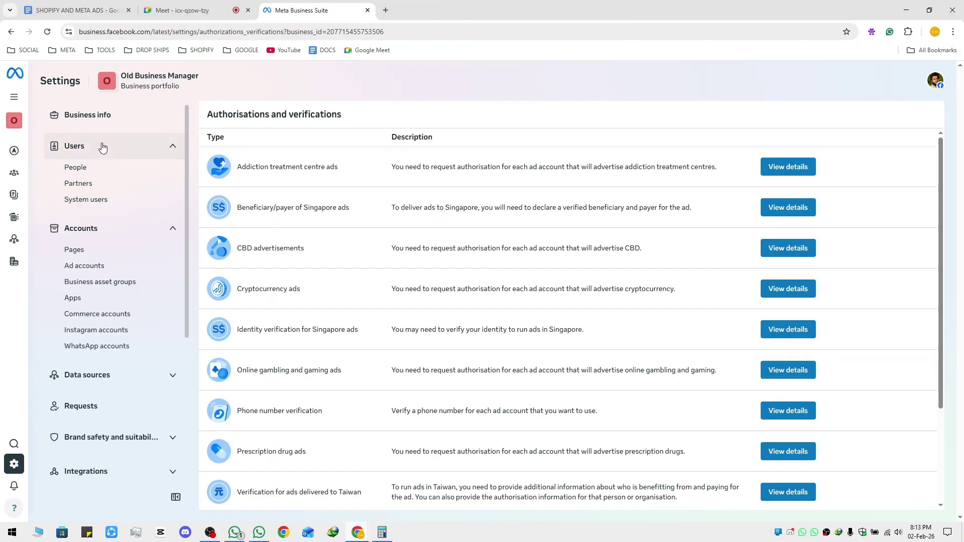
click(139, 169)
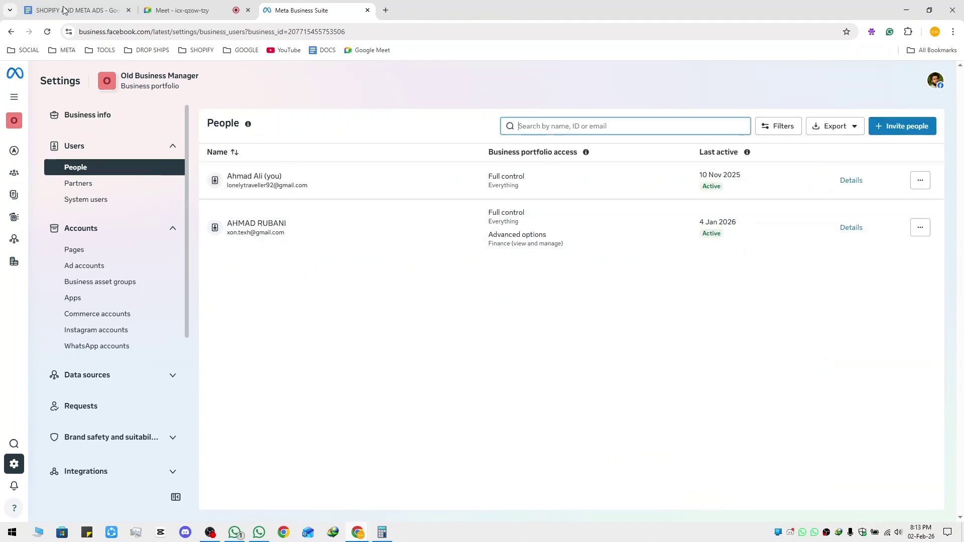
key(ctrl+1)
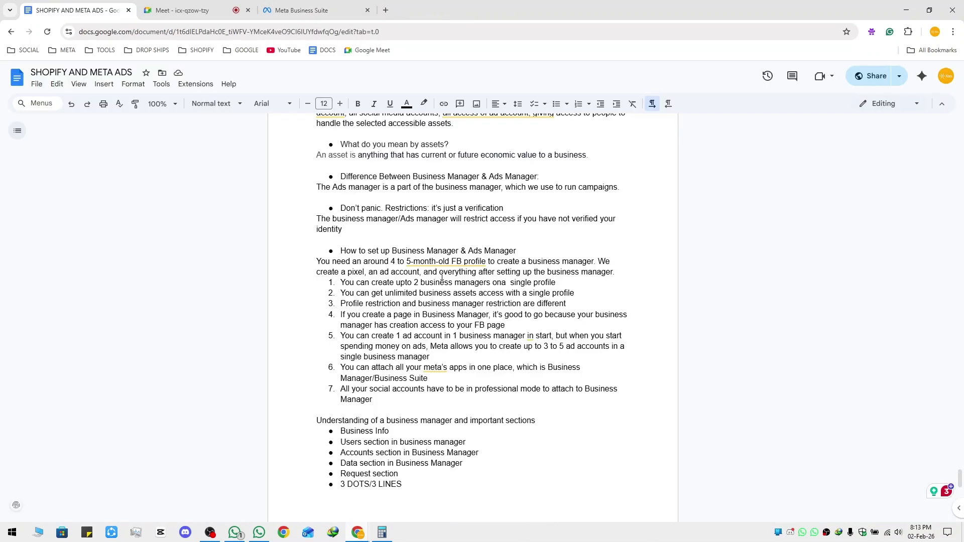
Highlight the notes on FB profile age and creating a pixel while reviewing them
drag(316, 263, 612, 272)
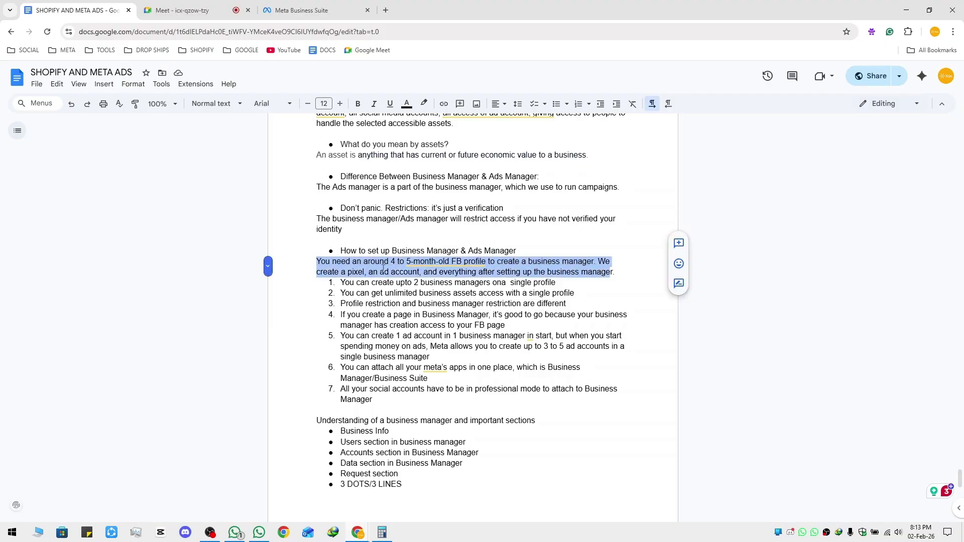
mouse_move(443, 265)
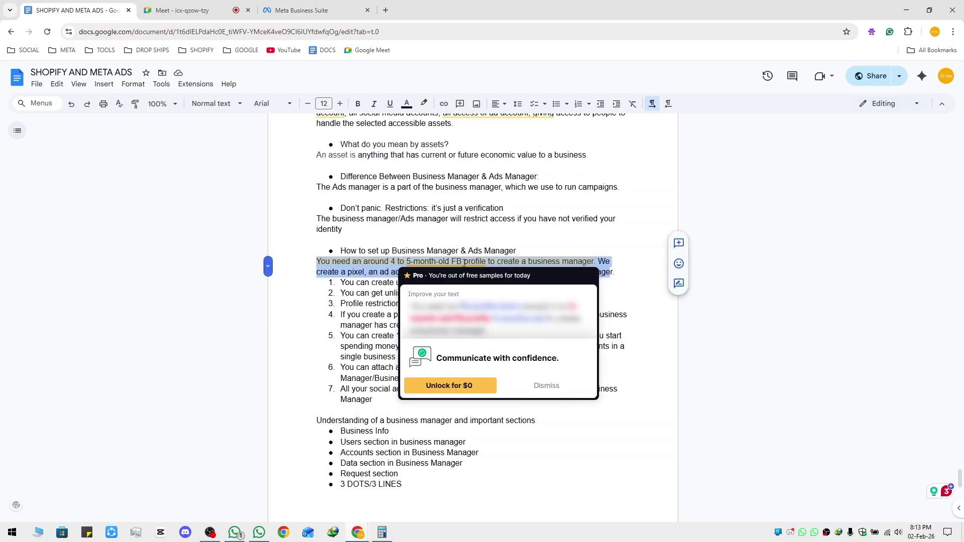
click(489, 262)
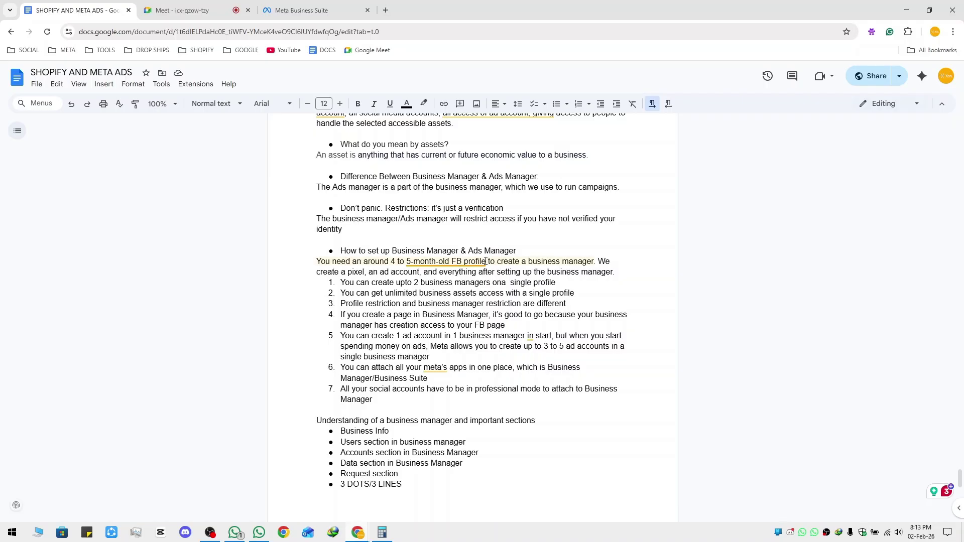
drag(598, 261, 620, 276)
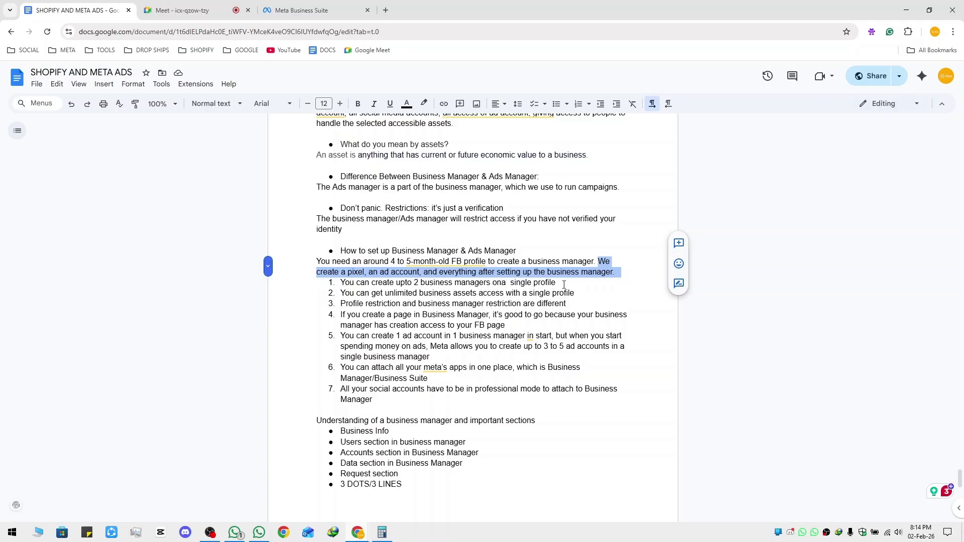
click(563, 285)
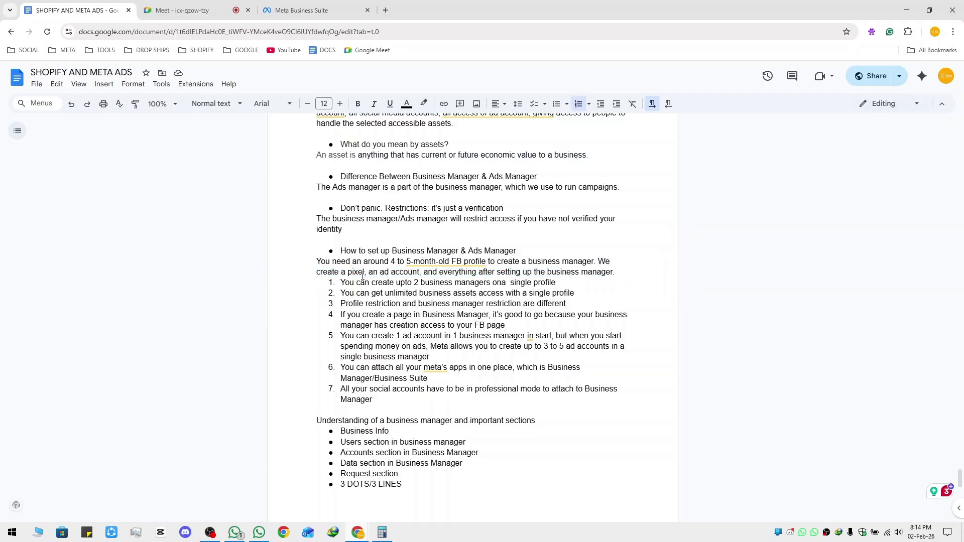
Fix numbered point one so it reads 'on a single profile', then highlight point two
drag(342, 282, 557, 282)
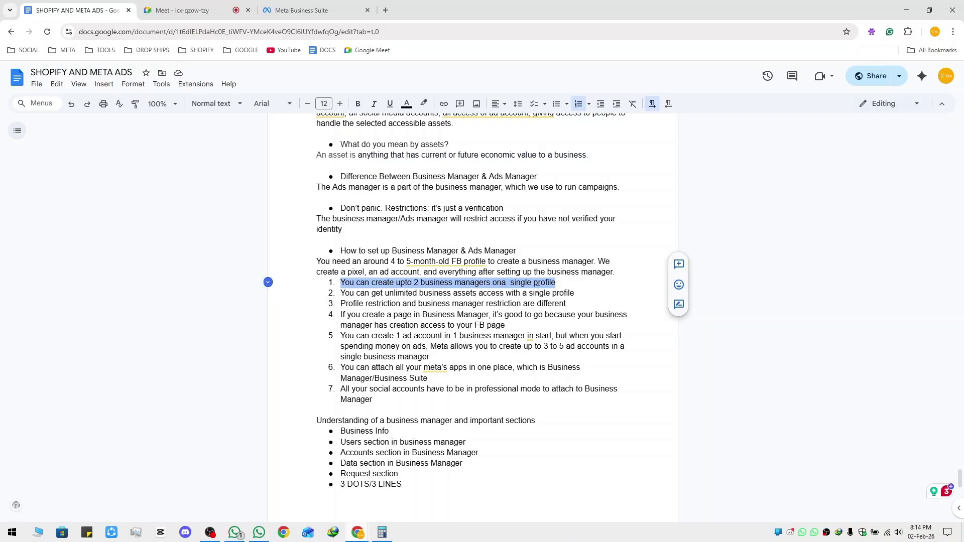
click(524, 291)
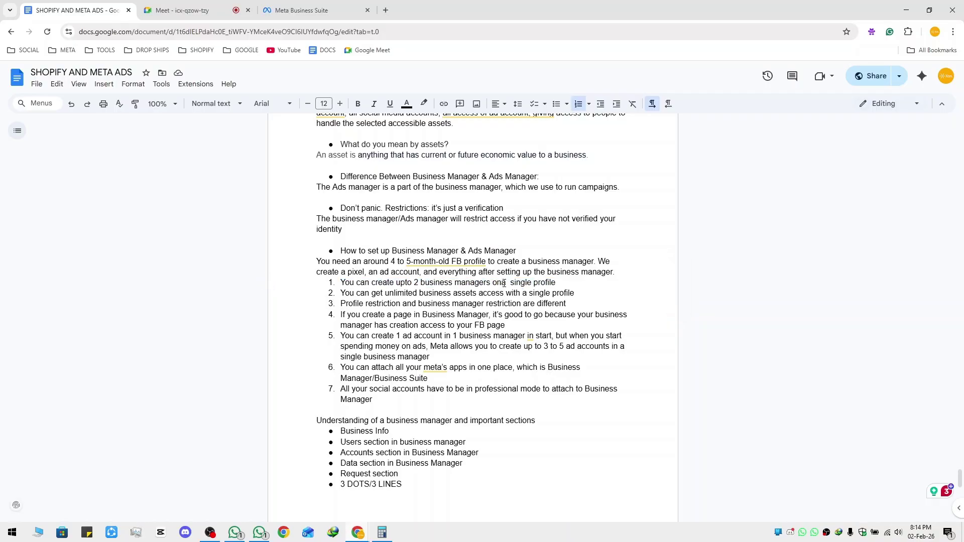
text(a)
key(BackSpace)
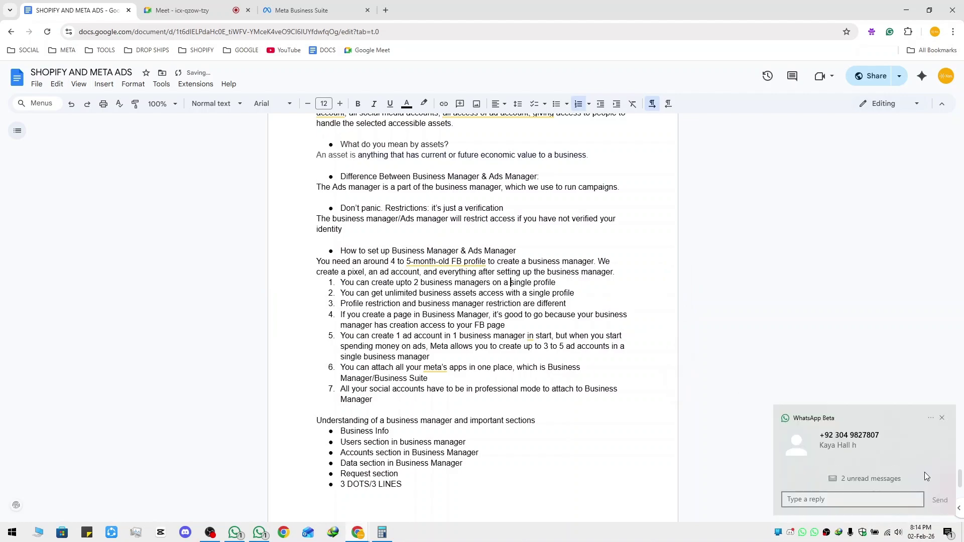
click(918, 454)
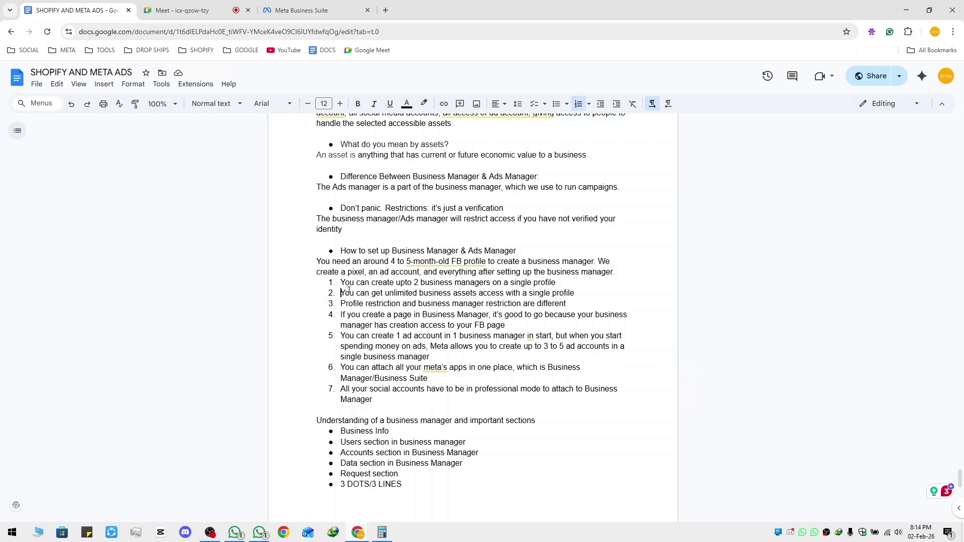
drag(349, 293, 579, 296)
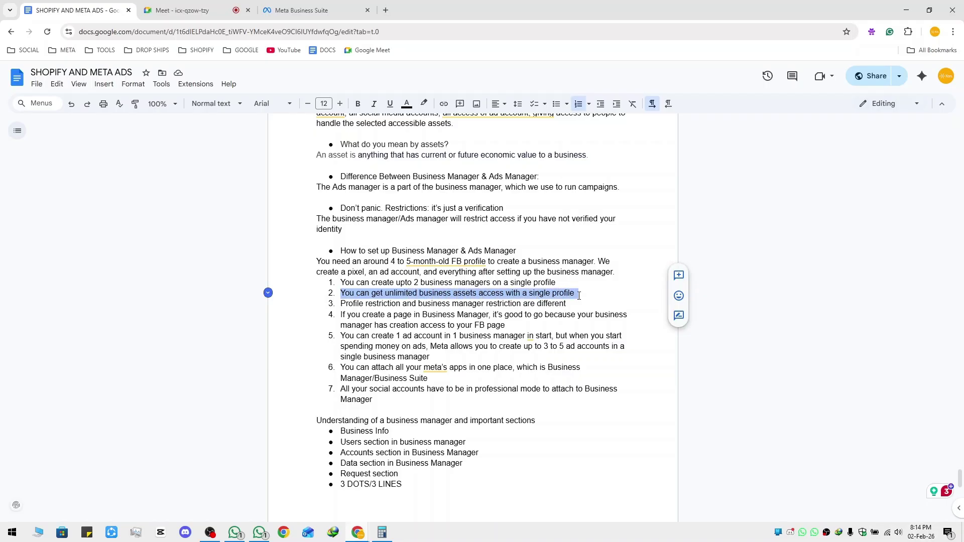
Open the Facebook profile from the saved social links in a new tab
click(24, 50)
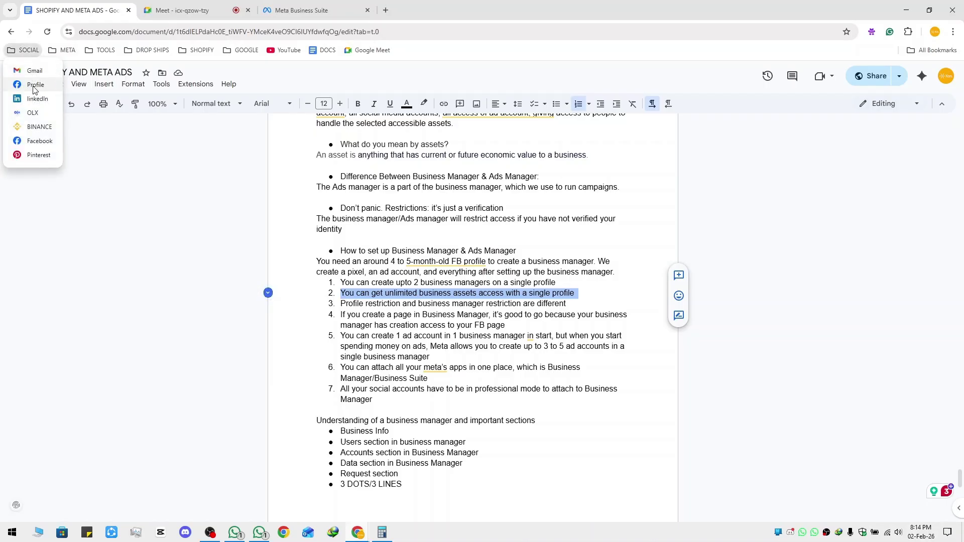
middle_click(36, 85)
click(445, 3)
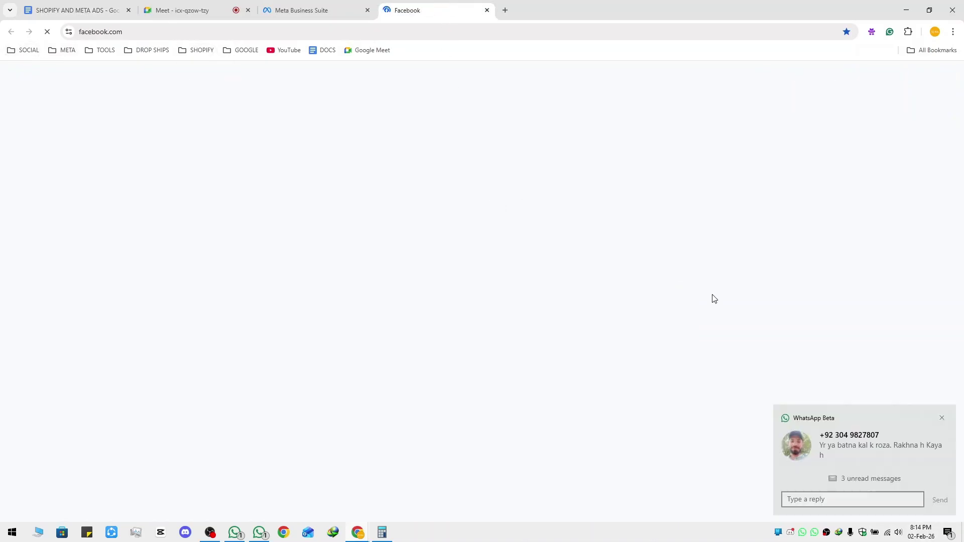
click(463, 236)
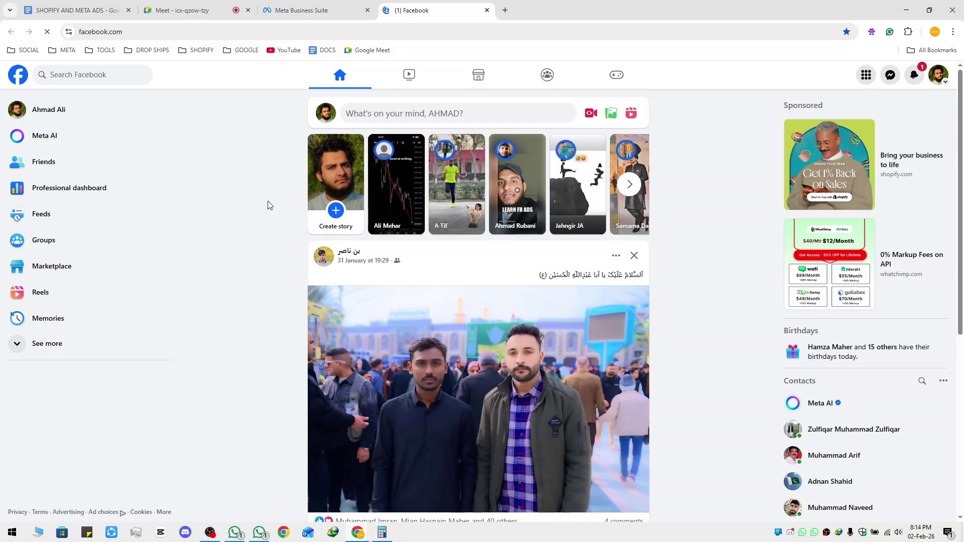
Review notes point 3 on restrictions against the Business Suite People page and Facebook feed
click(320, 10)
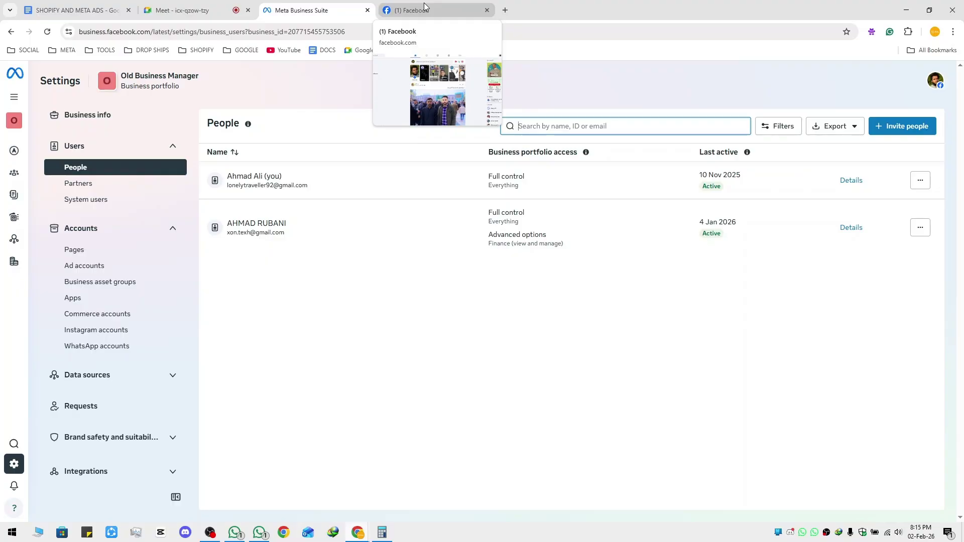
click(426, 9)
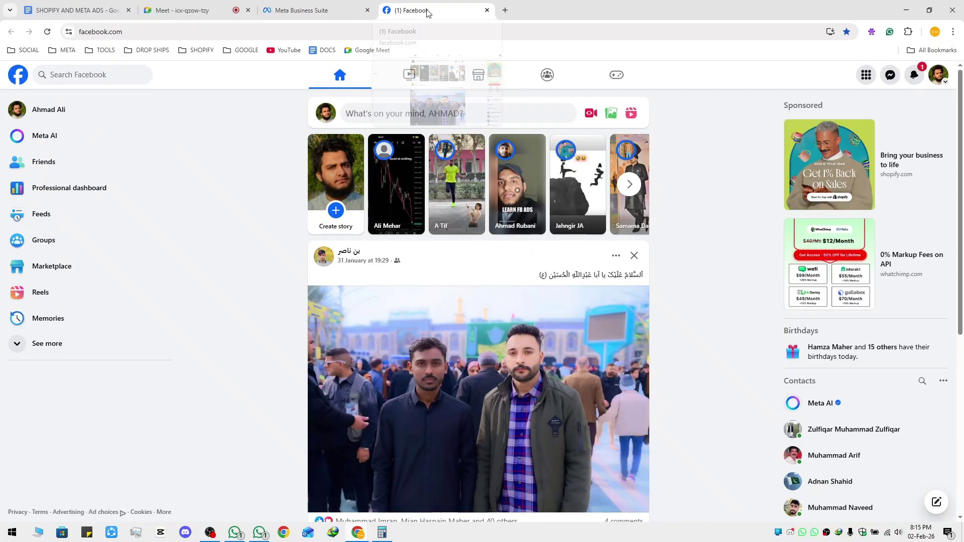
key(ctrl+1)
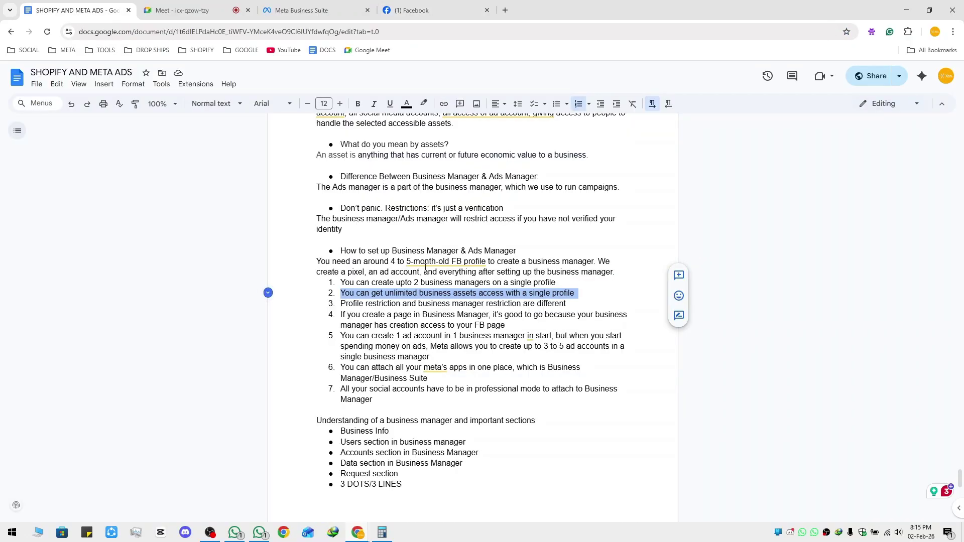
drag(342, 303, 570, 304)
click(347, 14)
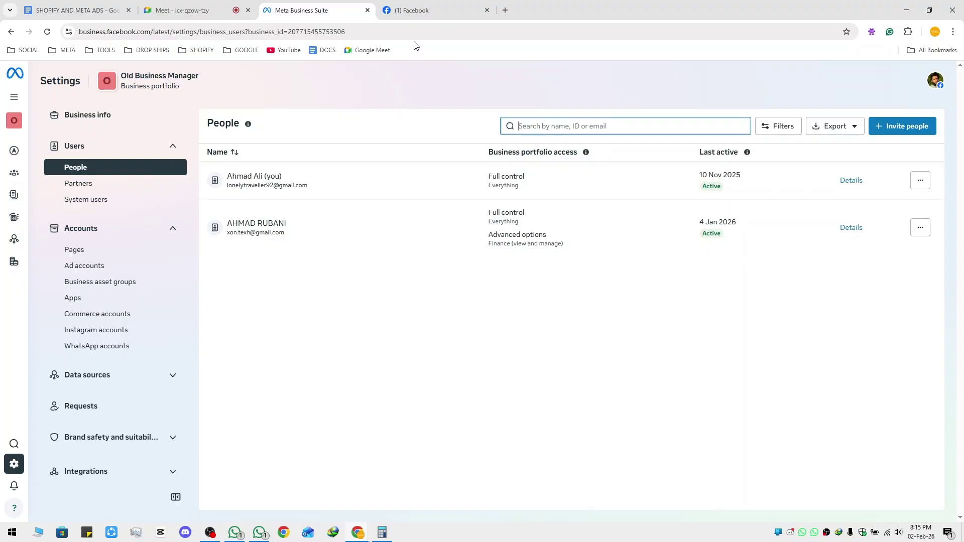
click(424, 11)
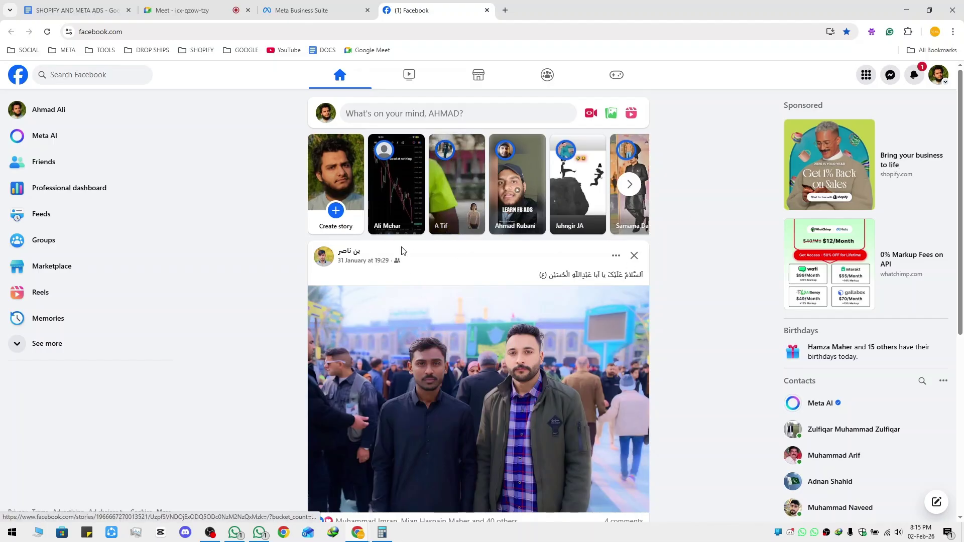
click(317, 5)
click(435, 7)
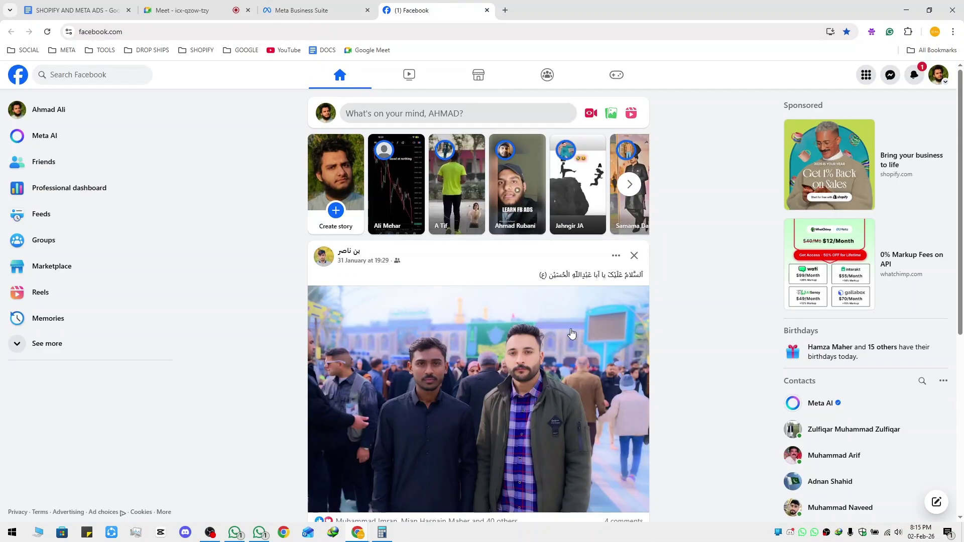
click(329, 13)
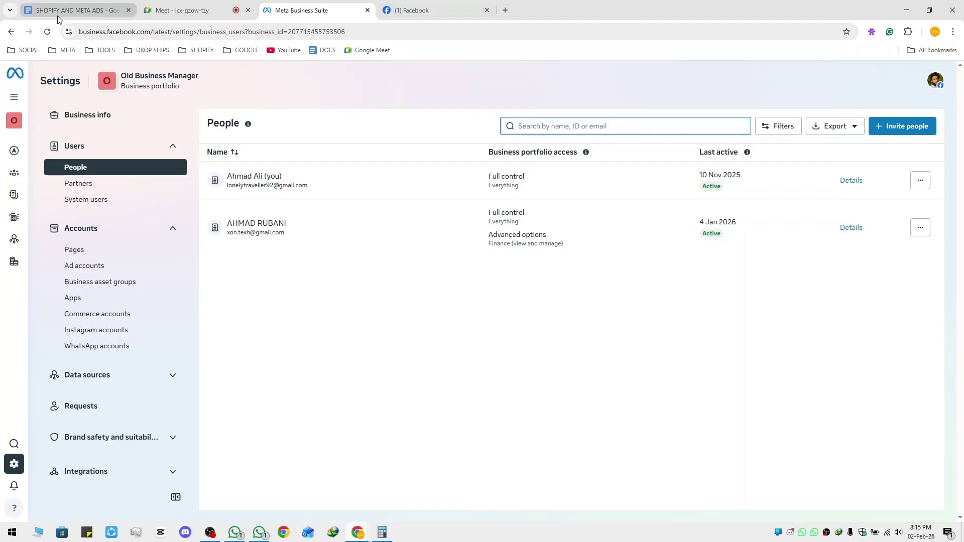
key(ctrl+1)
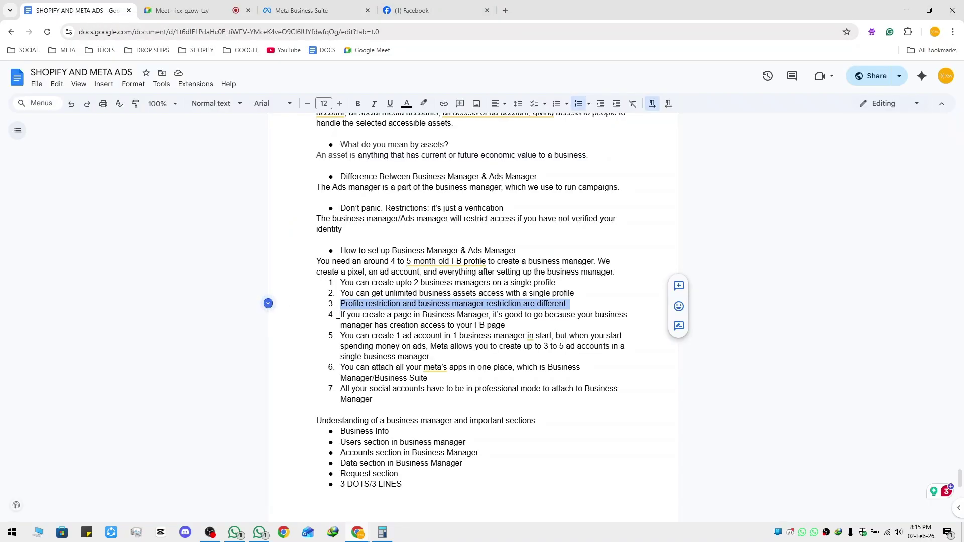
Highlight note 4, confirm the portfolio has no Pages, then highlight note 5 on ad accounts
drag(341, 315, 620, 317)
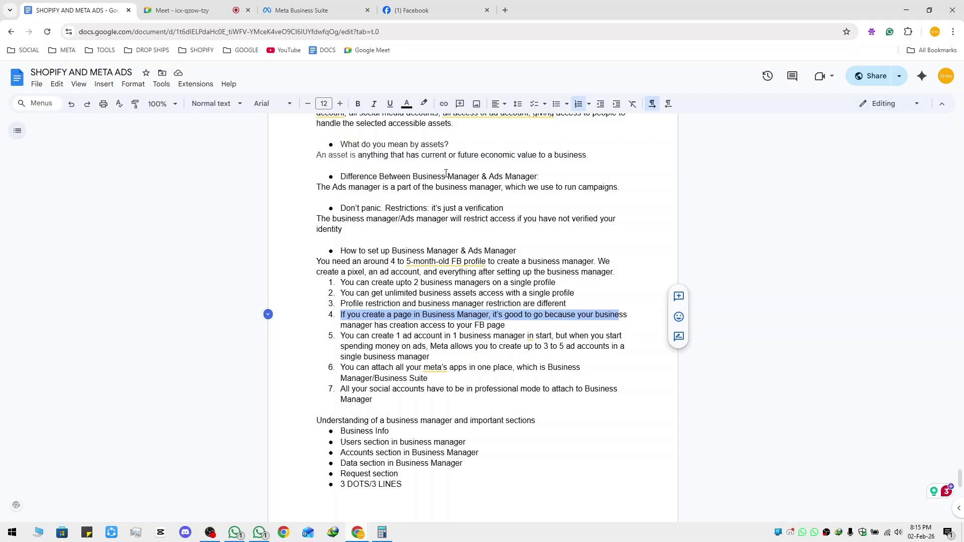
click(300, 14)
click(411, 10)
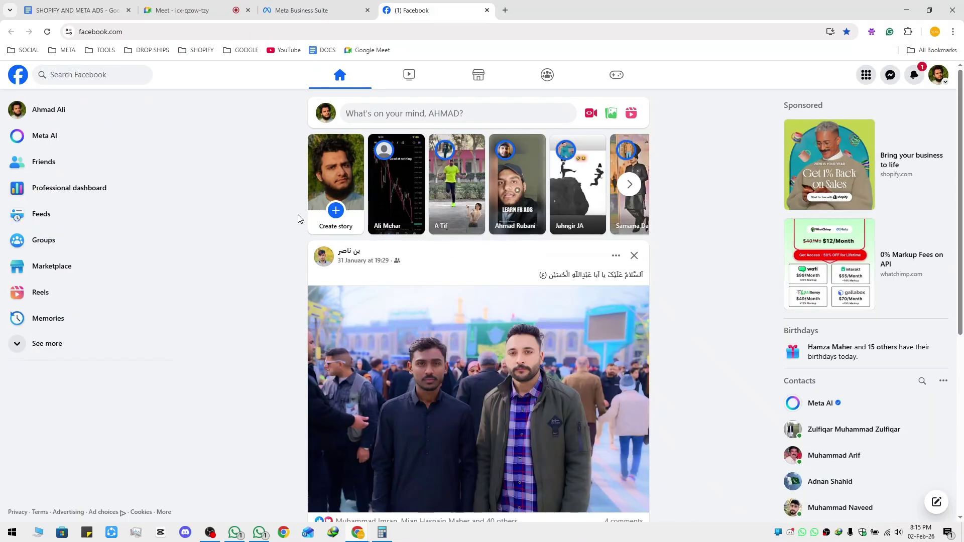
click(311, 10)
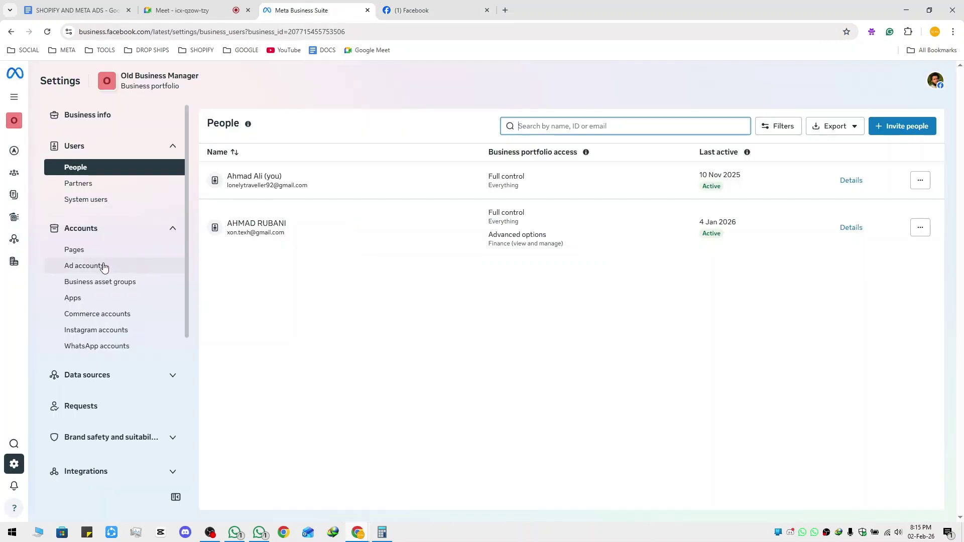
click(81, 254)
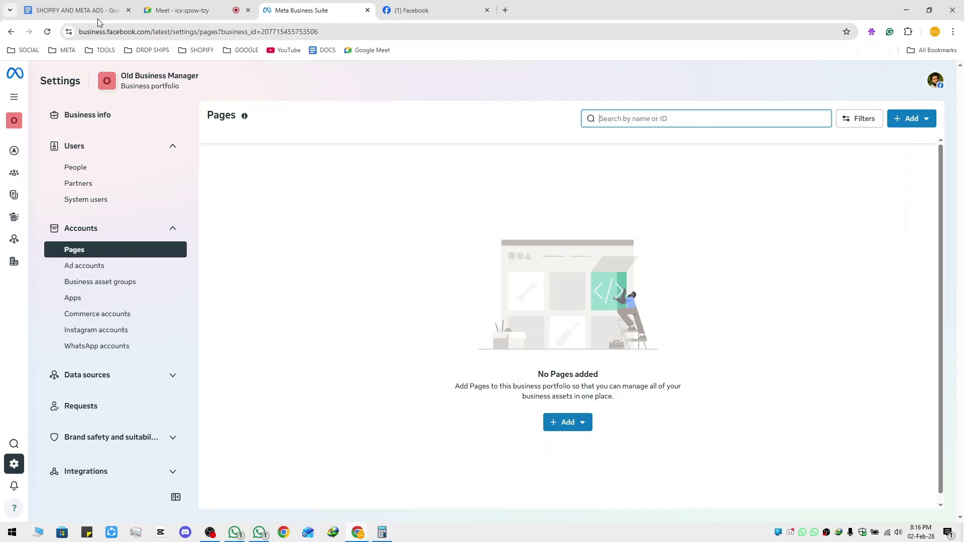
click(60, 10)
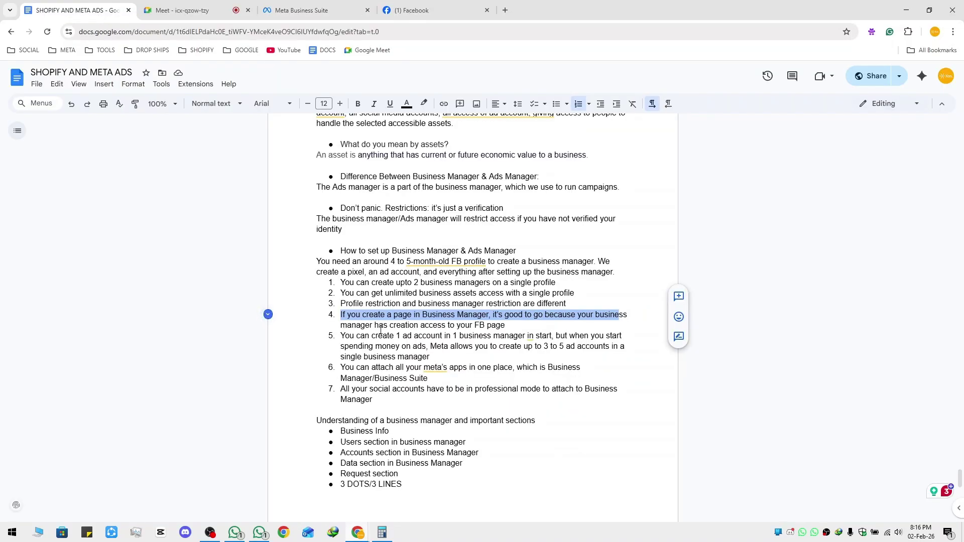
drag(342, 336, 628, 348)
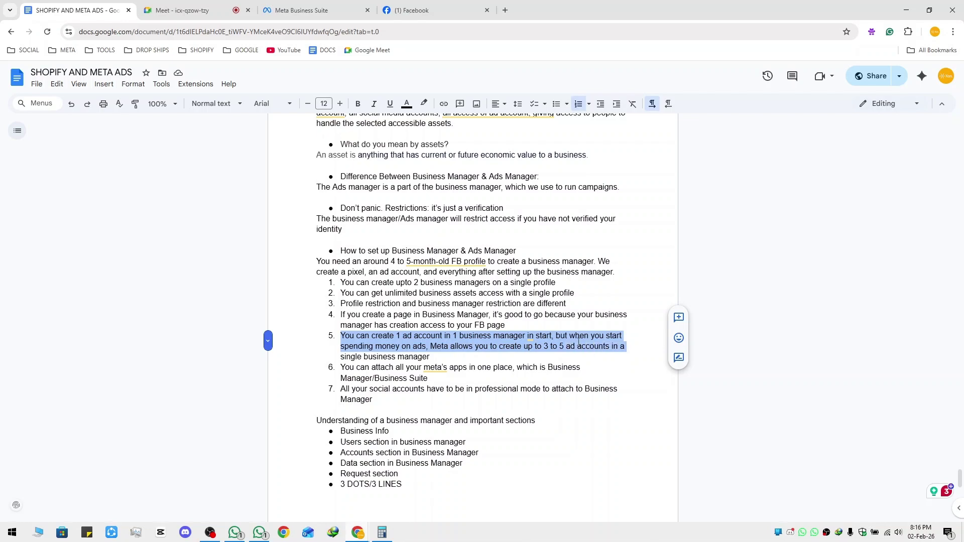
Check the portfolio's two ad accounts, including Old Xon AD Account, then return to the notes
click(322, 11)
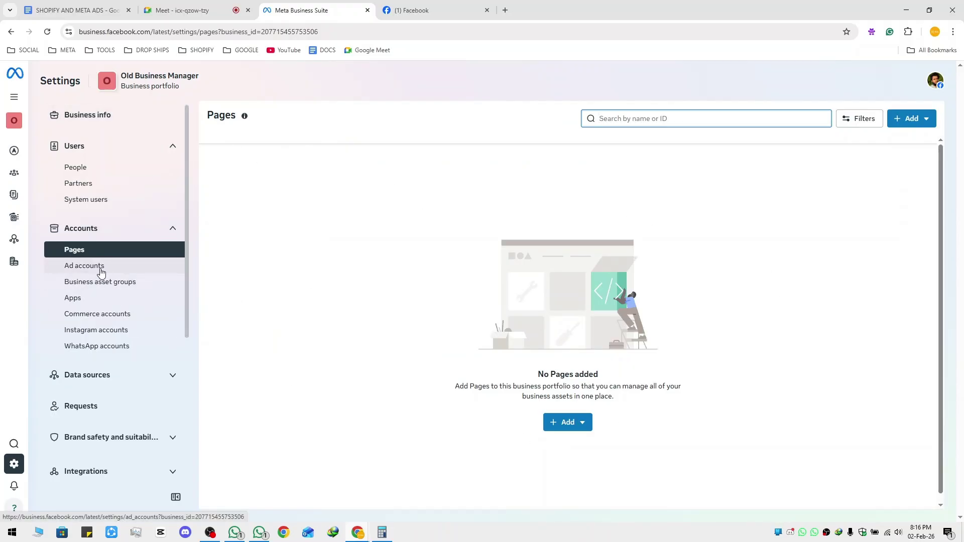
click(101, 272)
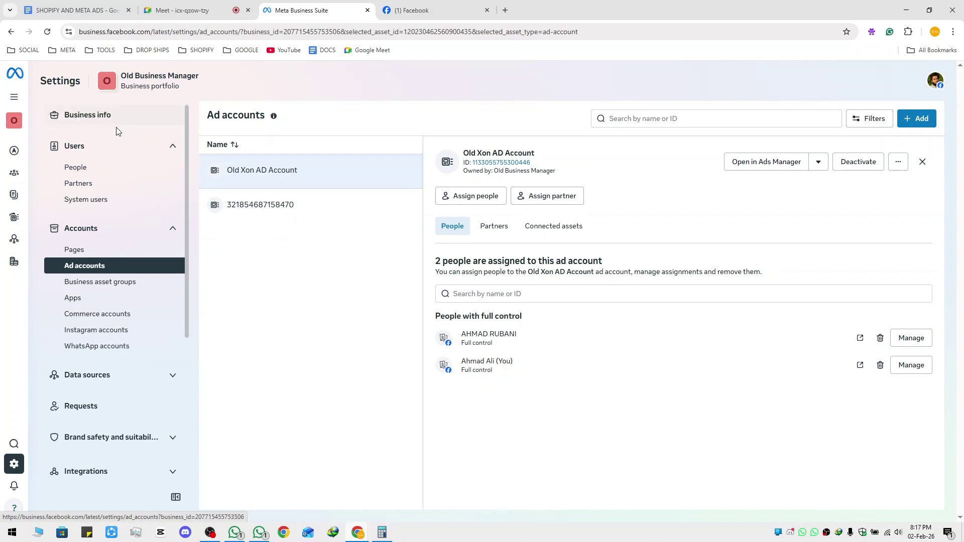
click(94, 10)
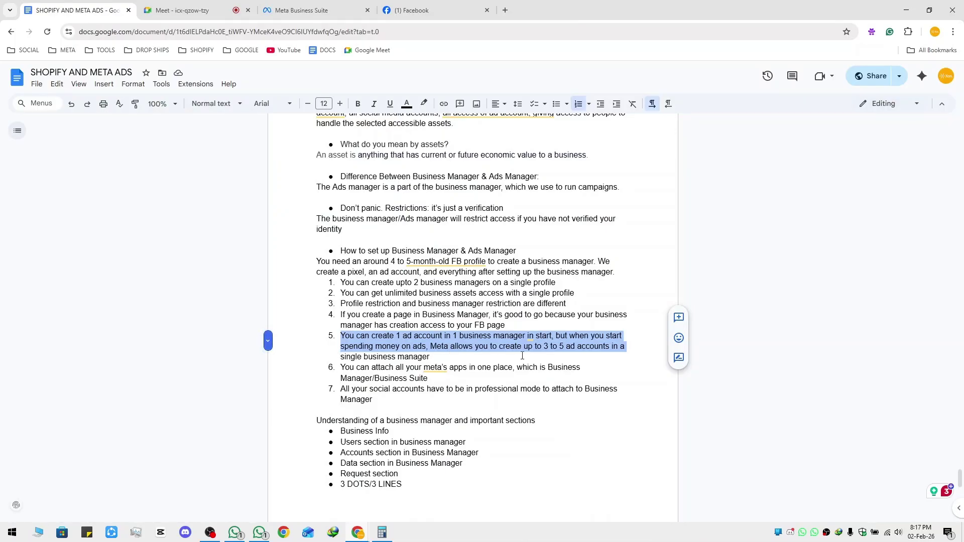
Deselect item 5 and highlight item 6 about attaching all Meta apps in one place
click(564, 351)
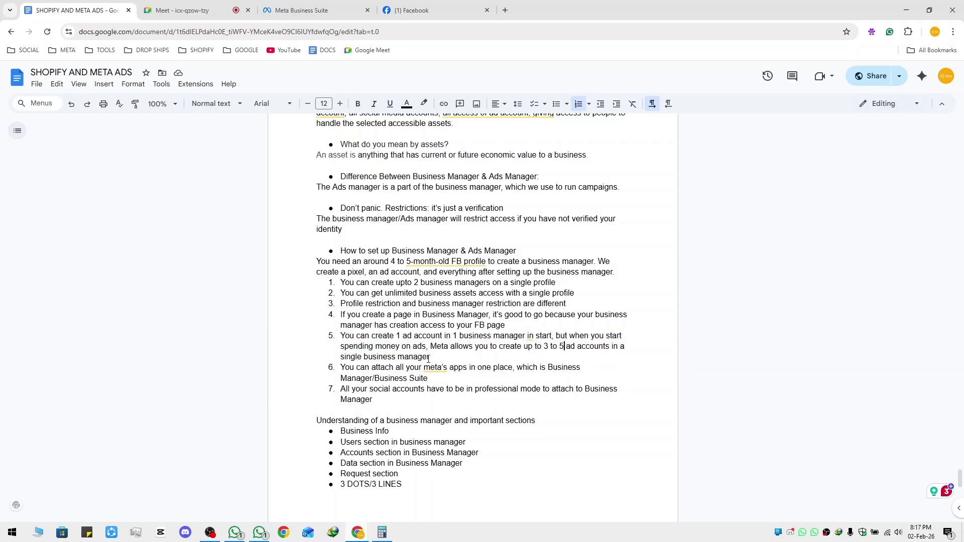
drag(341, 369, 582, 378)
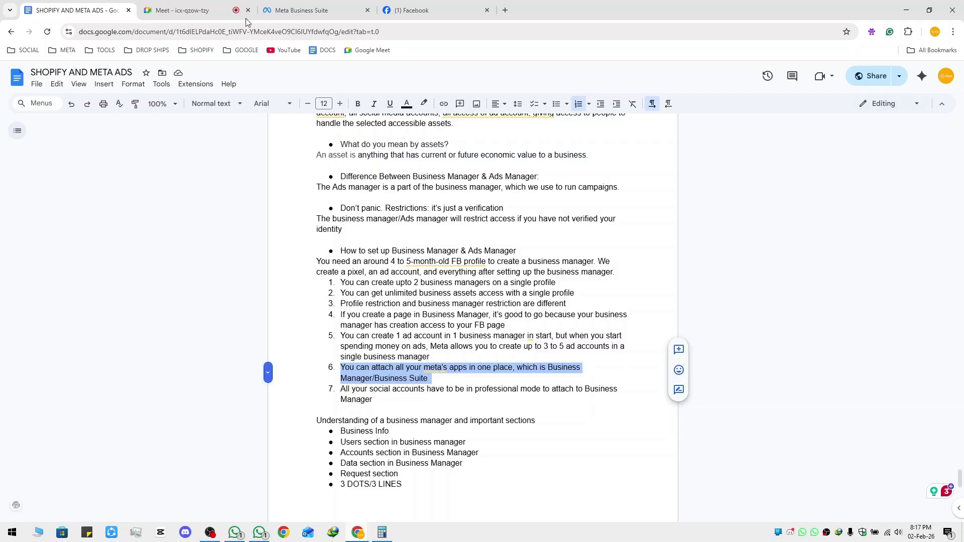
click(318, 11)
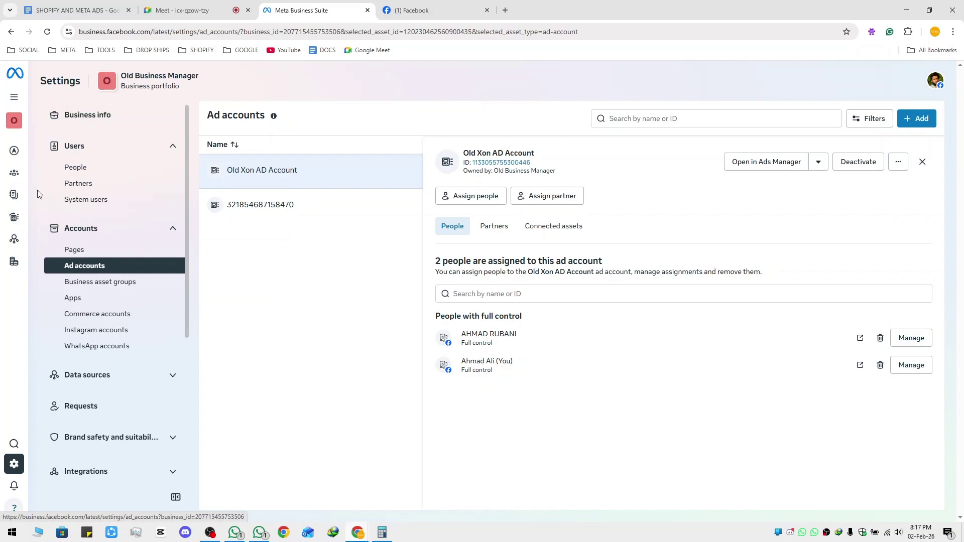
mouse_move(14, 150)
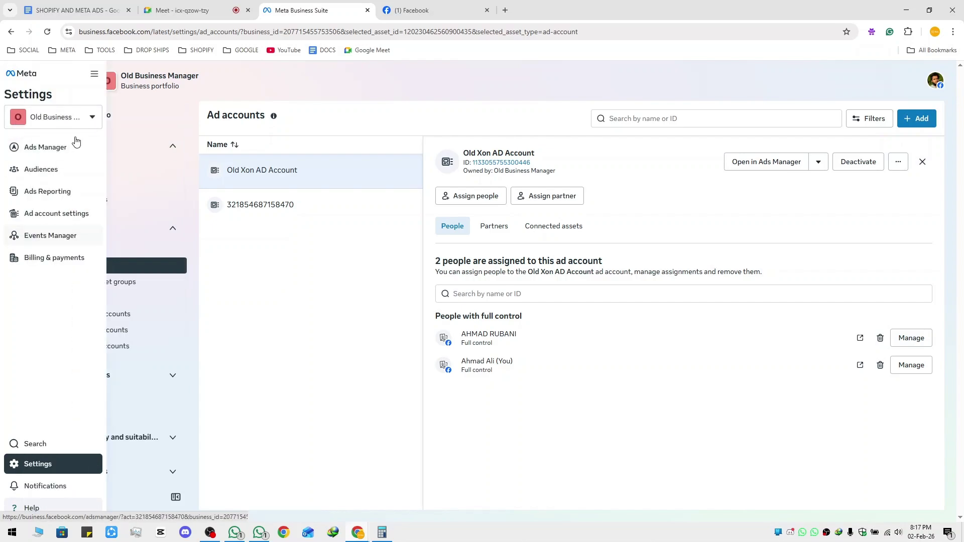
click(95, 75)
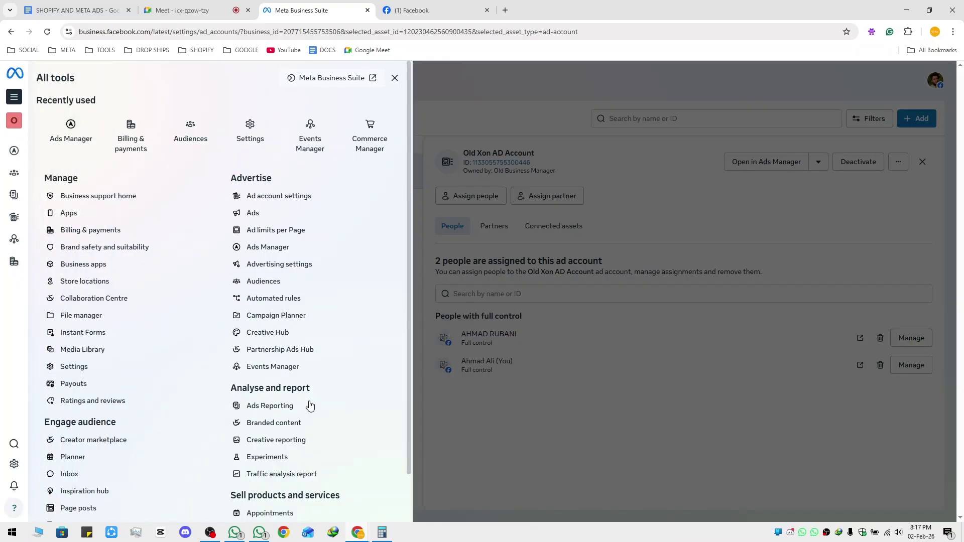
scroll(306, 410, down, 1)
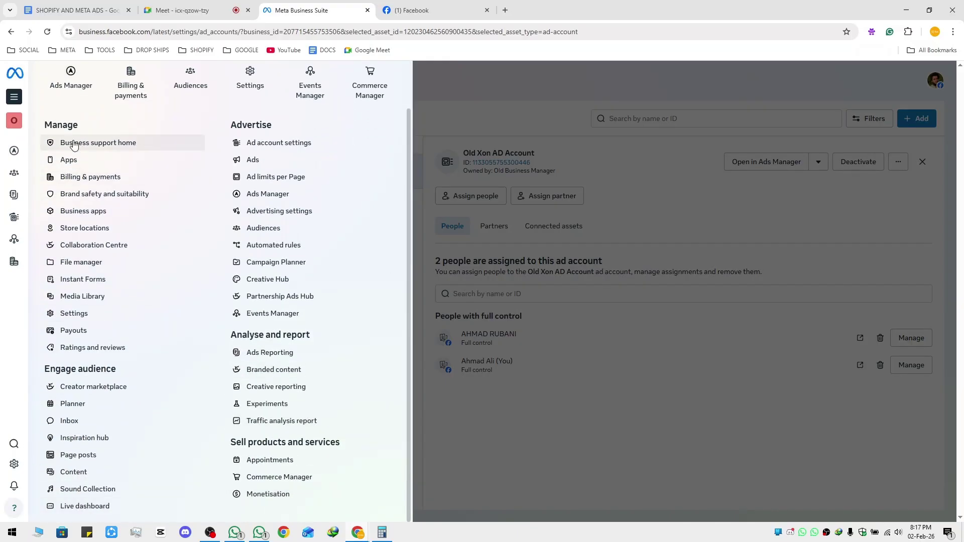
scroll(150, 422, up, 1)
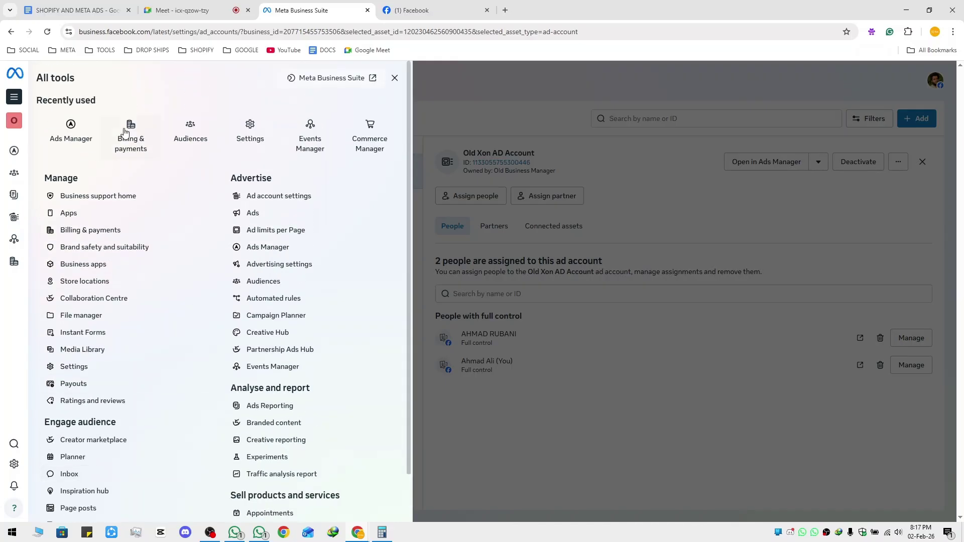
scroll(304, 452, down, 1)
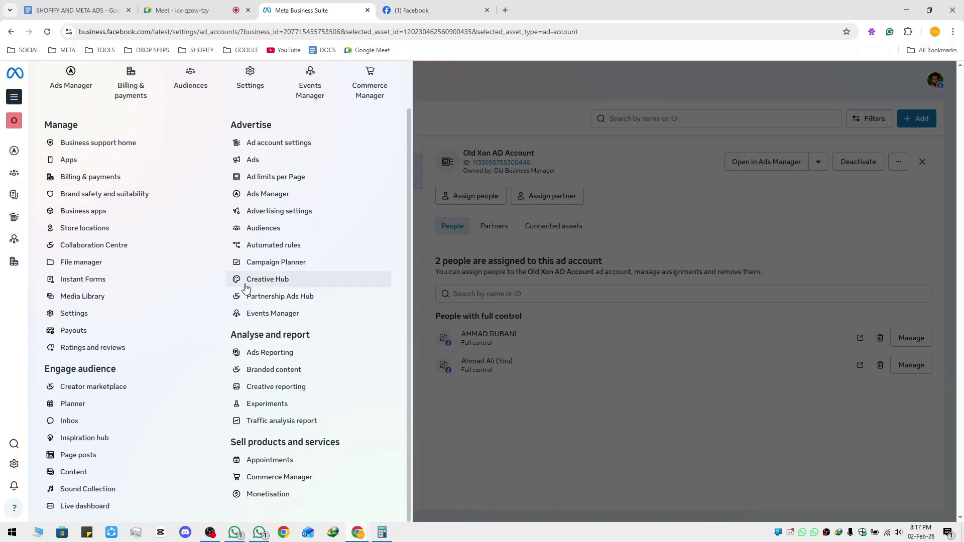
scroll(301, 278, up, 1)
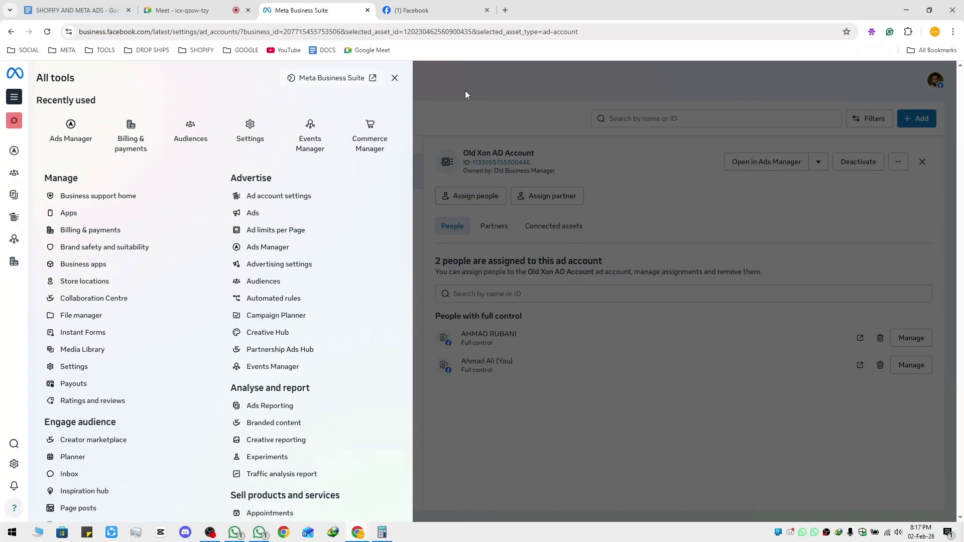
click(373, 79)
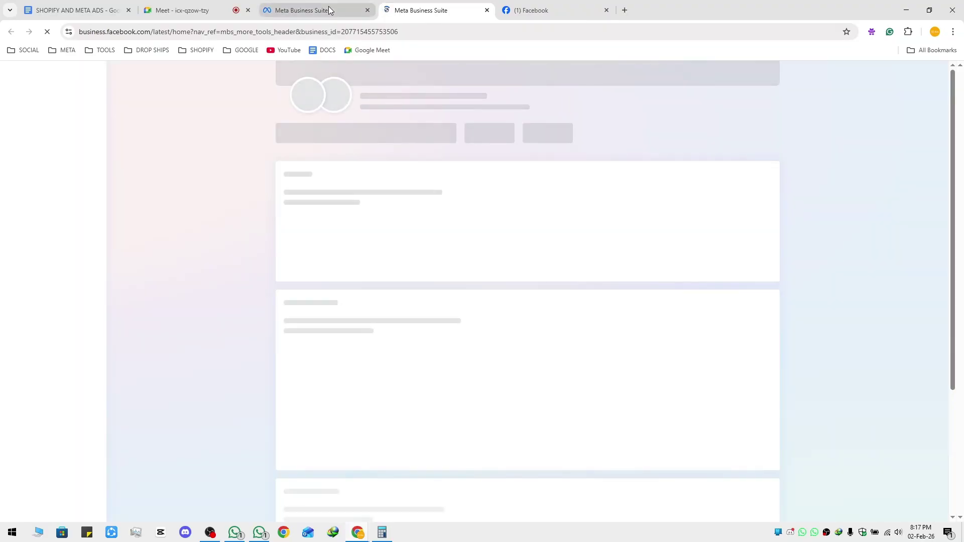
click(322, 11)
click(538, 240)
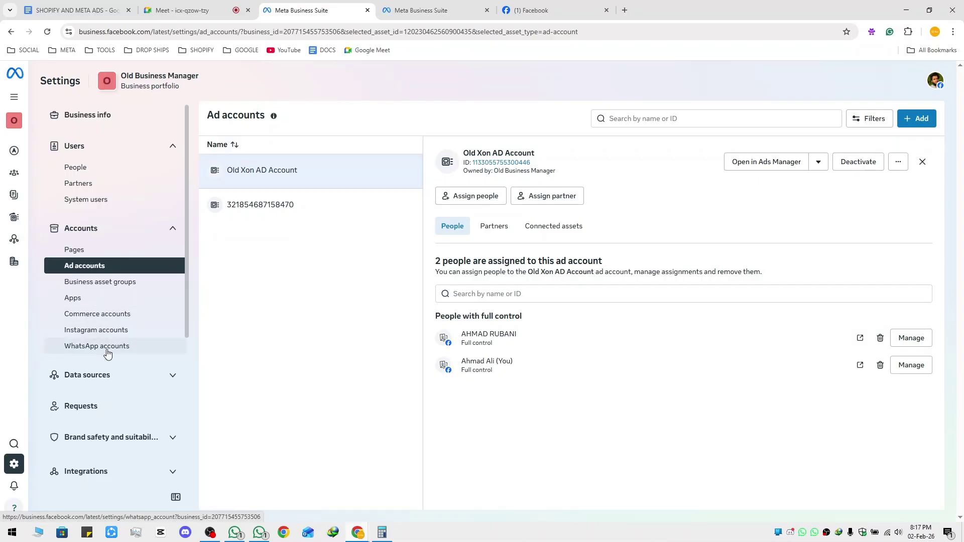
click(424, 13)
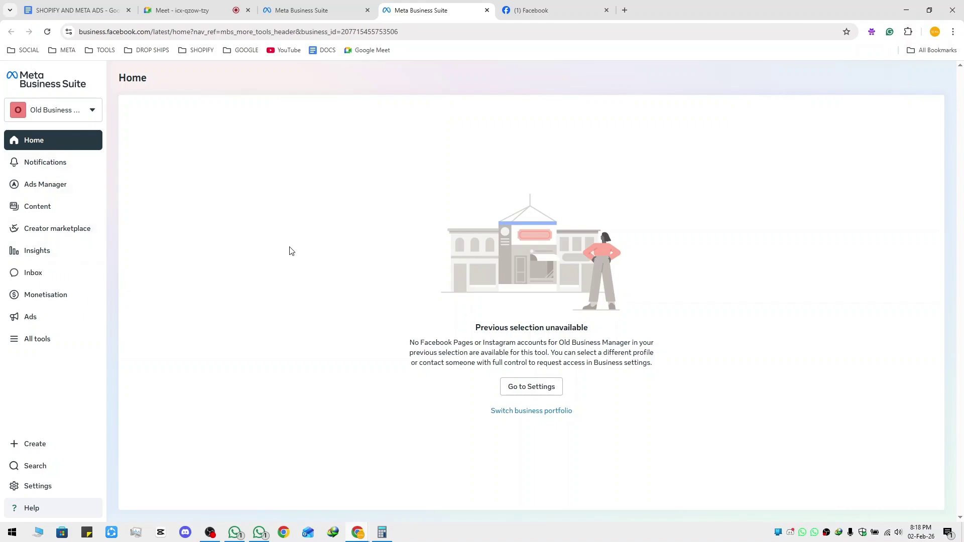
middle_click(395, 4)
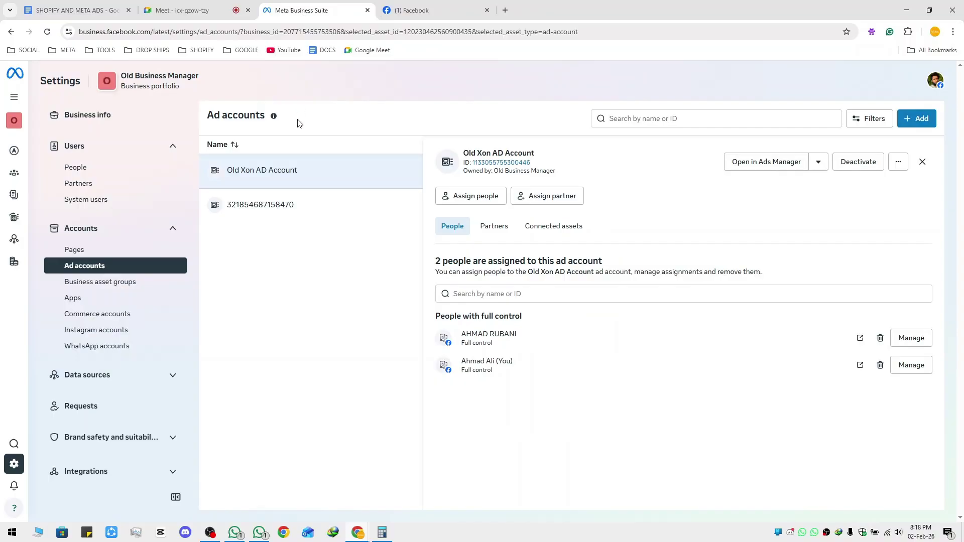
key(ctrl+1)
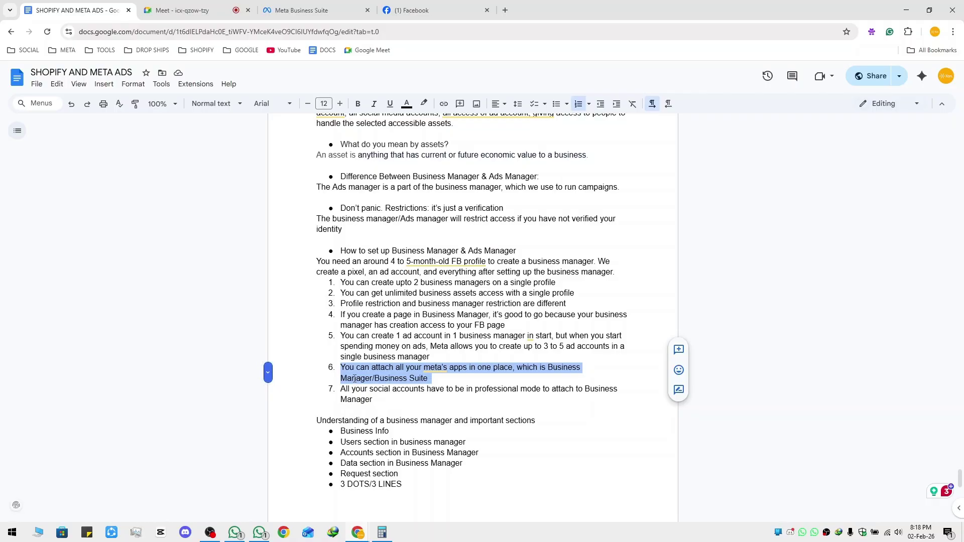
Glance back at the Business Suite ad accounts settings before returning to the notes
click(294, 11)
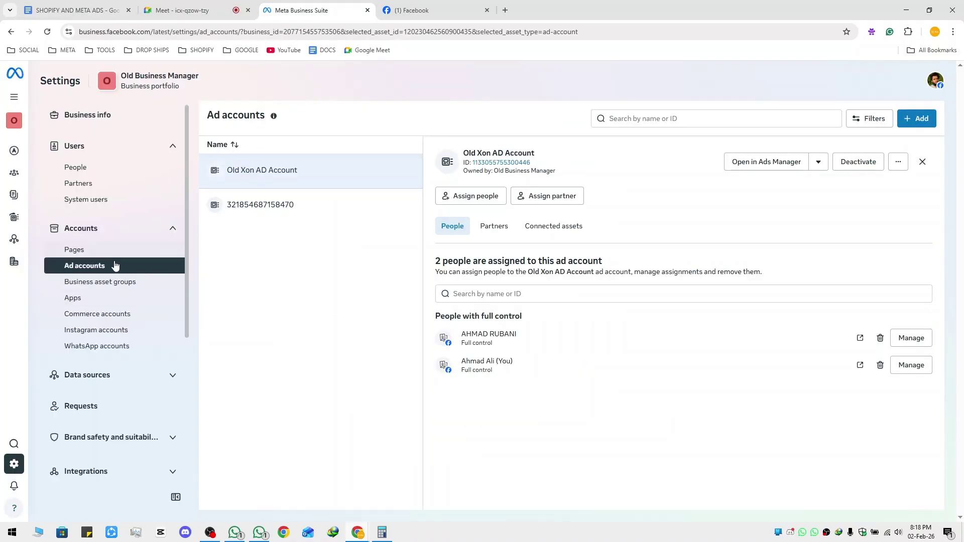
click(75, 10)
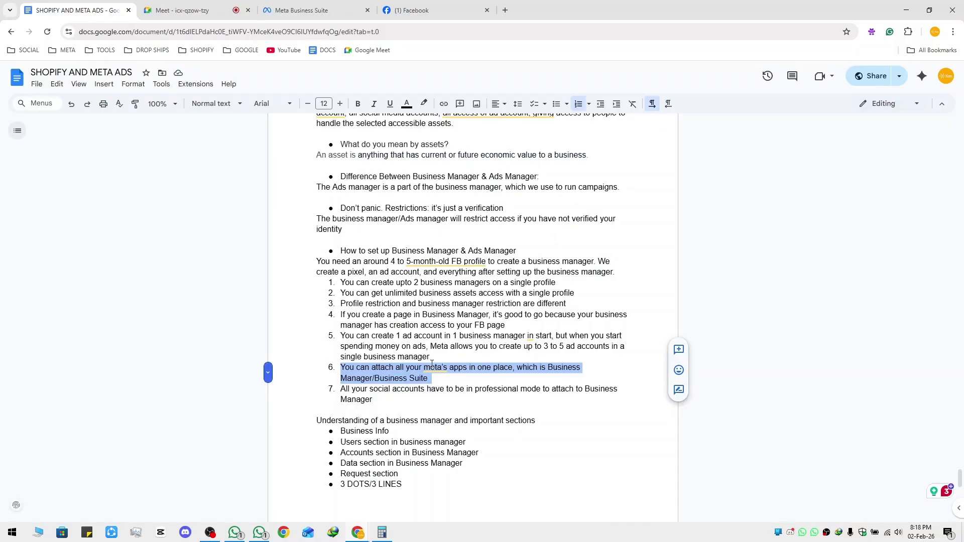
mouse_move(431, 365)
click(324, 6)
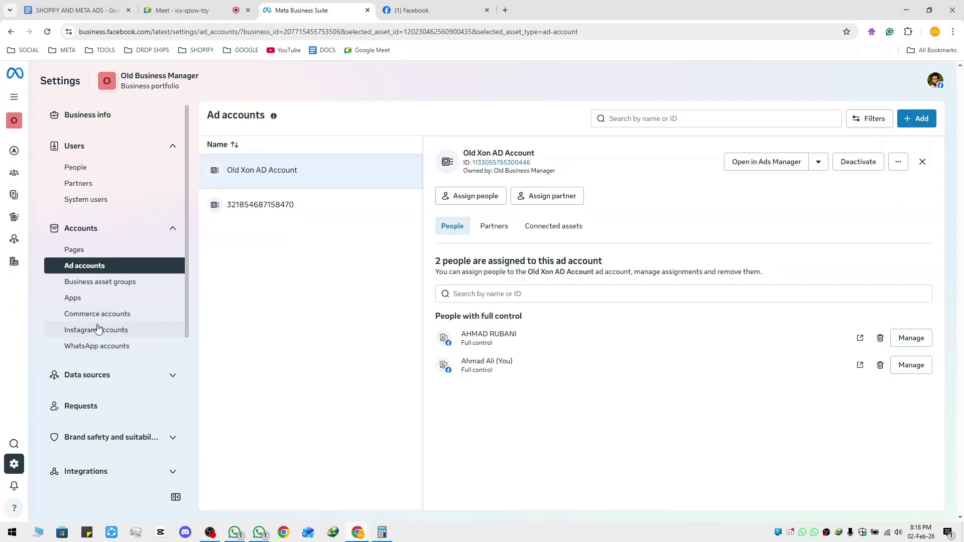
click(88, 11)
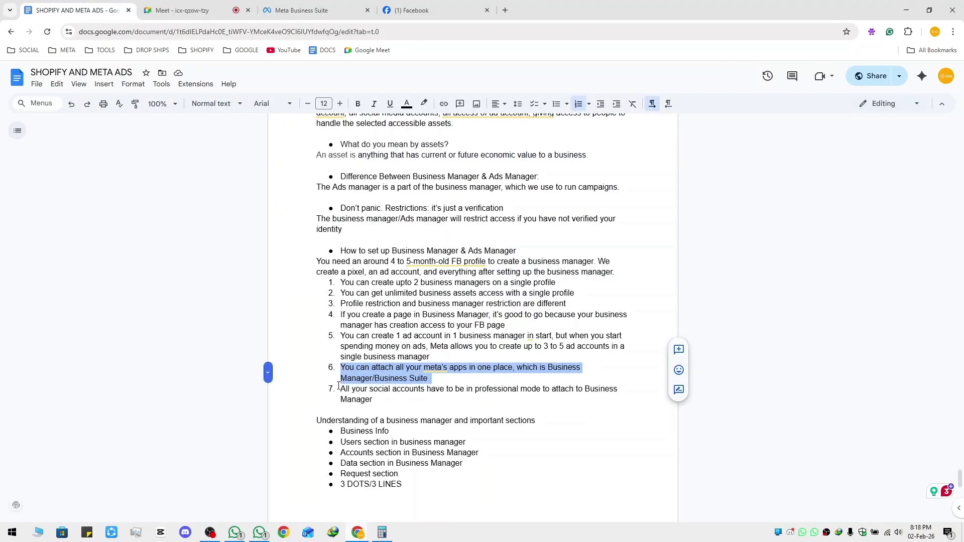
Highlight note 7 about professional-mode accounts and bring up the Facebook home feed
drag(339, 386, 390, 398)
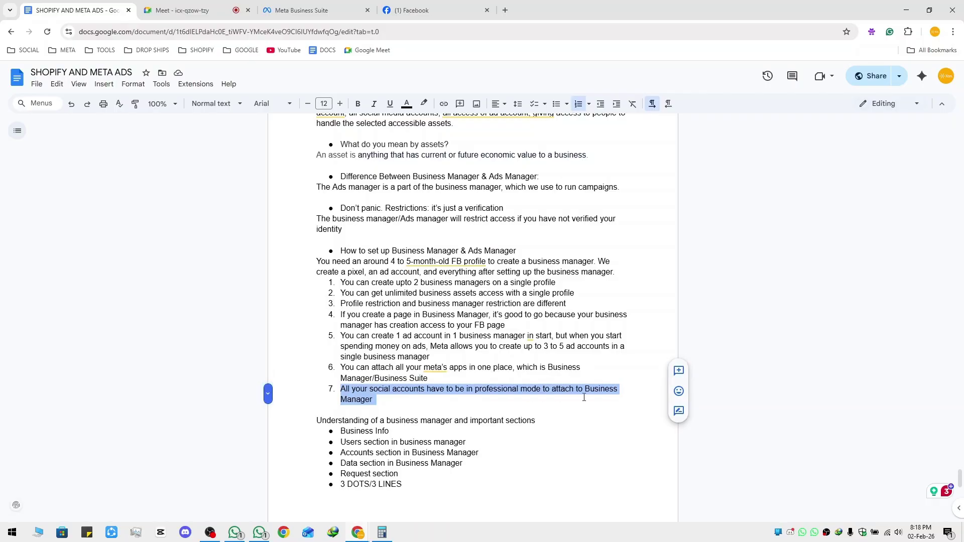
click(333, 14)
click(453, 14)
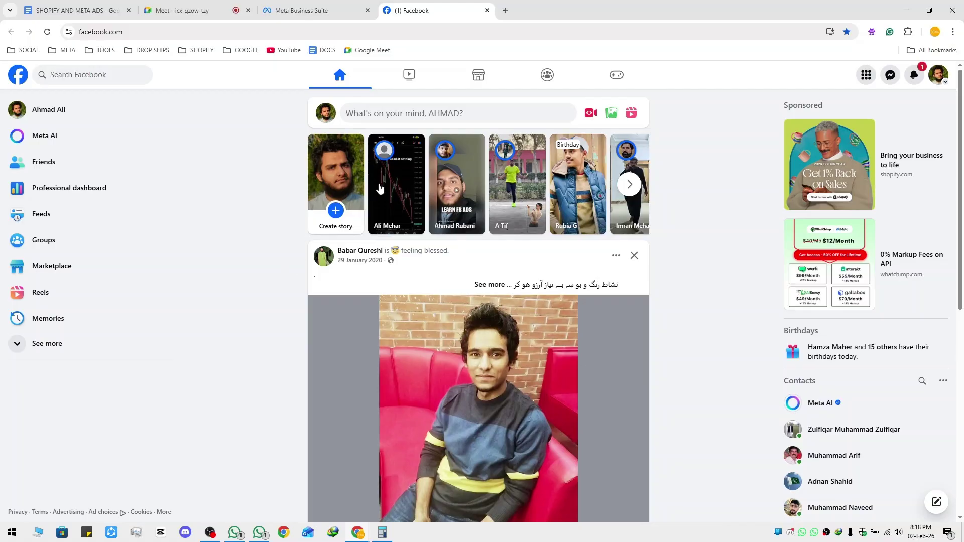
Open your Facebook profile and close the 'Get more out of your profile' card
click(325, 113)
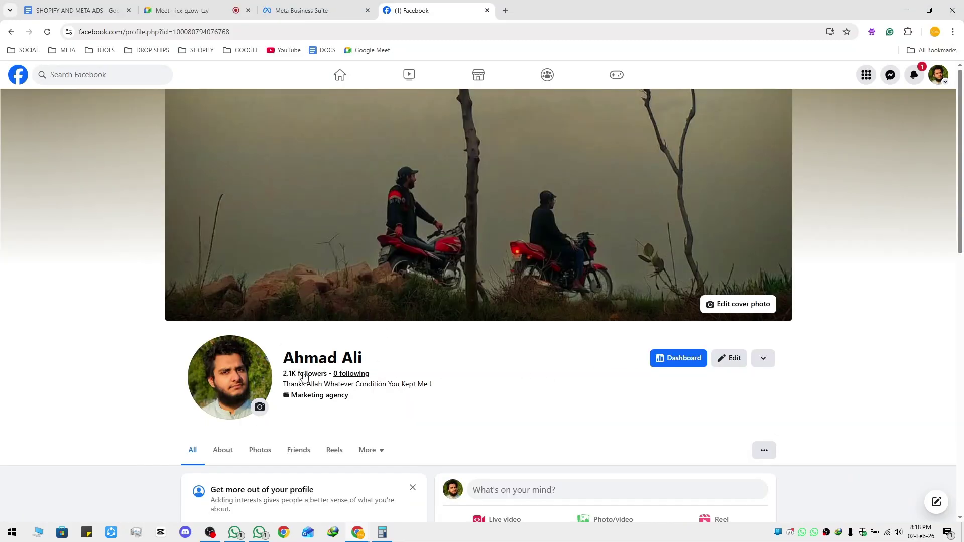
scroll(399, 392, down, 4)
click(412, 293)
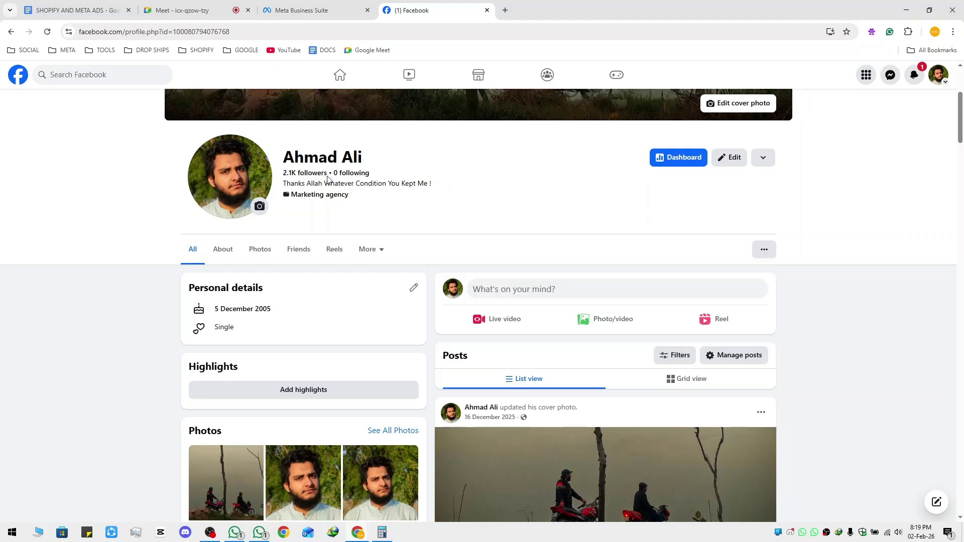
Compare notes point 7 with the Facebook profile and ad accounts settings, ending in the notes
click(299, 16)
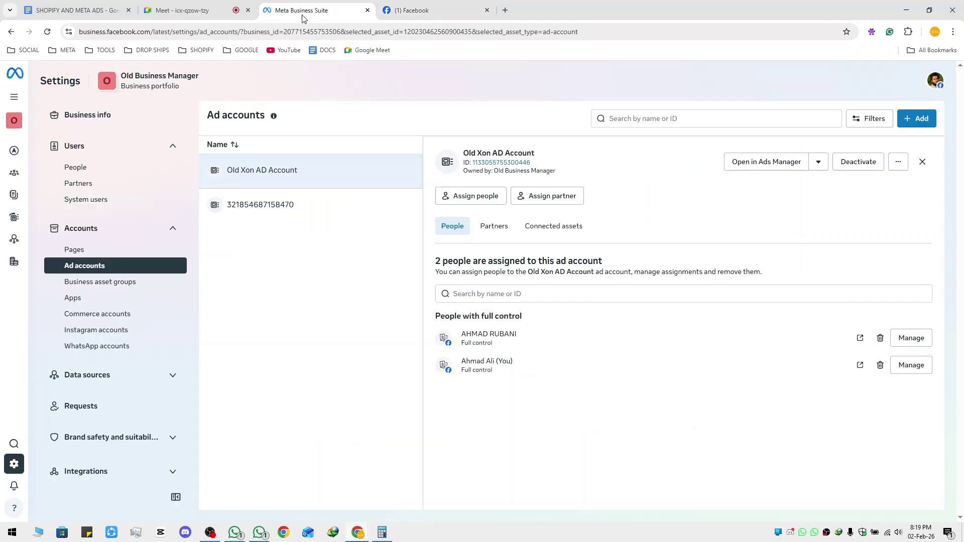
click(76, 15)
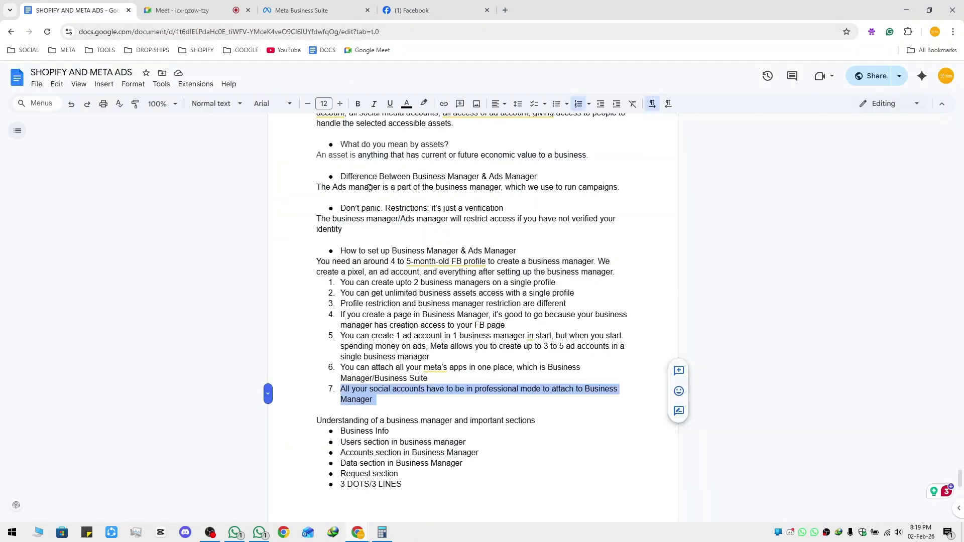
click(417, 11)
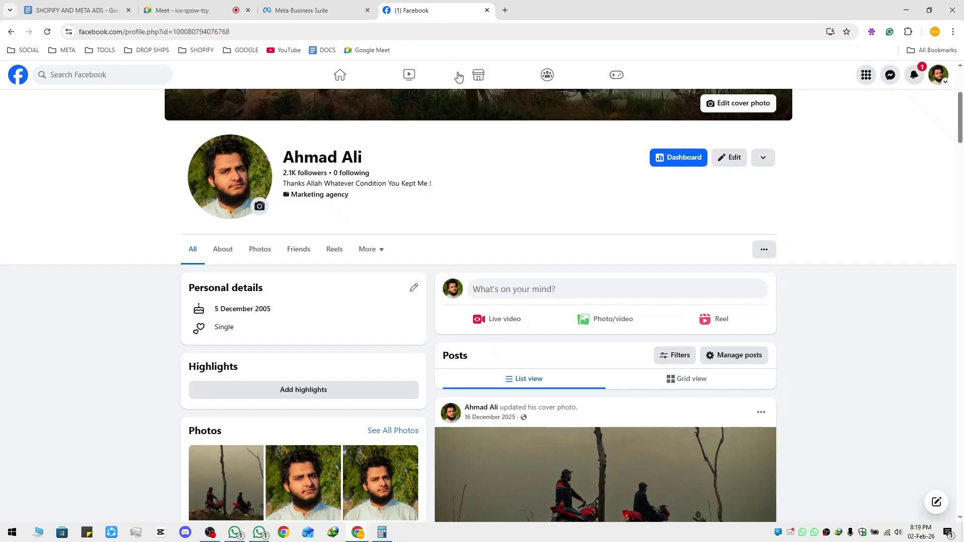
click(82, 11)
scroll(390, 396, down, 1)
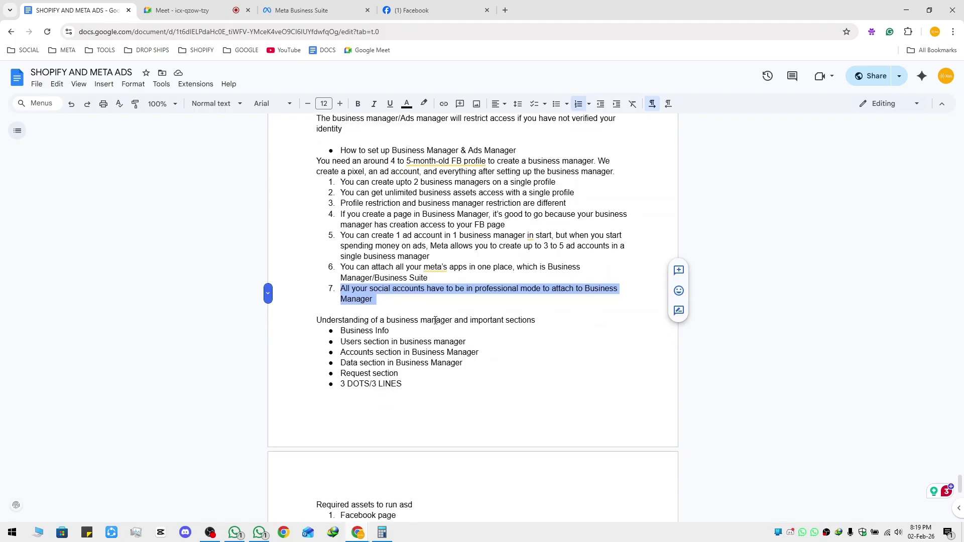
click(411, 300)
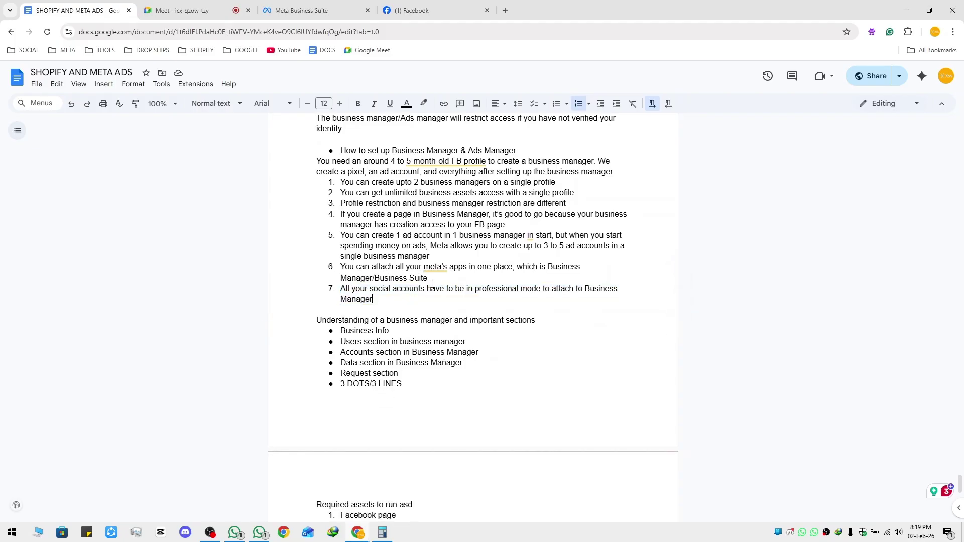
click(434, 13)
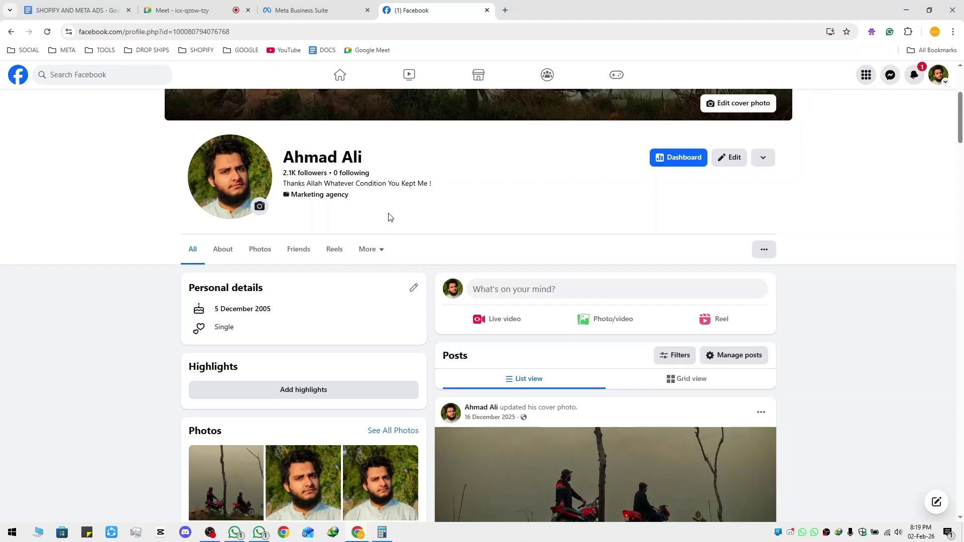
click(80, 11)
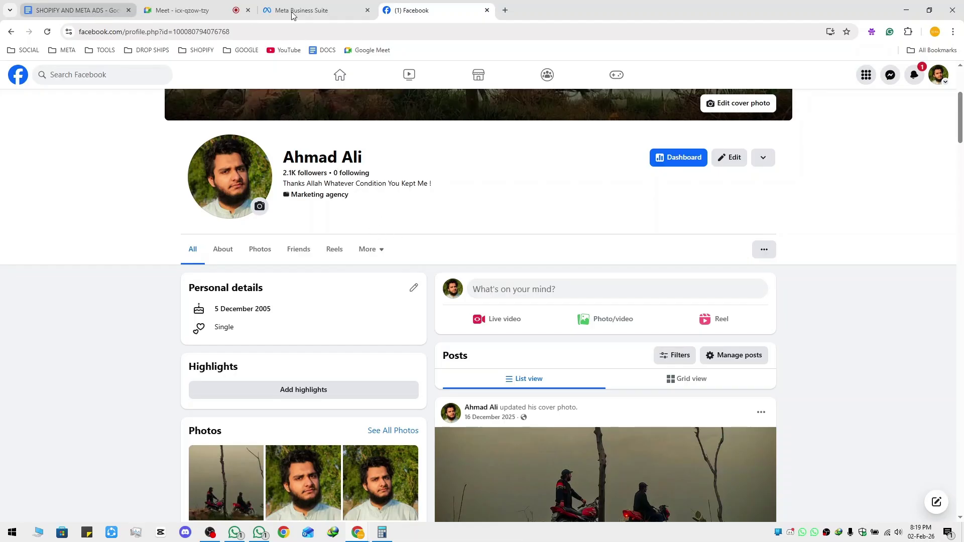
click(326, 17)
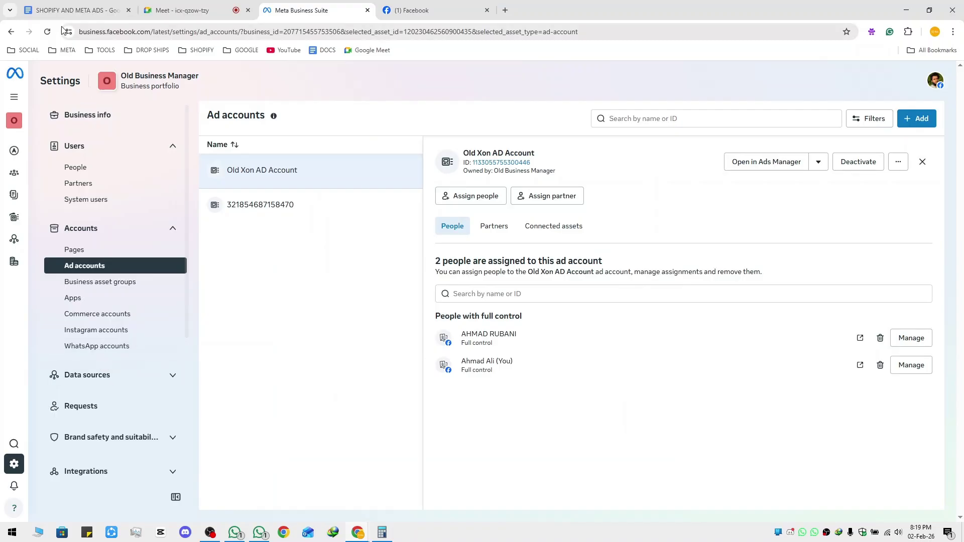
click(88, 14)
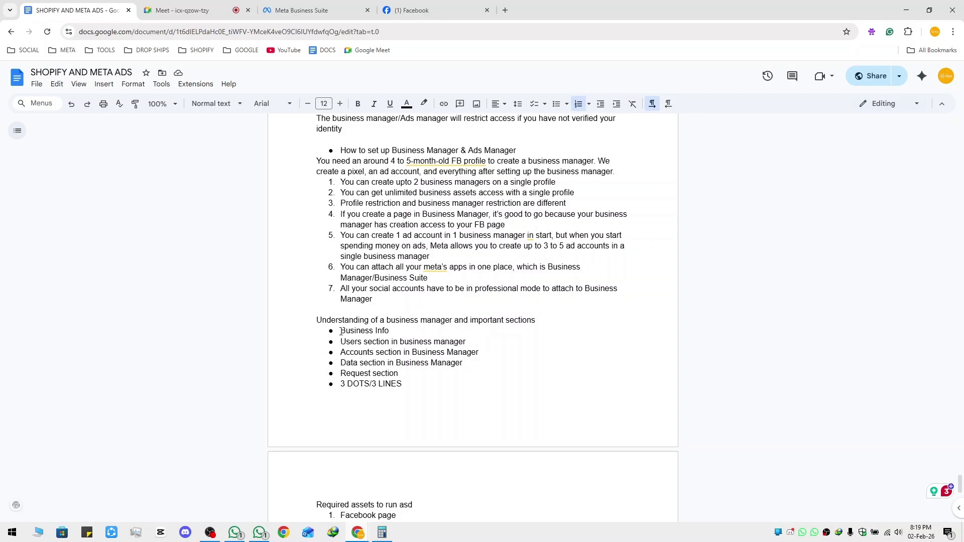
Highlight the Business Info and Users bullets in the business manager notes
click(313, 11)
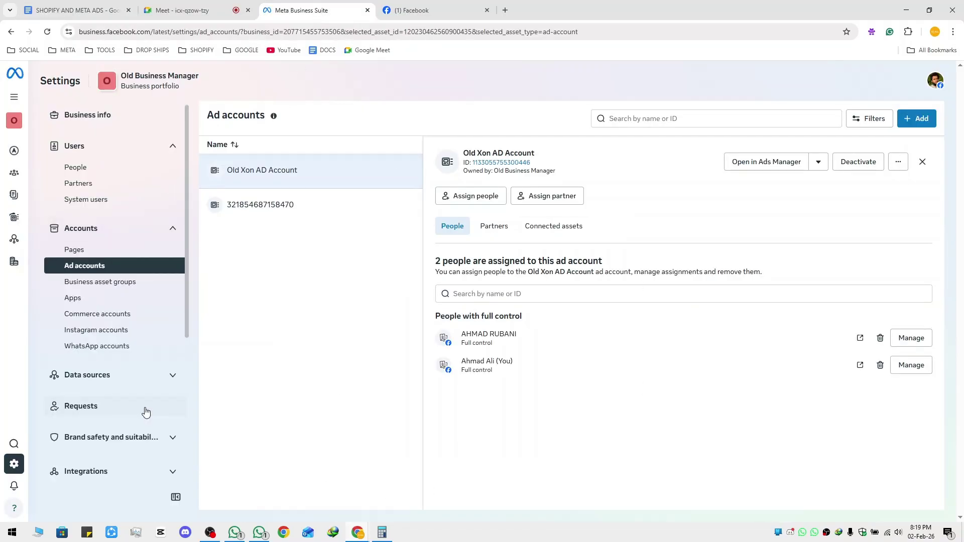
click(110, 12)
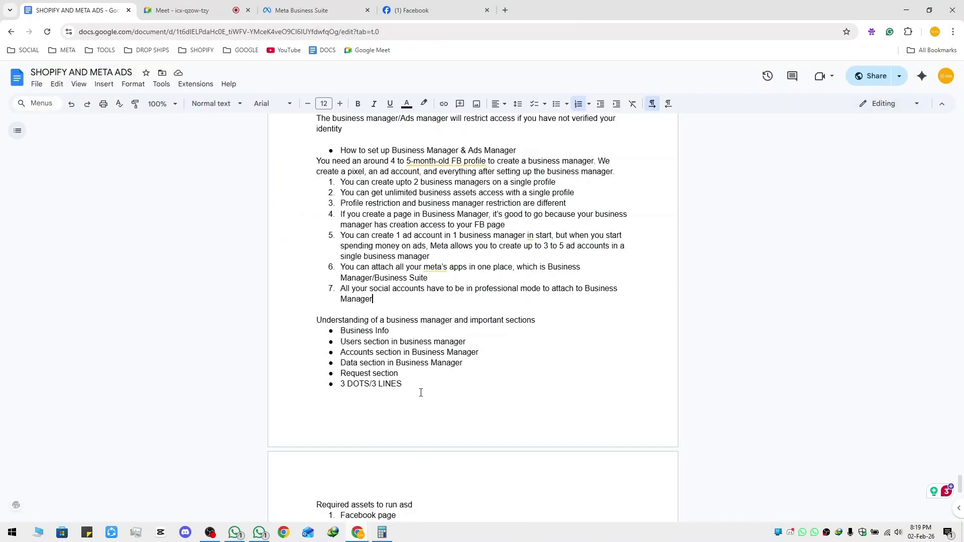
drag(338, 330, 398, 330)
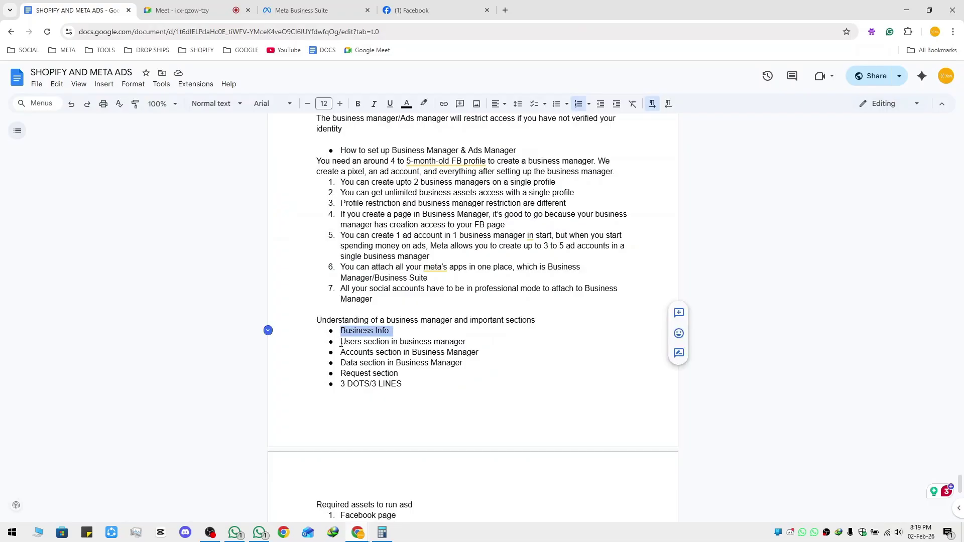
drag(341, 343, 466, 343)
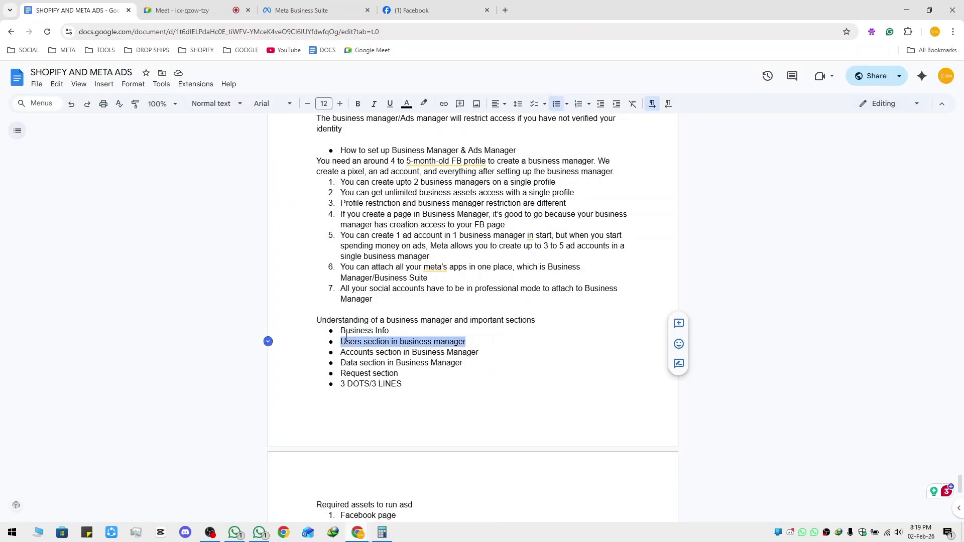
drag(341, 331, 389, 332)
Open Business info settings and highlight the business portfolio name and ID
click(309, 13)
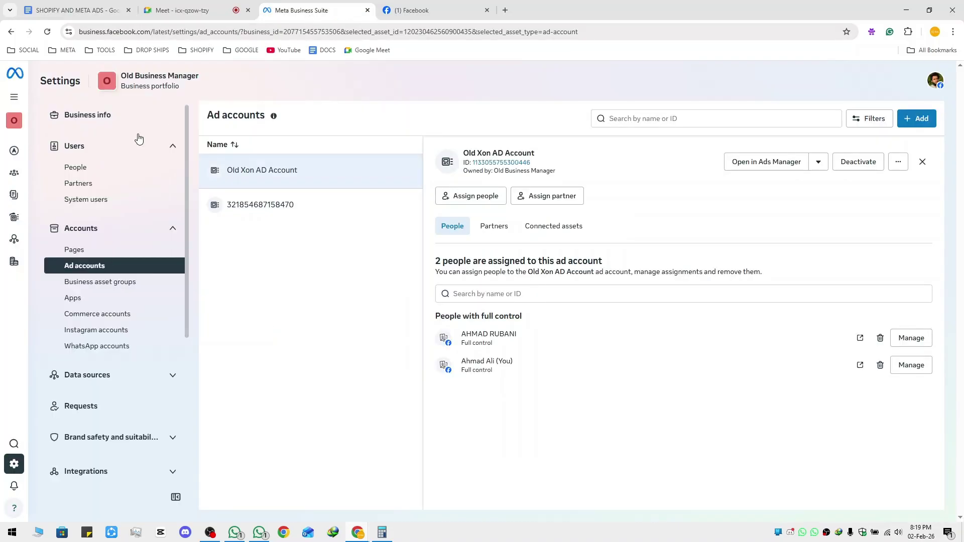
click(77, 114)
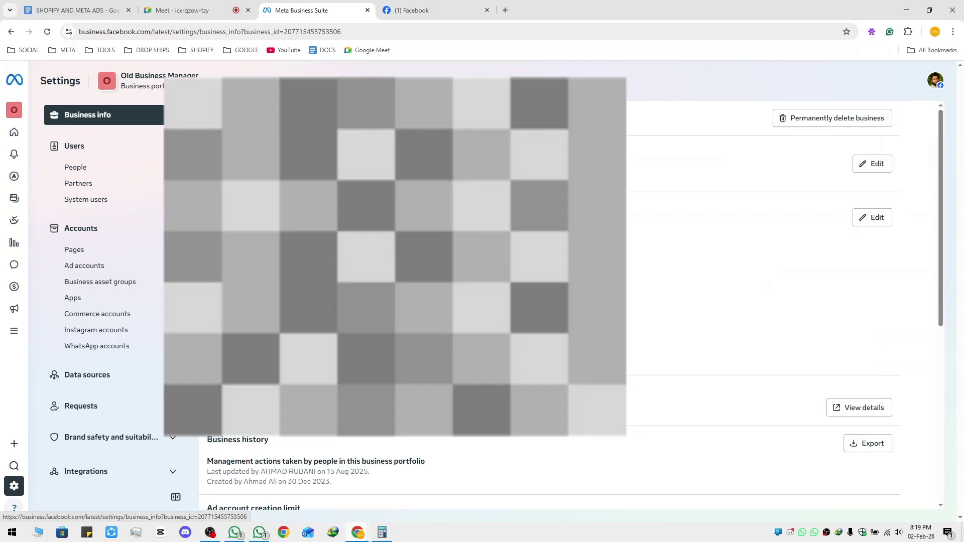
scroll(754, 301, down, 4)
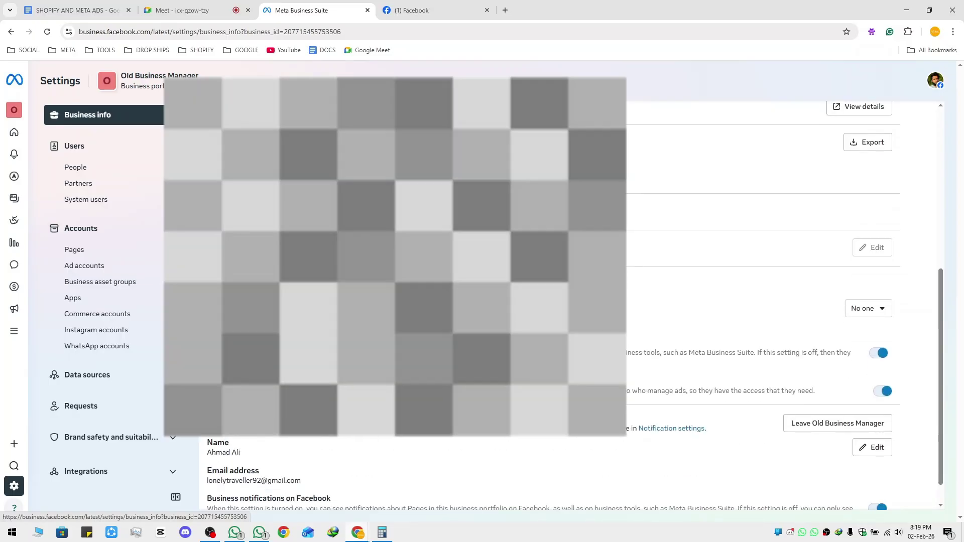
scroll(753, 301, up, 6)
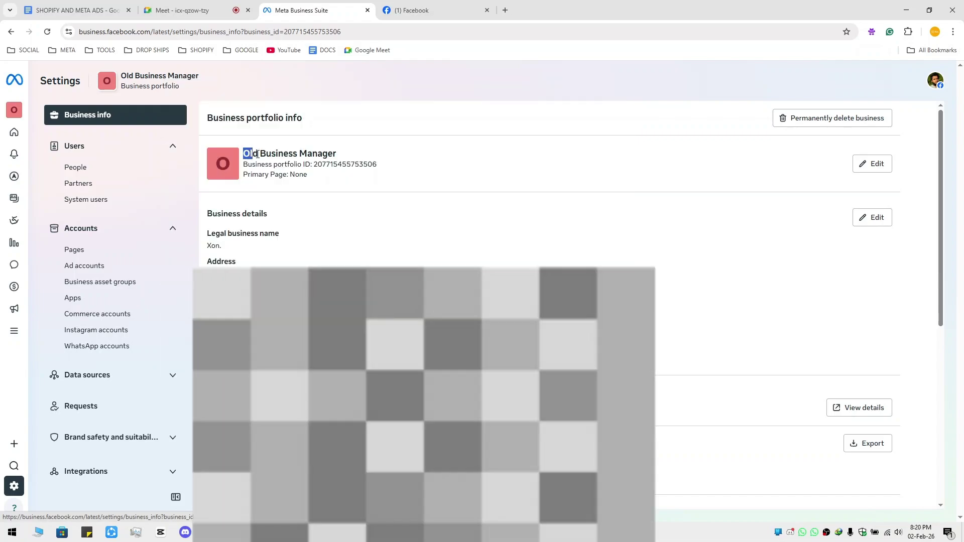
drag(243, 154, 389, 170)
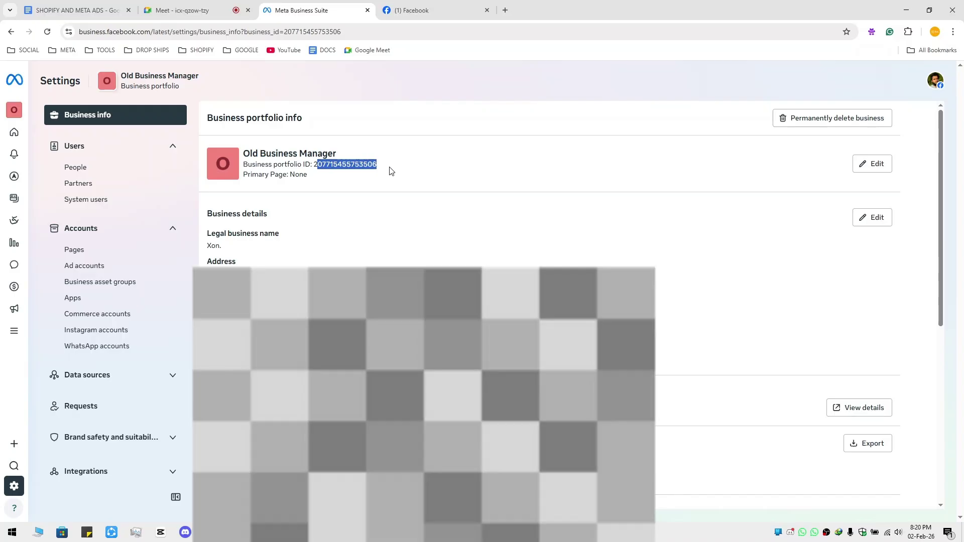
click(378, 181)
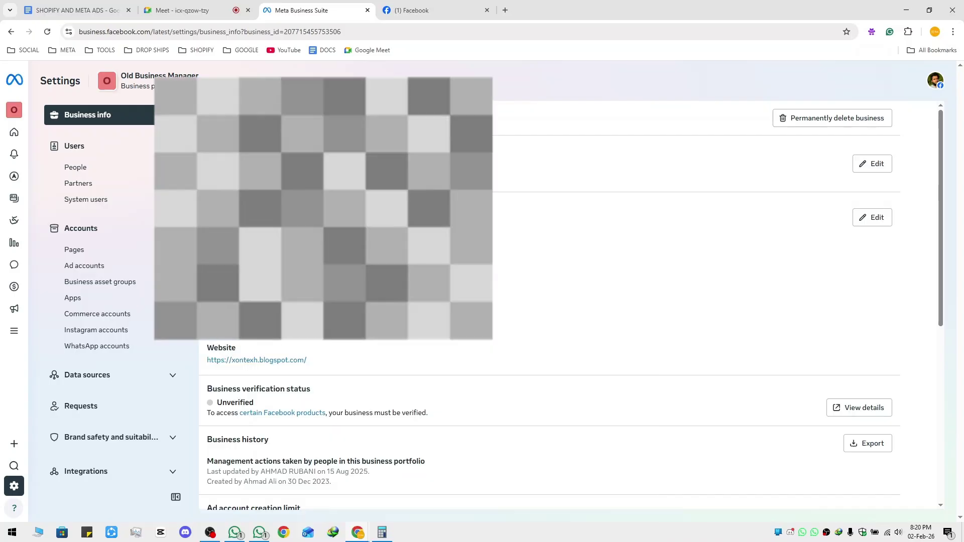
Point out the Ad account creation limit of 3 in Business info
scroll(550, 307, down, 2)
scroll(550, 307, down, 2)
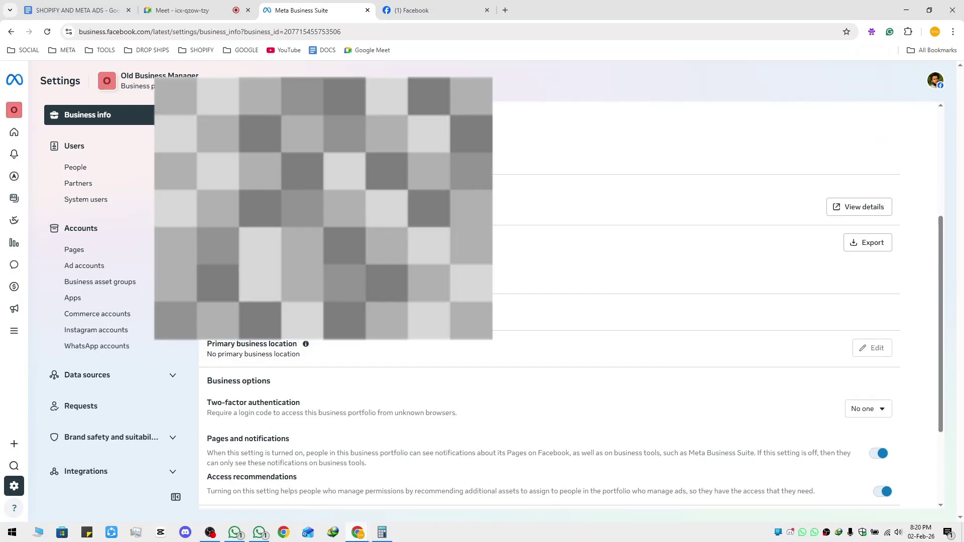
scroll(549, 307, down, 2)
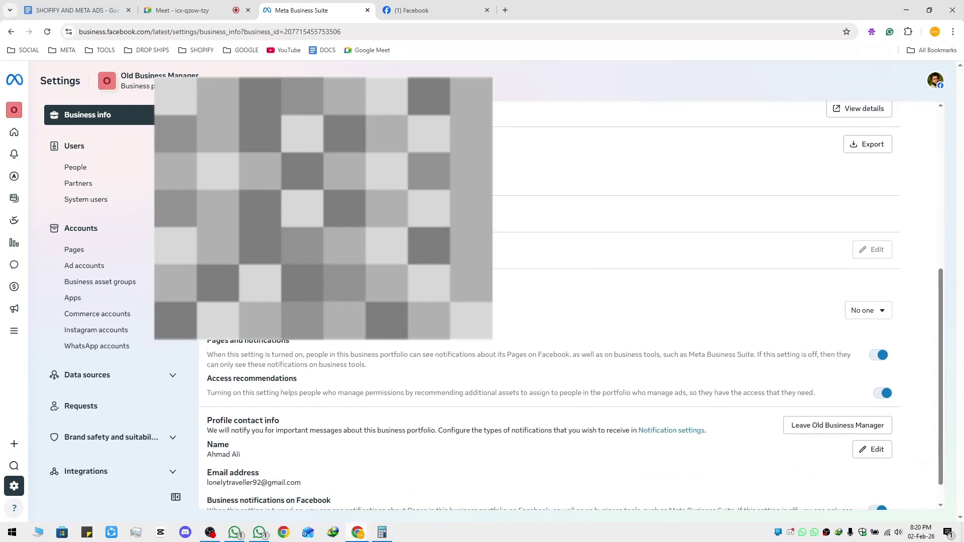
scroll(550, 306, up, 6)
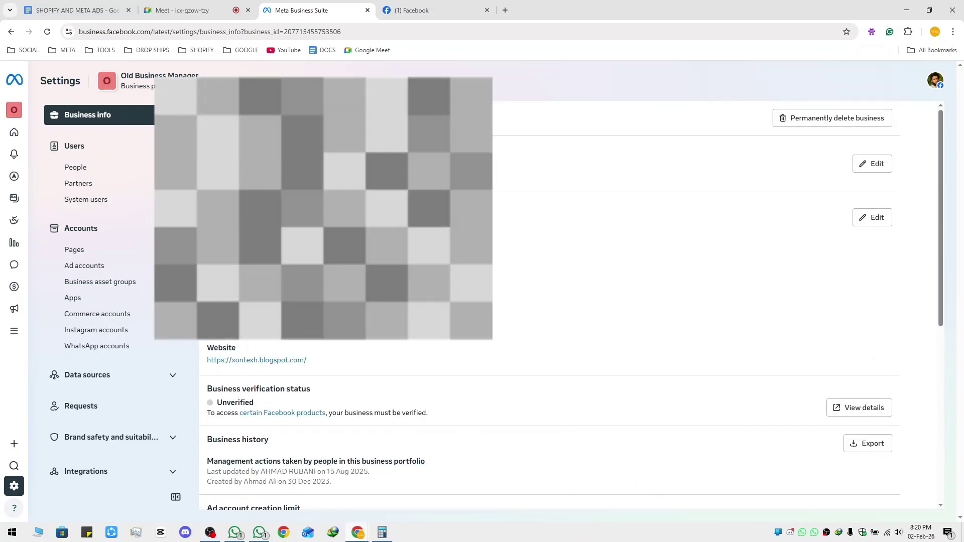
scroll(550, 306, down, 6)
scroll(531, 215, up, 2)
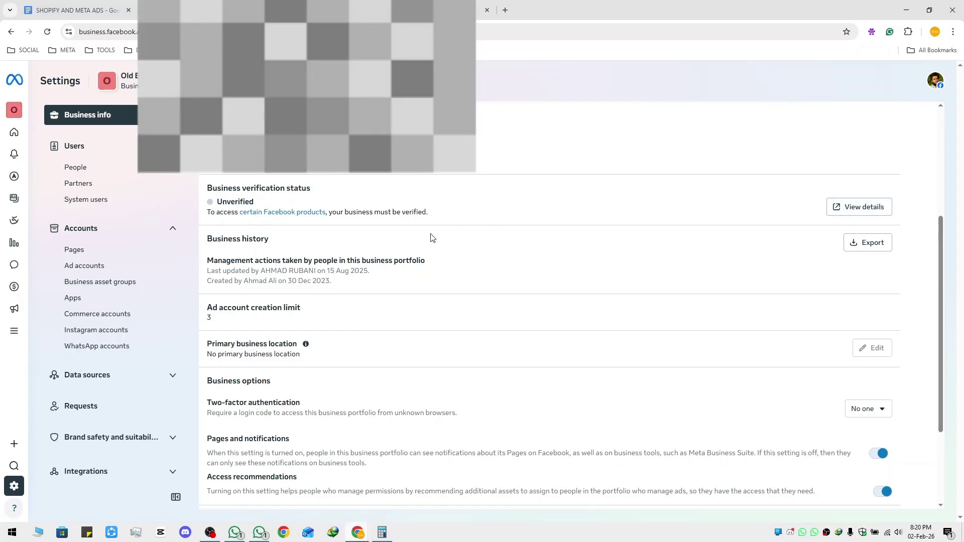
scroll(252, 233, down, 2)
drag(208, 217, 313, 213)
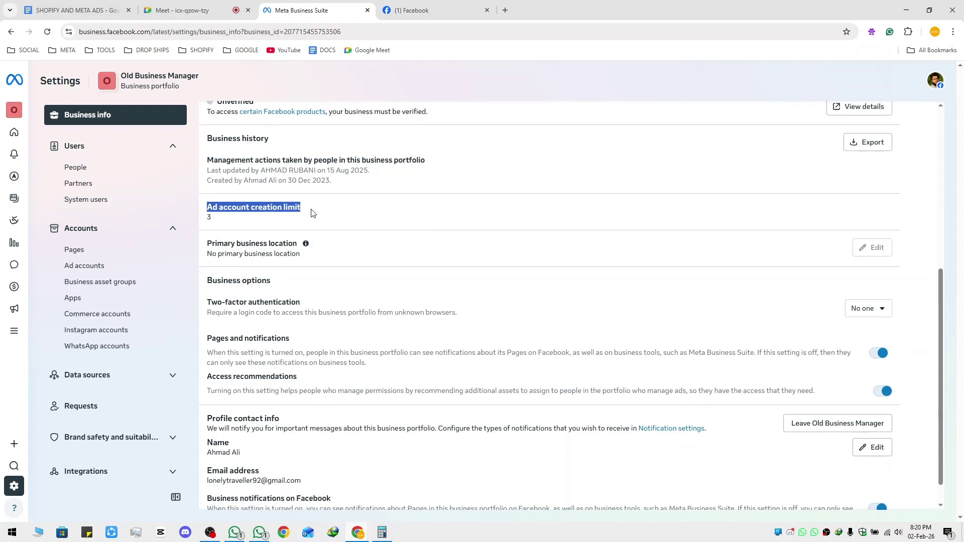
drag(220, 223, 206, 223)
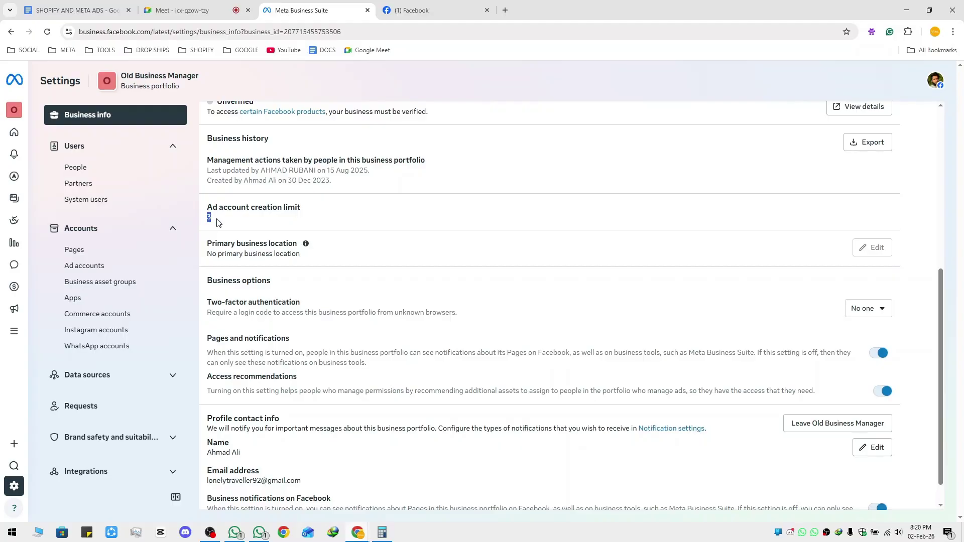
click(208, 215)
Glance at the Facebook tab, then return to the SHOPIFY AND META ADS notes
scroll(369, 351, down, 1)
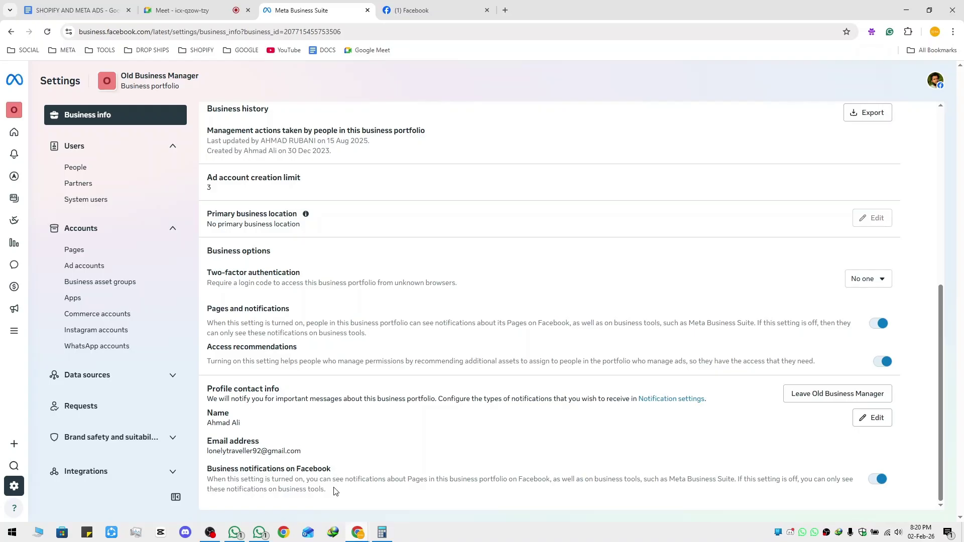
click(441, 9)
click(311, 10)
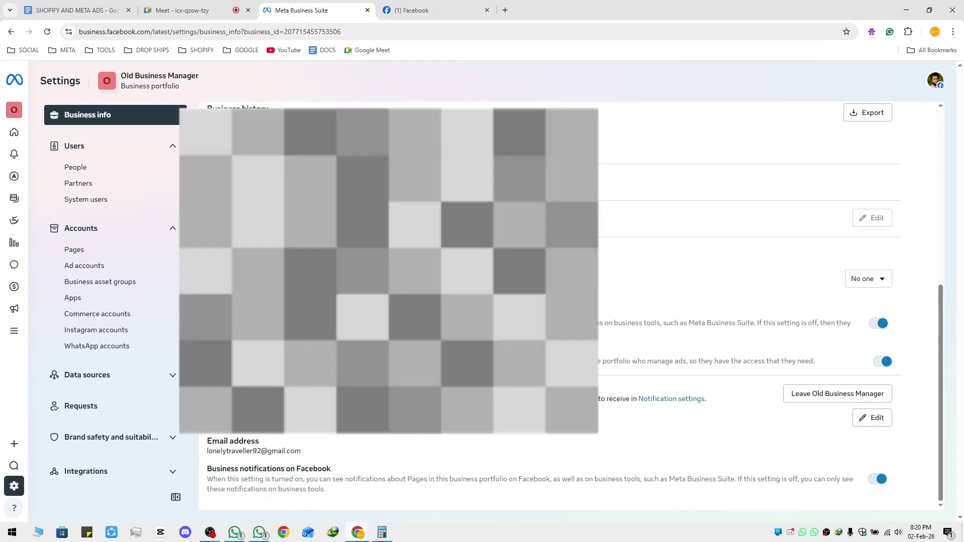
scroll(705, 457, up, 6)
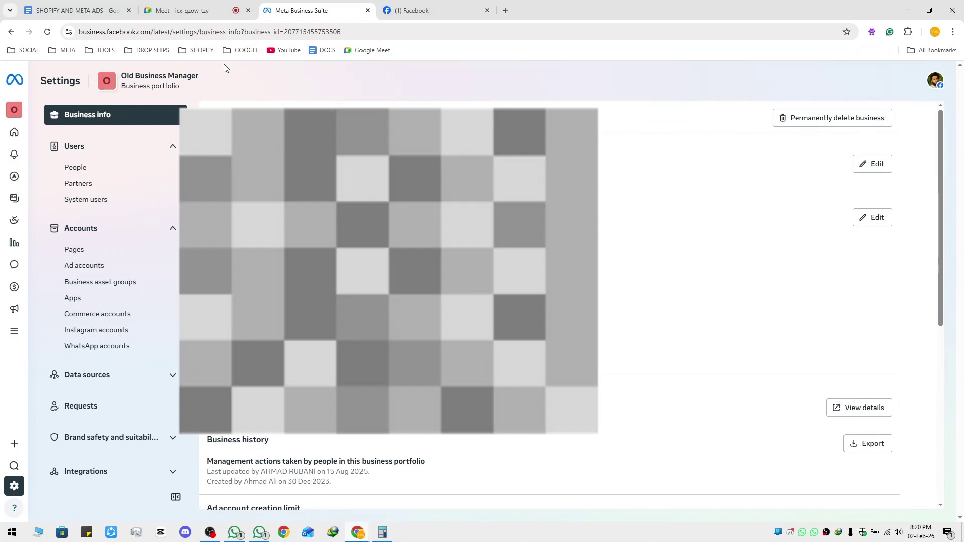
click(75, 10)
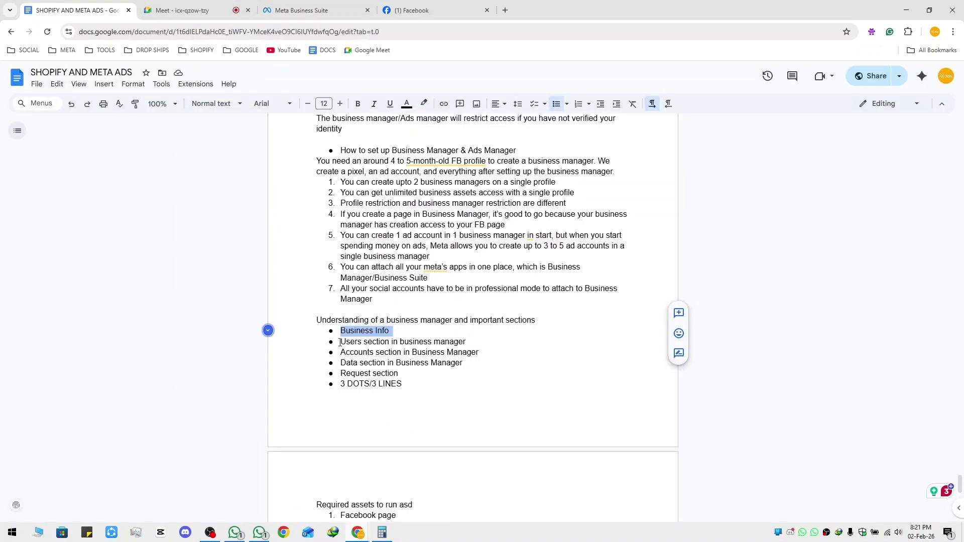
Highlight the Users note line, then open People in the business portfolio settings
drag(340, 342, 474, 343)
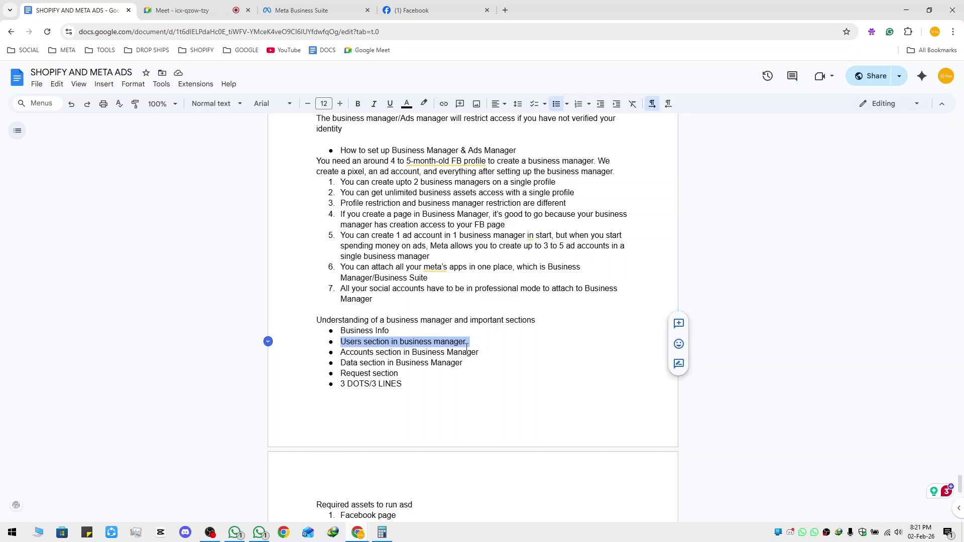
click(301, 10)
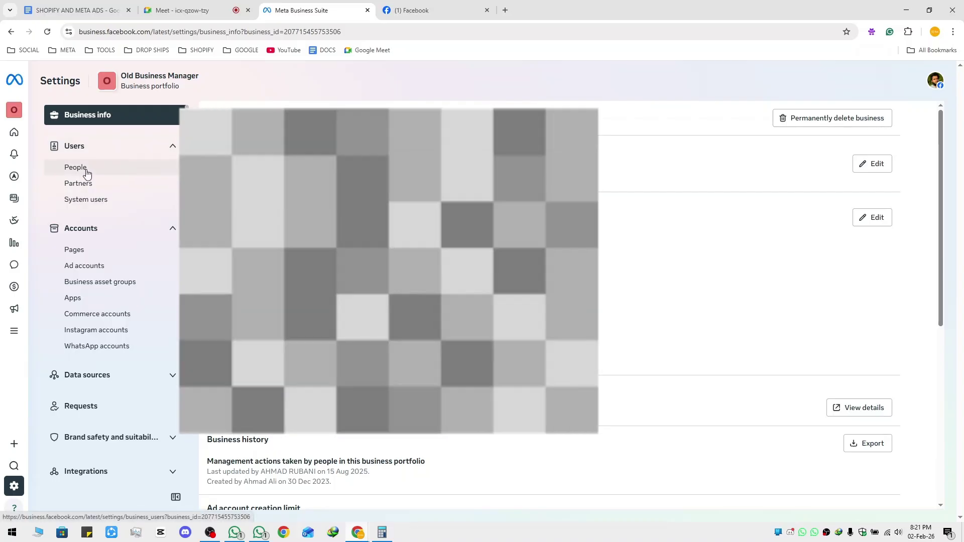
click(86, 172)
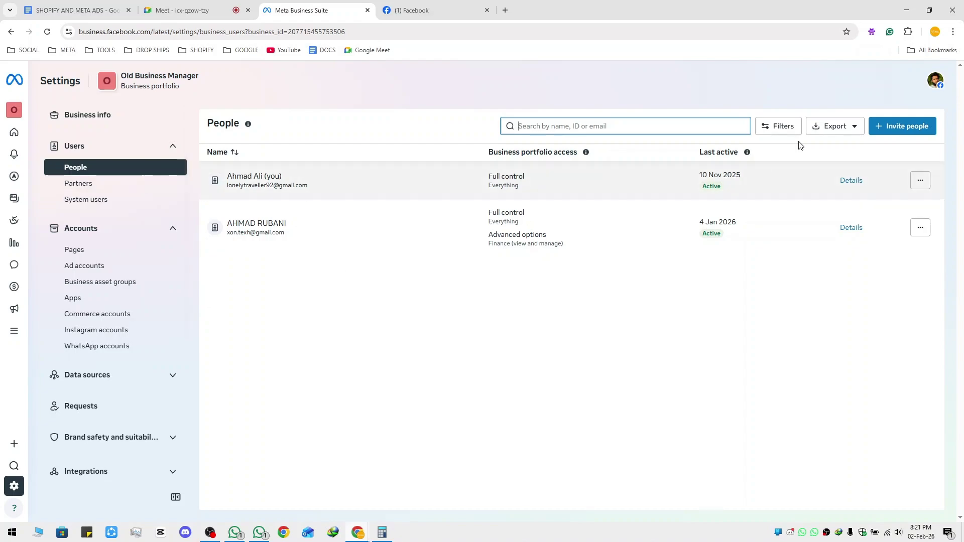
Start an invitation and enter the invitee's e-mail address
click(902, 127)
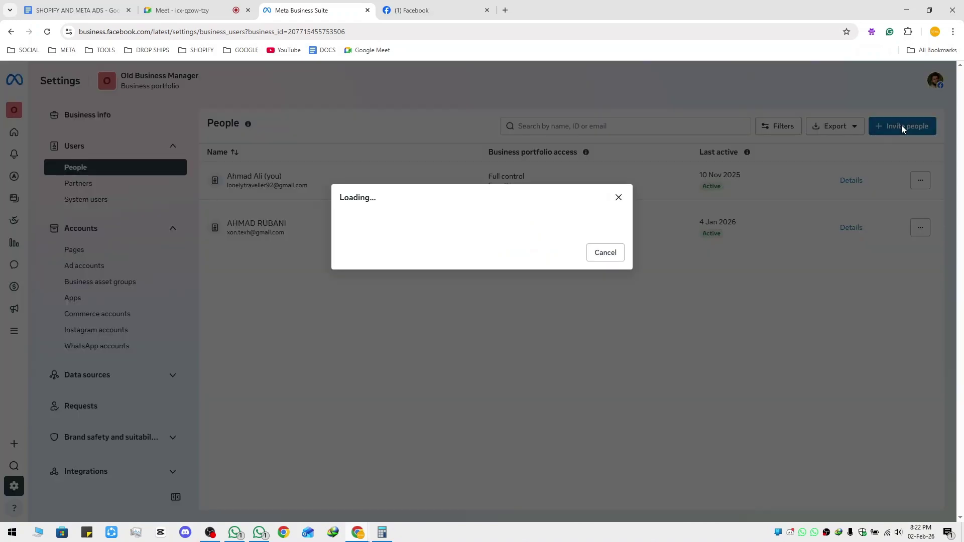
click(447, 202)
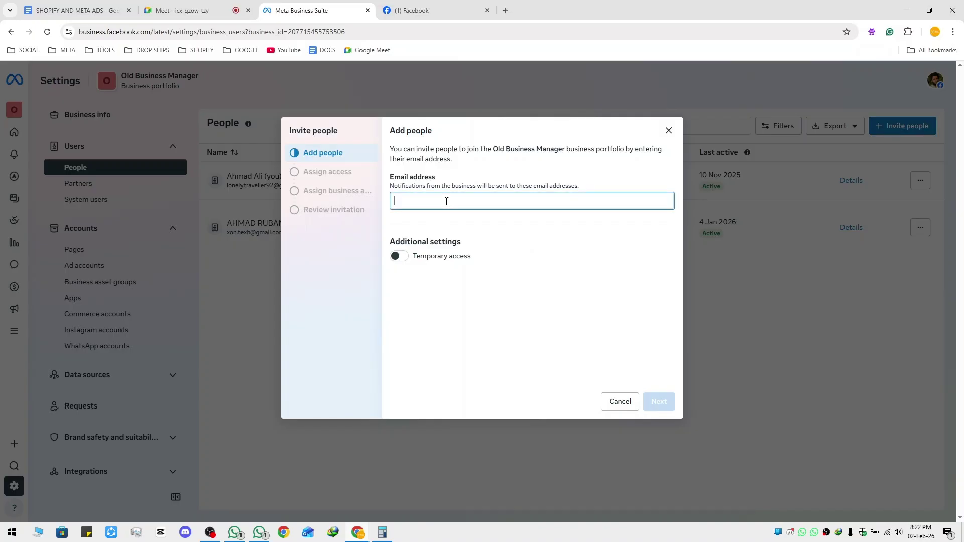
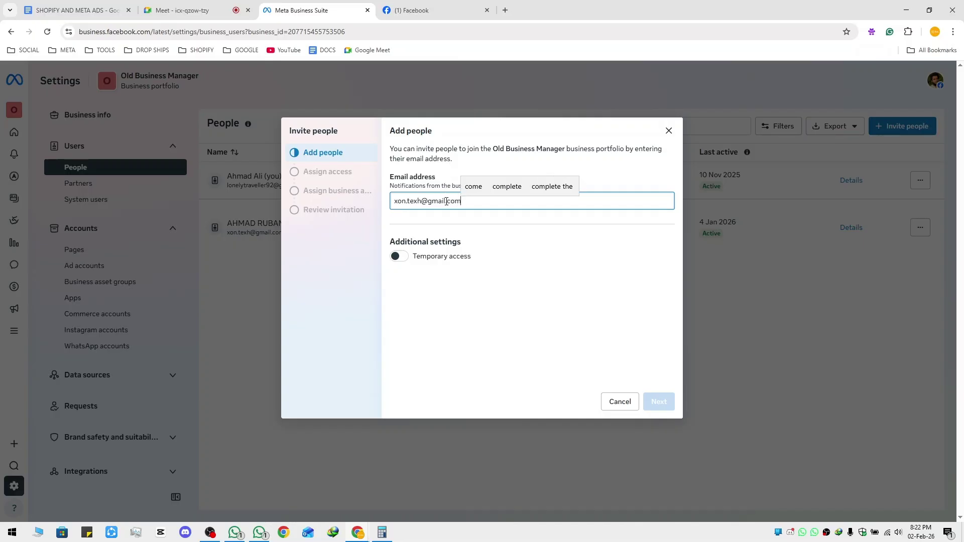
key(Return)
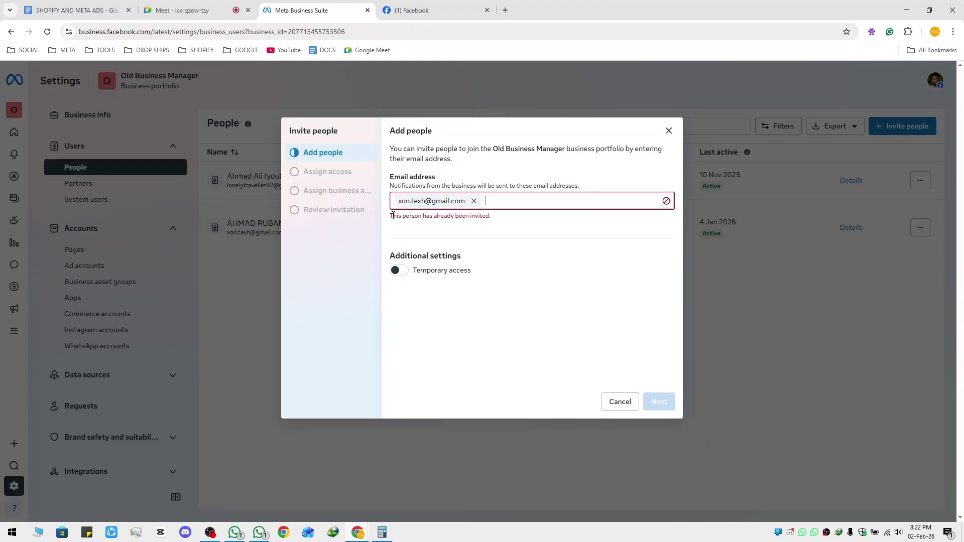
Remove the already-invited address and enter a different sample e-mail address instead
drag(393, 215, 504, 221)
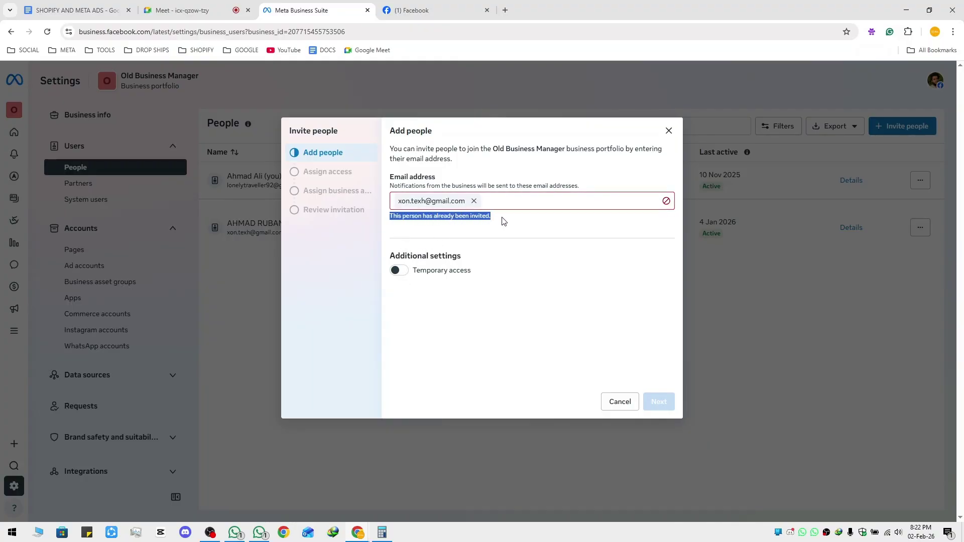
click(505, 226)
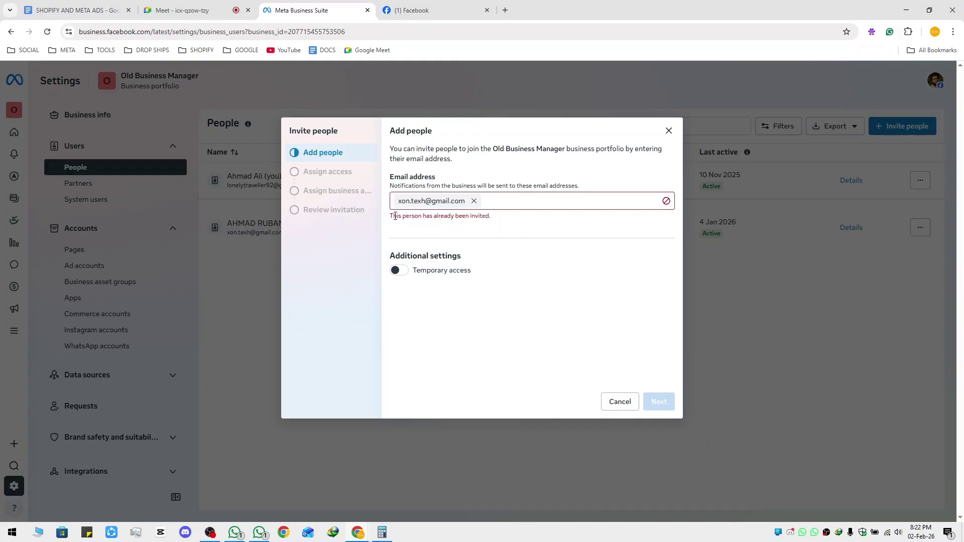
drag(391, 216, 493, 205)
click(492, 204)
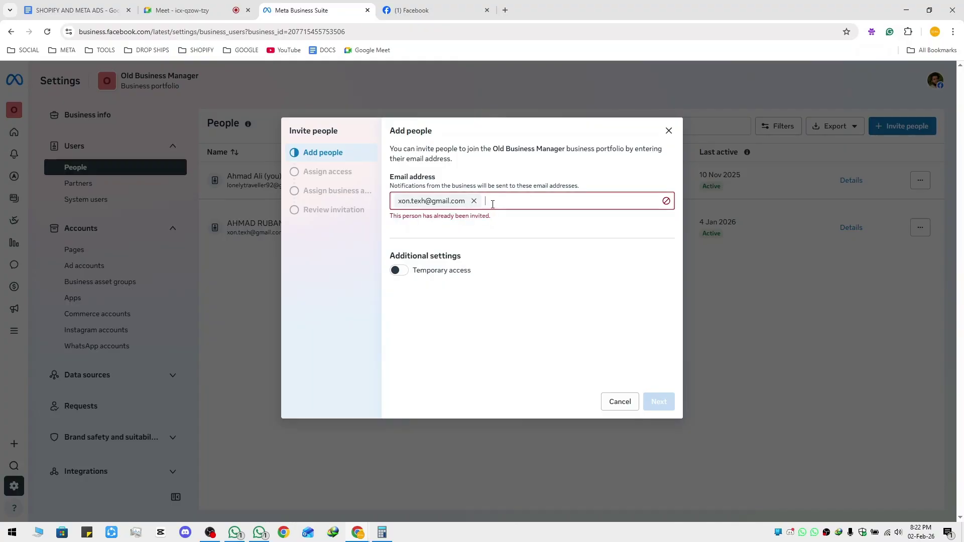
key(BackSpace)
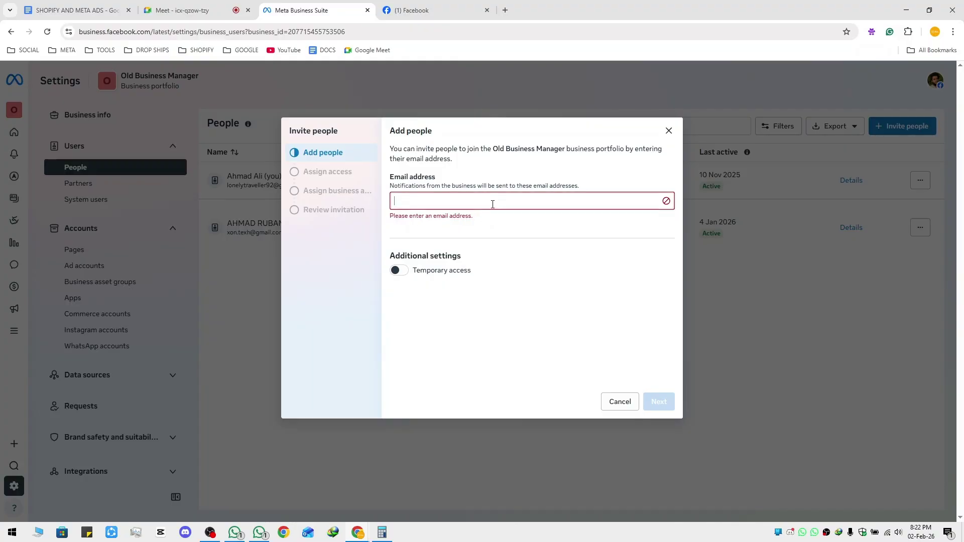
text(xyz.com)
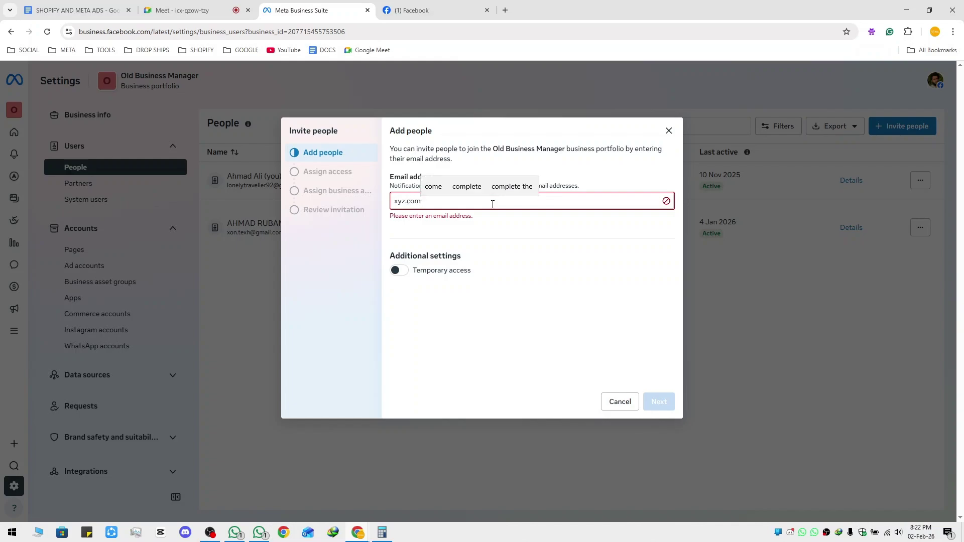
key(ctrl+a)
key(BackSpace)
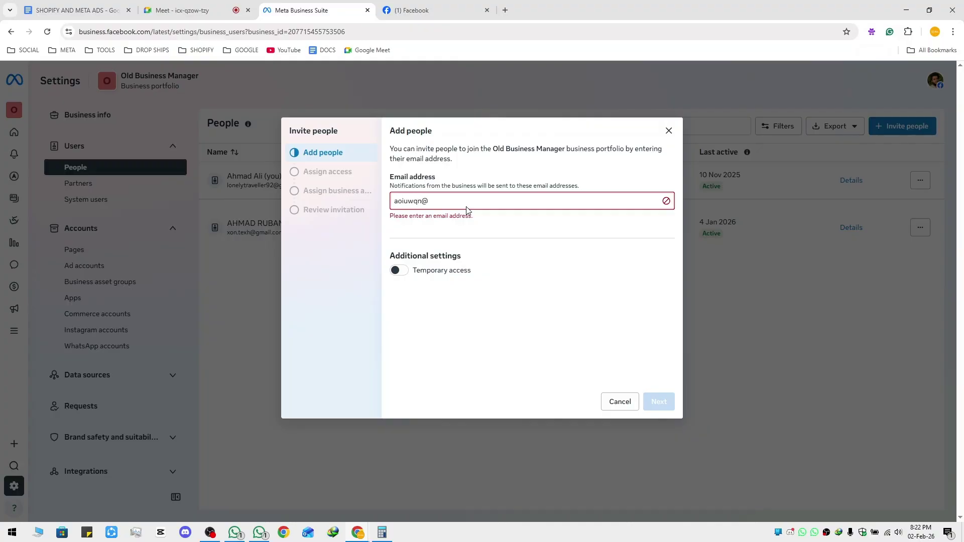
key(BackSpace)
key(BackSpace)
key(BackSpace)
key(BackSpace)
key(BackSpace)
key(BackSpace)
key(BackSpace)
text(xy)
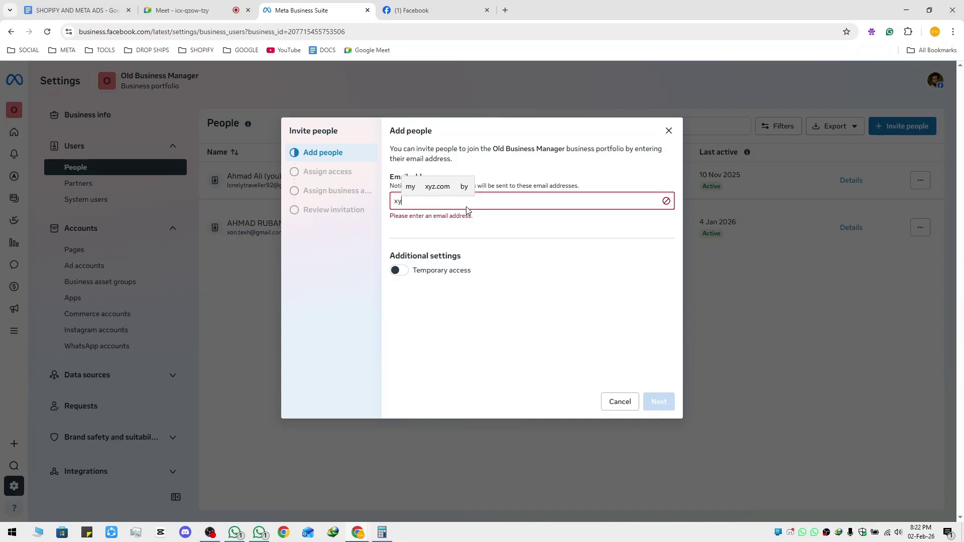
text(z@gma)
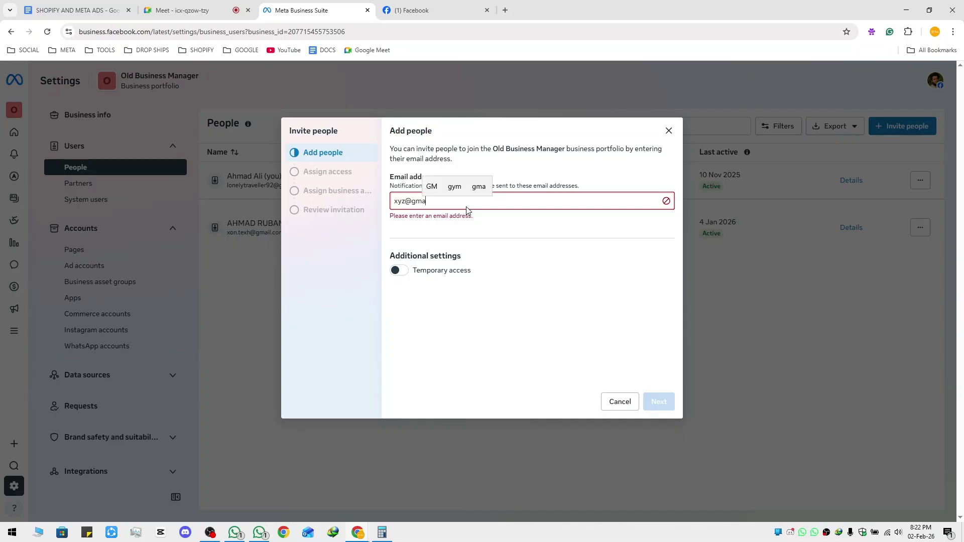
text(il.com)
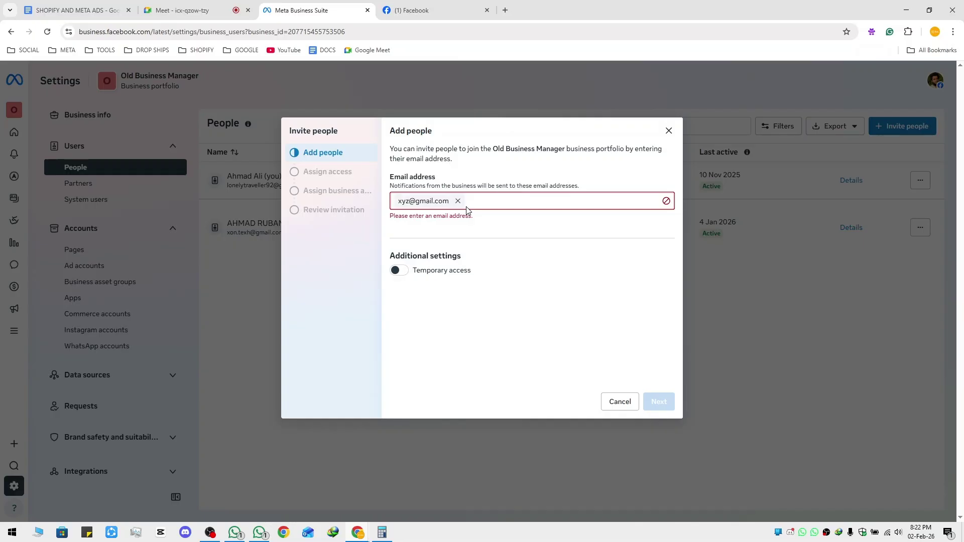
key(Return)
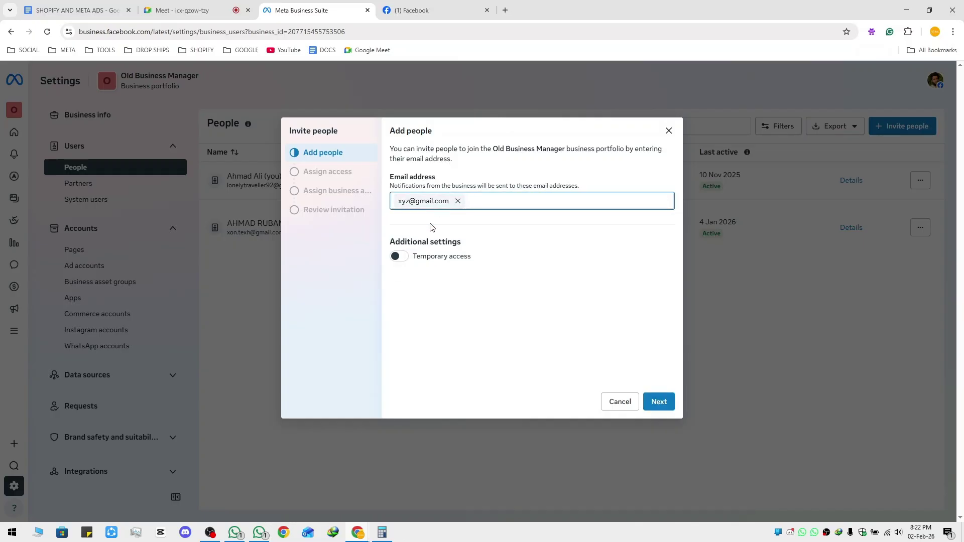
Grant the invitee Full control over everything, leaving Finance manage switched off
click(656, 401)
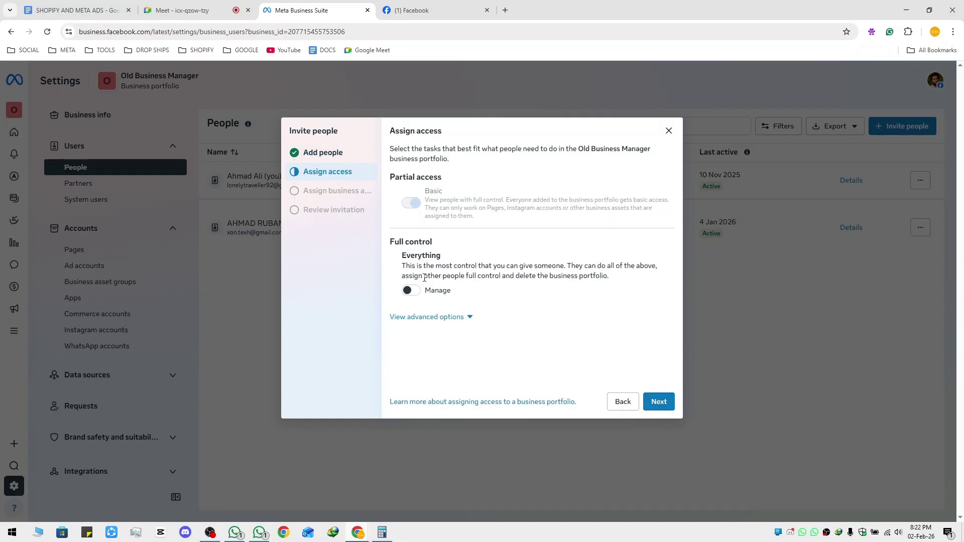
click(459, 317)
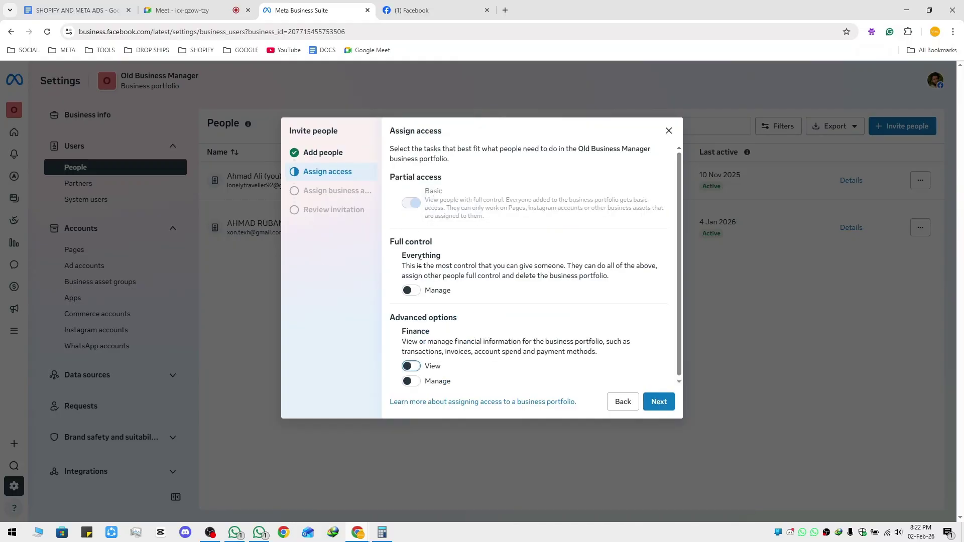
mouse_move(417, 206)
scroll(421, 206, down, 1)
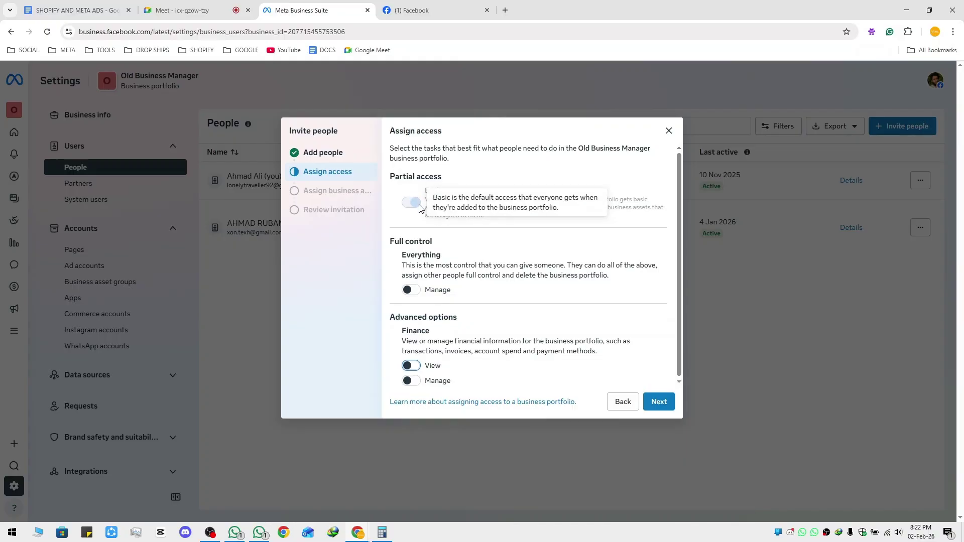
click(411, 288)
scroll(422, 279, down, 1)
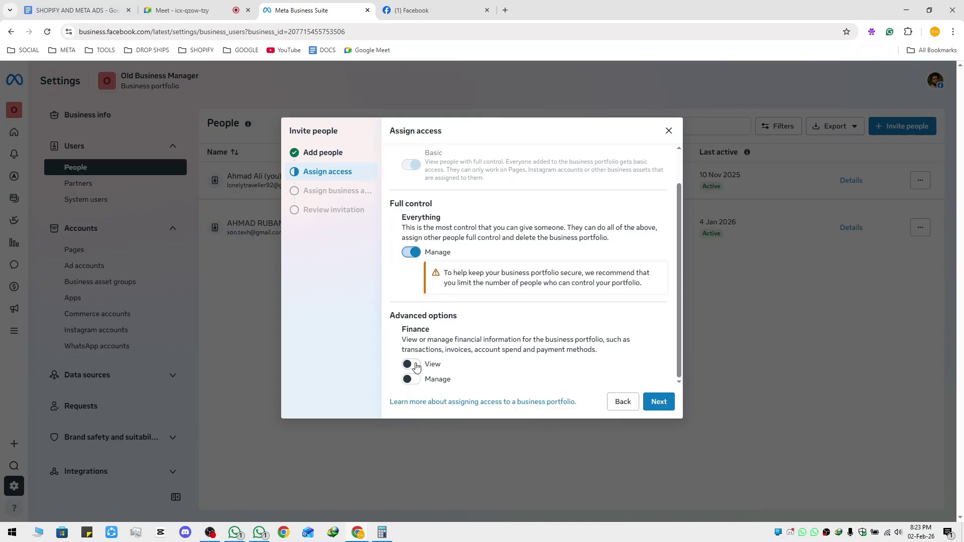
click(416, 367)
click(415, 381)
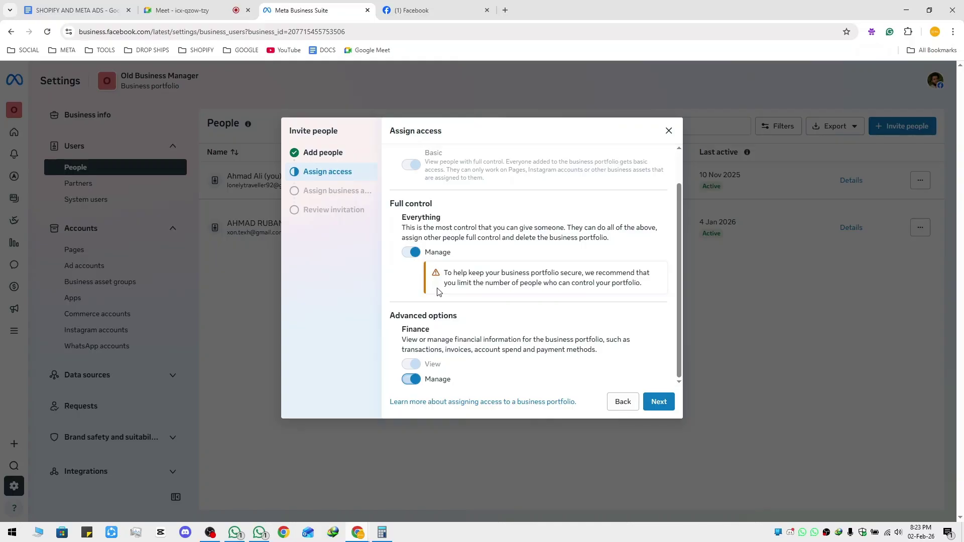
click(413, 254)
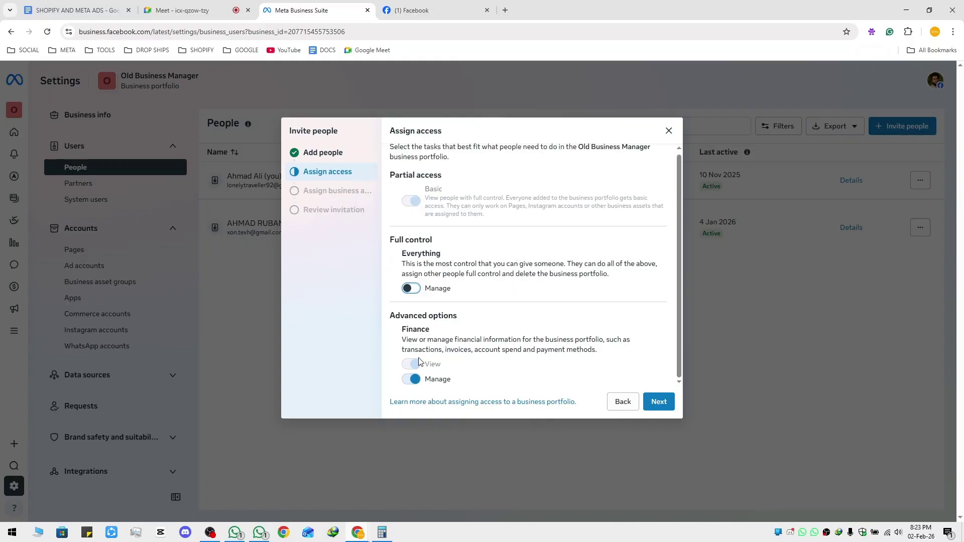
click(415, 378)
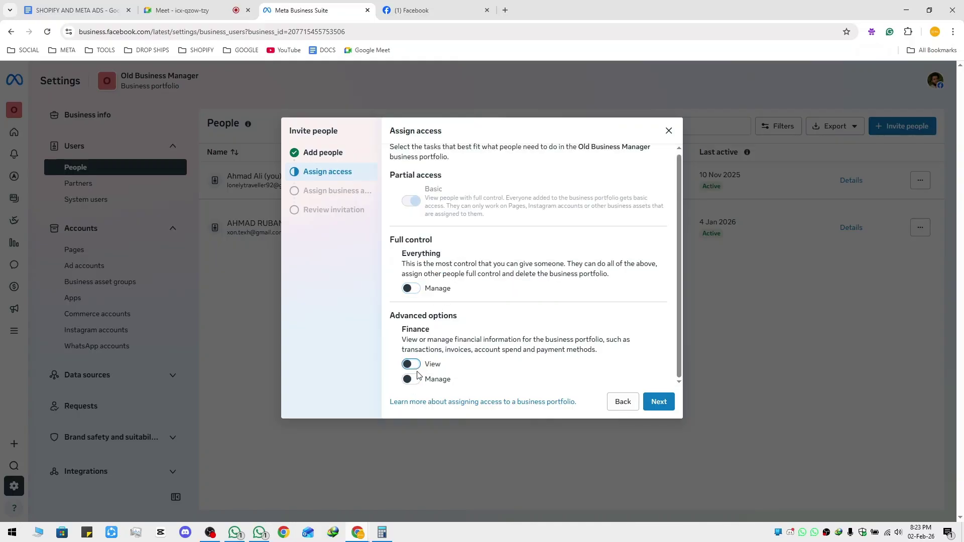
click(412, 289)
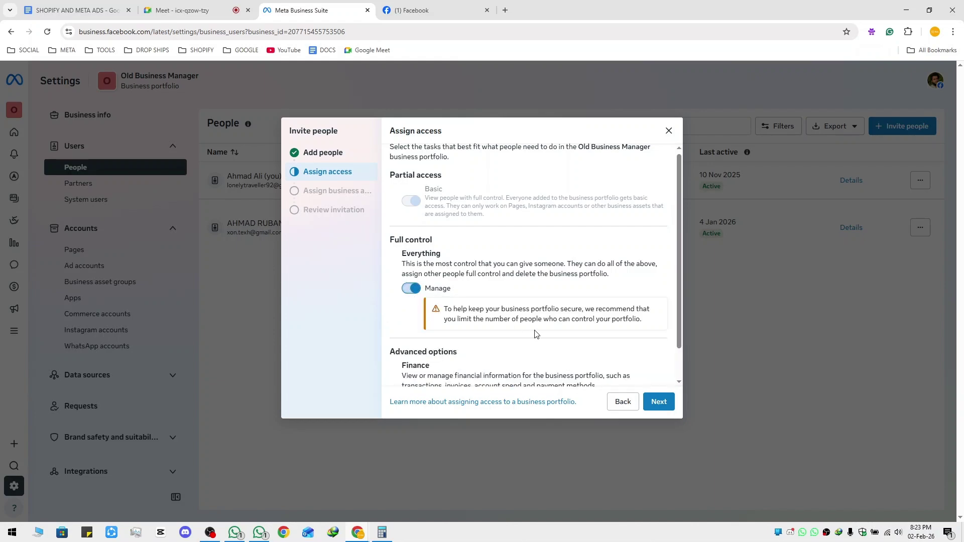
scroll(527, 341, down, 1)
click(655, 401)
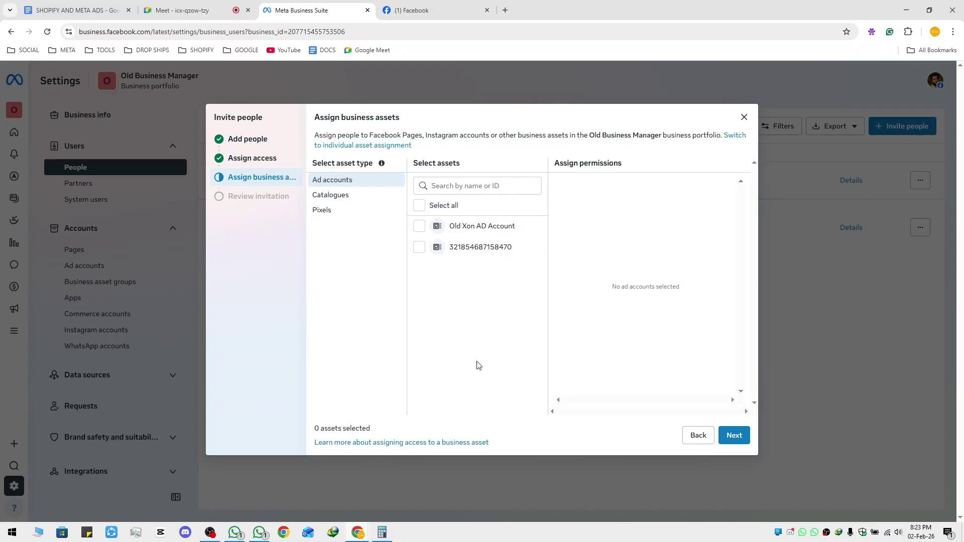
Assign the Old Xon AD Account to the invitee with Full control
click(419, 226)
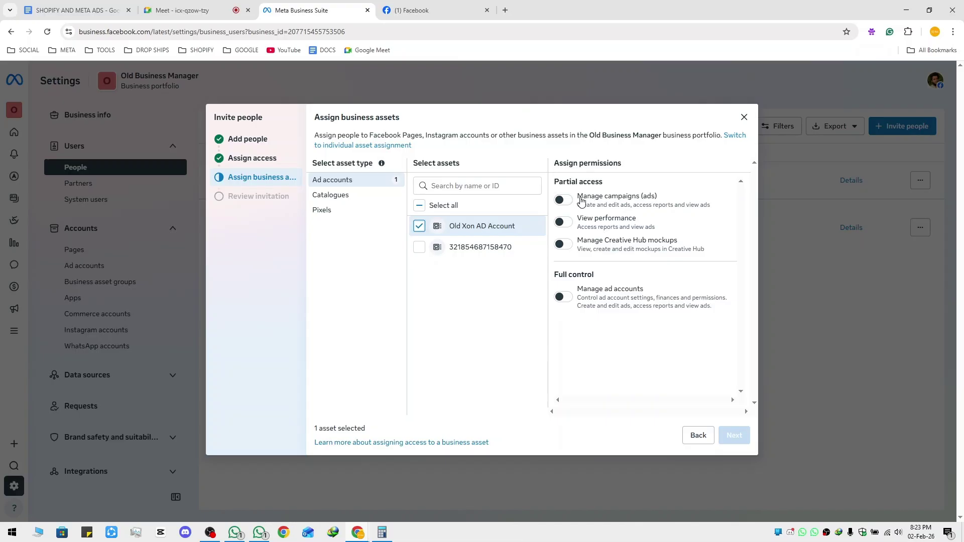
click(563, 201)
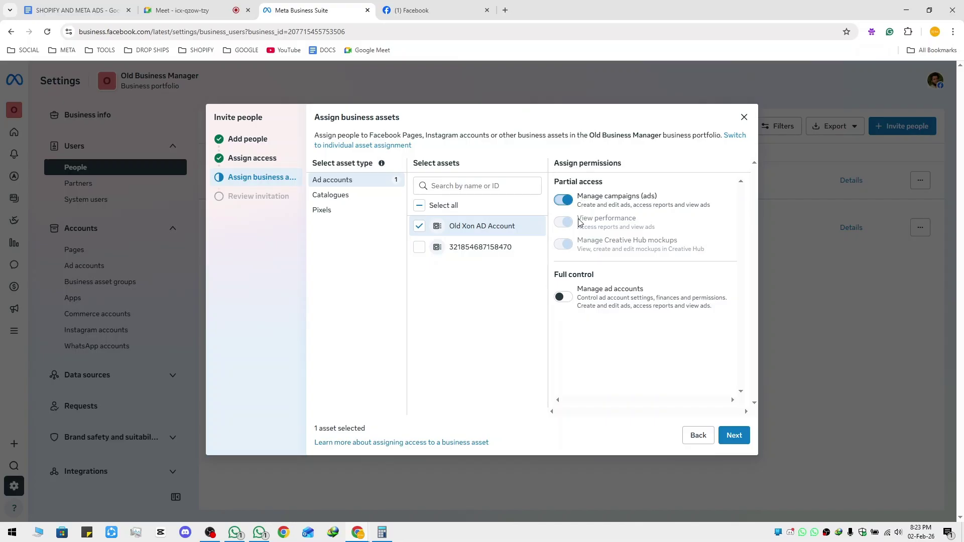
drag(580, 223, 703, 248)
click(717, 250)
click(560, 203)
click(565, 258)
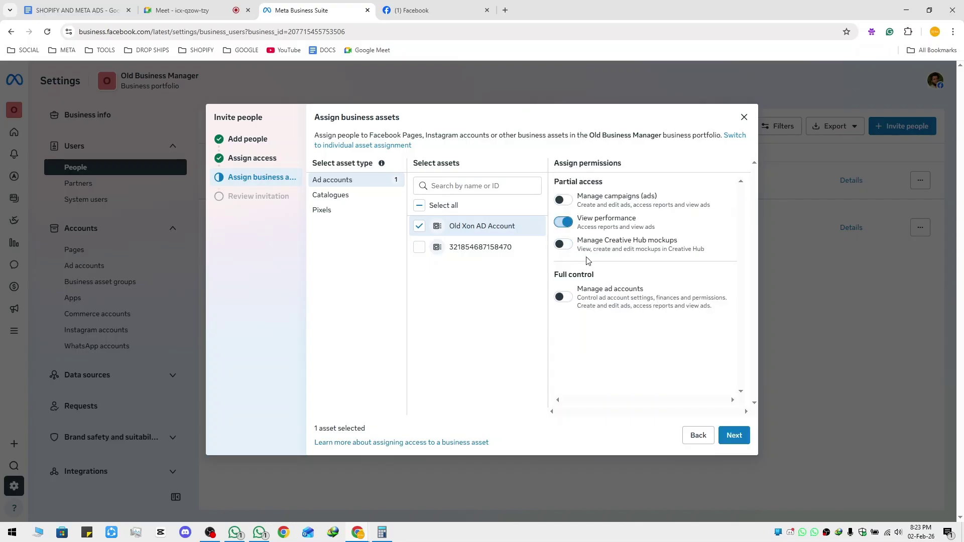
click(564, 222)
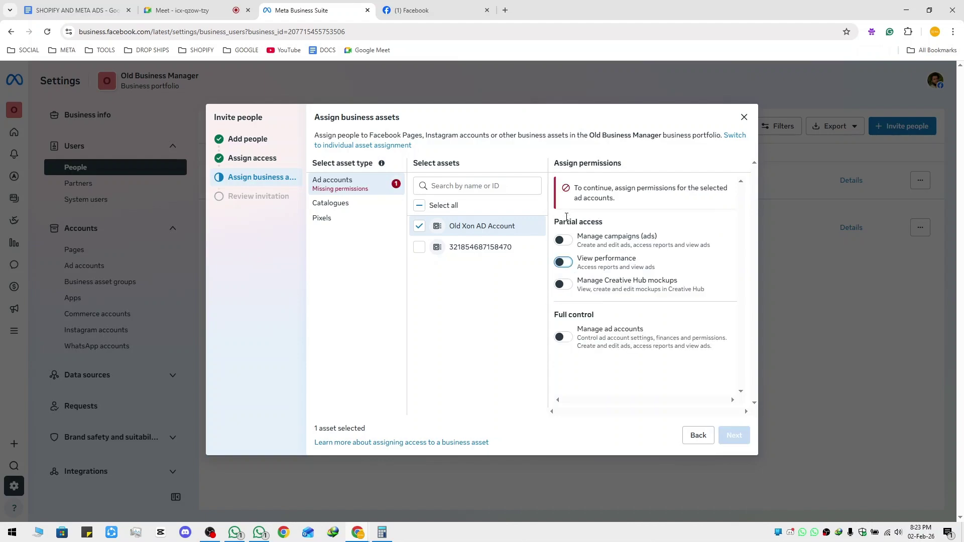
click(564, 339)
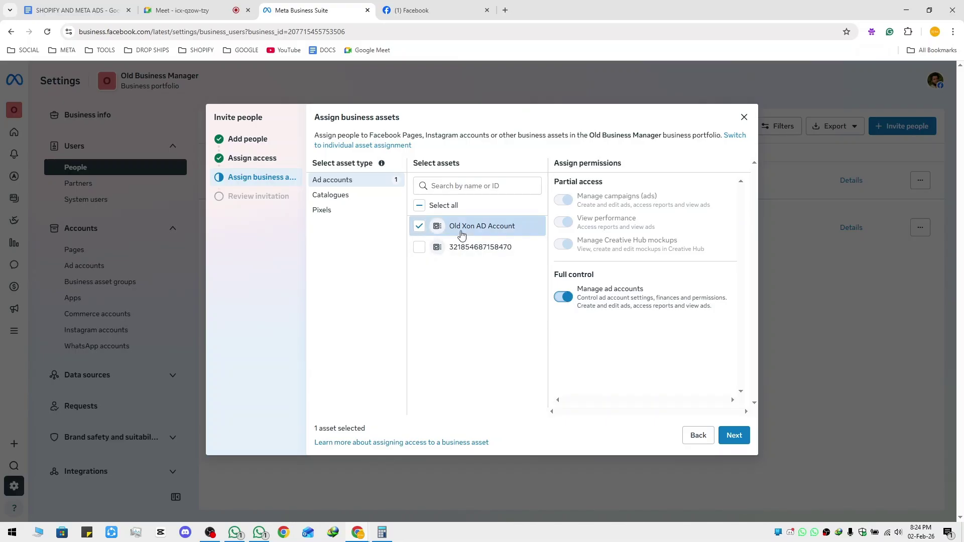
Leave the WhatsApp Product Catalog unassigned and give Full control of the WONDER pixel
click(347, 200)
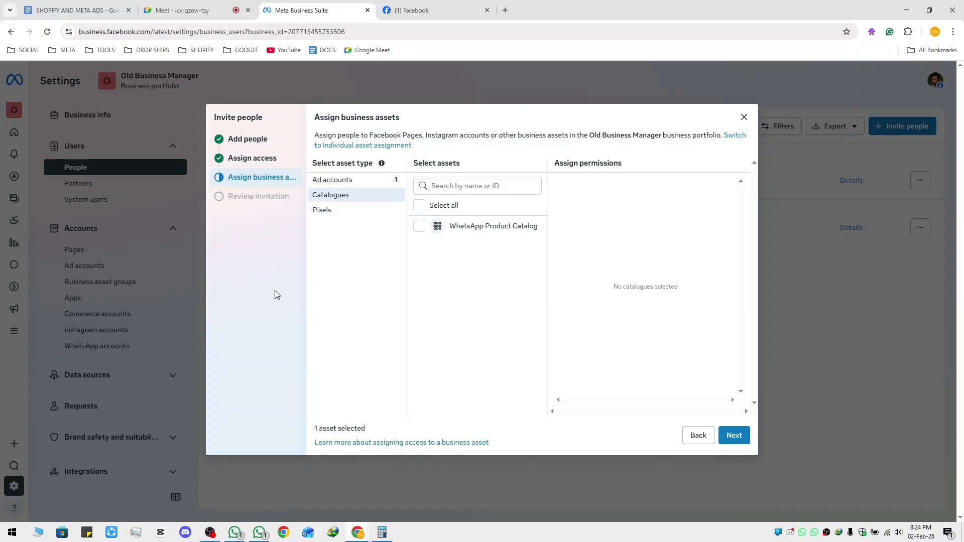
click(419, 226)
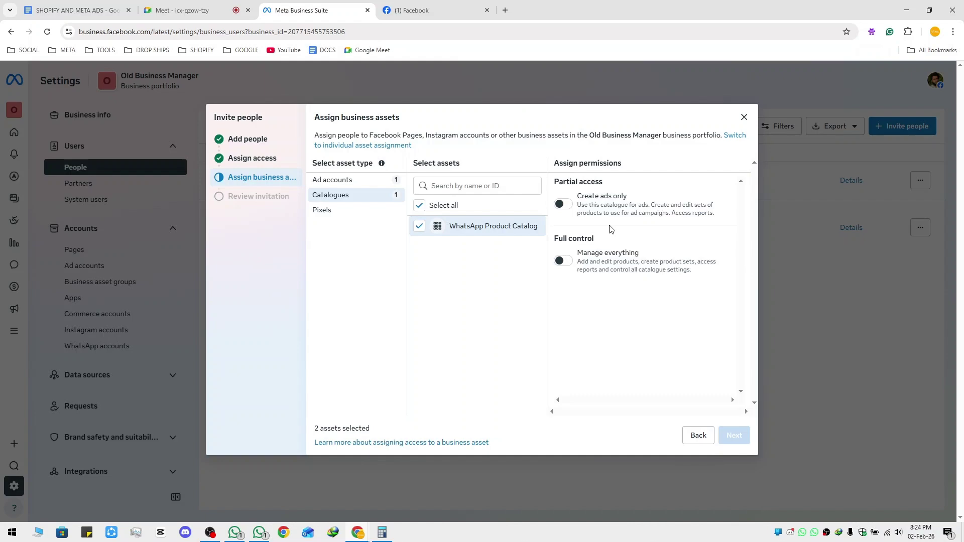
click(566, 263)
click(566, 262)
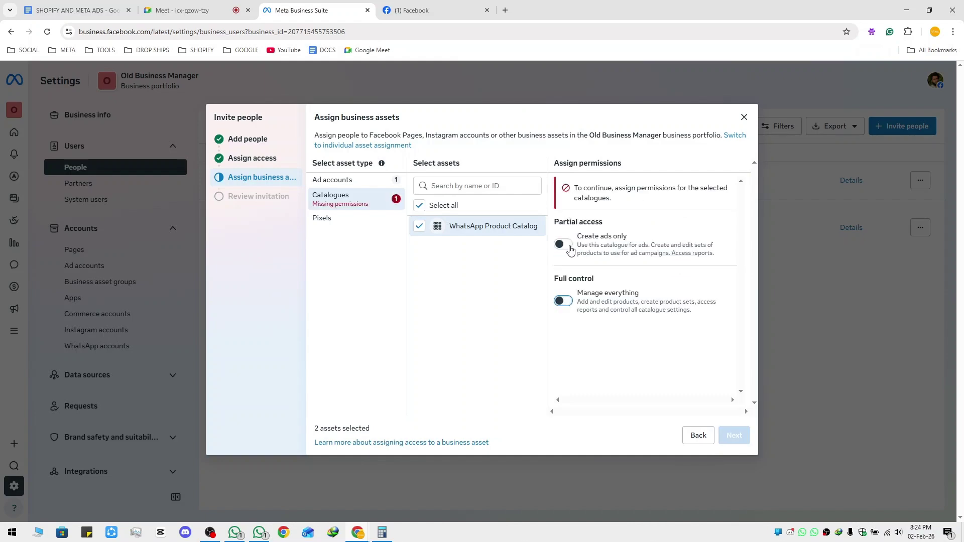
click(420, 226)
click(338, 220)
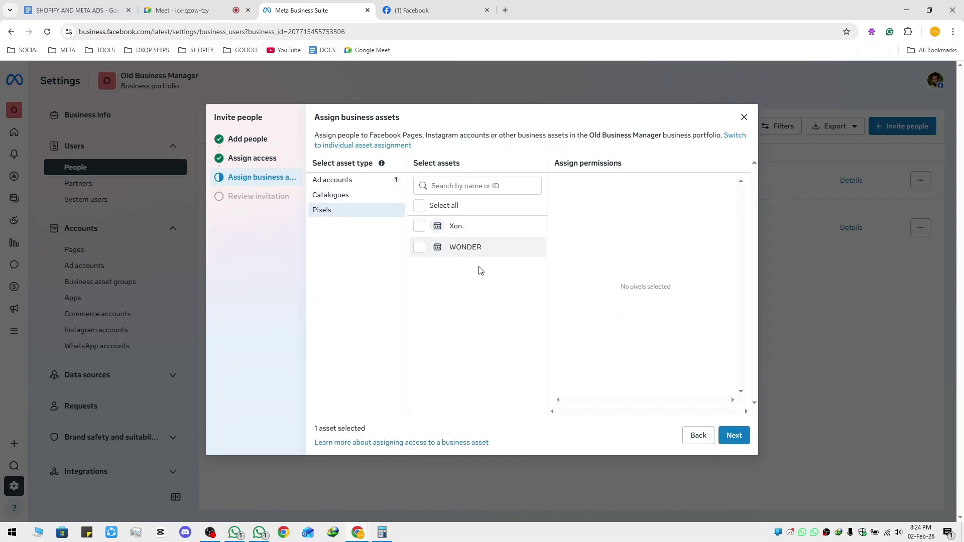
click(420, 247)
click(563, 265)
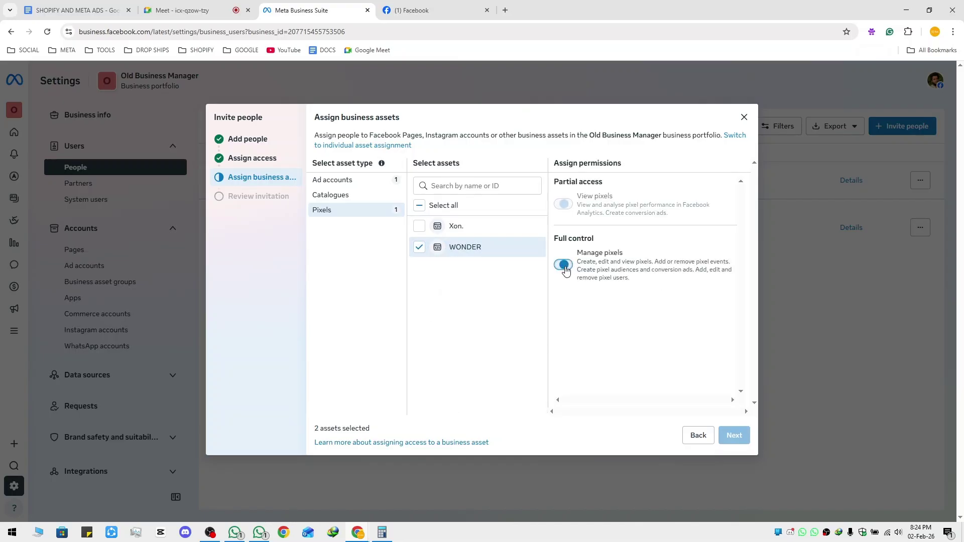
click(734, 435)
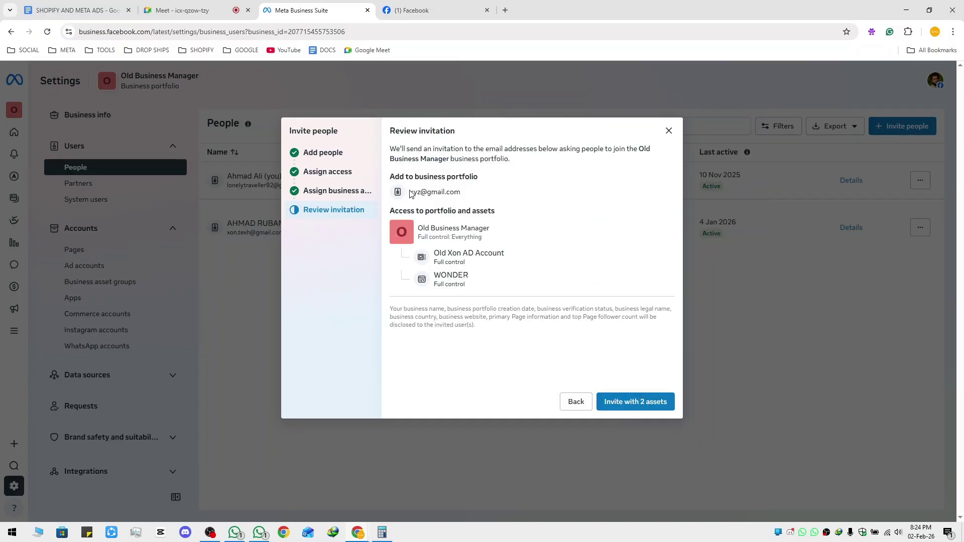
Discard the unsent invitation and open Gmail from the SOCIAL bookmarks in a new tab
drag(409, 193, 468, 196)
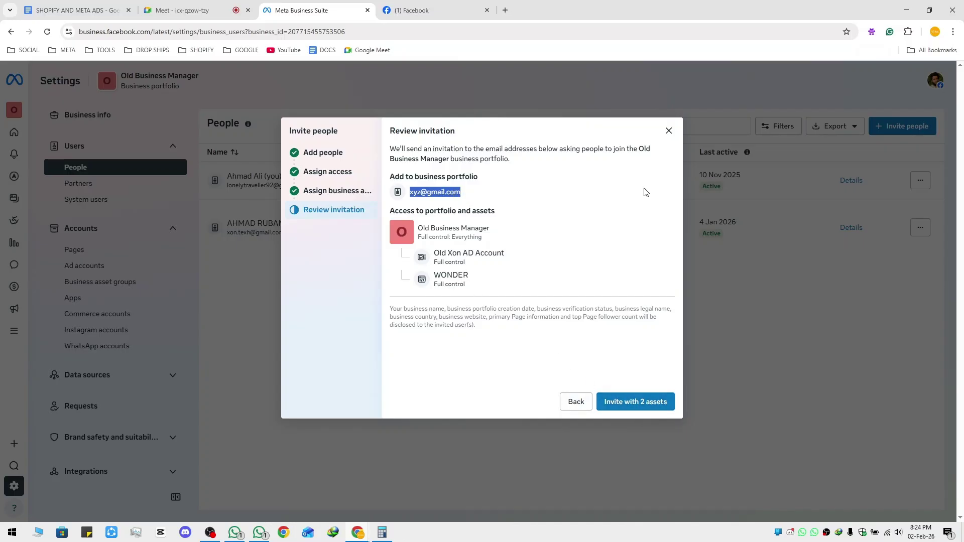
click(674, 131)
click(24, 52)
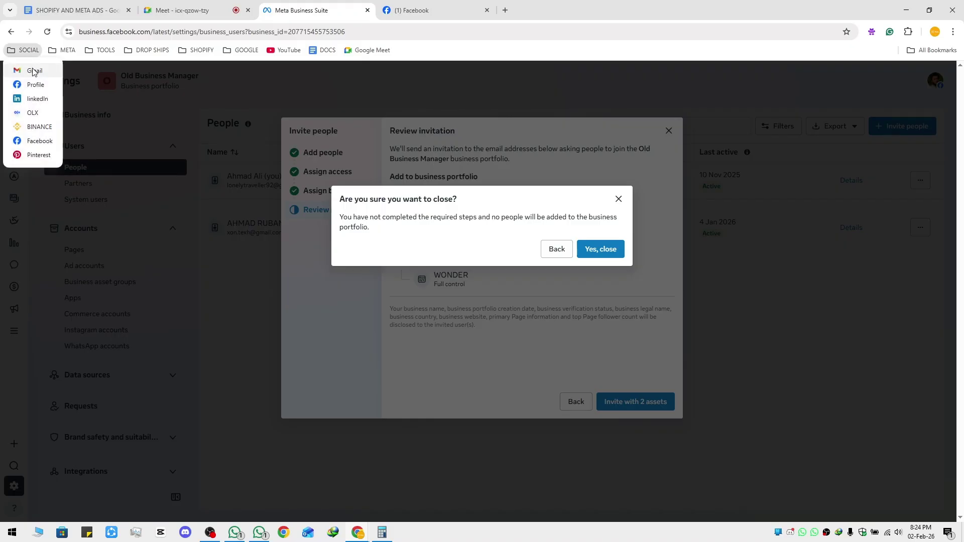
middle_click(34, 70)
click(601, 250)
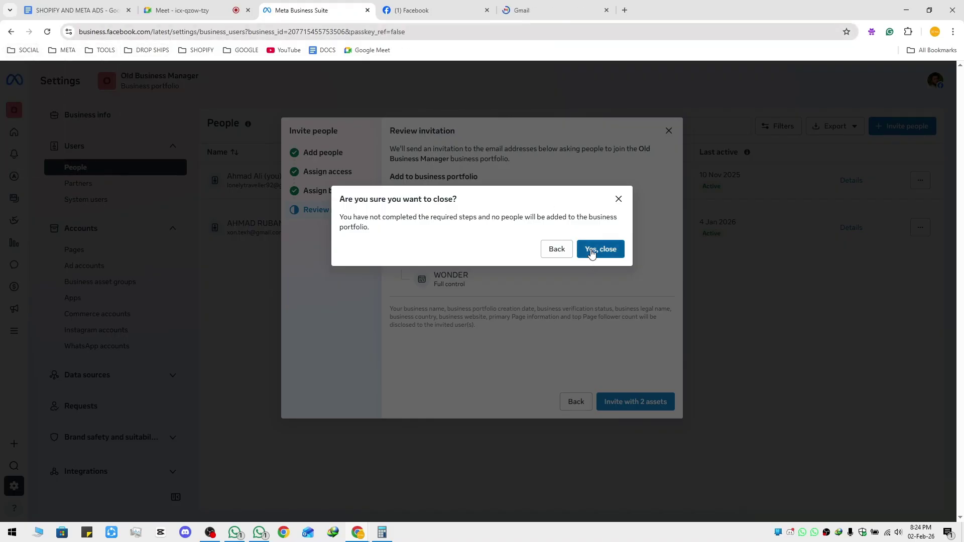
click(524, 10)
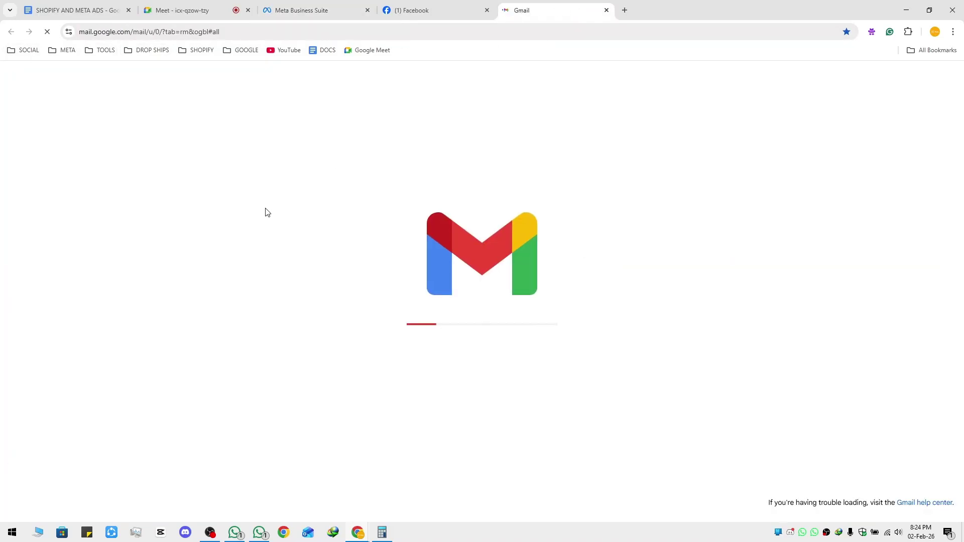
Reopen Gmail from the SOCIAL bookmarks in another Chrome profile's window
click(607, 10)
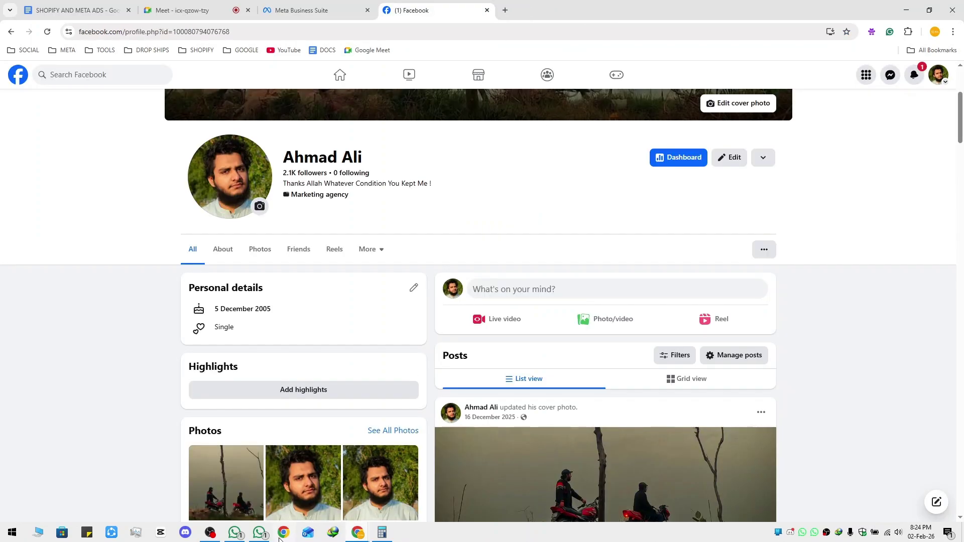
click(392, 294)
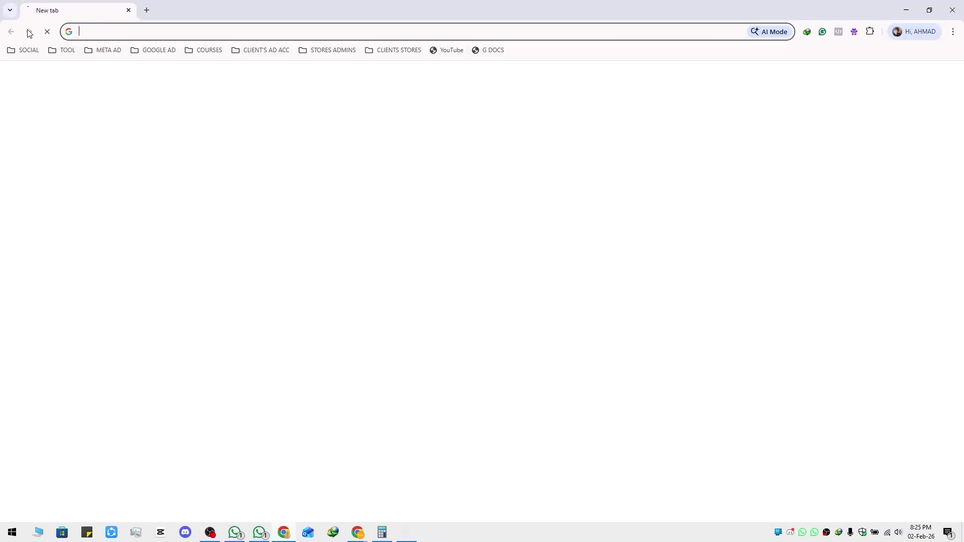
click(31, 52)
click(38, 70)
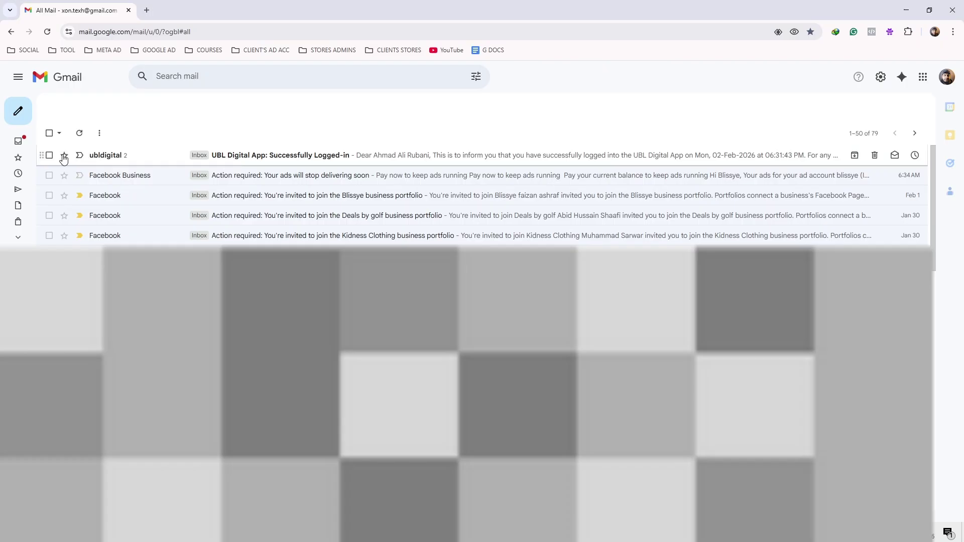
Delete the UBL Digital login alert email
click(49, 155)
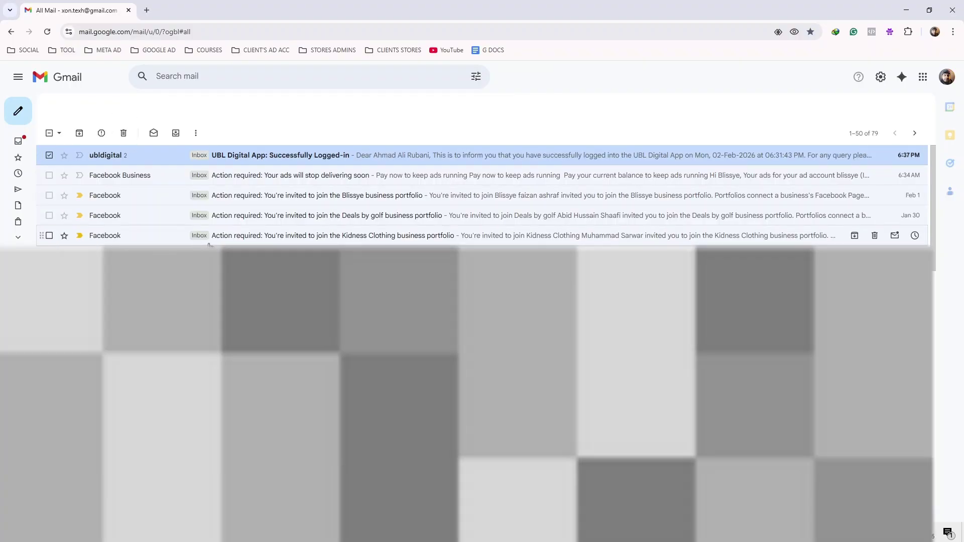
key(alt+Tab)
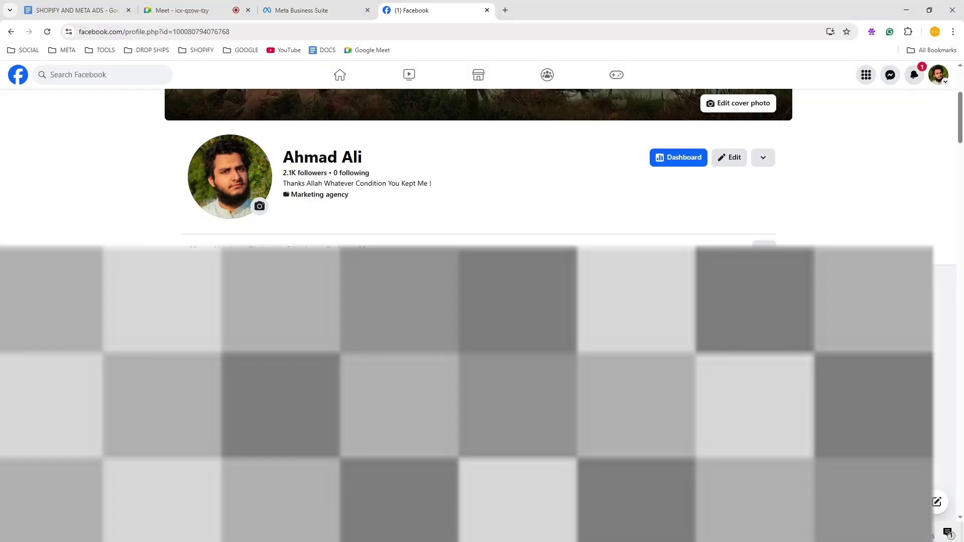
click(239, 5)
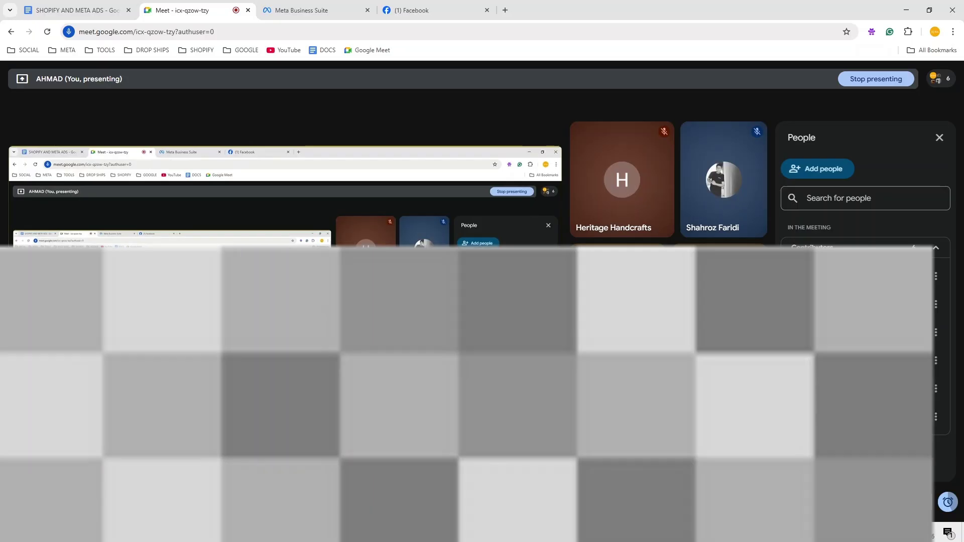
key(alt+Tab)
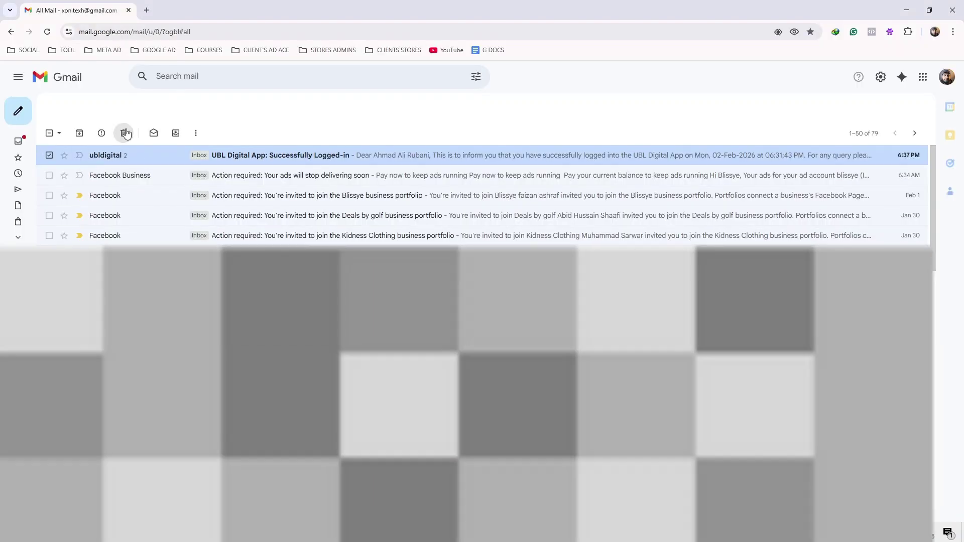
key(Delete)
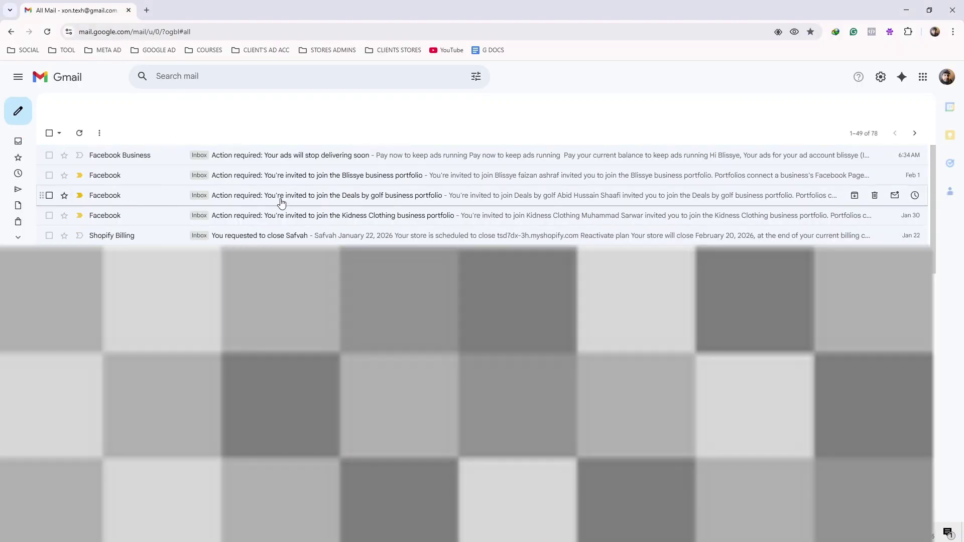
Open the Deals by golf portfolio invitation email and follow its View invitation link
click(280, 199)
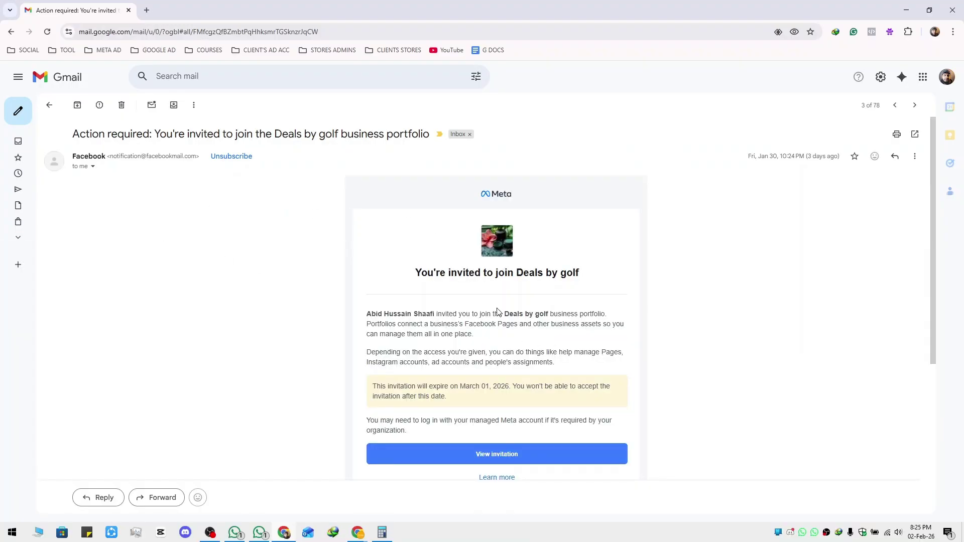
scroll(497, 312, down, 4)
click(508, 254)
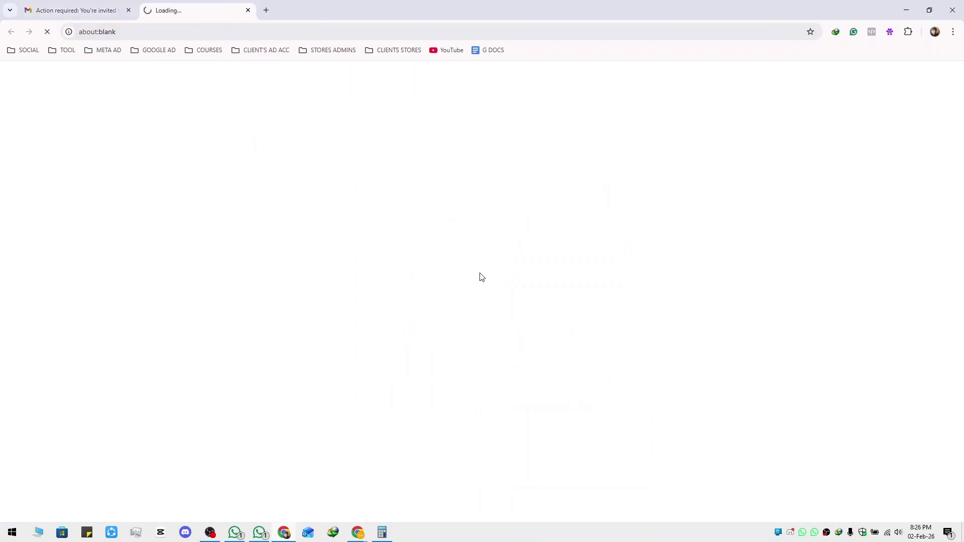
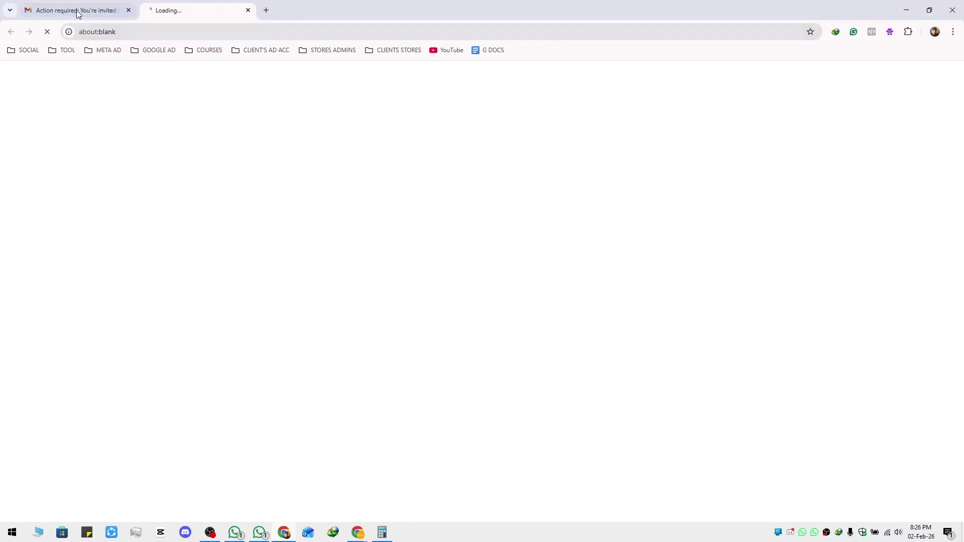
Close the invitation email tab, bring the Meet call forward, and switch to the SHOPIFY AND META ADS notes
click(129, 10)
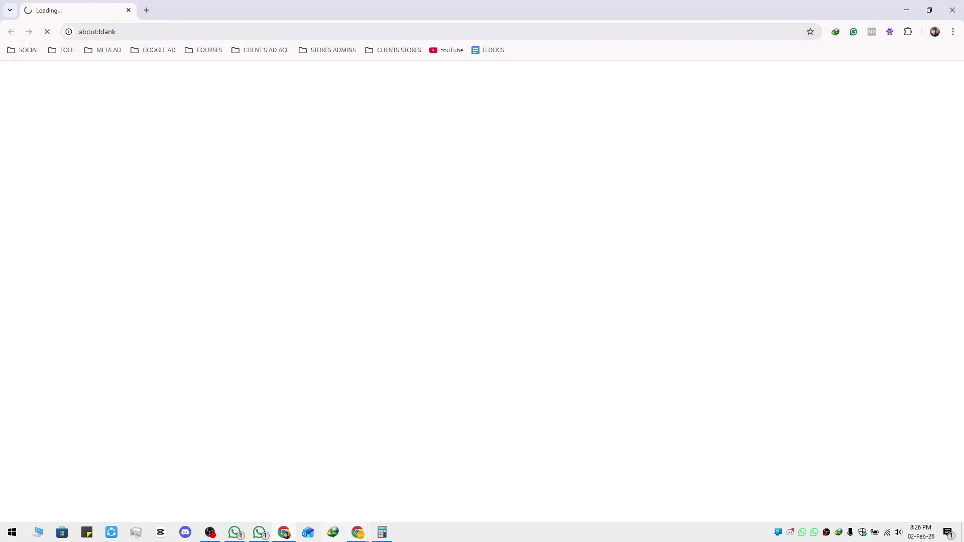
mouse_move(361, 538)
click(286, 472)
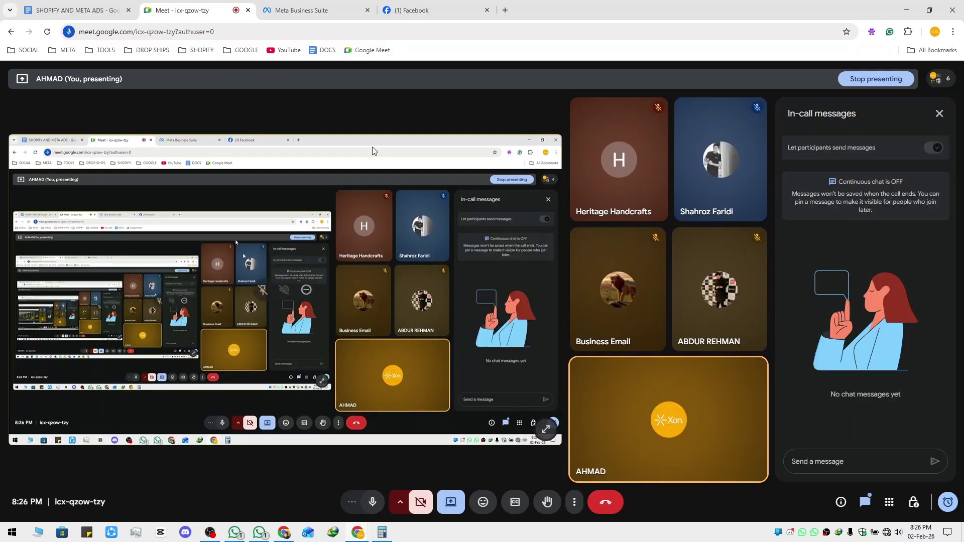
click(80, 10)
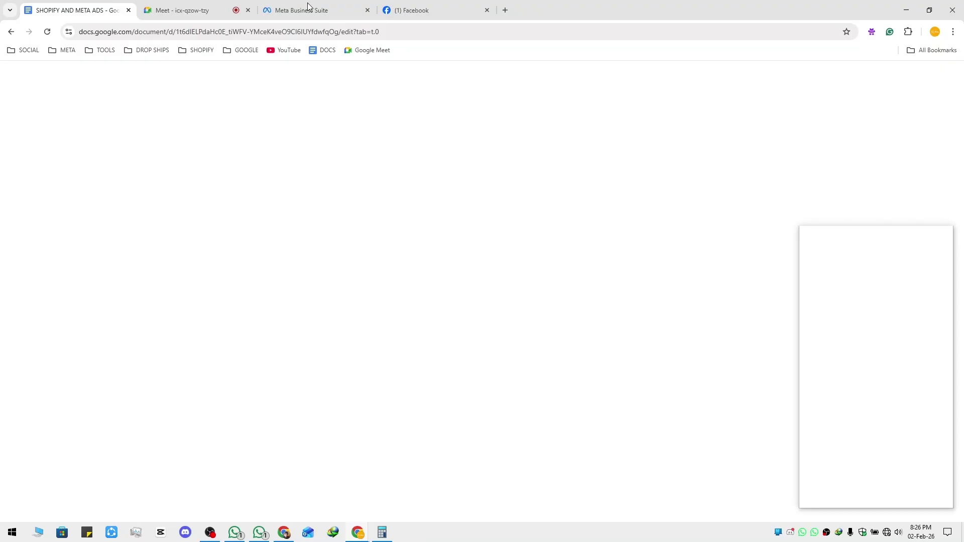
Close the blank business.facebook.com window and return to the browser showing the Facebook profile
click(433, 11)
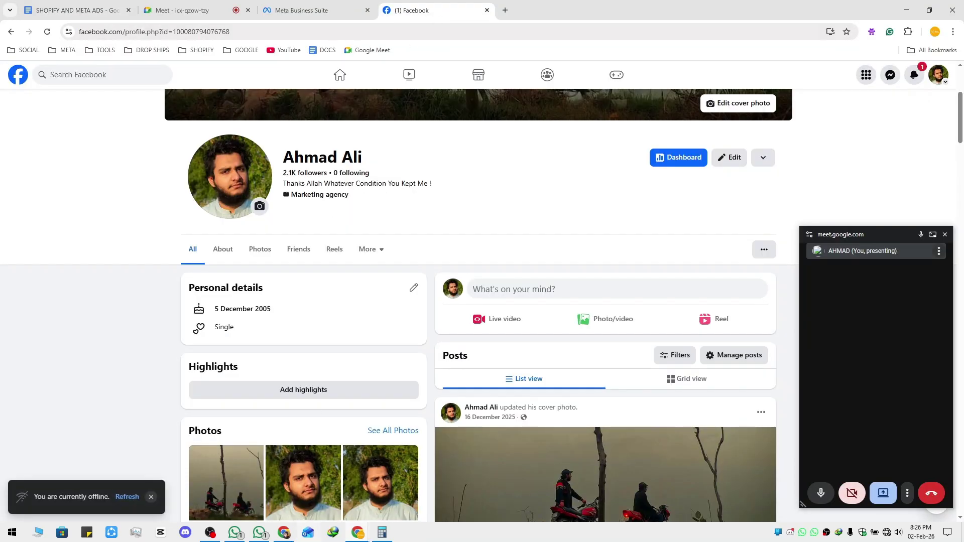
click(284, 532)
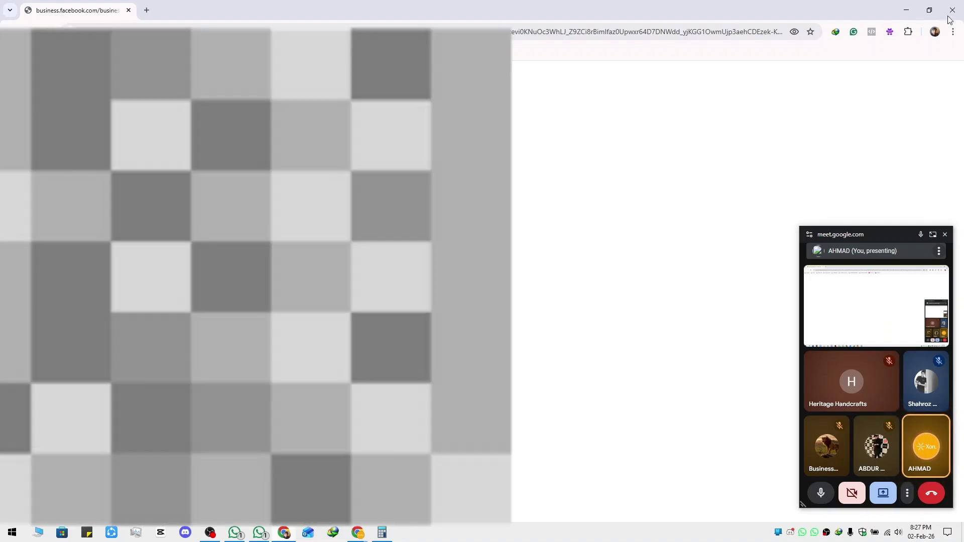
click(952, 9)
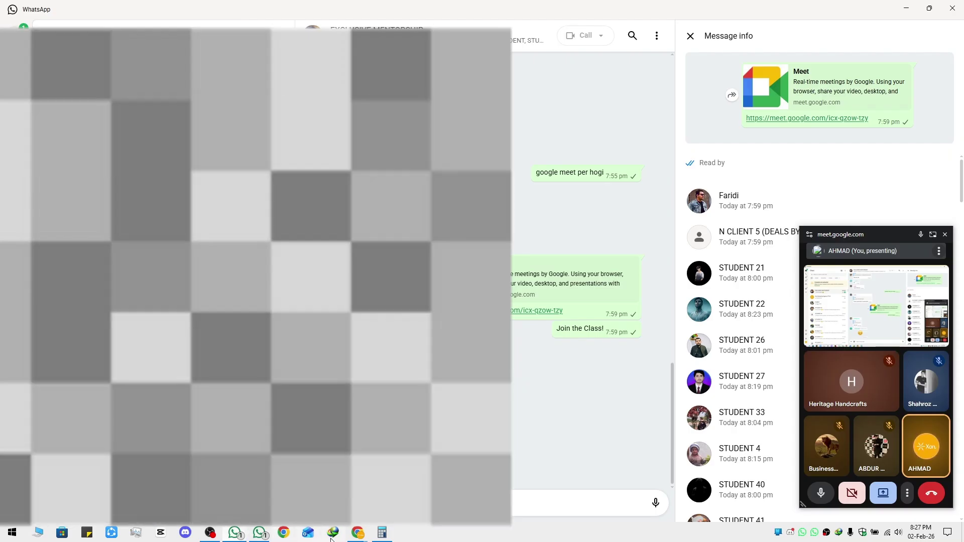
key(alt+Tab)
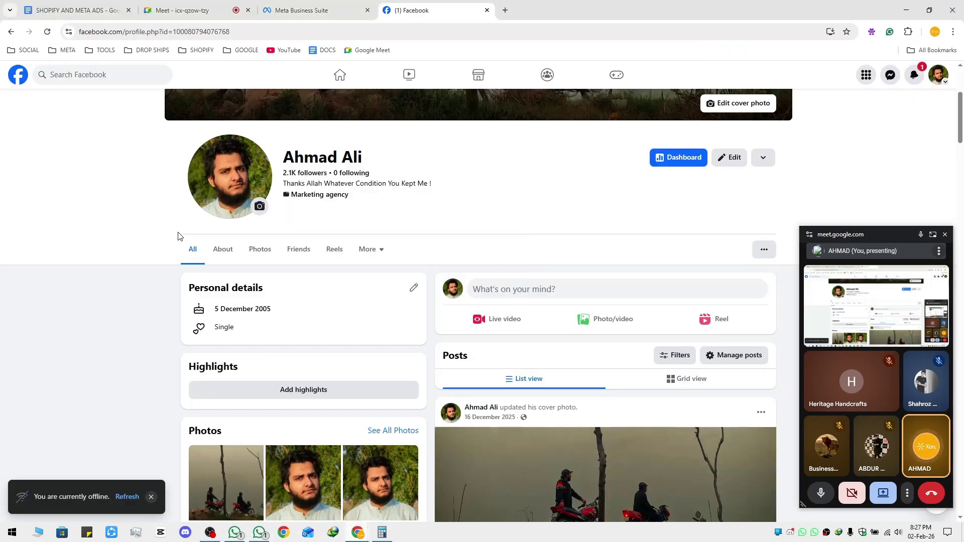
Go from the notes document to the Old Business Manager portfolio's People settings
key(ctrl+1)
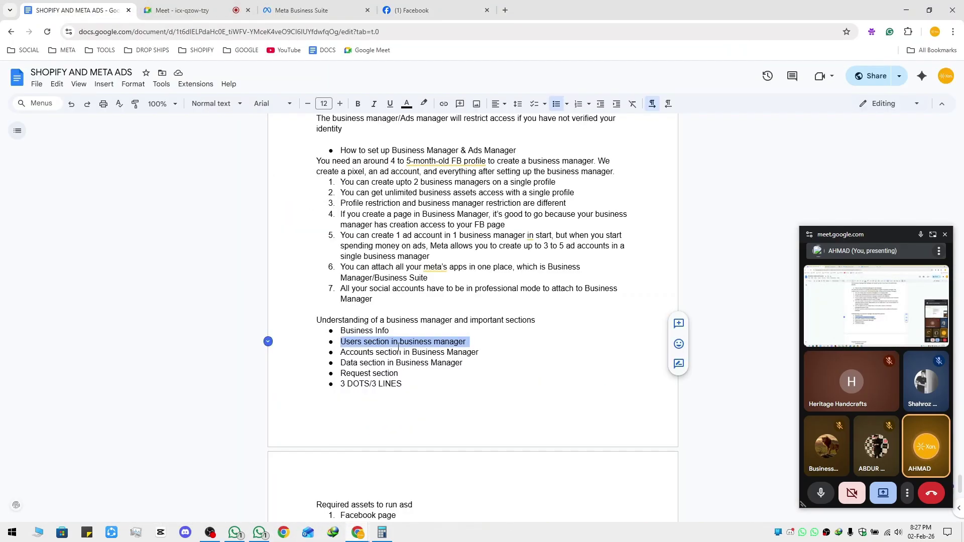
click(302, 11)
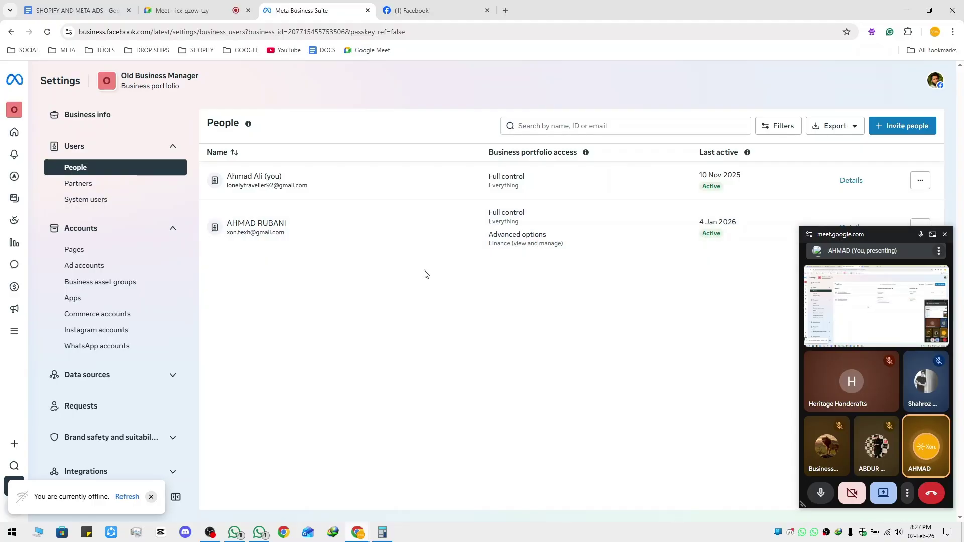
Open Edit business portfolio permissions for the second listed person
drag(855, 236, 257, 201)
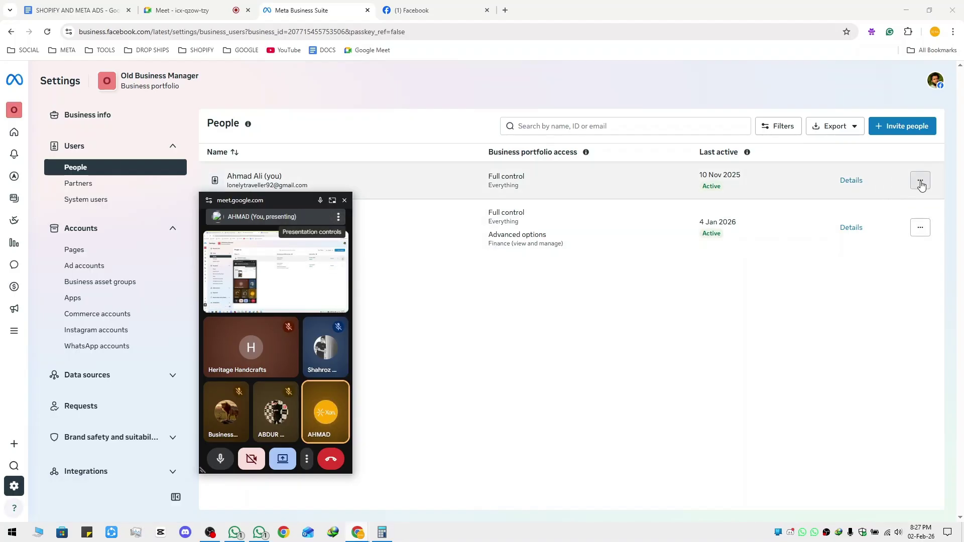
click(921, 183)
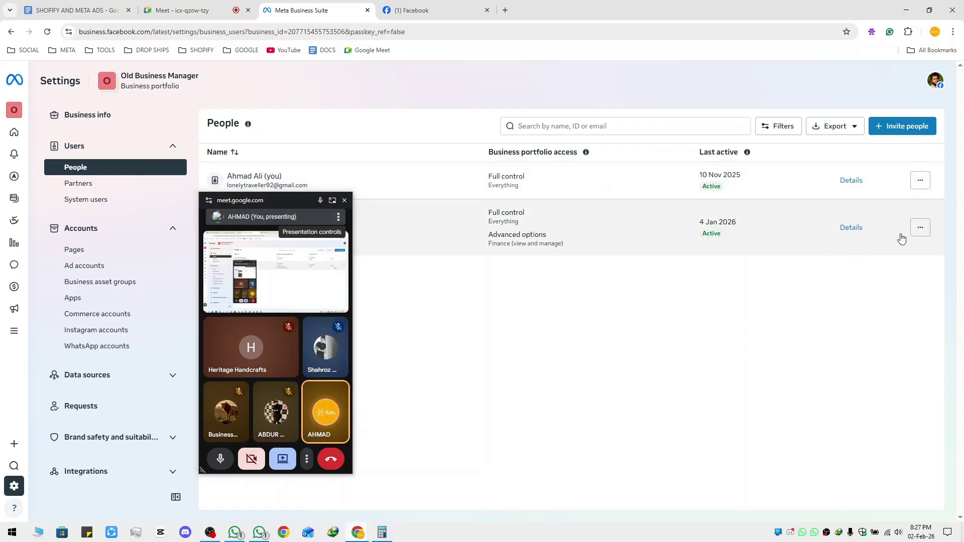
click(920, 228)
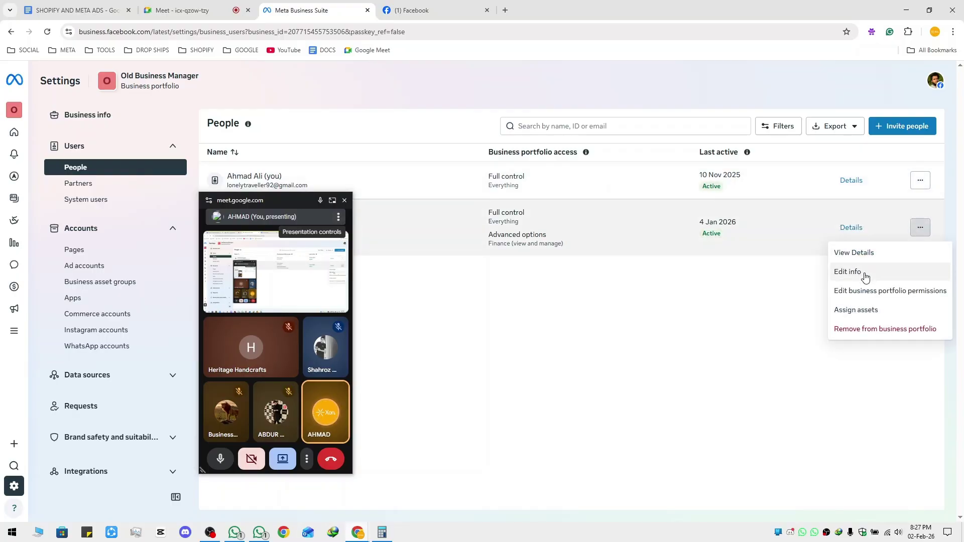
click(875, 290)
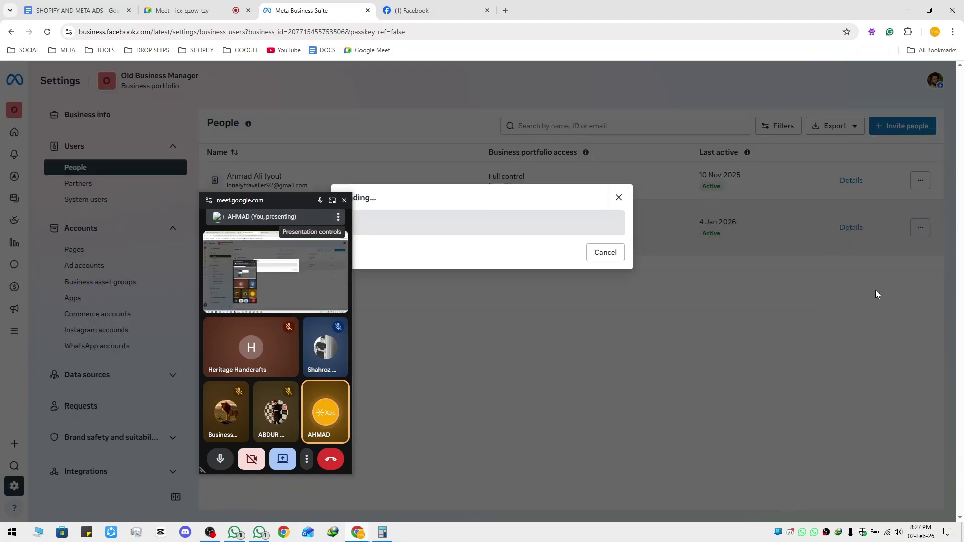
drag(266, 200, 173, 195)
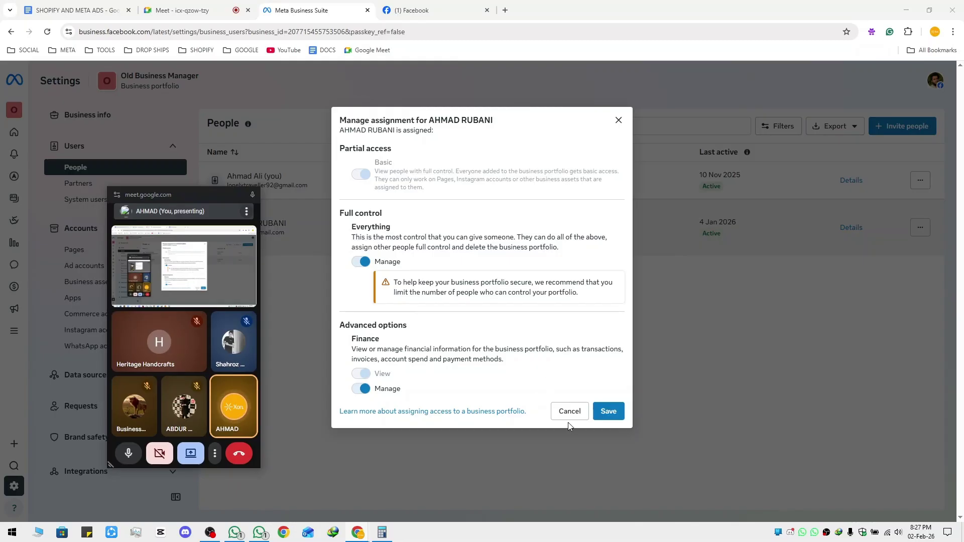
Close the permissions dialog without saving and show the Partners list
click(618, 120)
drag(157, 197, 840, 236)
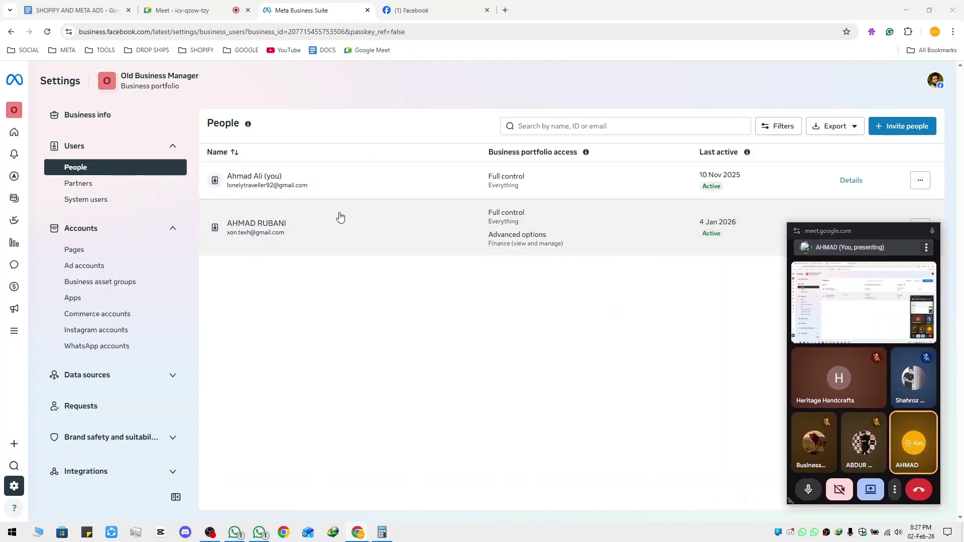
click(113, 190)
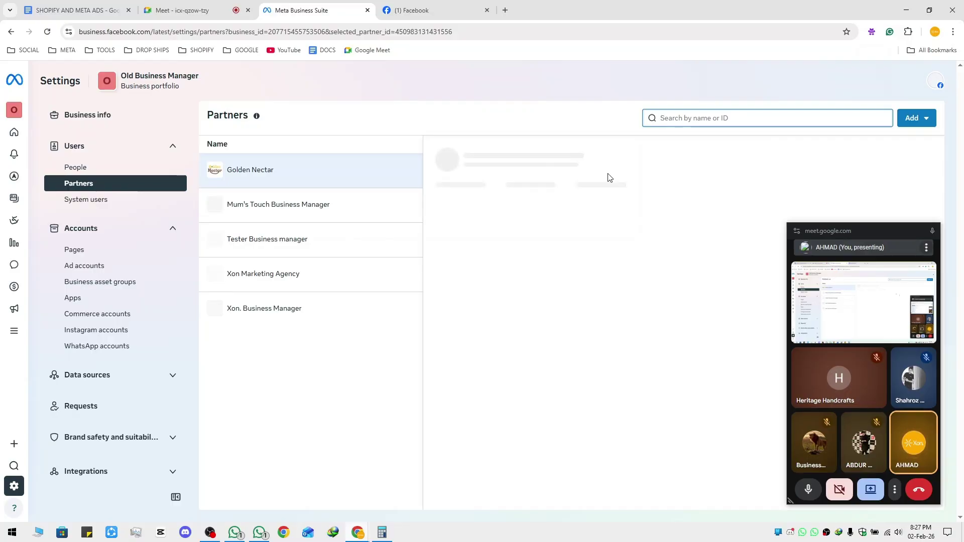
Start Add > Give a partner access to your assets by business ID, then cancel it
click(139, 171)
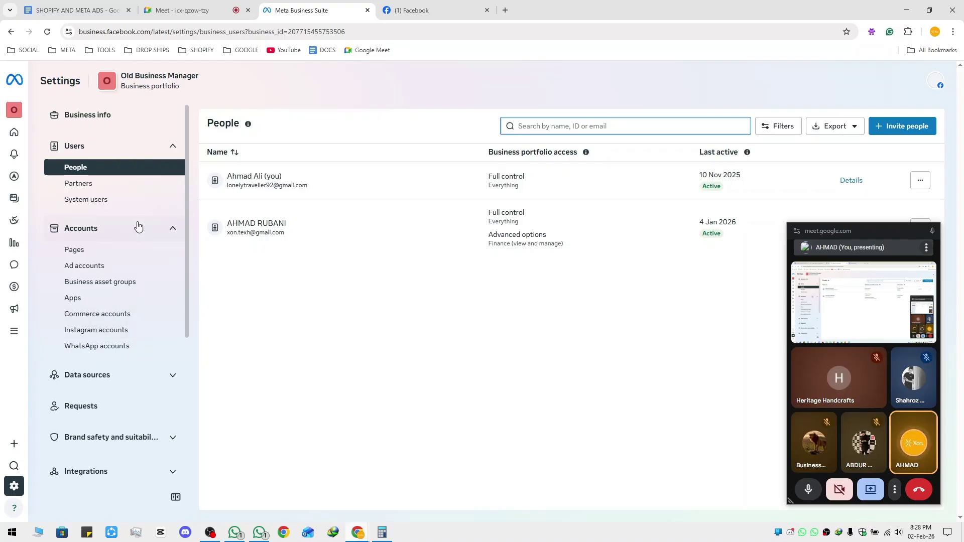
click(114, 187)
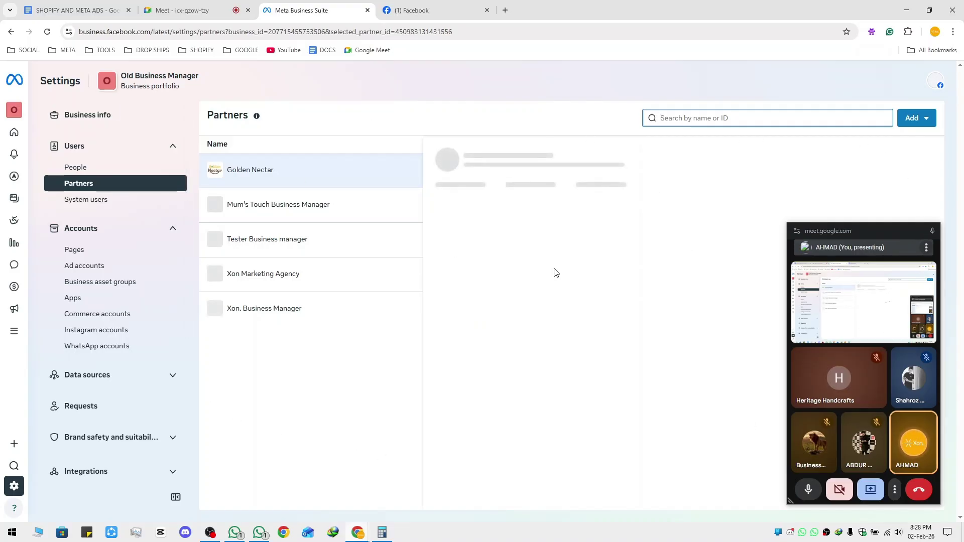
click(926, 119)
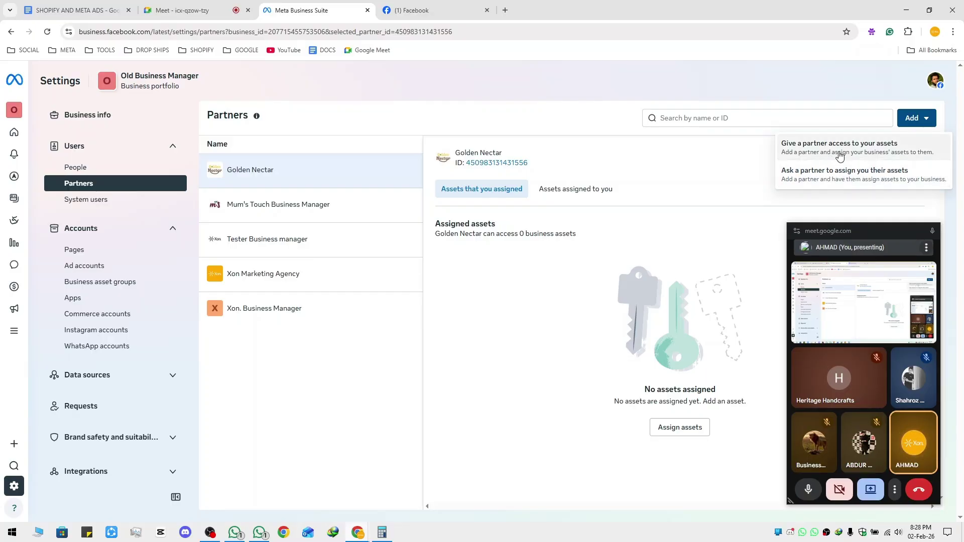
click(839, 156)
click(482, 274)
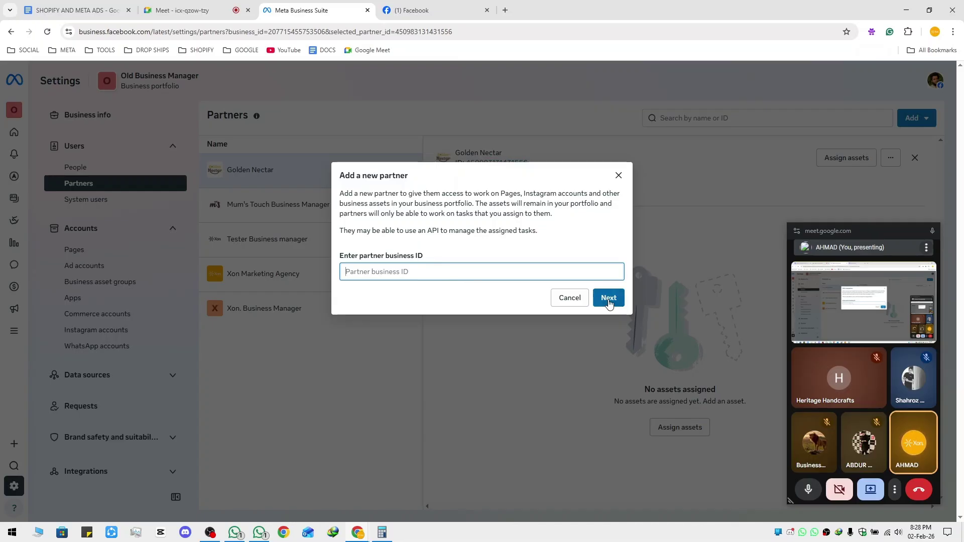
click(619, 177)
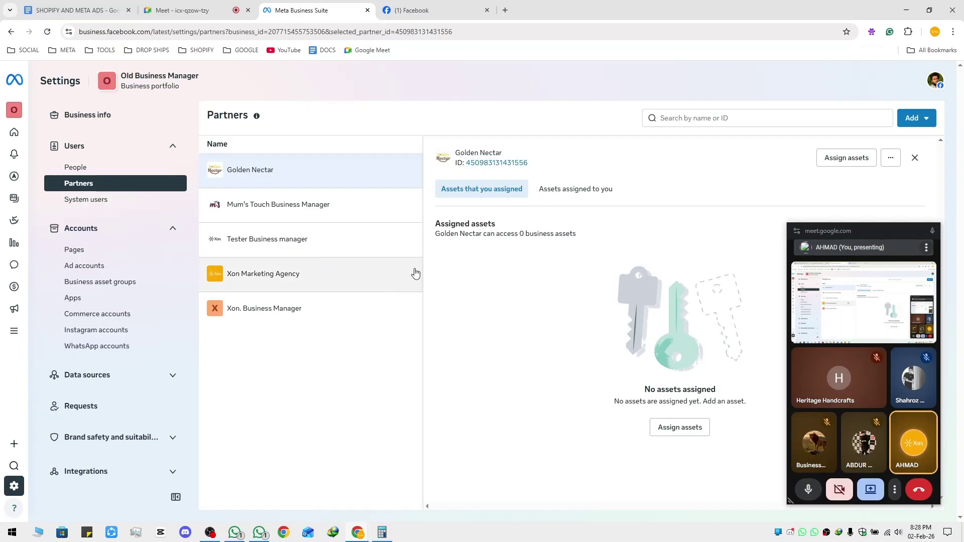
drag(849, 236, 860, 245)
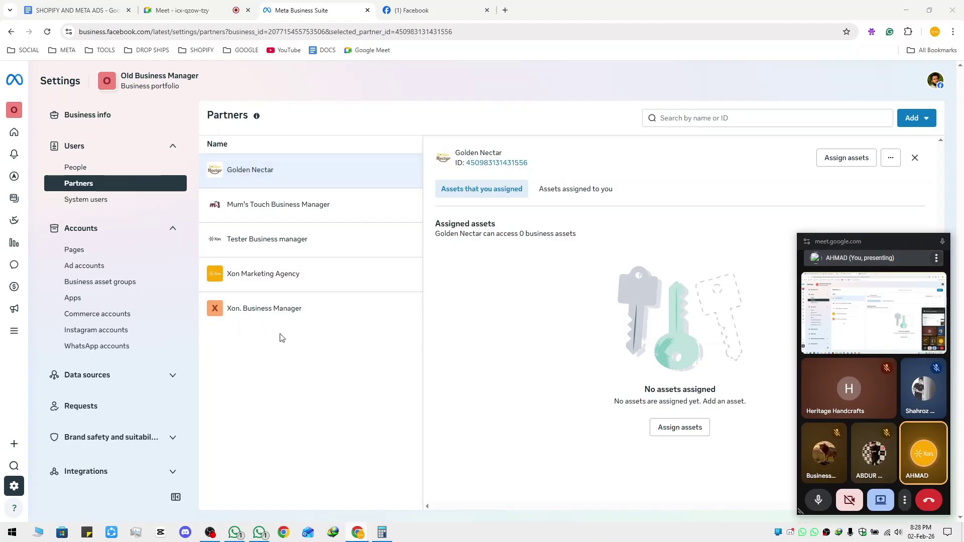
Check System users, close system user k's details, view the empty Pages list, then return to the notes
click(95, 202)
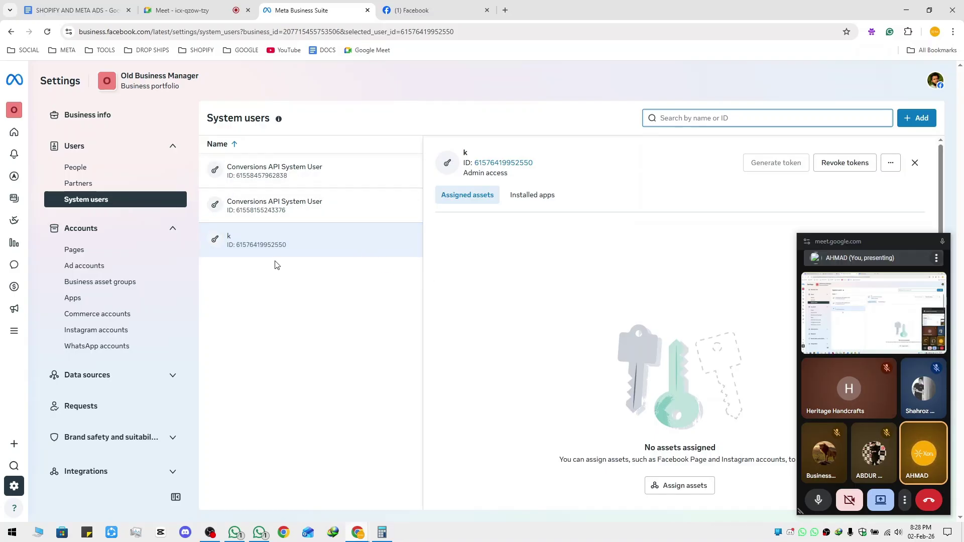
click(915, 162)
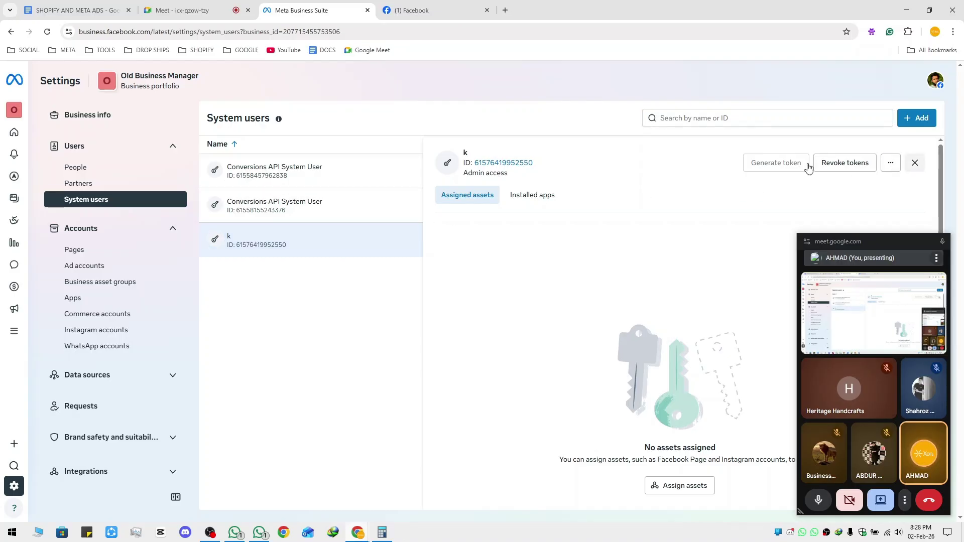
click(108, 253)
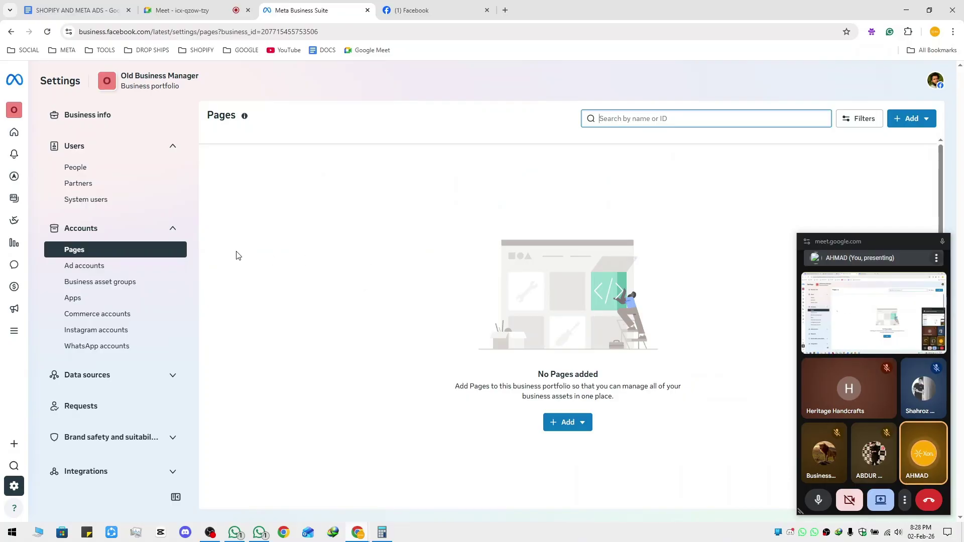
click(110, 8)
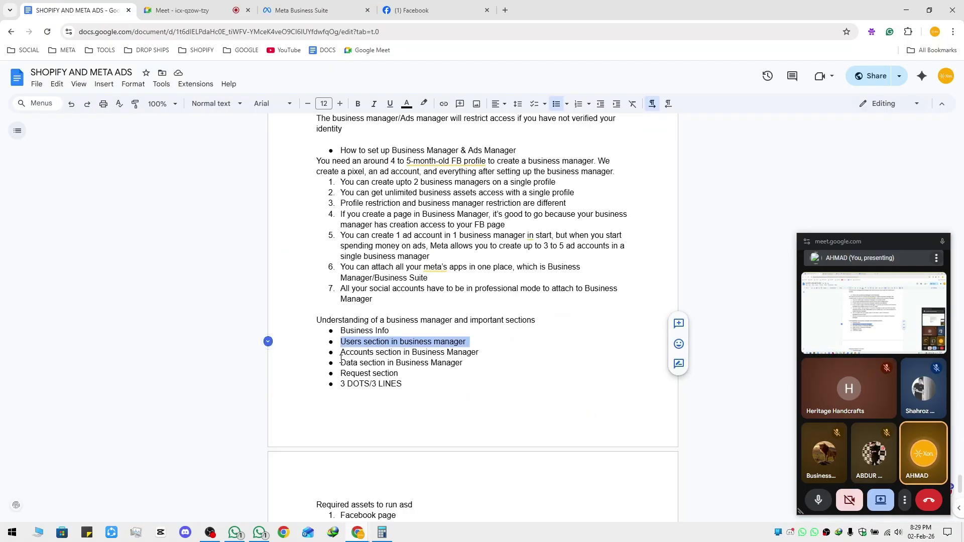
Highlight the 'Accounts section in Business Manager' bullet, then go back to the Pages settings
drag(341, 354, 482, 353)
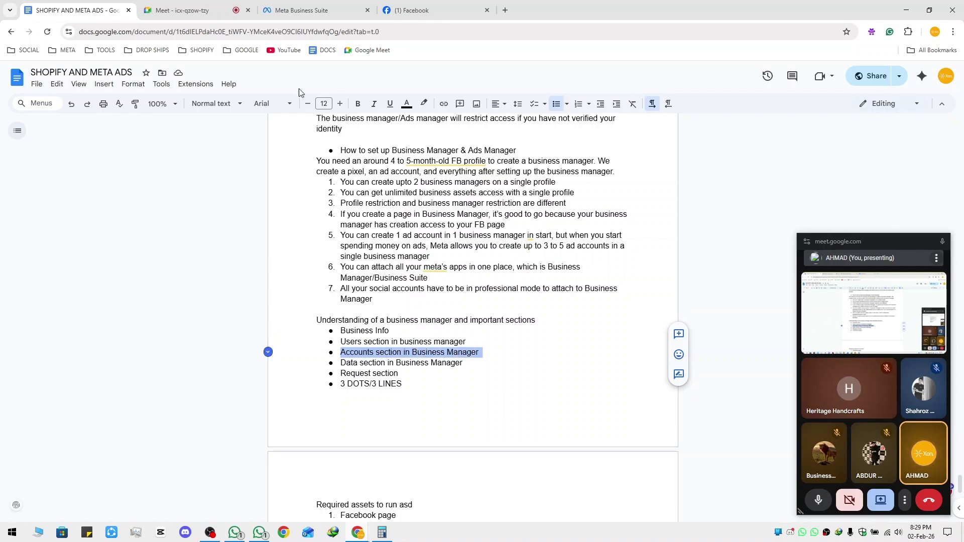
click(341, 16)
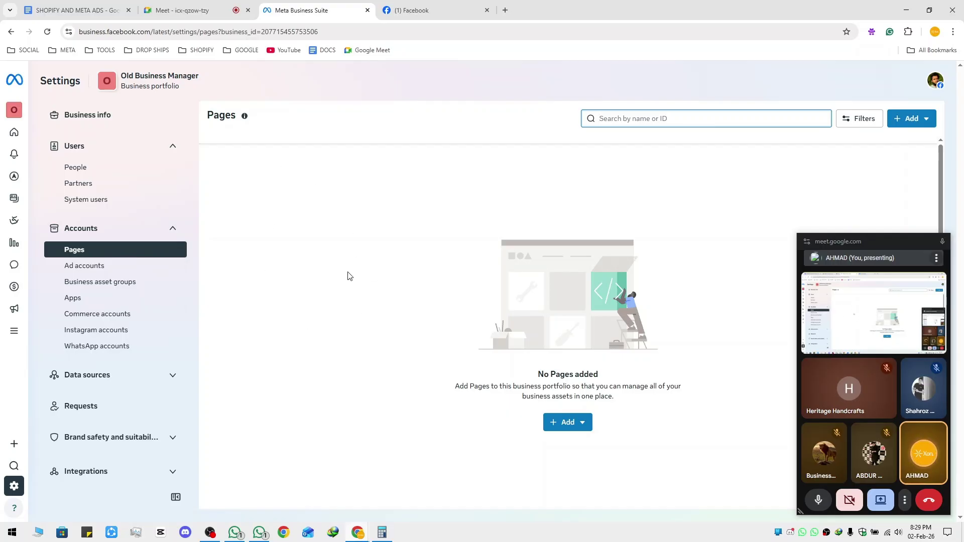
Start creating a new Facebook Page named 'Meta ads Course'
middle_click(420, 8)
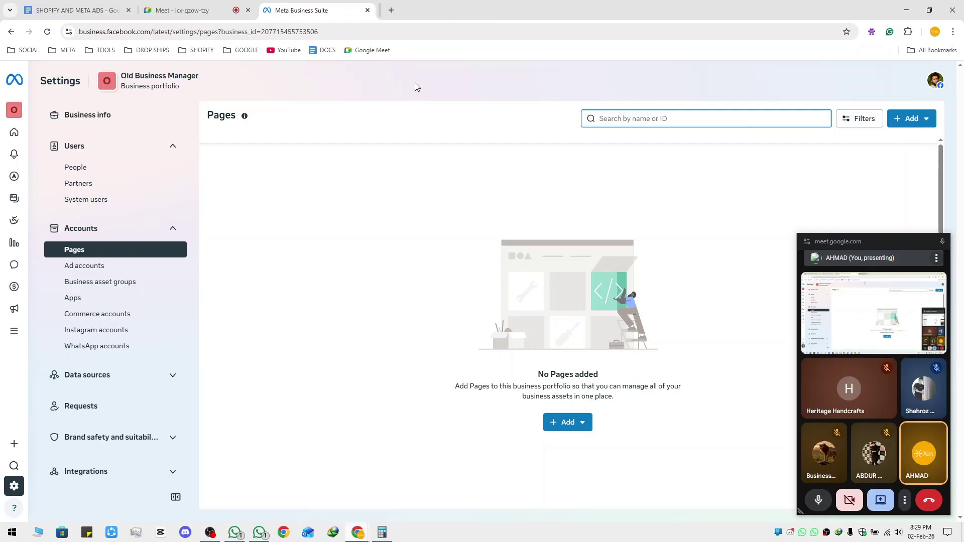
click(565, 423)
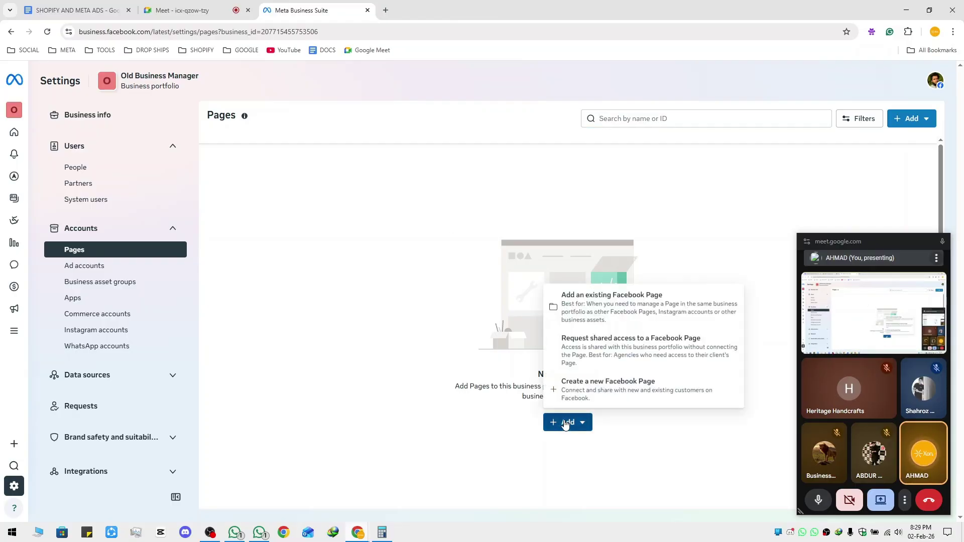
click(622, 391)
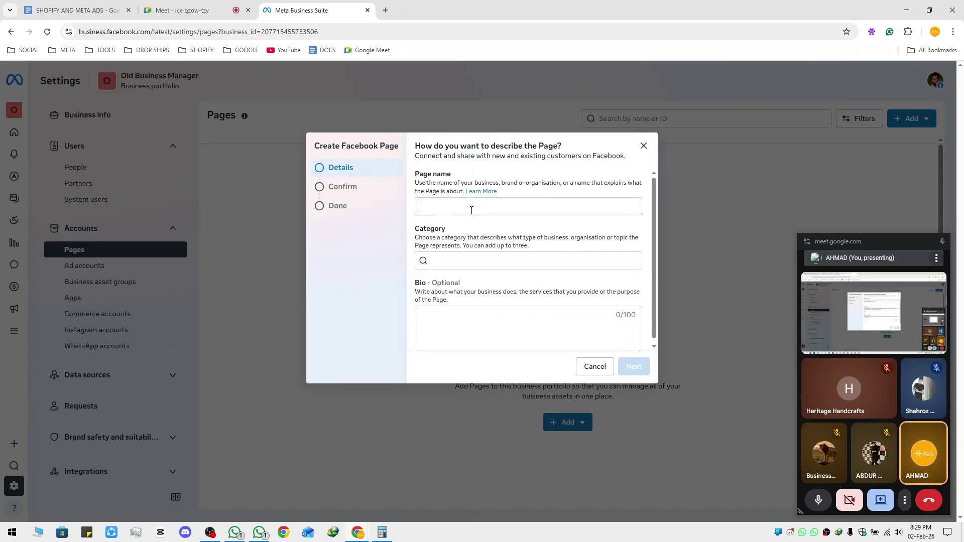
click(472, 211)
text(A)
key(BackSpace)
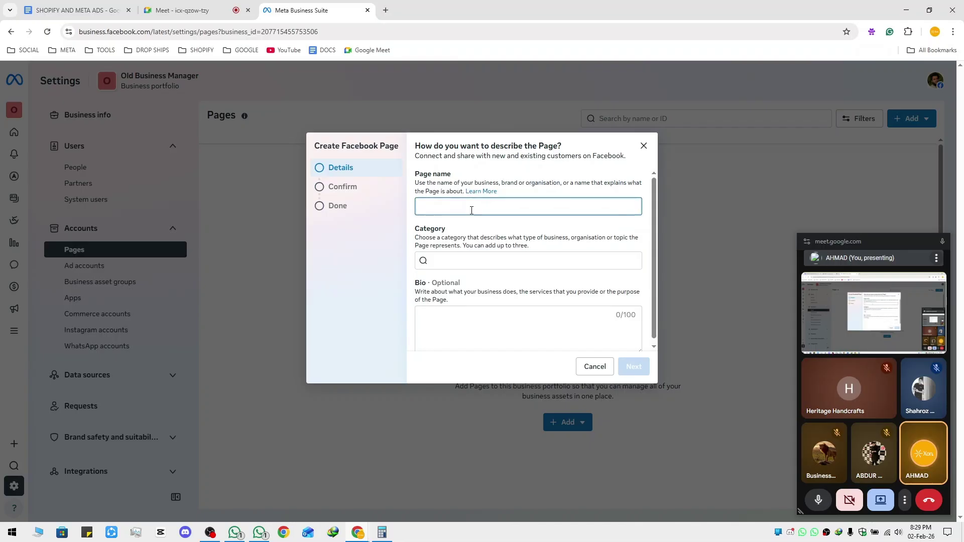
text(Meta a)
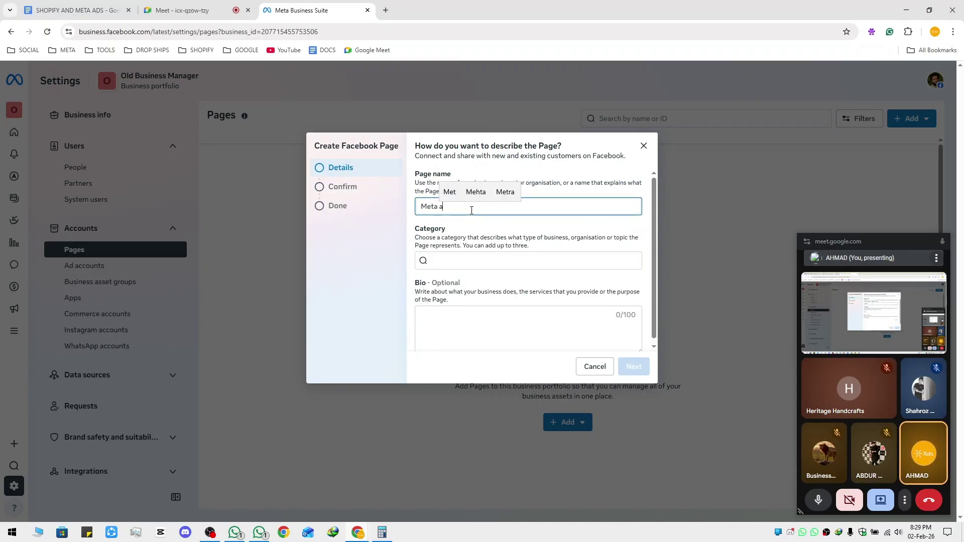
text(ds Course)
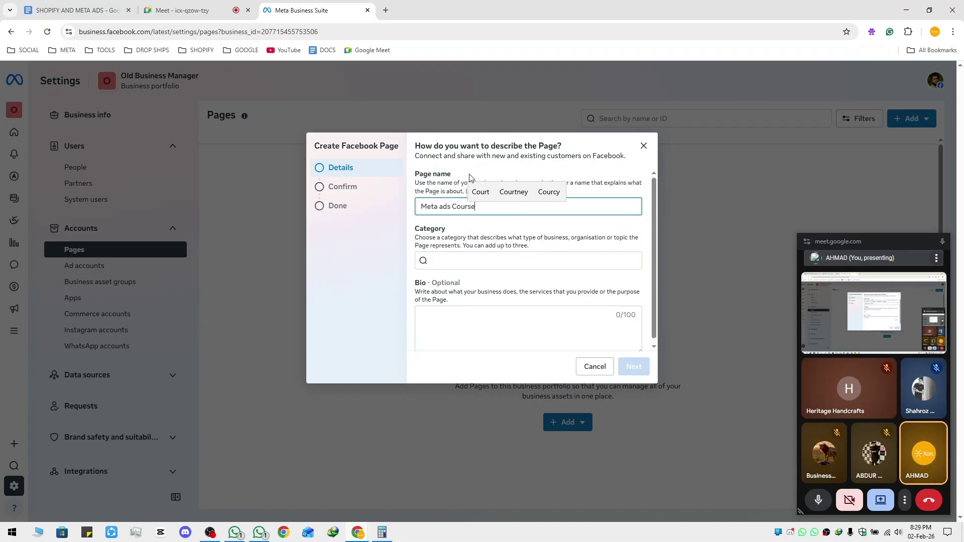
Set its category to Education website, accept the terms, then close it without creating the Page
click(486, 261)
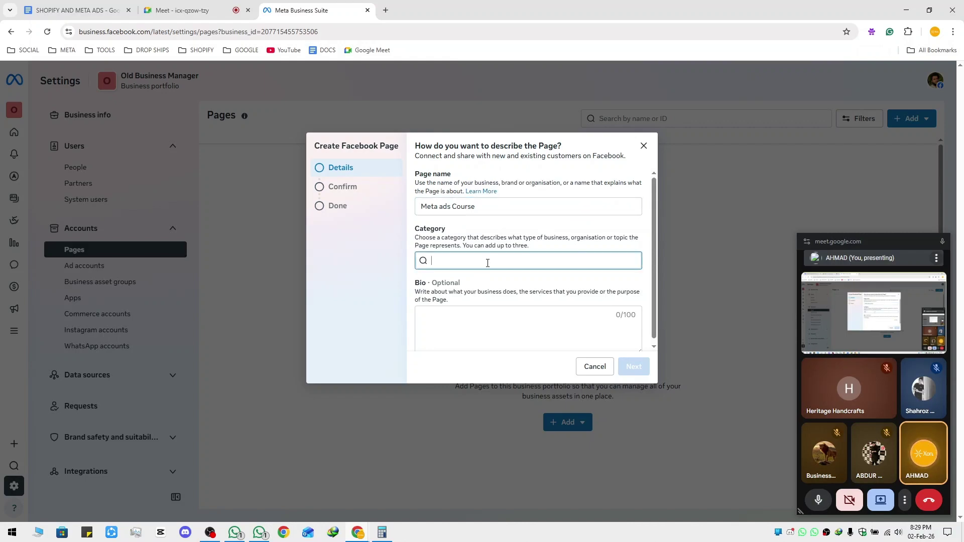
text(education)
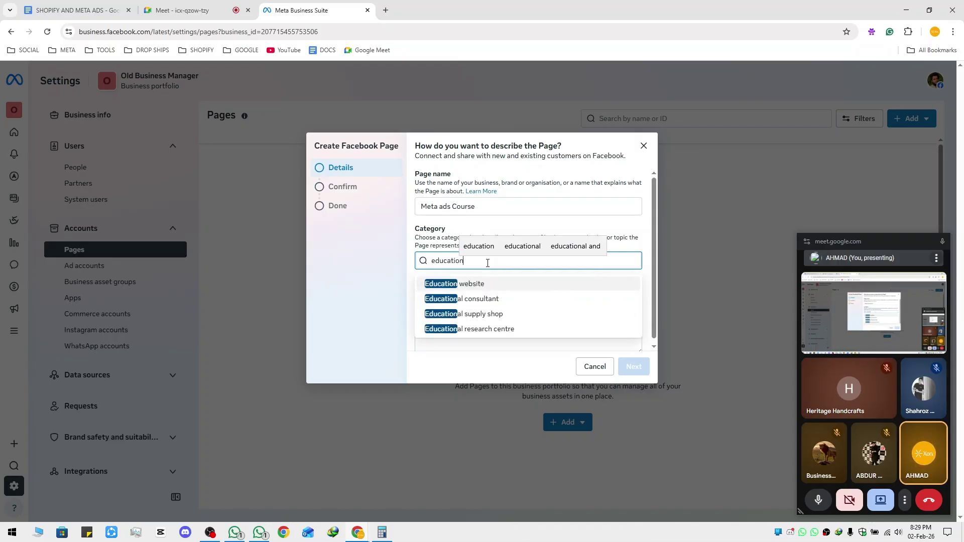
click(481, 286)
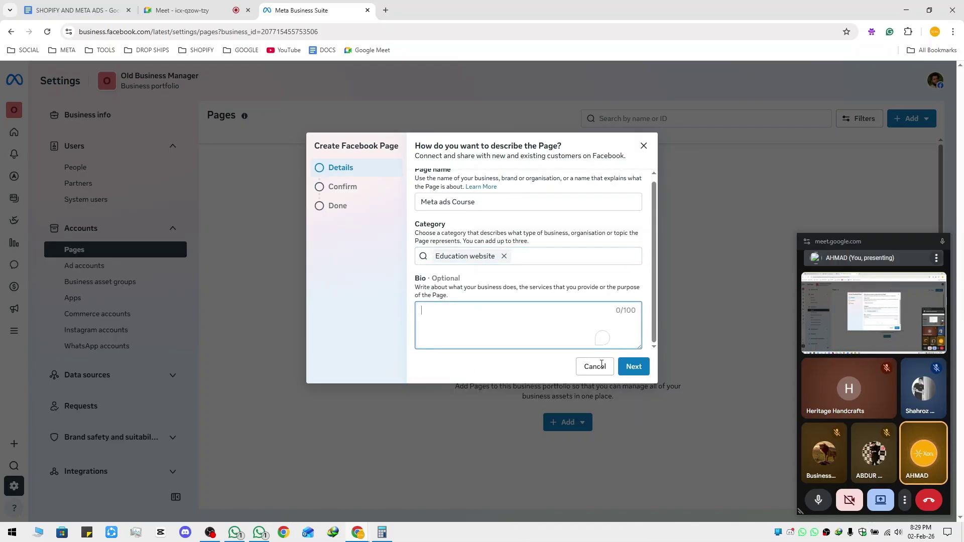
click(628, 367)
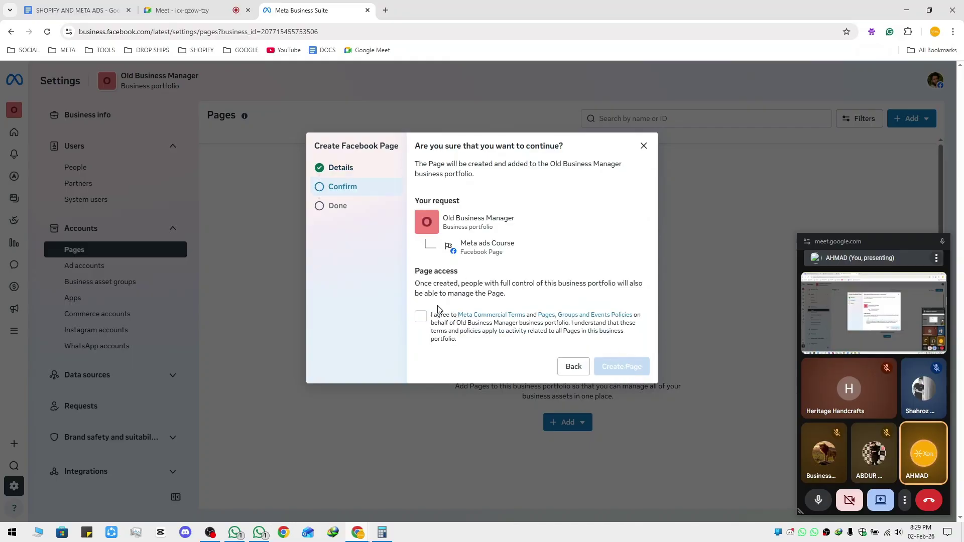
click(421, 317)
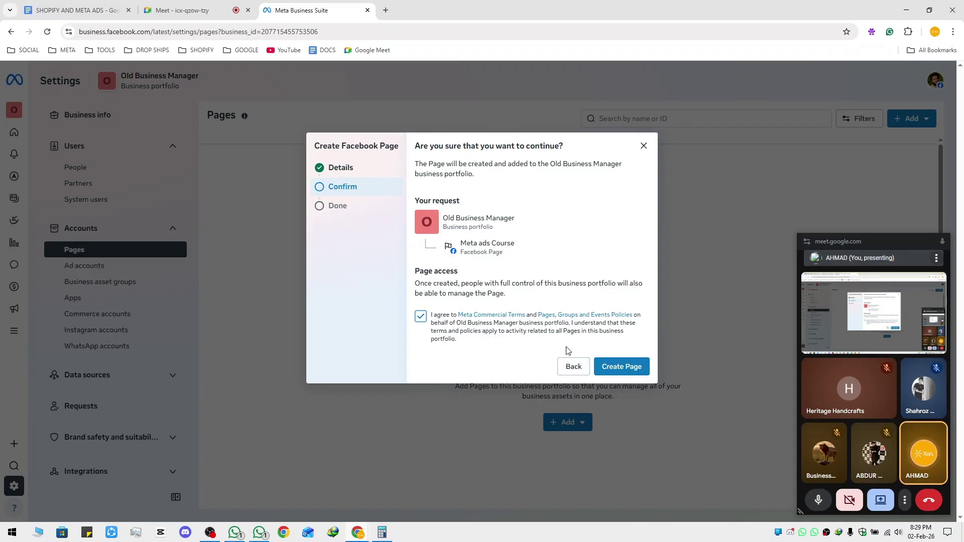
click(643, 147)
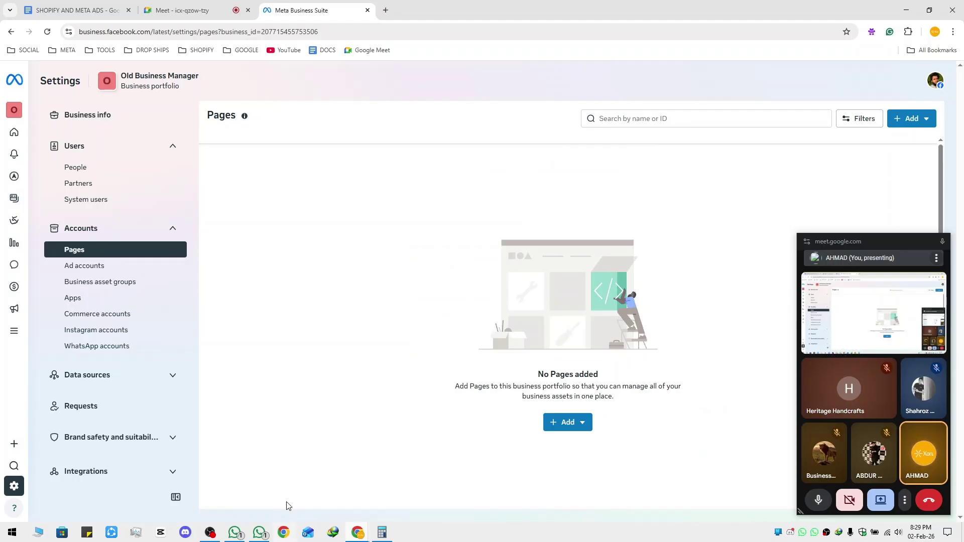
click(285, 534)
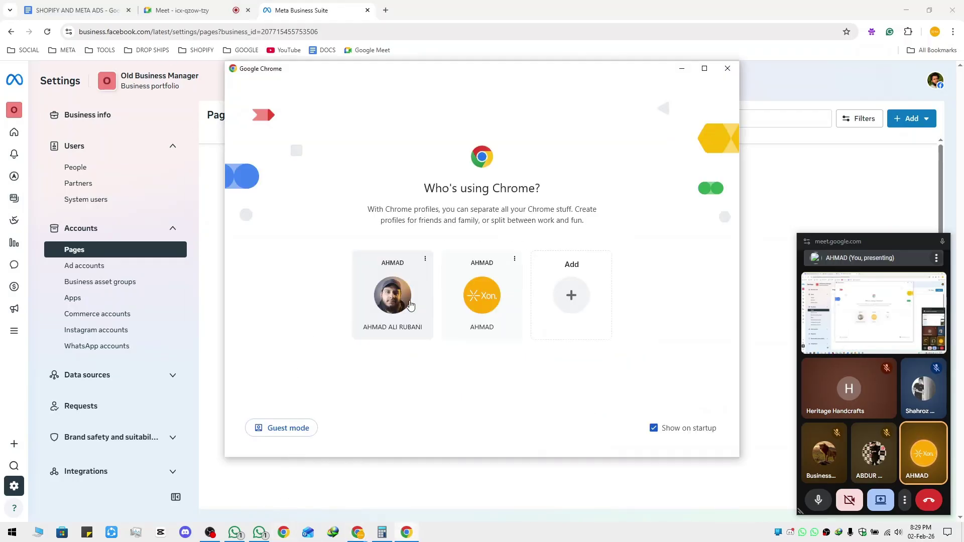
Open the Xon Marketing Agency portfolio's People settings under the agency Chrome profile via the META AD bookmarks
click(362, 296)
click(112, 49)
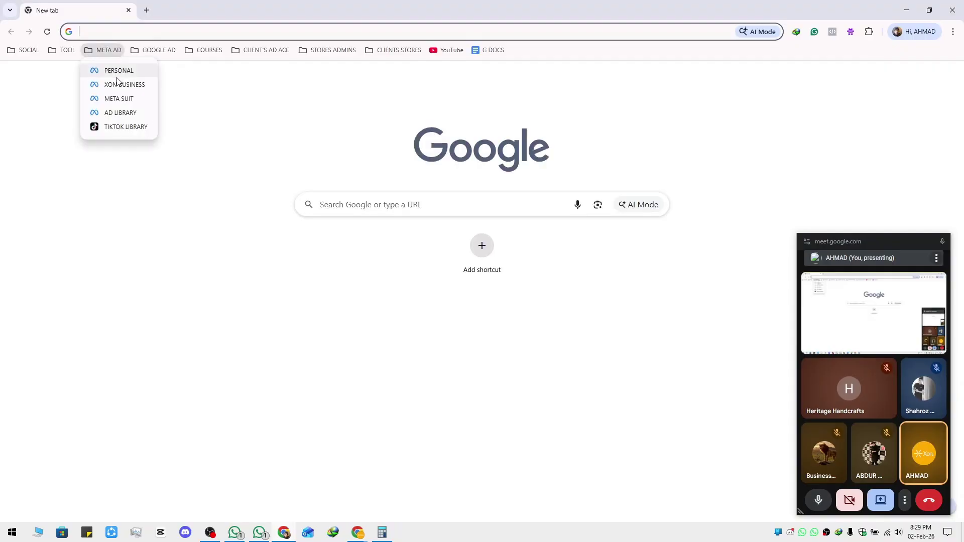
click(118, 83)
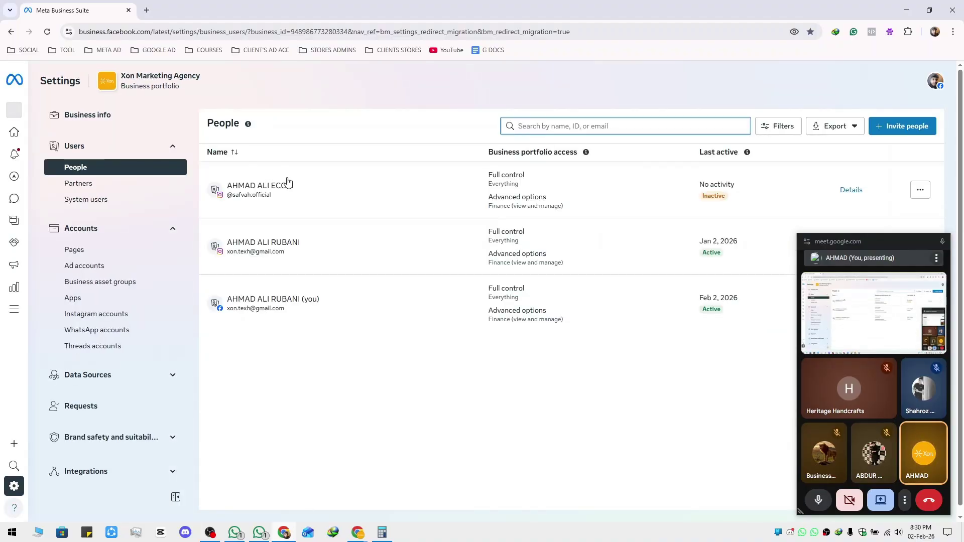
Select your own account for the Safvah Page with Full control 'Everything', without confirming
click(104, 257)
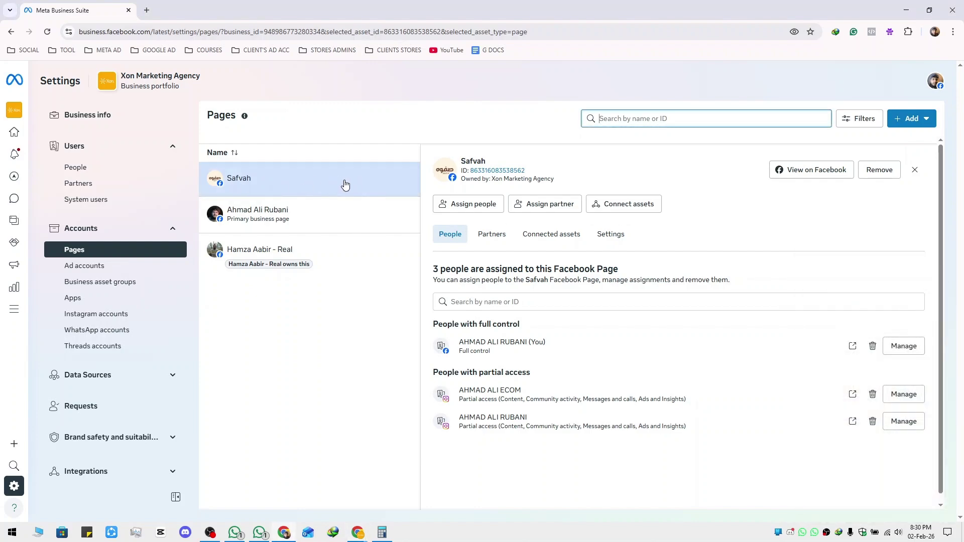
click(470, 205)
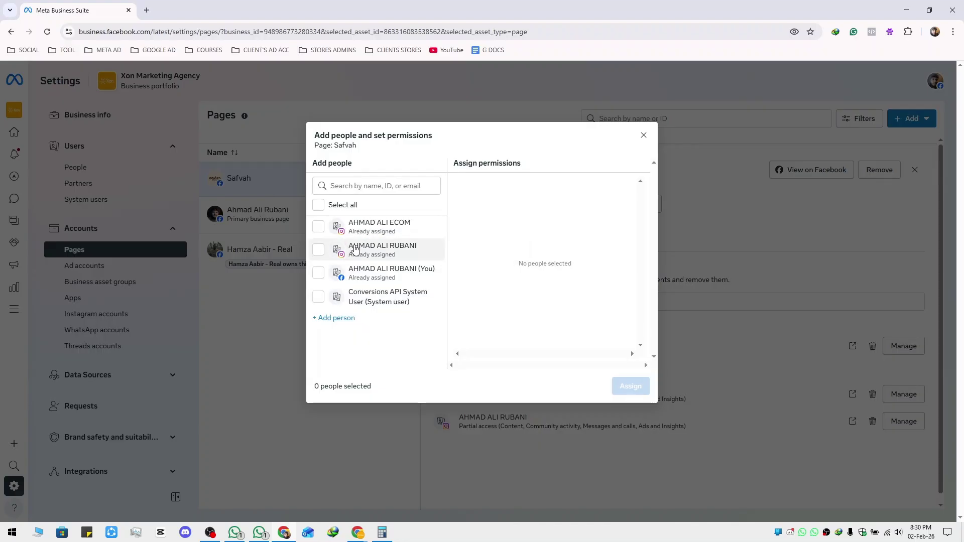
click(319, 277)
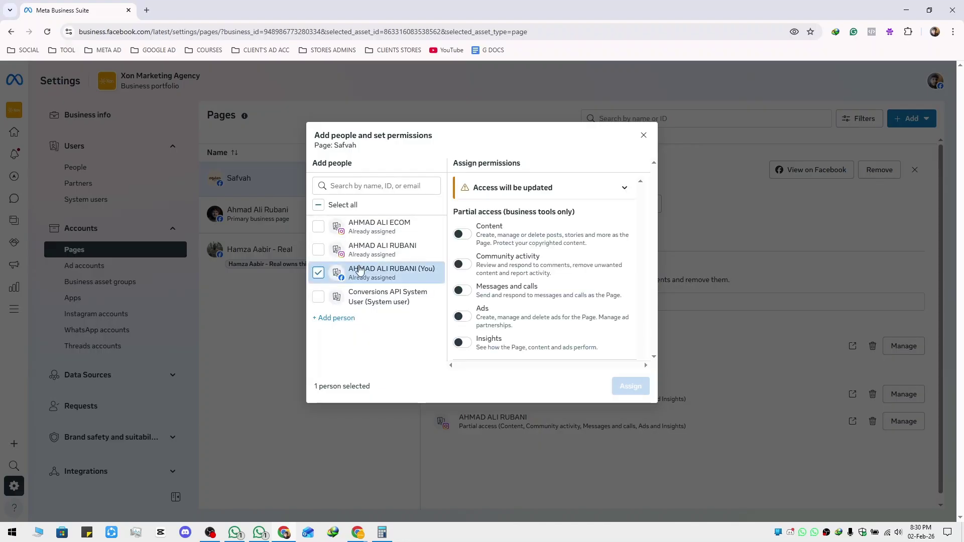
scroll(482, 302, down, 3)
click(463, 322)
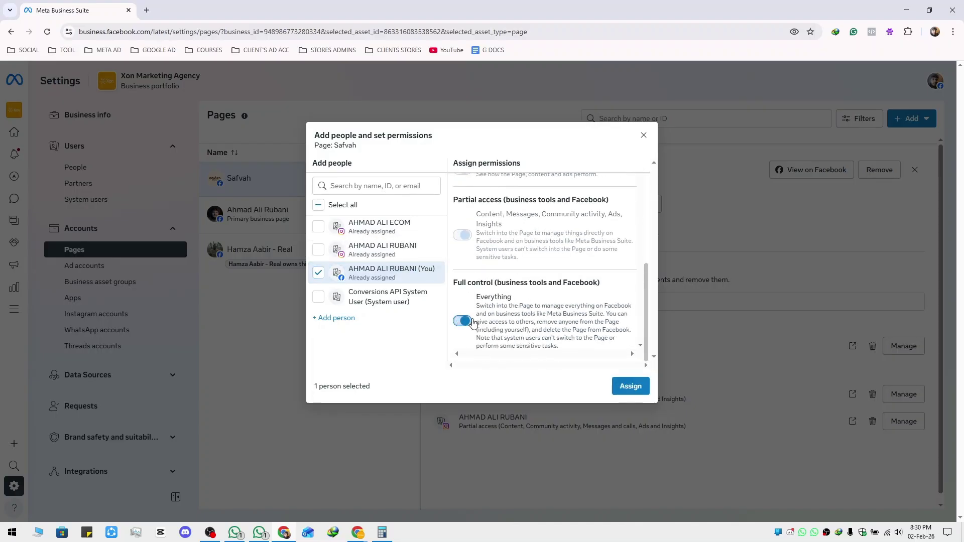
scroll(485, 316, up, 3)
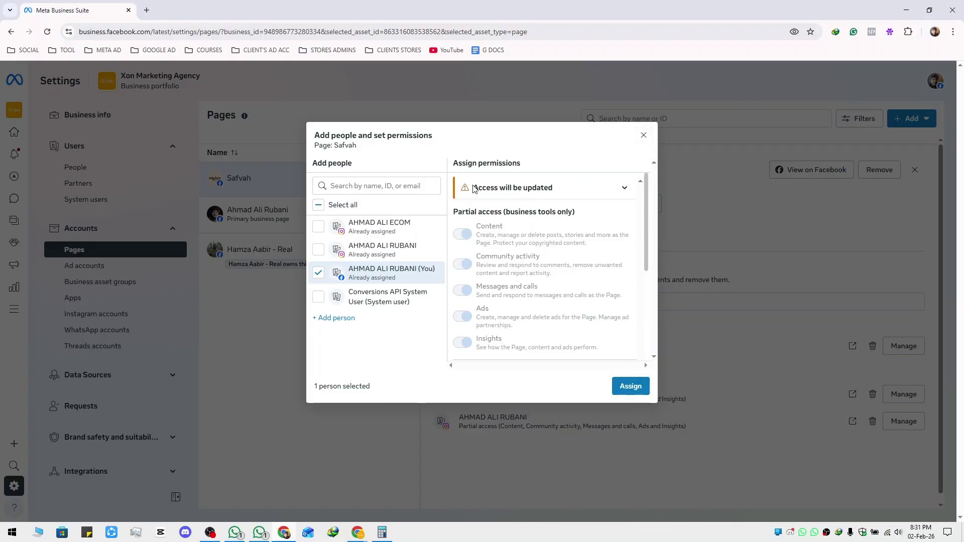
drag(474, 189, 558, 190)
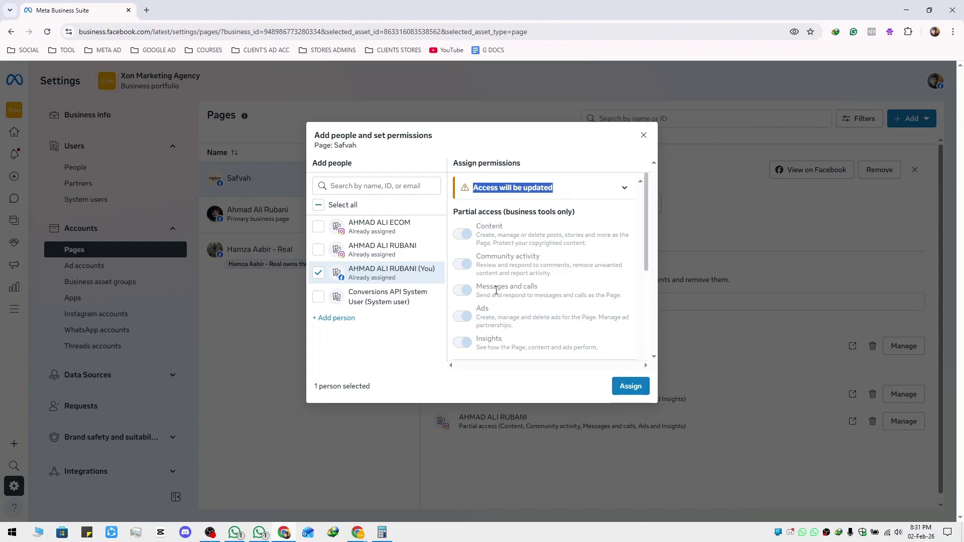
scroll(496, 291, down, 5)
scroll(493, 286, up, 5)
scroll(492, 284, down, 5)
scroll(490, 279, up, 5)
Close the Add people dialog unsaved and confirm your account is listed under Safvah's full control
click(644, 135)
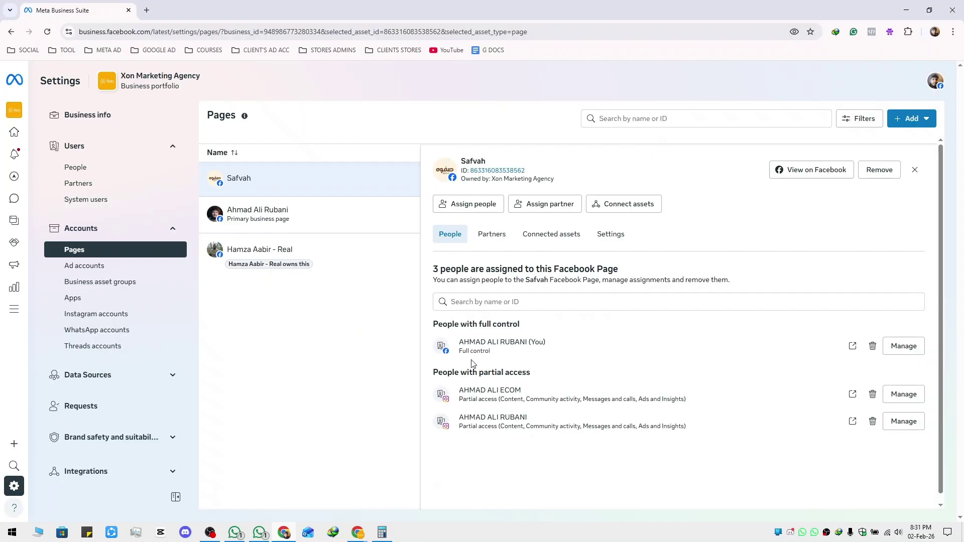
drag(458, 342, 563, 345)
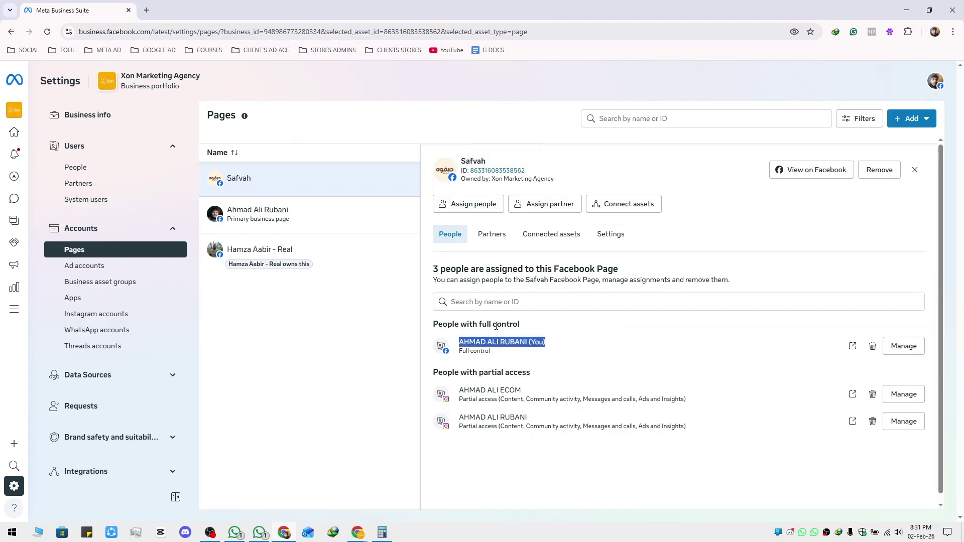
click(466, 204)
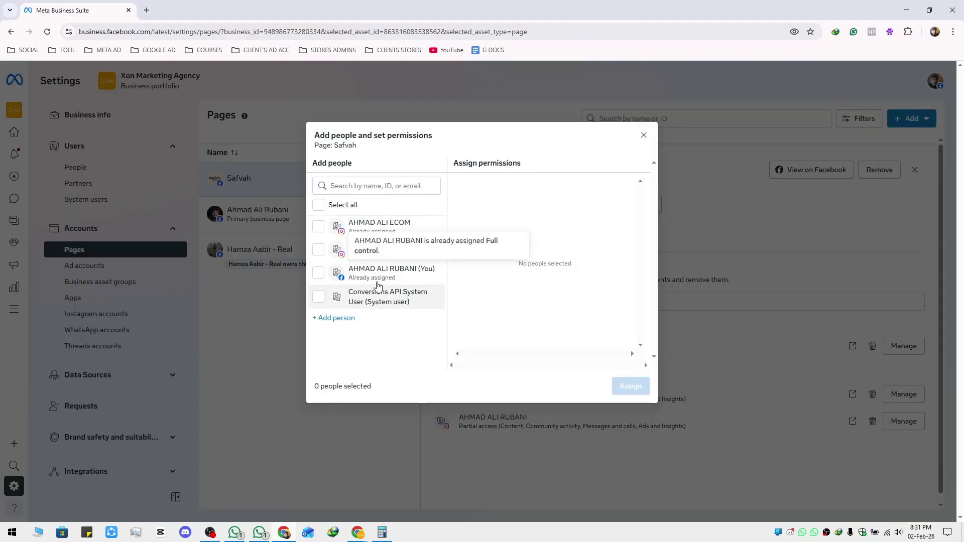
click(715, 264)
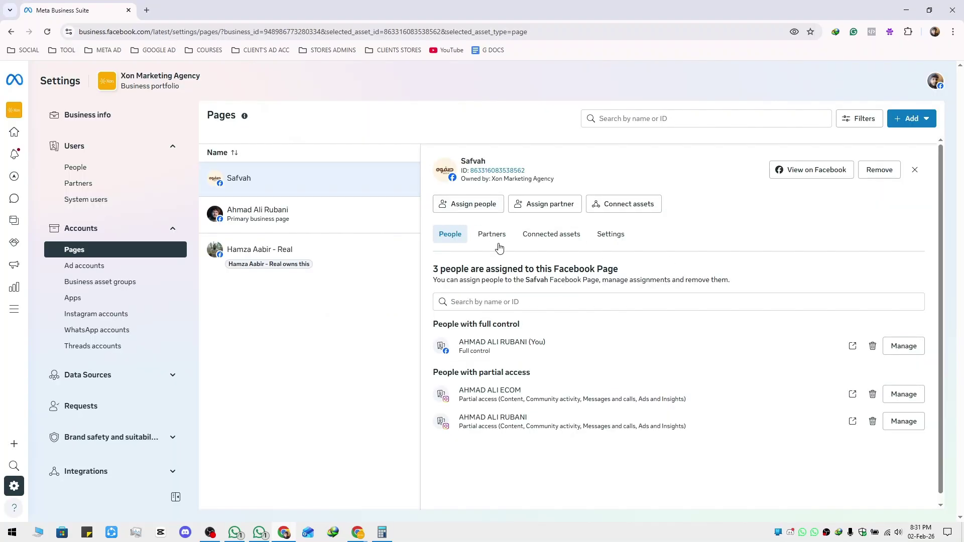
Compare access details of the primary business Page and Safvah, then close the details panel
click(337, 230)
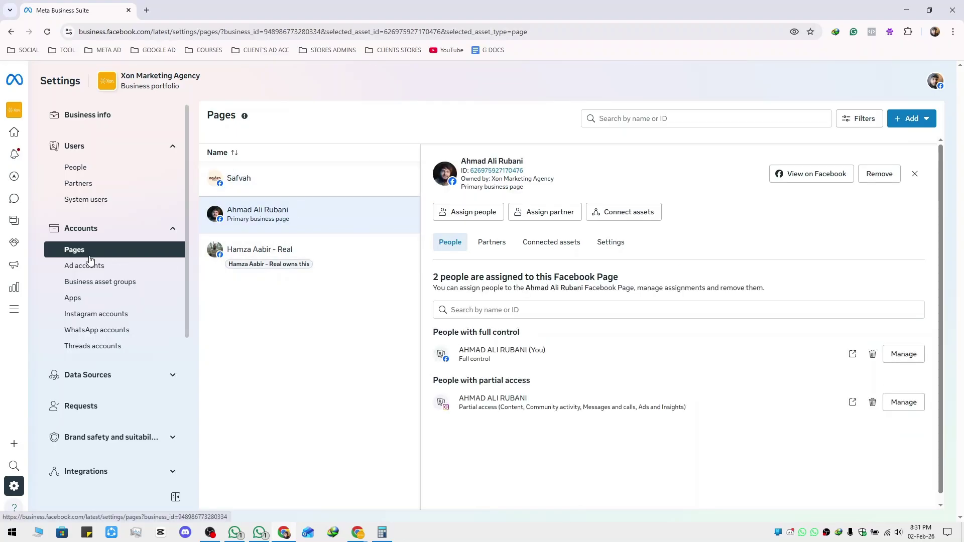
click(368, 179)
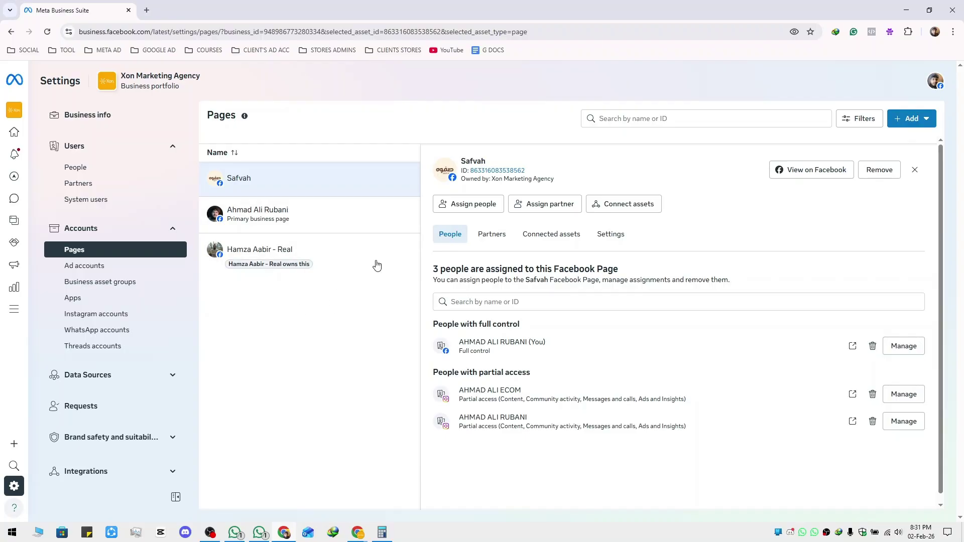
click(915, 170)
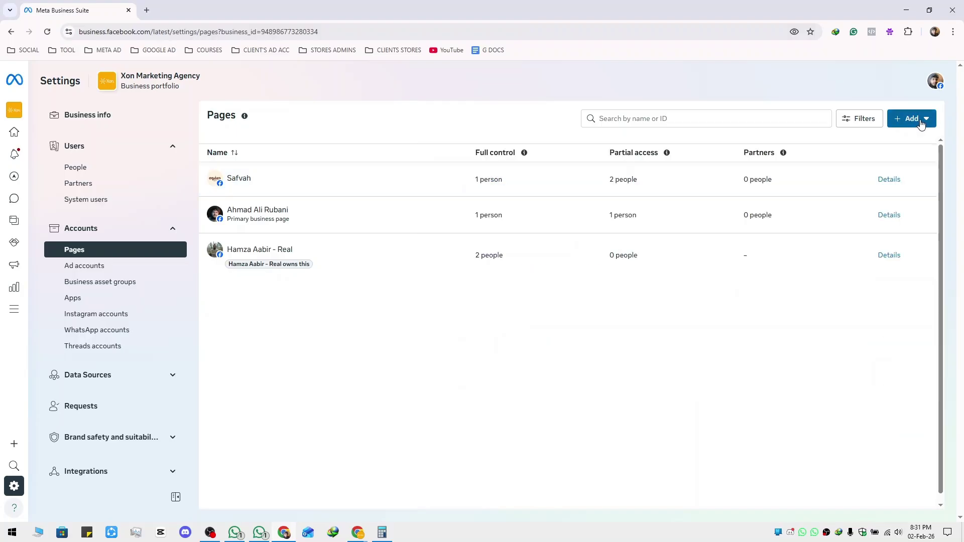
Choose Add > Request shared access to a Facebook Page and focus the Page name or URL field
click(921, 120)
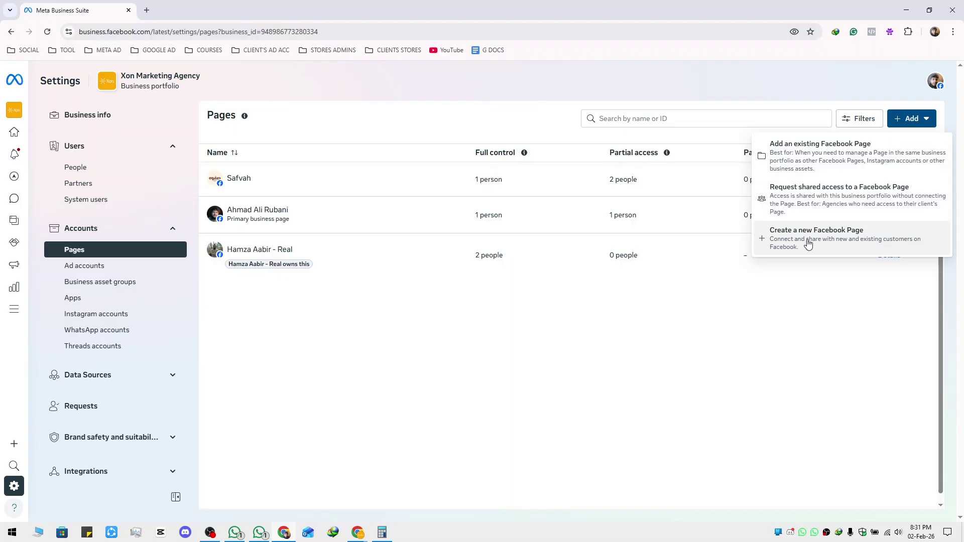
click(820, 196)
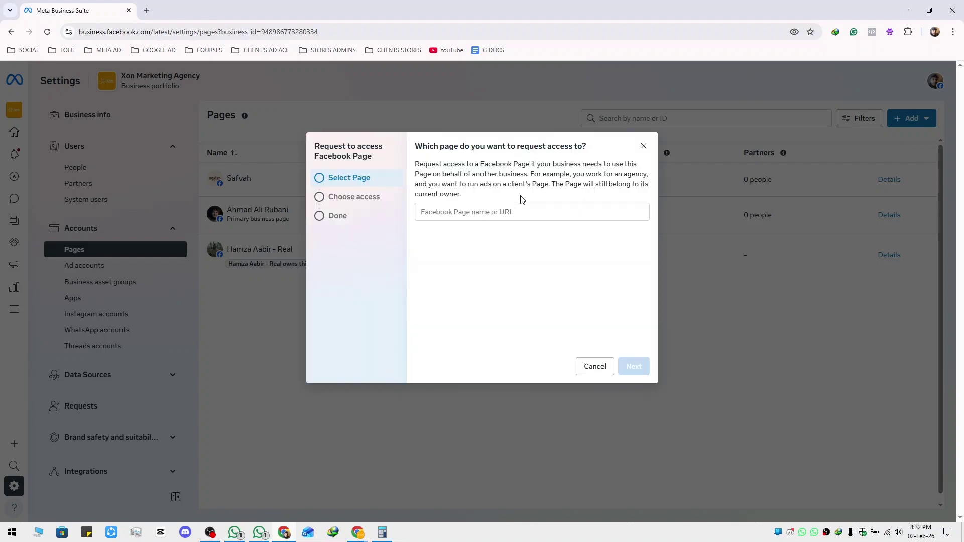
click(512, 211)
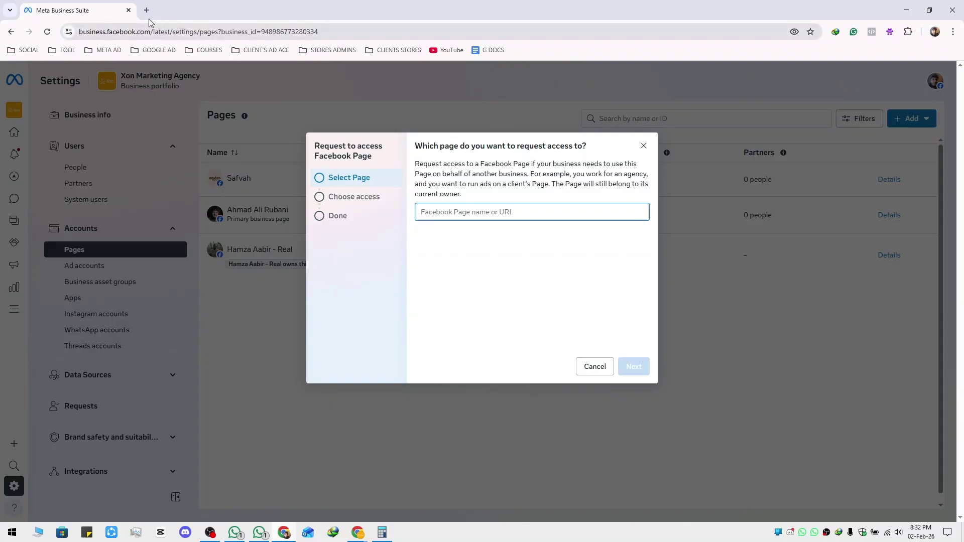
Open Facebook in a new tab from the SOCIAL bookmarks and go to the Home feed
click(23, 50)
middle_click(30, 84)
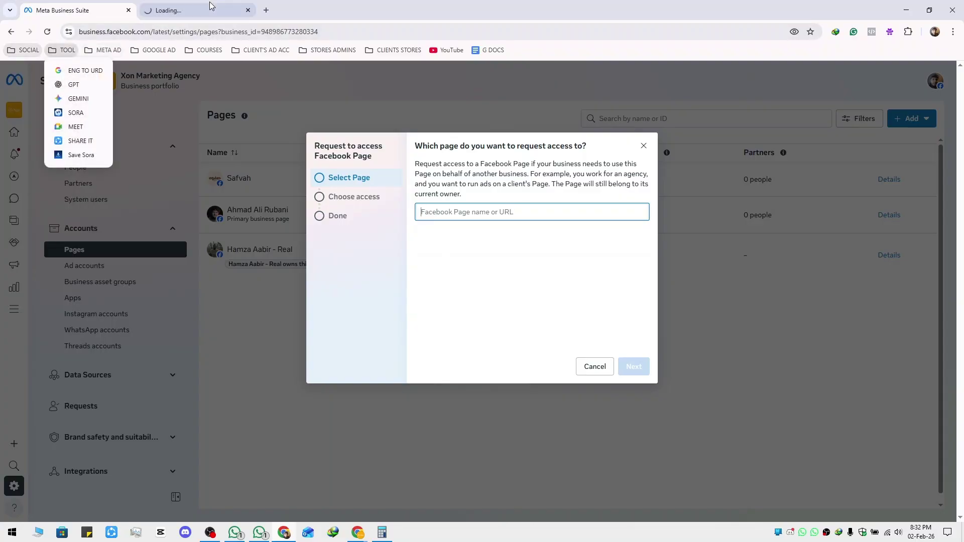
click(200, 10)
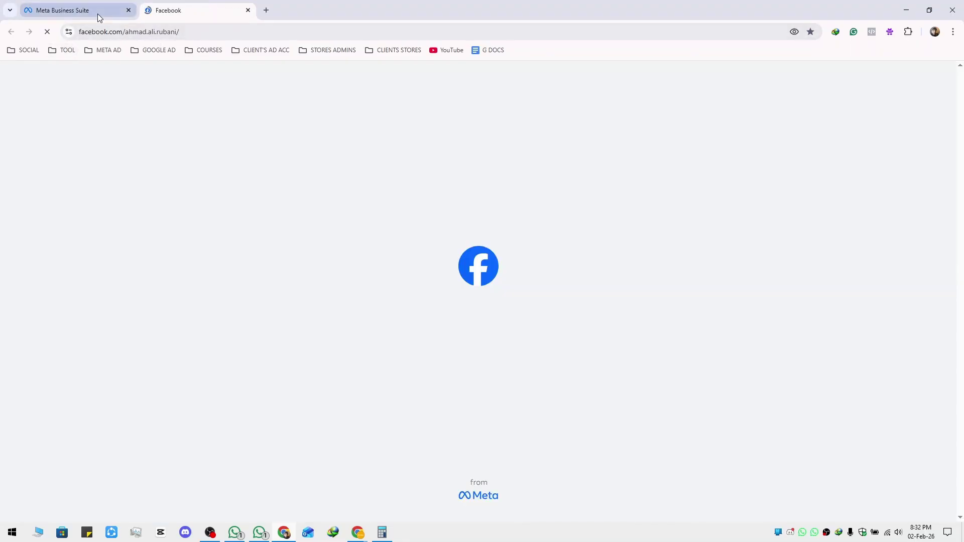
scroll(592, 149, down, 4)
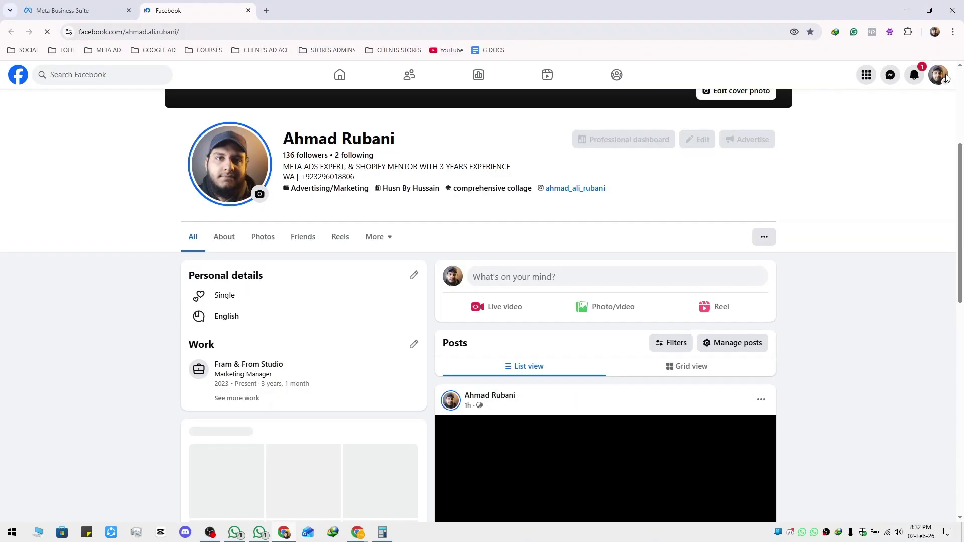
click(339, 75)
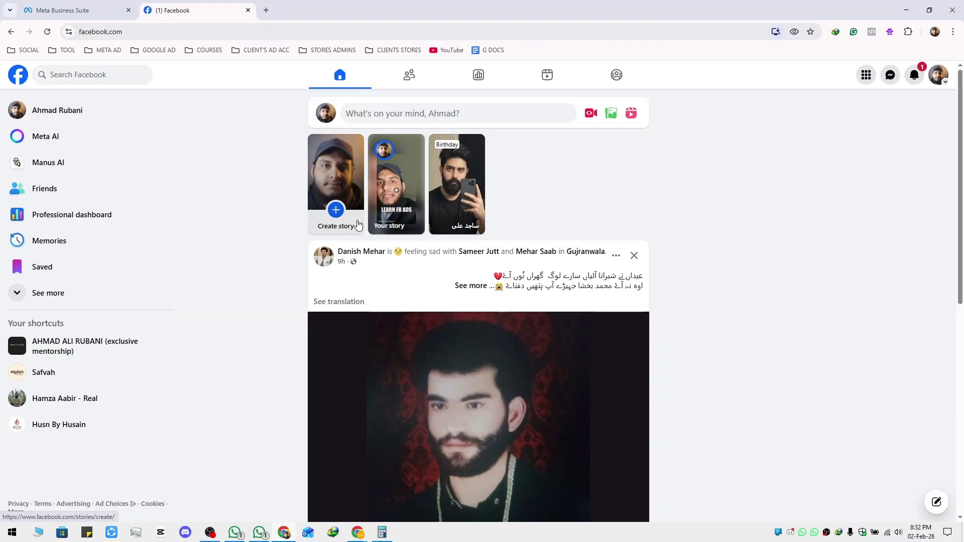
Open the Or'h Wear page, select its web address, and switch back to Business Suite
scroll(286, 247, down, 10)
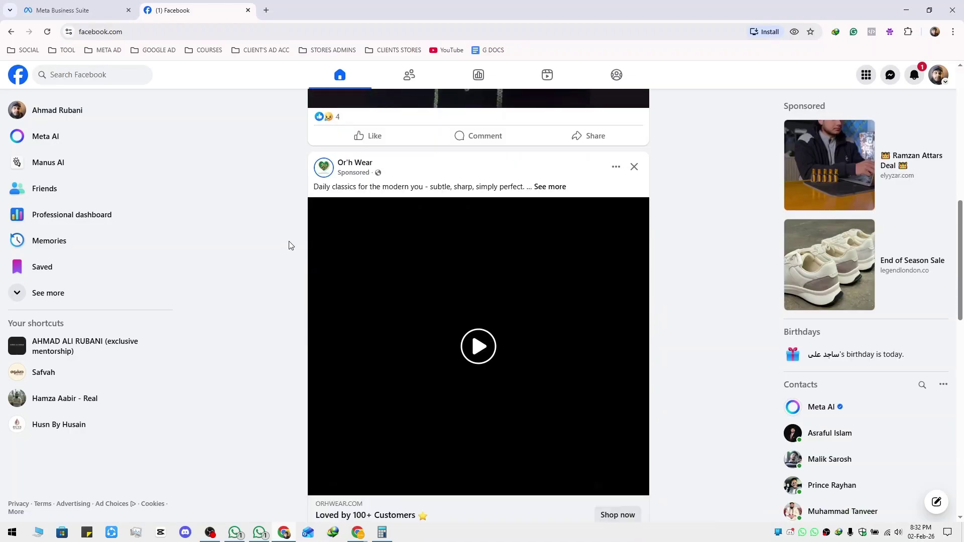
middle_click(361, 166)
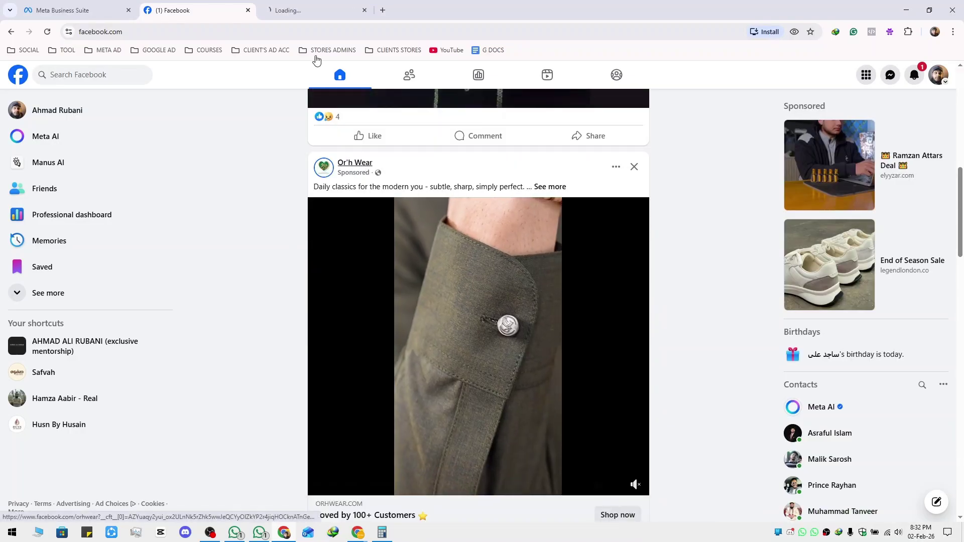
click(248, 10)
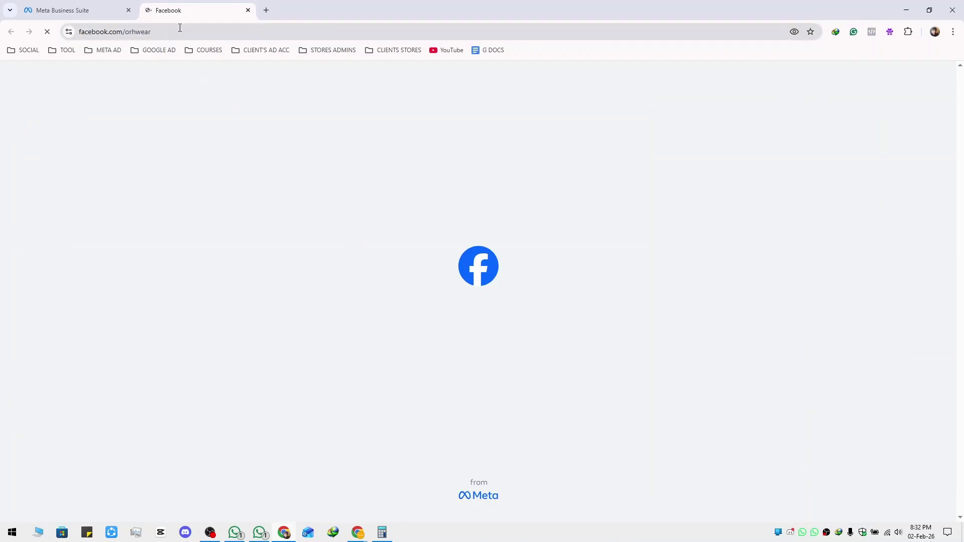
scroll(316, 321, down, 4)
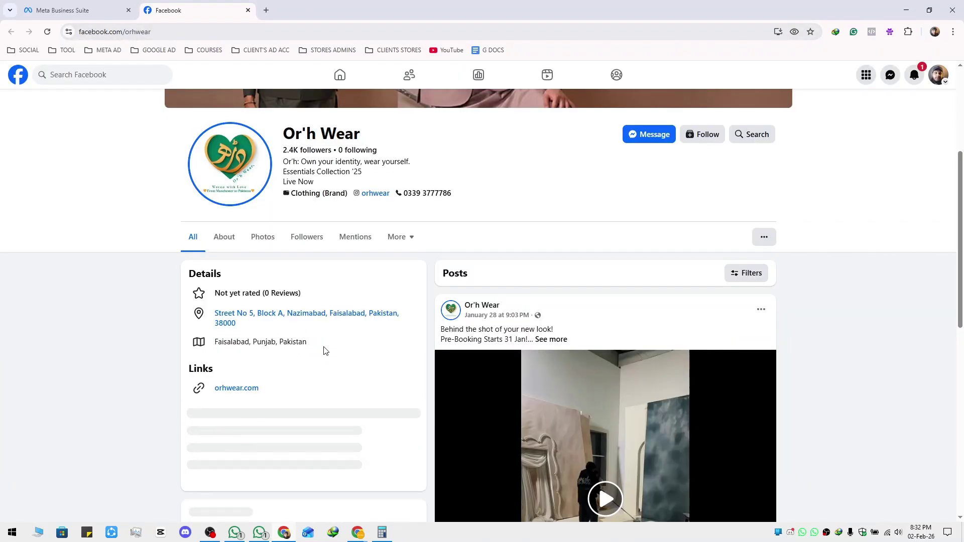
click(187, 33)
key(ctrl+c)
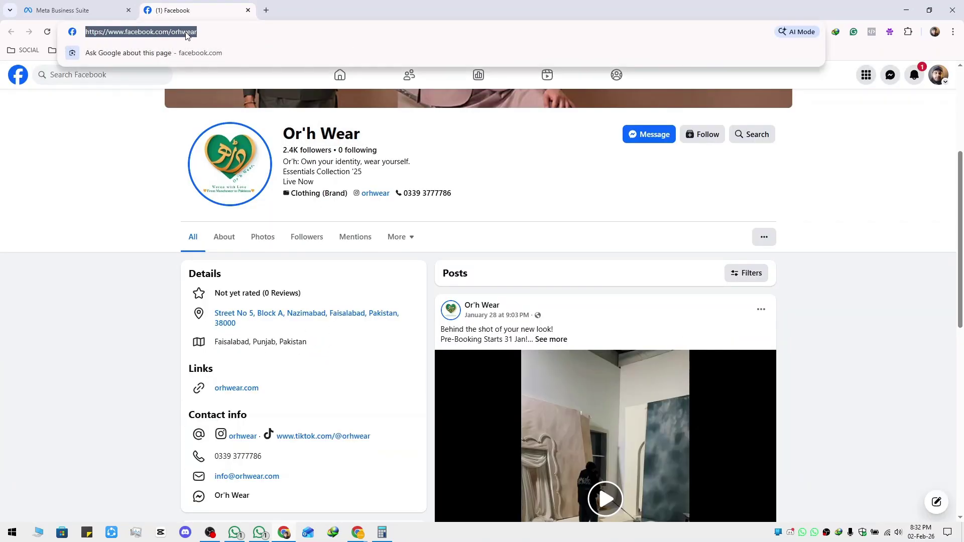
click(63, 10)
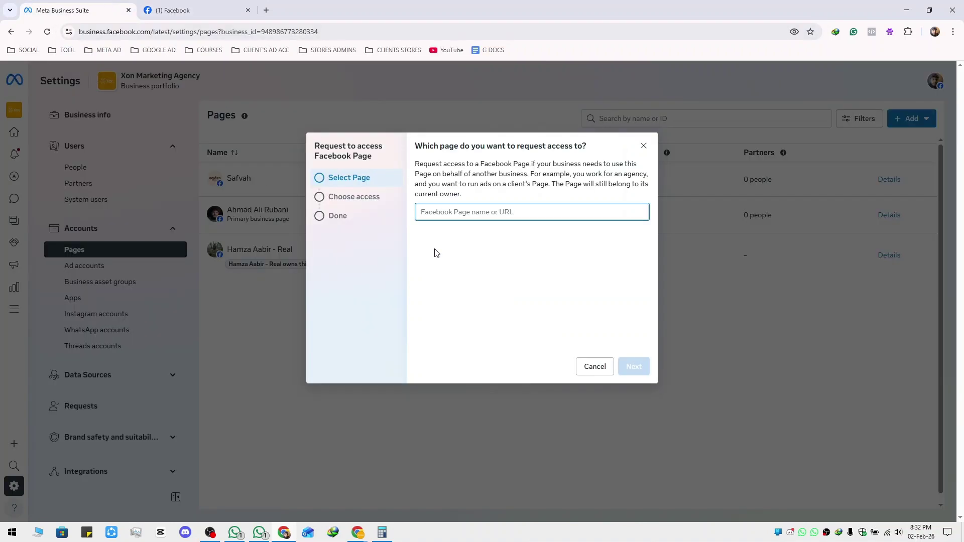
Paste the Or'h Wear URL into the Page field and select Or'h Wear from the results
key(ctrl+v)
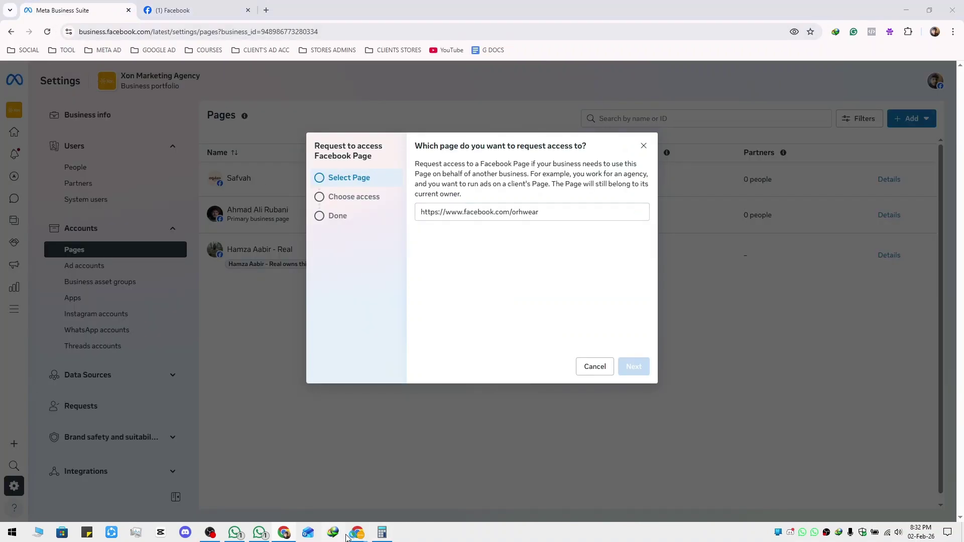
click(333, 532)
click(311, 467)
click(236, 8)
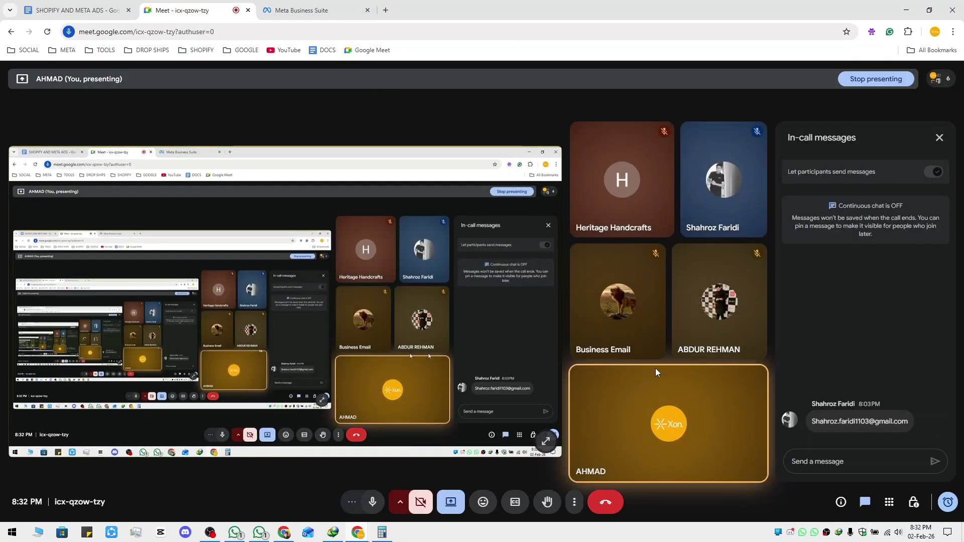
click(286, 487)
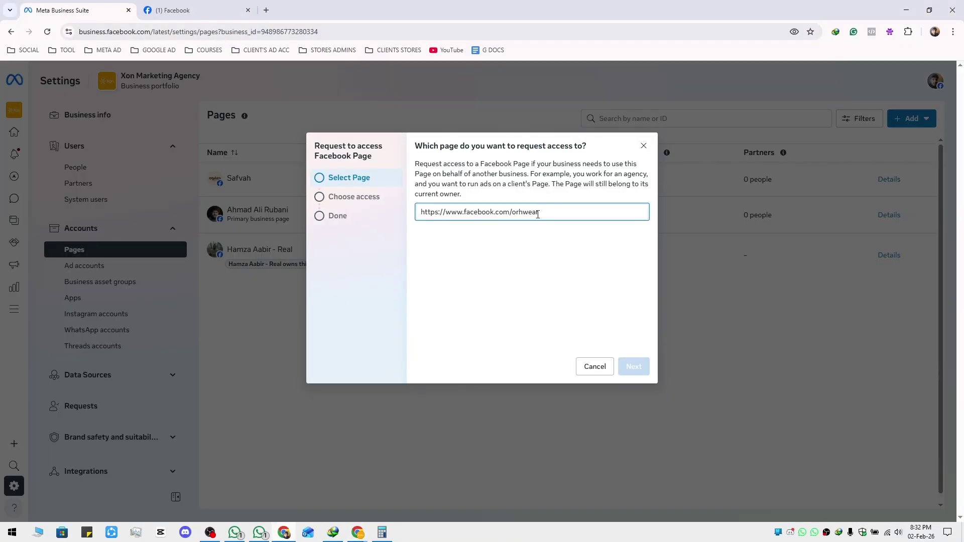
click(607, 297)
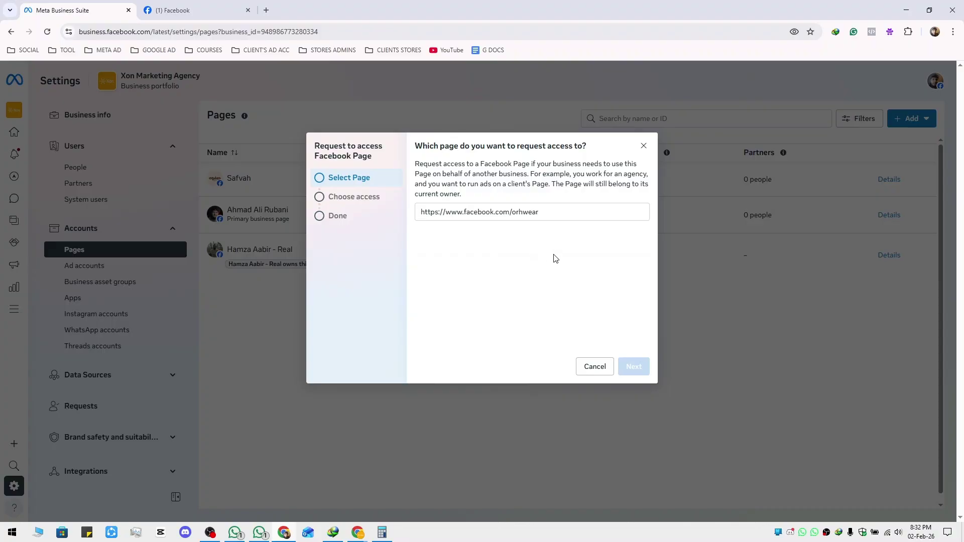
click(558, 214)
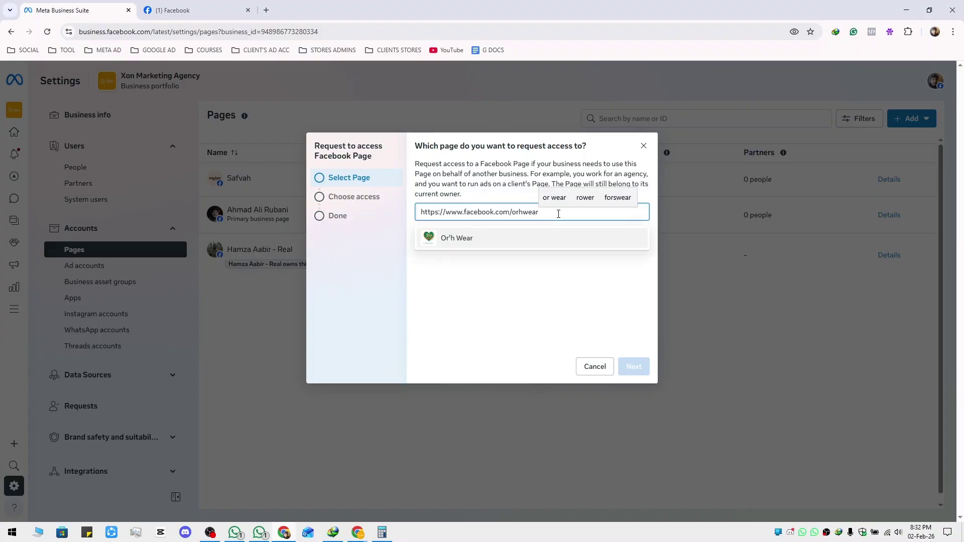
click(474, 245)
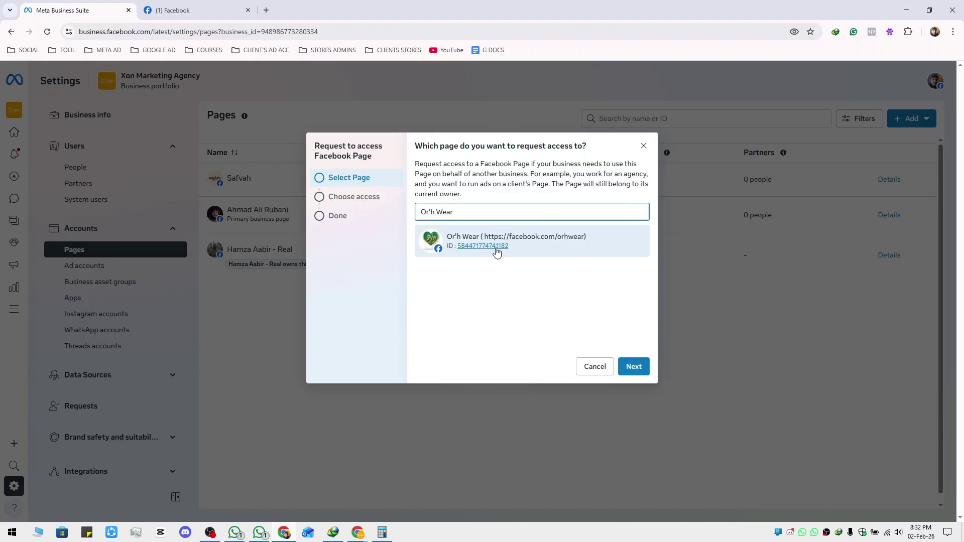
Continue to access levels, turn on Full control, then go back to page selection
click(635, 367)
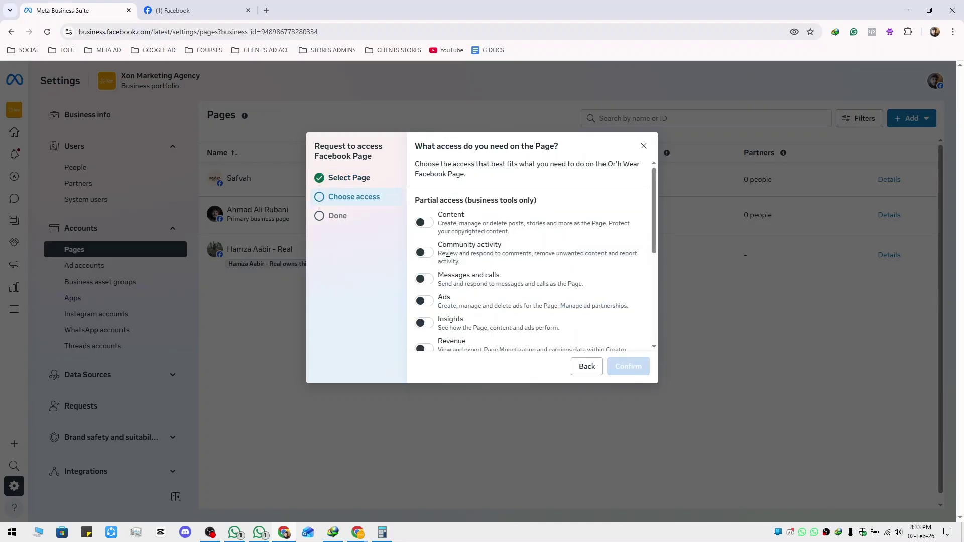
scroll(448, 253, down, 5)
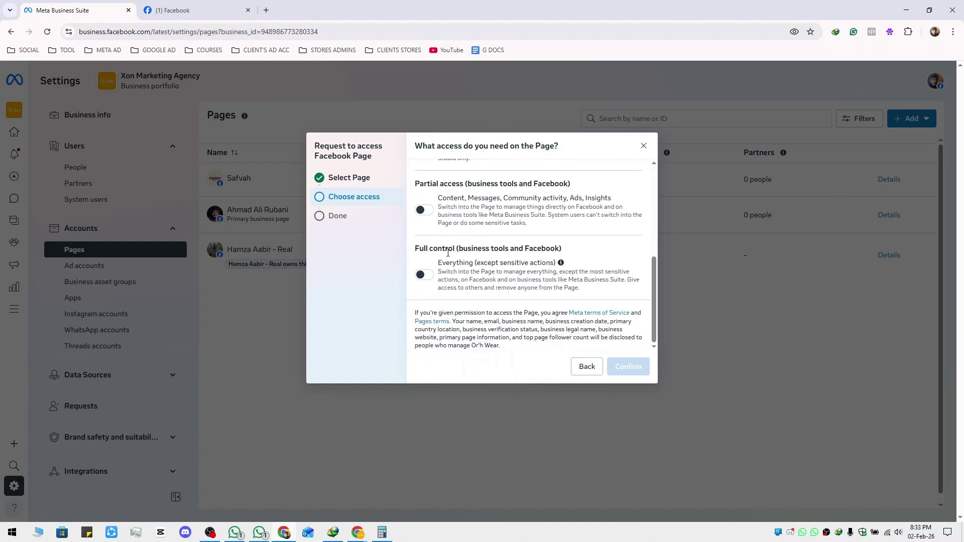
click(424, 274)
scroll(437, 241, up, 5)
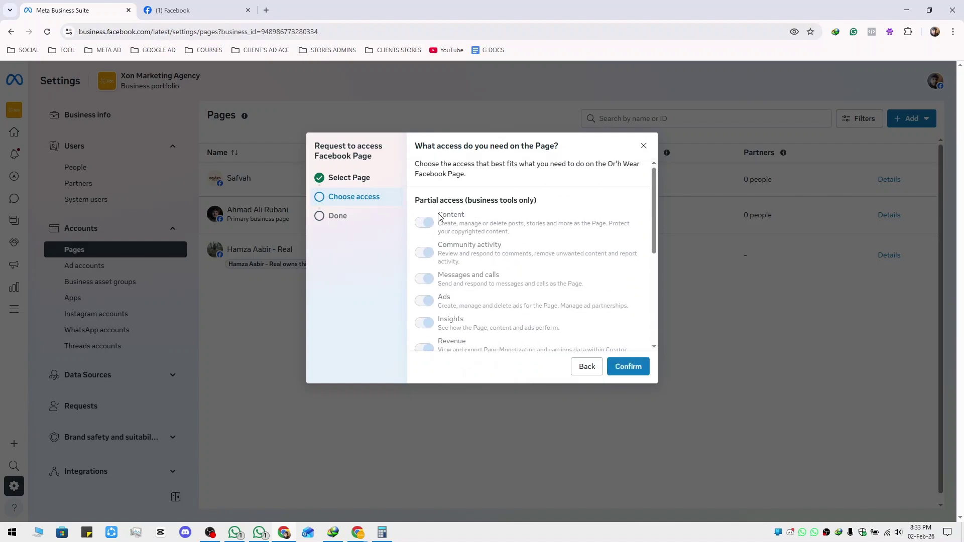
scroll(450, 281, down, 5)
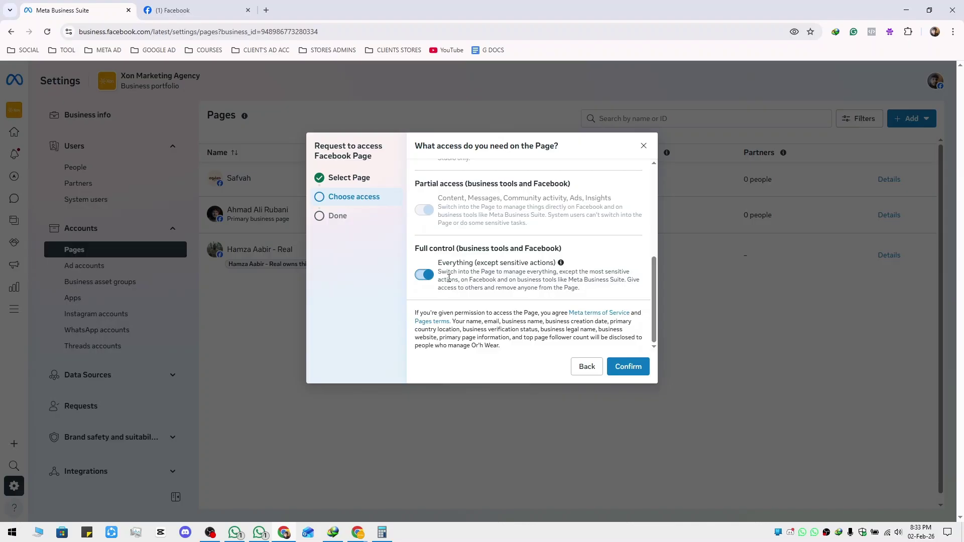
click(587, 367)
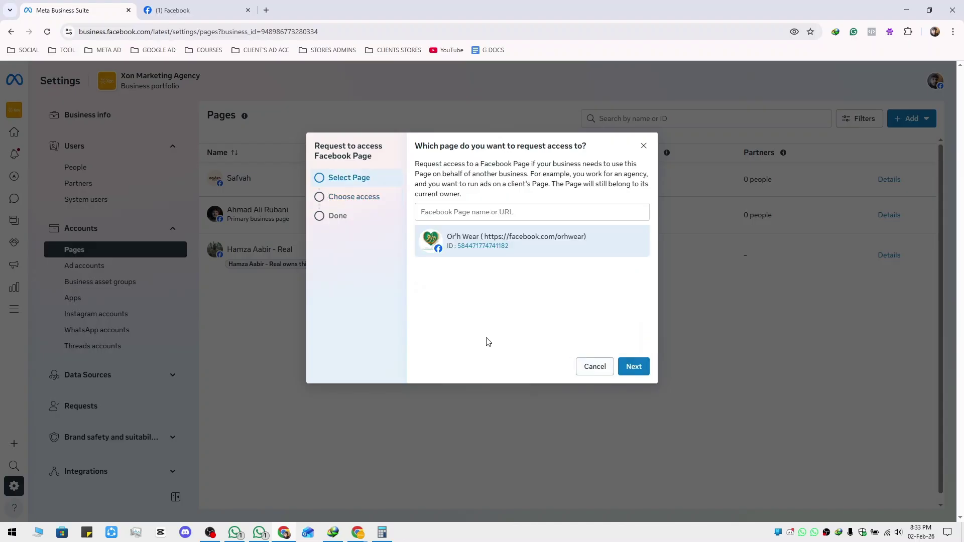
Cancel the access request and open Facebook Settings at the Pages section
click(583, 368)
click(213, 6)
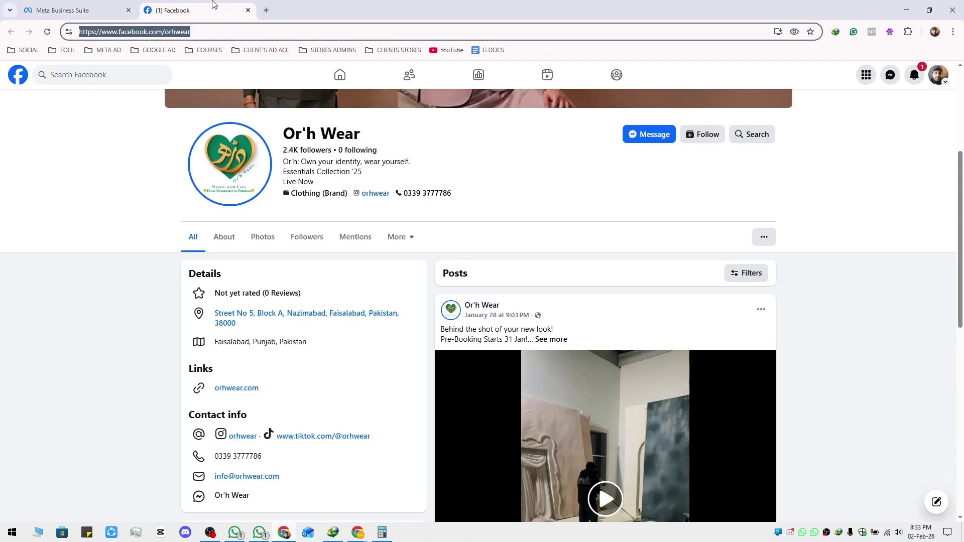
click(938, 75)
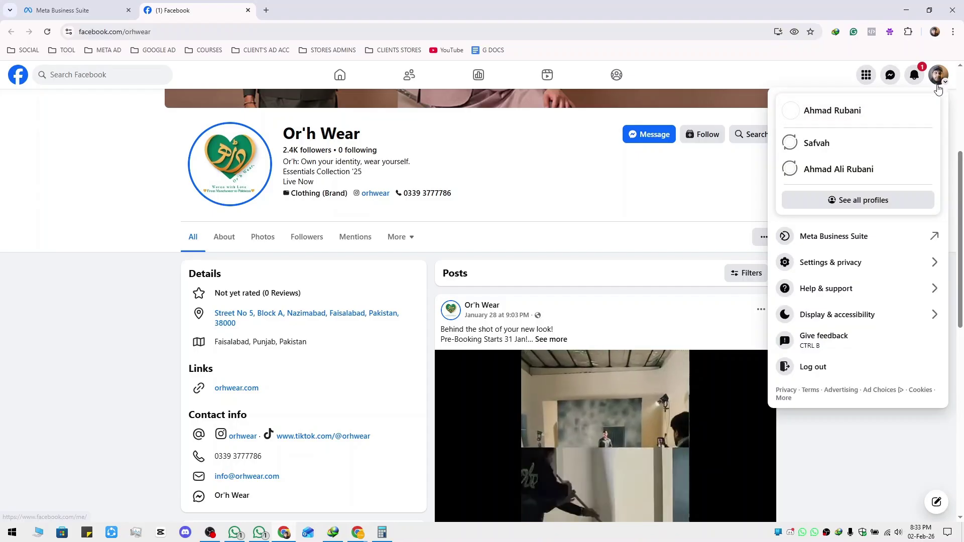
click(859, 271)
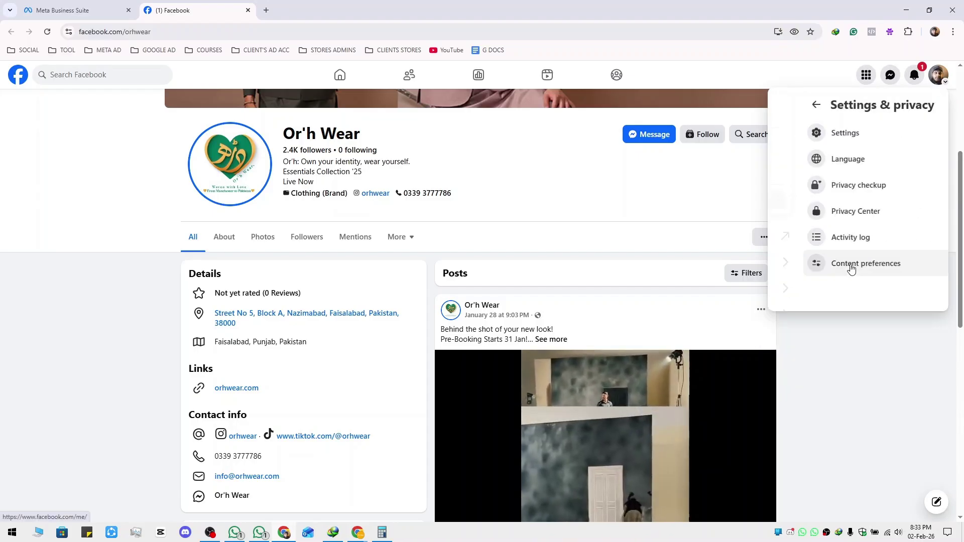
click(846, 136)
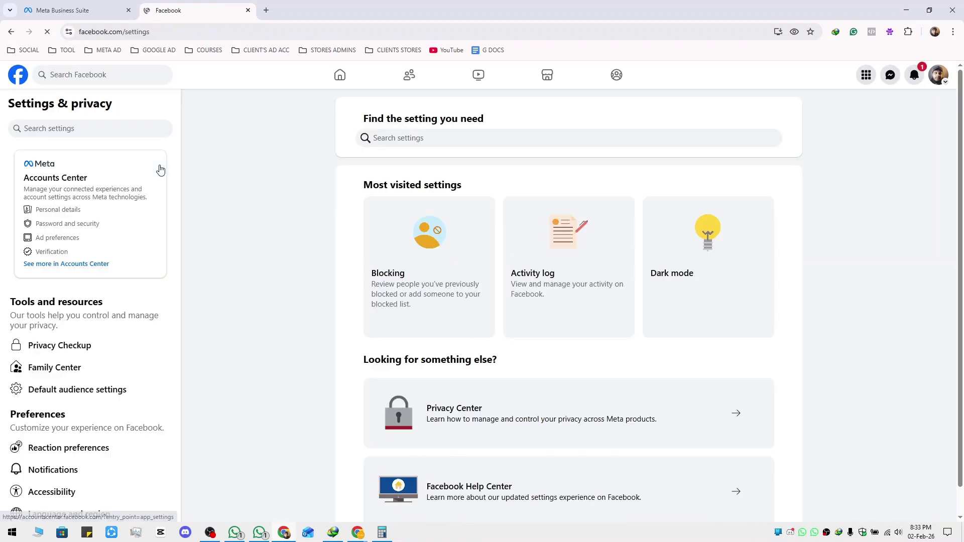
scroll(78, 338, down, 5)
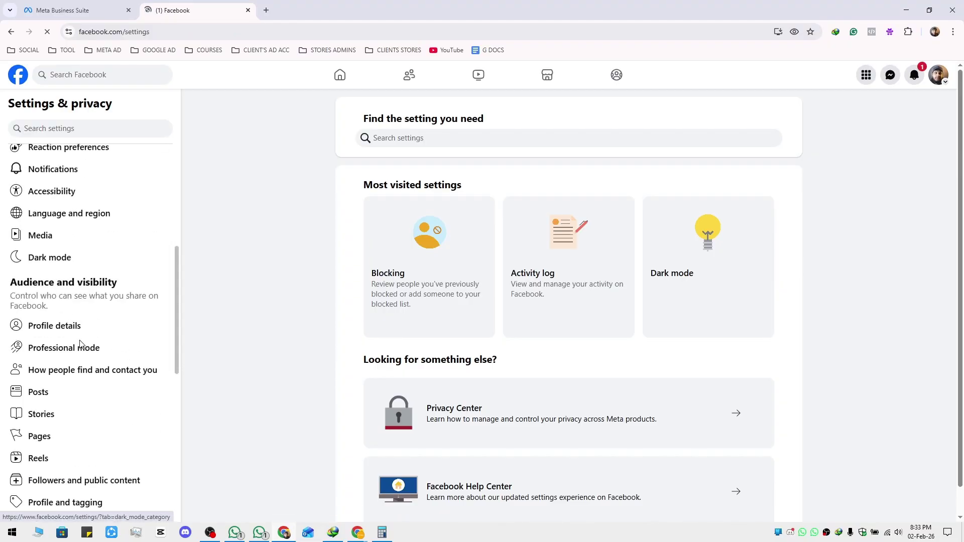
scroll(56, 341, down, 2)
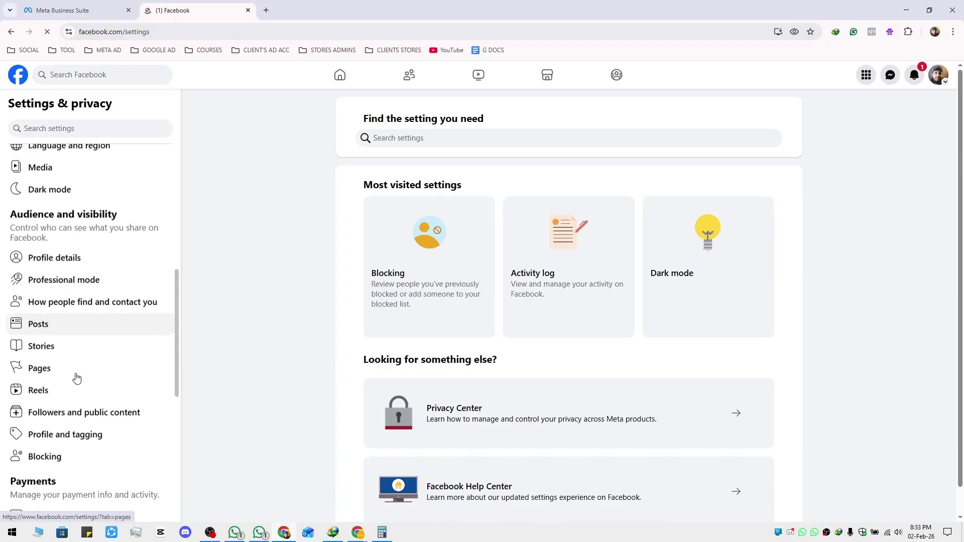
click(40, 336)
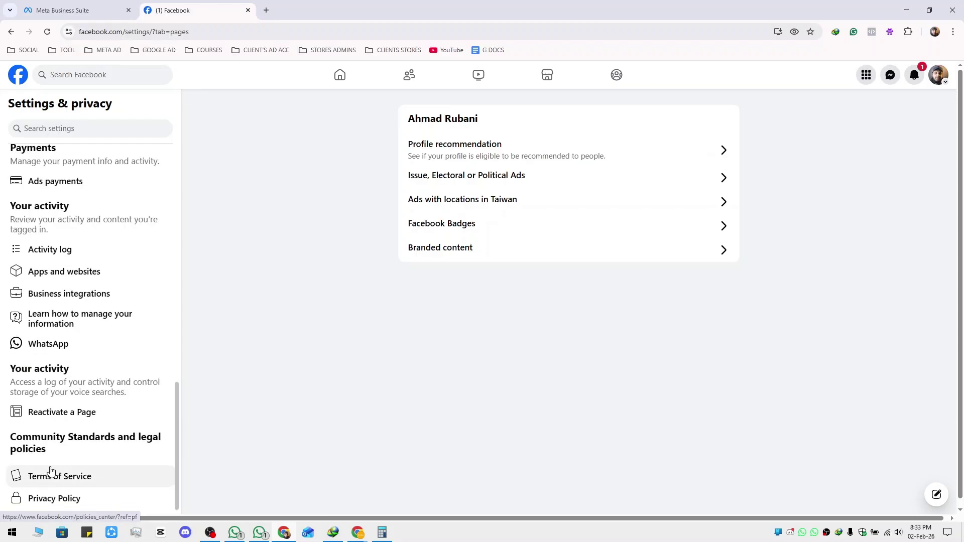
Open Profile recommendation and switch to acting as the business Page profile
scroll(55, 467, up, 6)
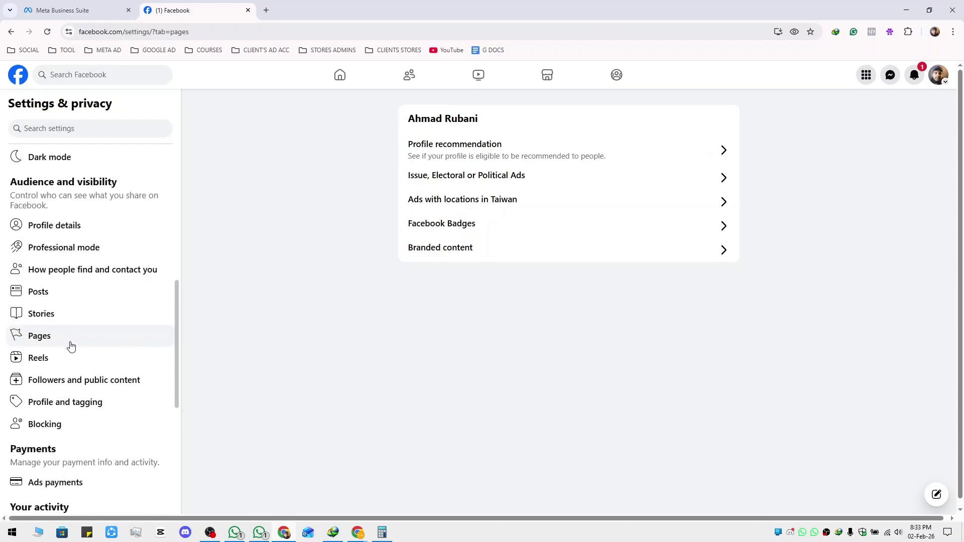
scroll(75, 355, up, 4)
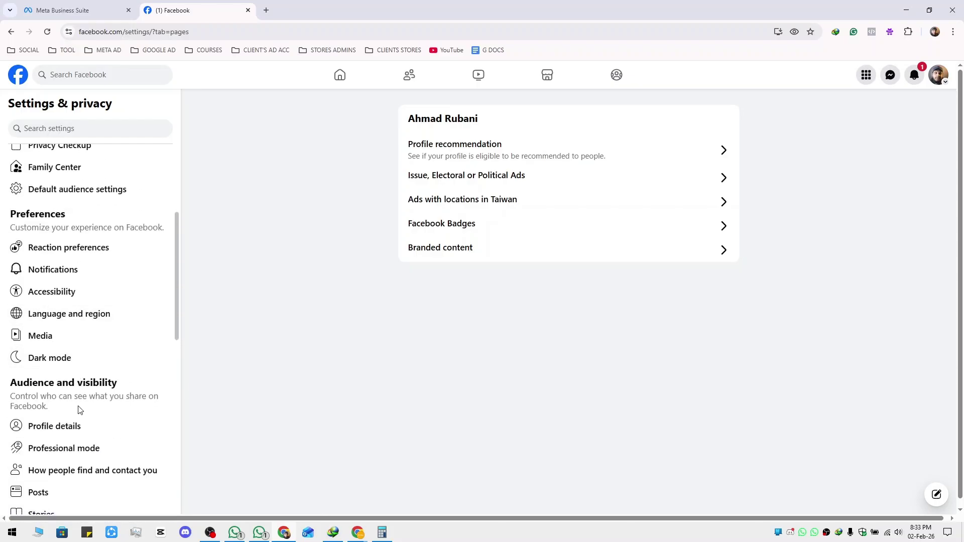
scroll(81, 411, up, 4)
scroll(80, 410, down, 4)
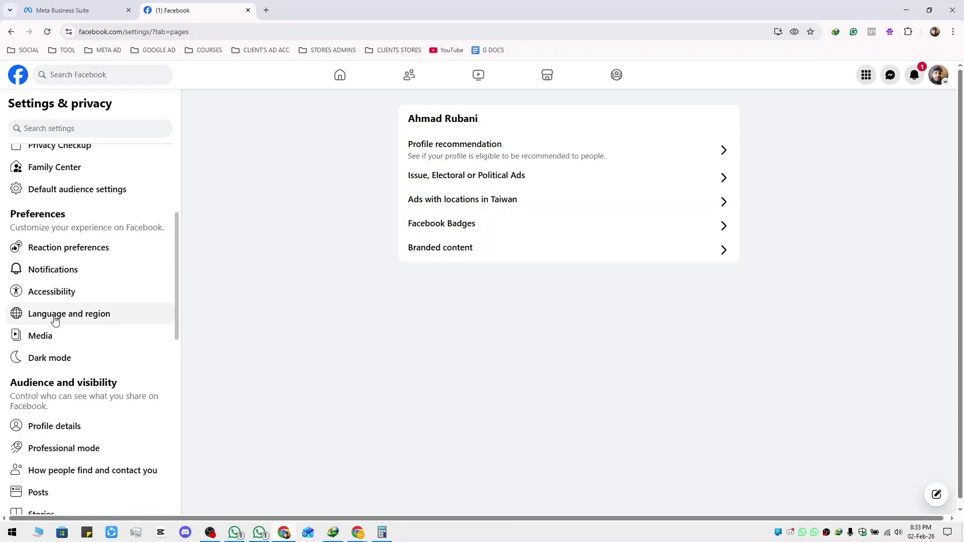
scroll(87, 389, down, 2)
scroll(82, 404, down, 4)
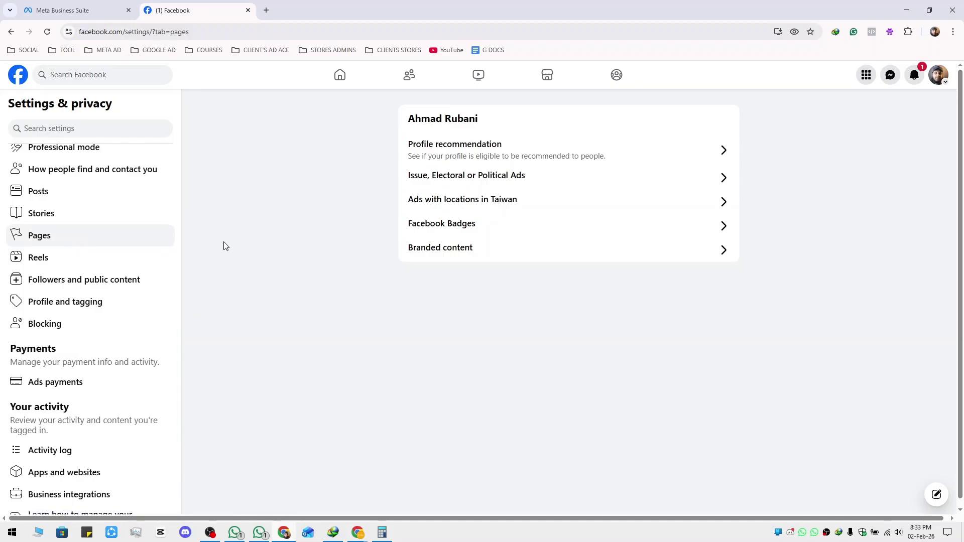
click(634, 159)
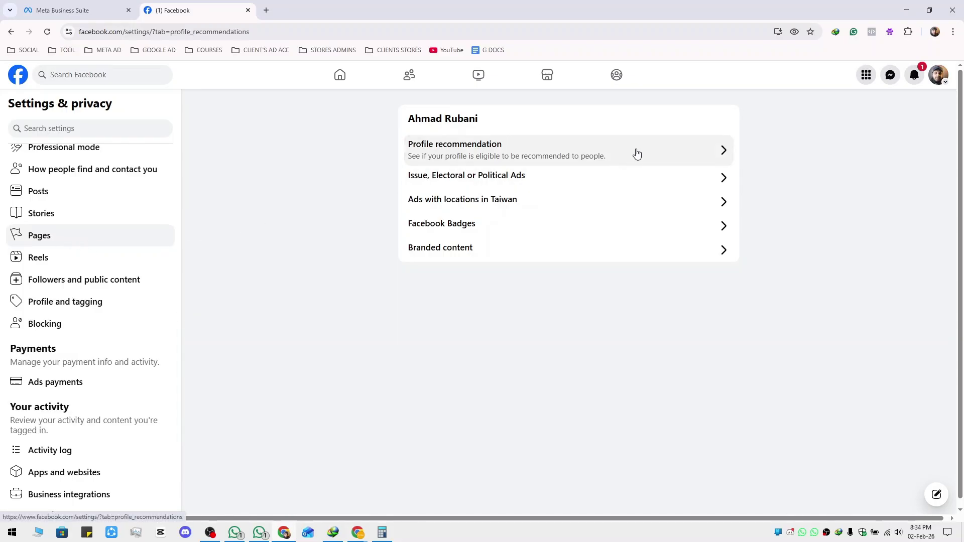
click(934, 82)
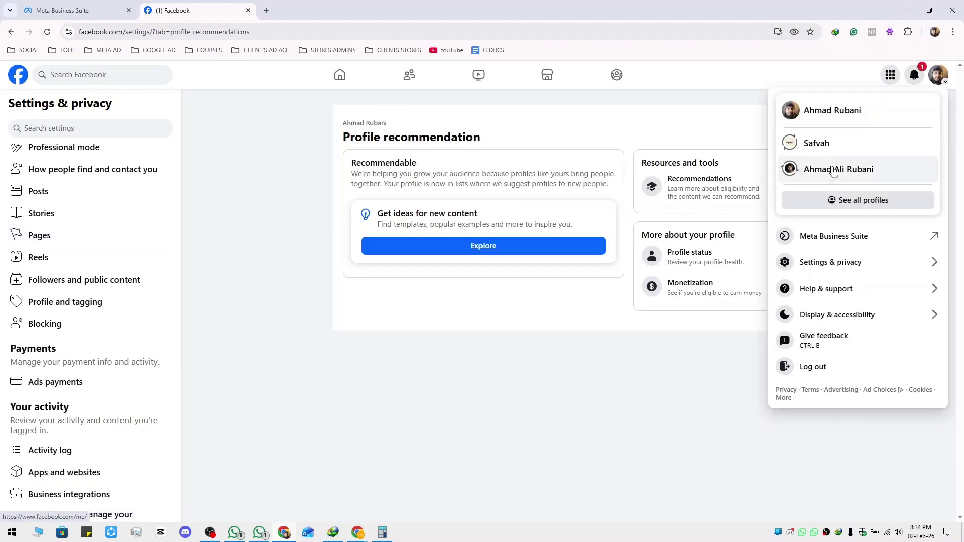
click(836, 170)
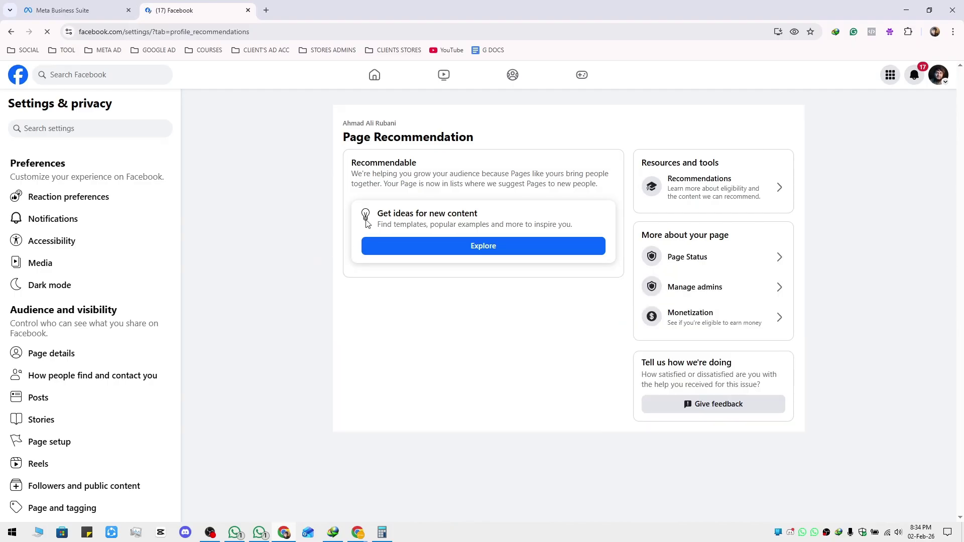
Open Page access, highlighting Xon Marketing Agency's portfolio access and the Page name, then close the tab
scroll(99, 319, down, 2)
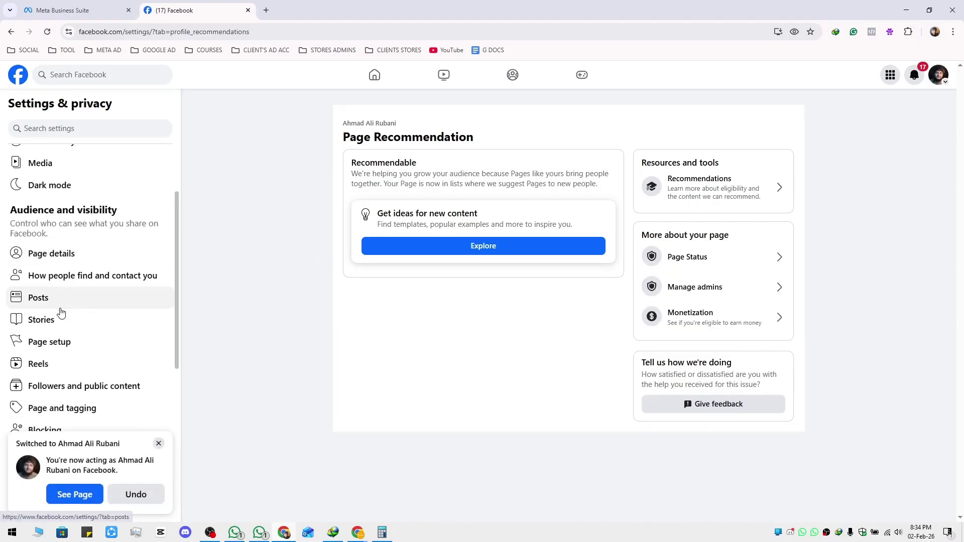
click(51, 343)
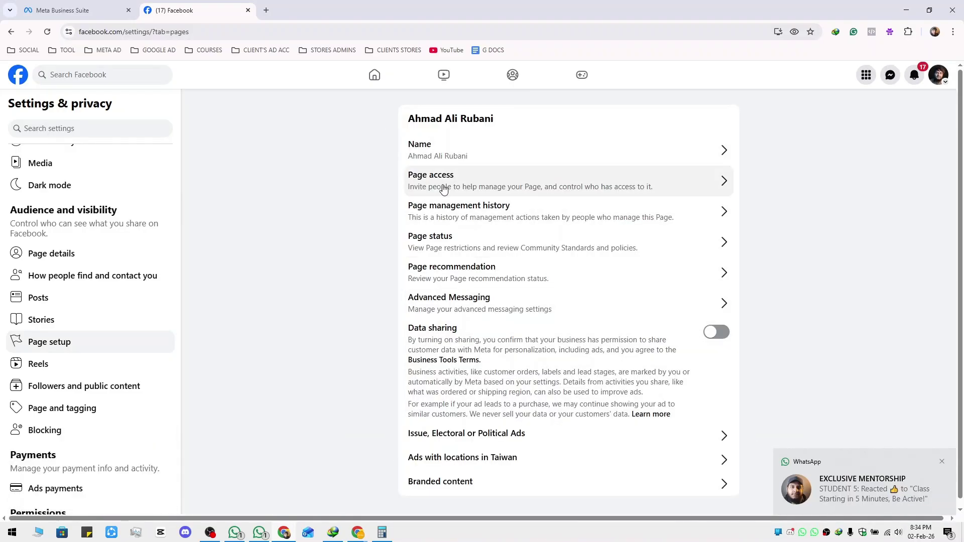
click(508, 185)
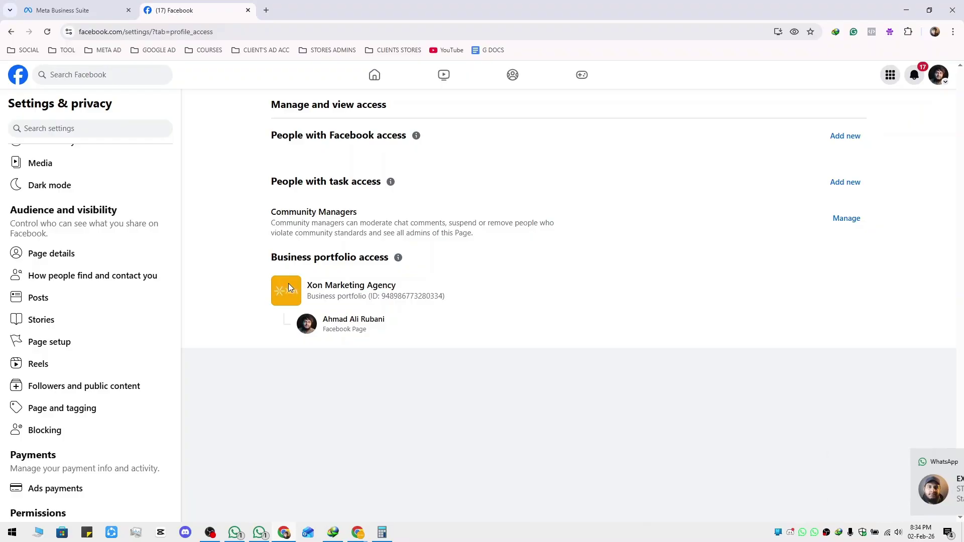
drag(308, 285, 397, 287)
mouse_move(394, 323)
mouse_down()
mouse_move(322, 321)
mouse_move(394, 324)
mouse_up()
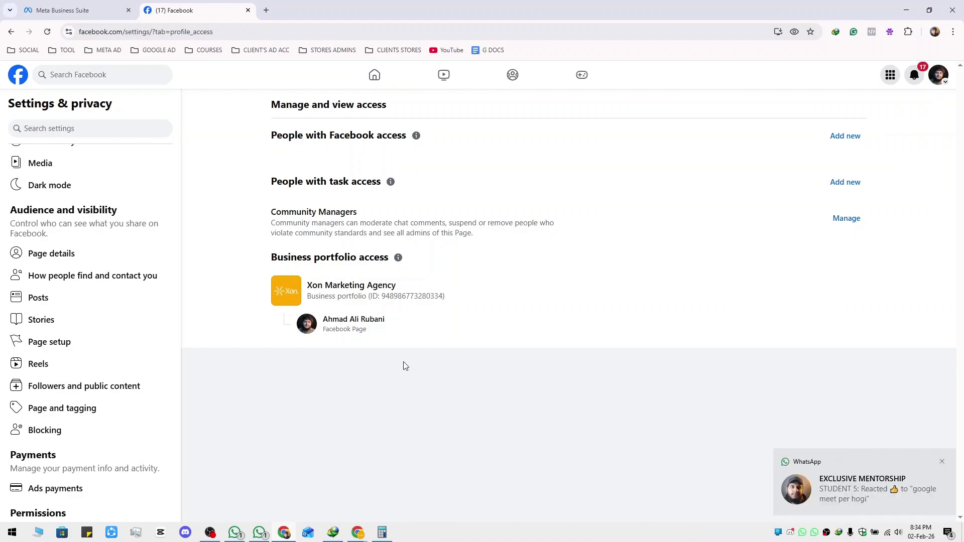
middle_click(205, 7)
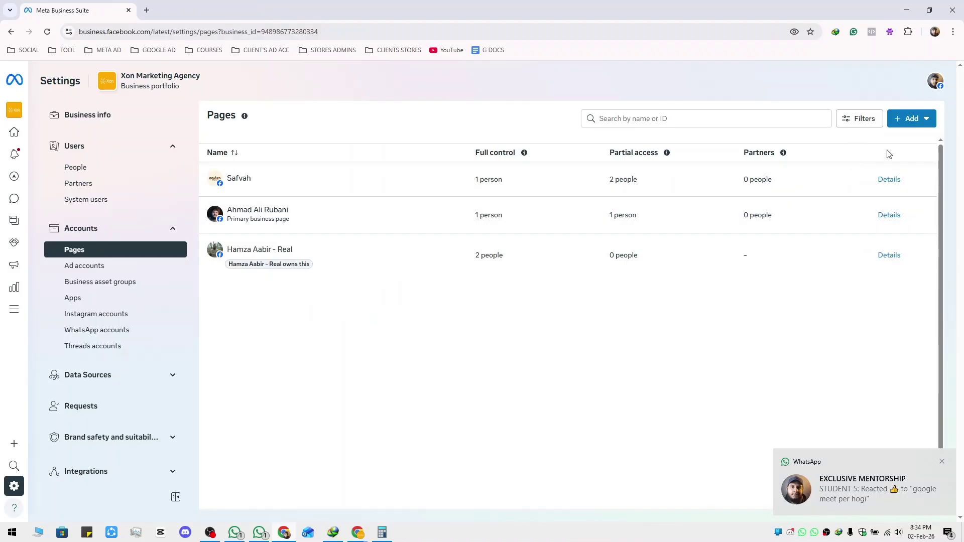
click(914, 120)
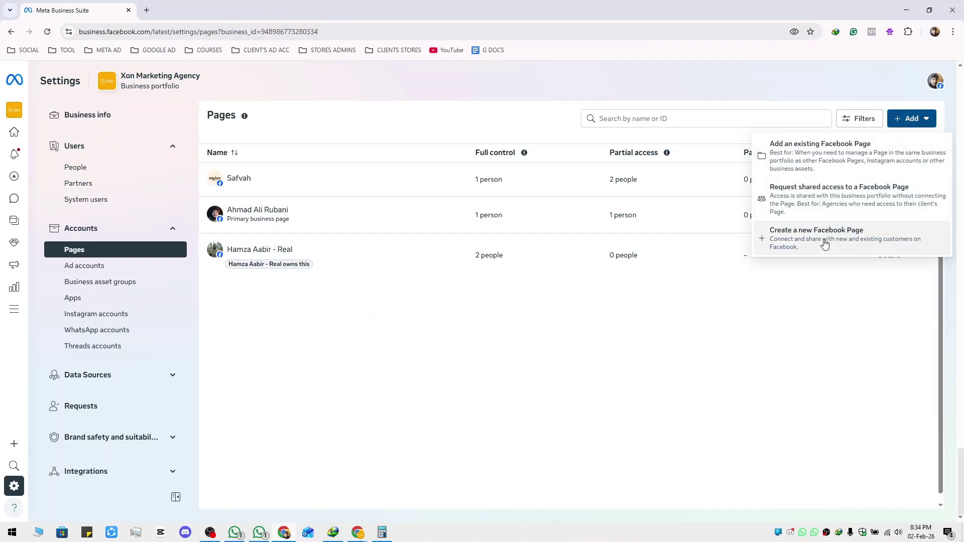
click(620, 322)
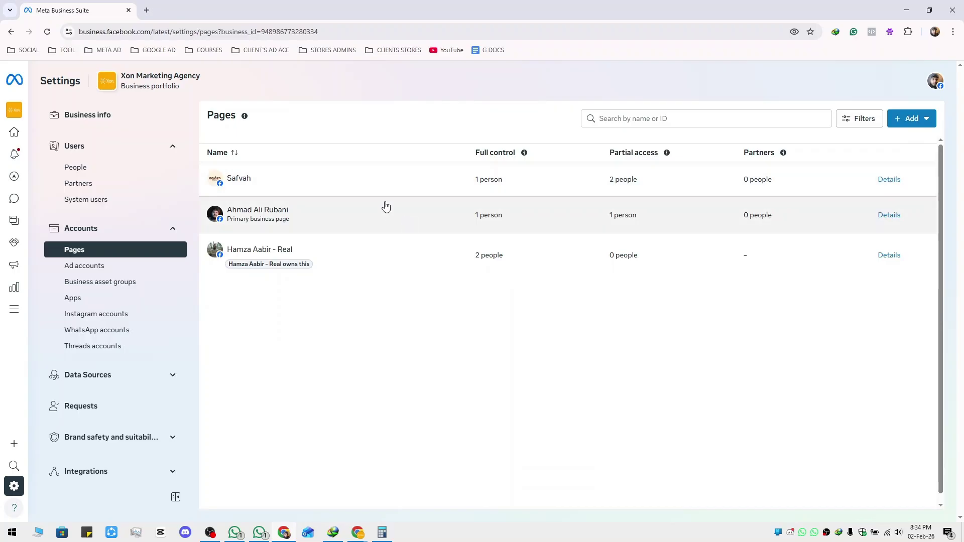
Open Ad accounts > Add > Request access and toggle the 'I don't have the ad account ID' help
click(110, 273)
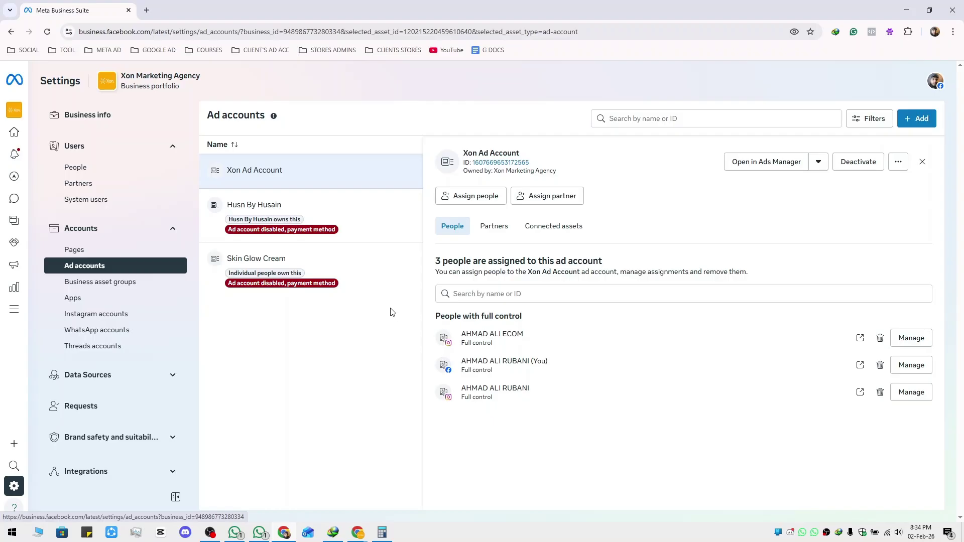
click(923, 121)
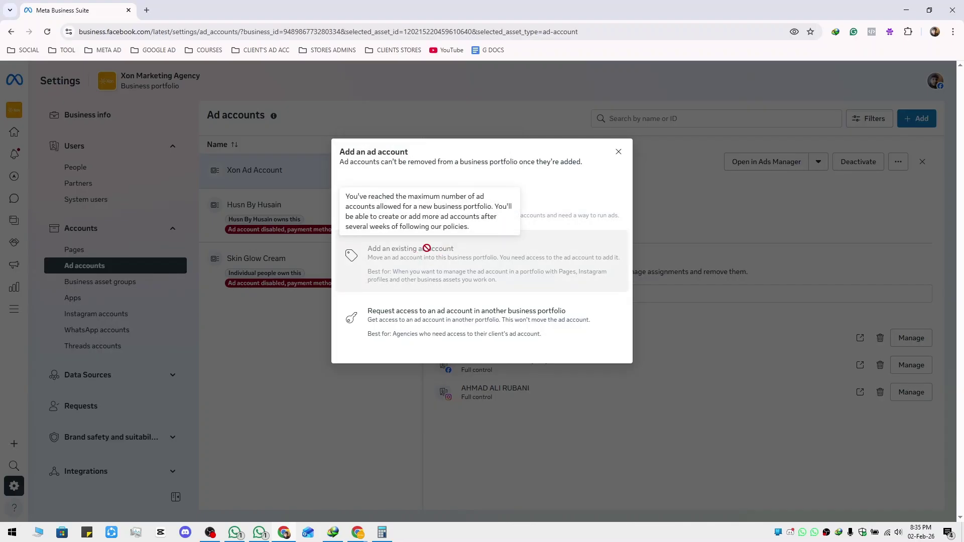
click(447, 327)
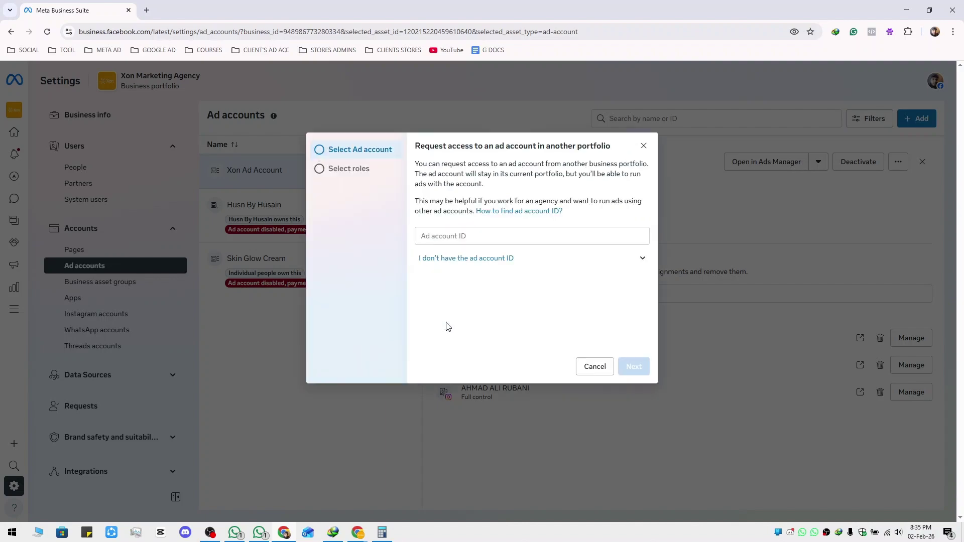
click(471, 237)
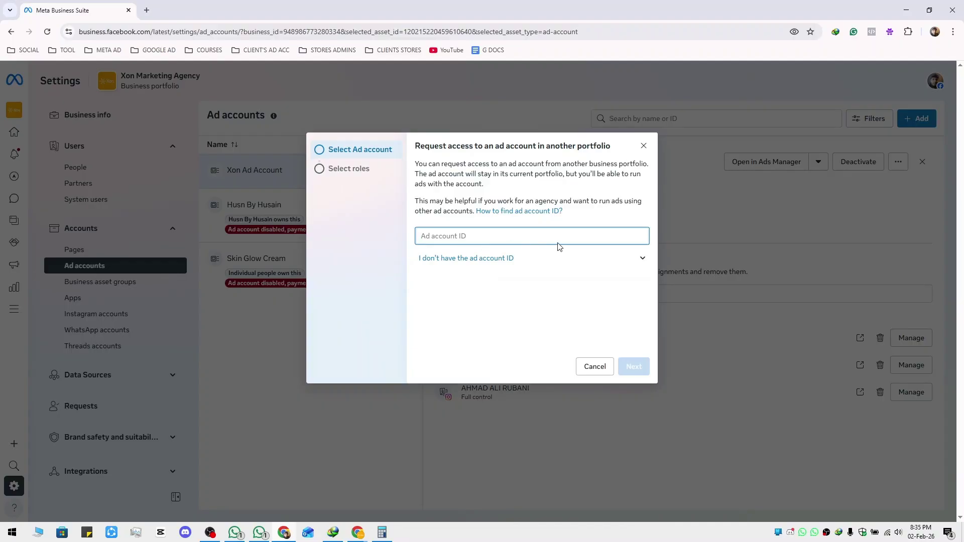
click(640, 258)
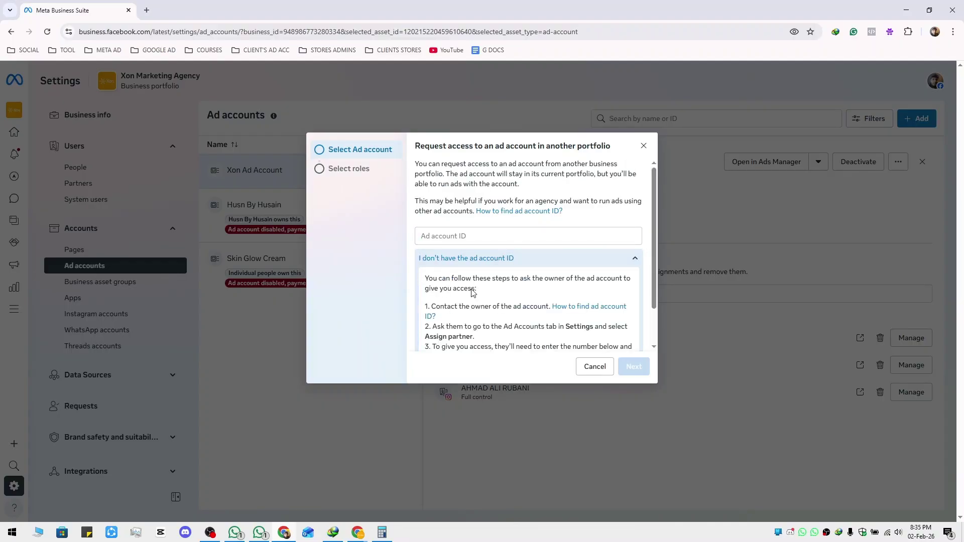
click(635, 258)
Open the Xon ad account in Ads Manager from the Meta bookmarks
click(108, 50)
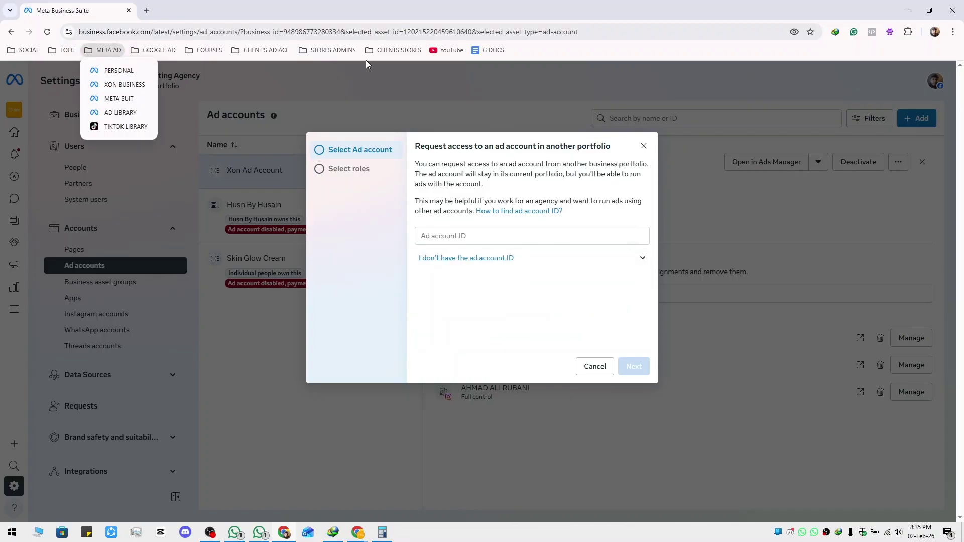
mouse_move(262, 50)
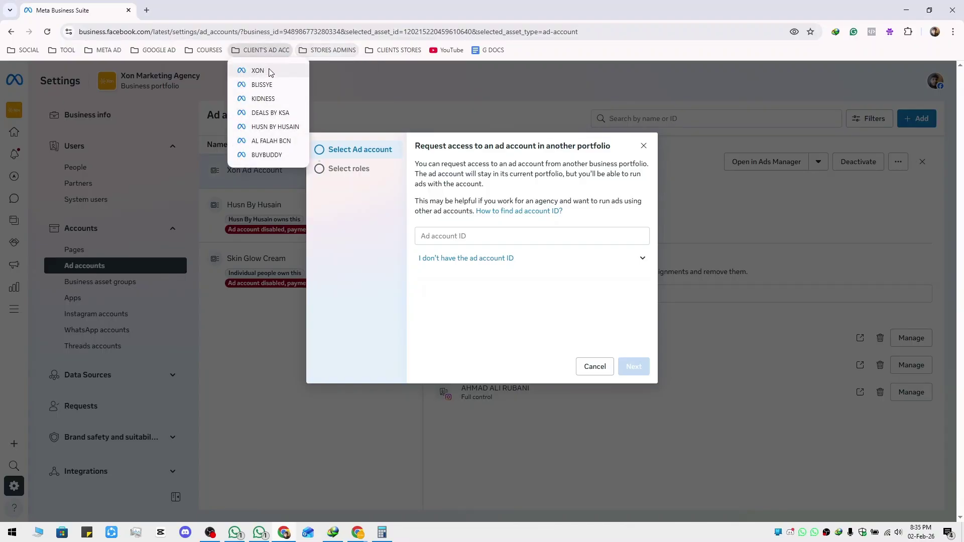
click(258, 71)
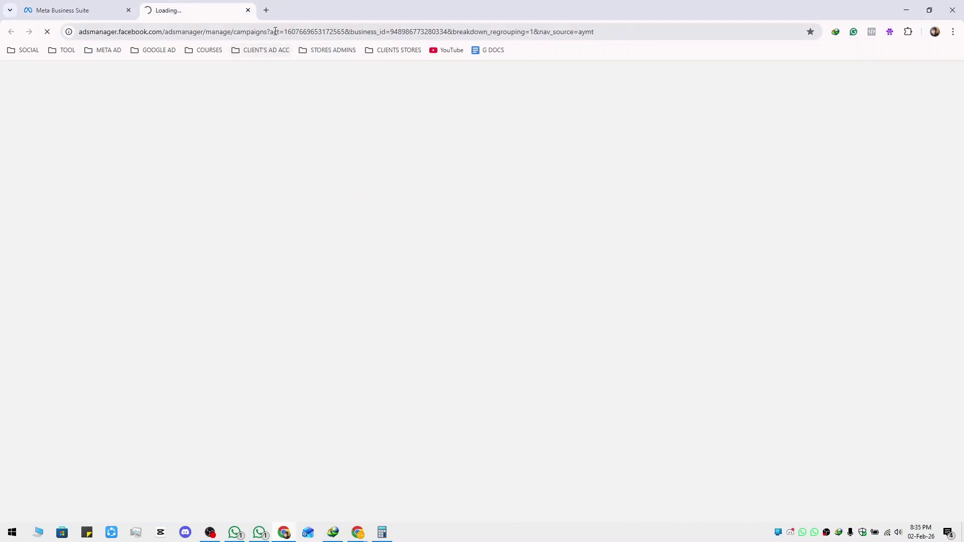
drag(283, 32, 346, 29)
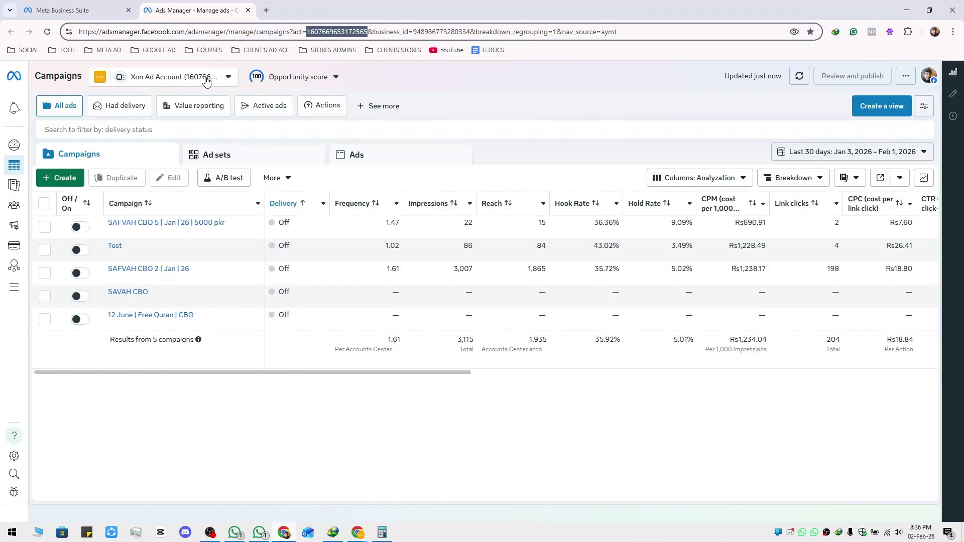
click(213, 79)
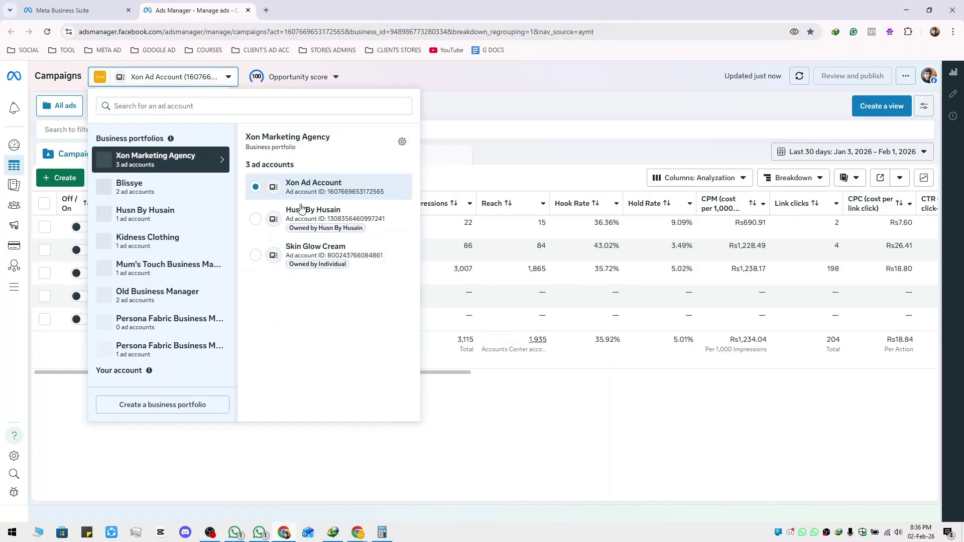
drag(327, 192, 395, 195)
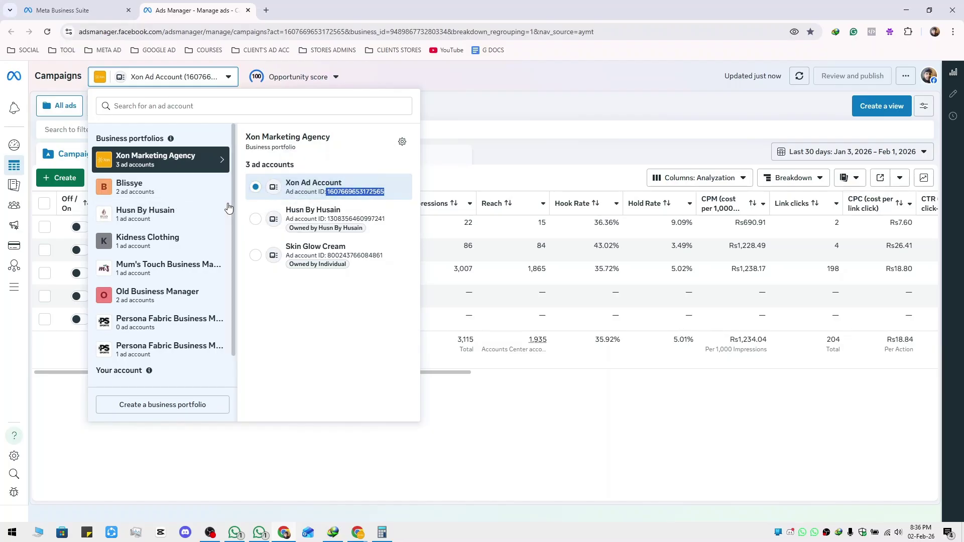
scroll(161, 309, down, 1)
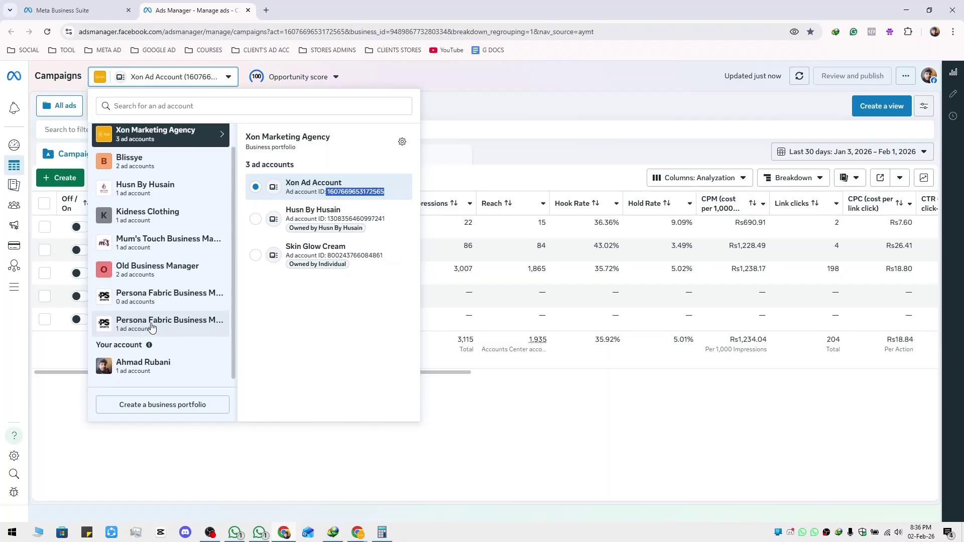
scroll(166, 302, up, 1)
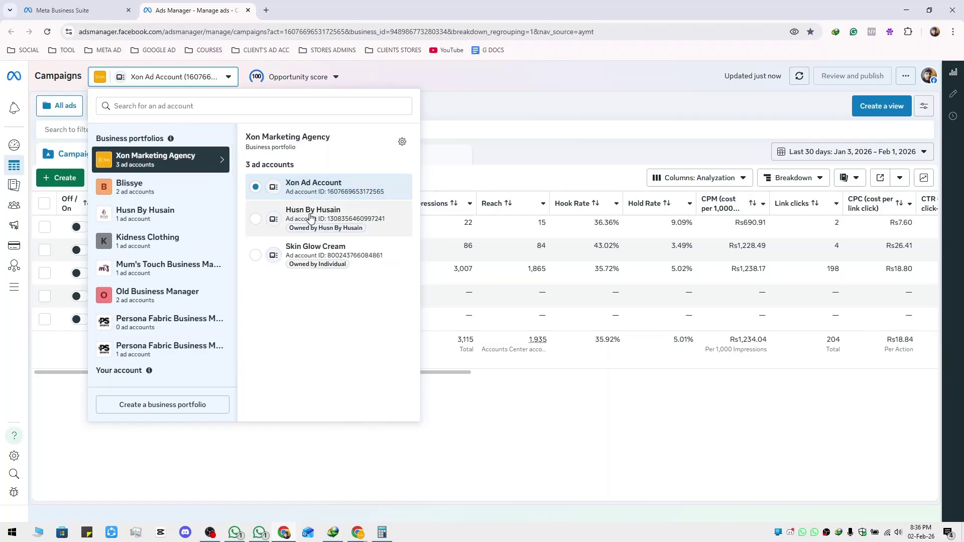
drag(327, 219, 388, 224)
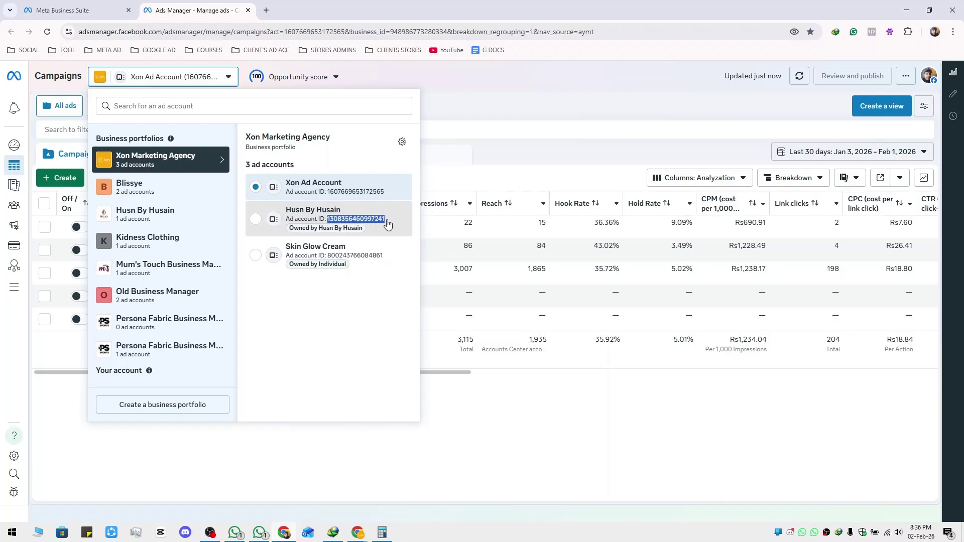
key(ctrl+c)
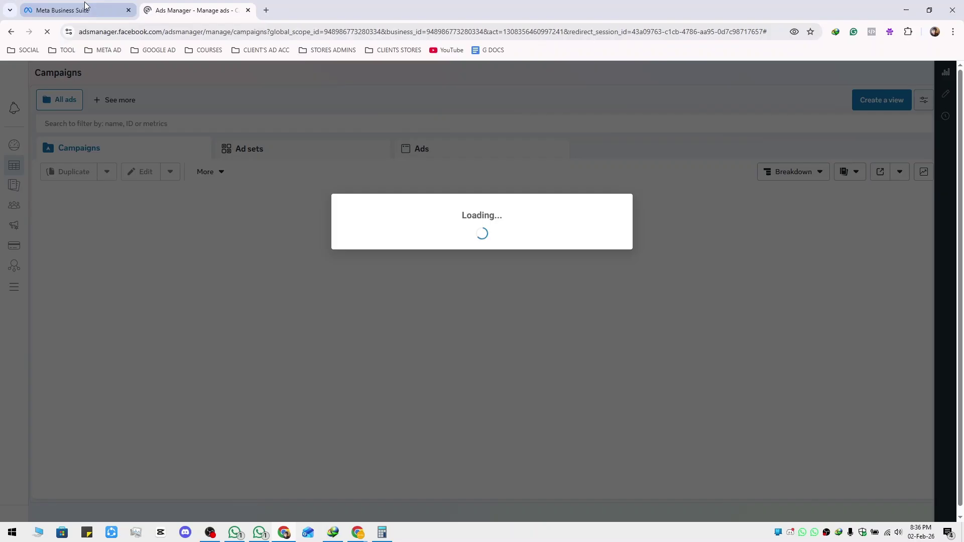
Copy the Skin Glow Cream ad account ID instead and return to Business Suite
click(85, 6)
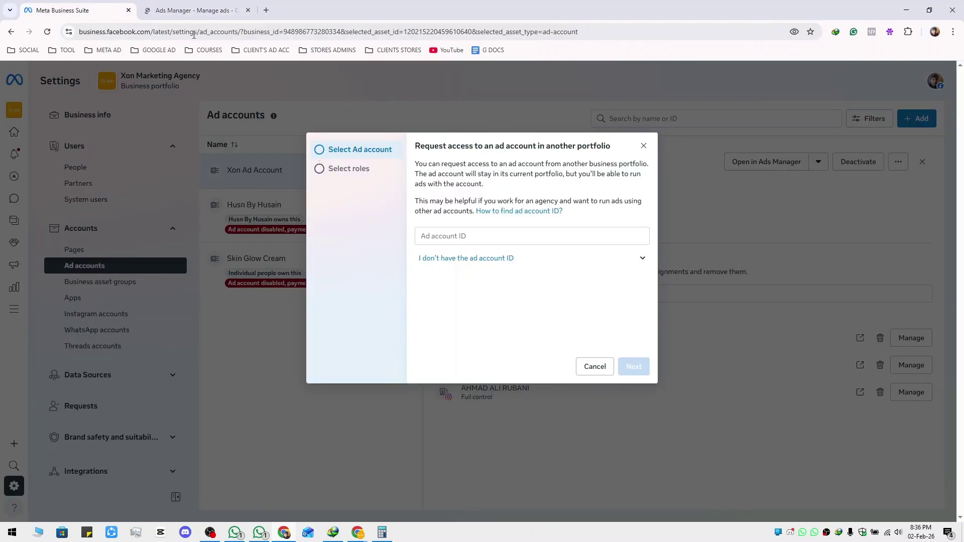
click(202, 11)
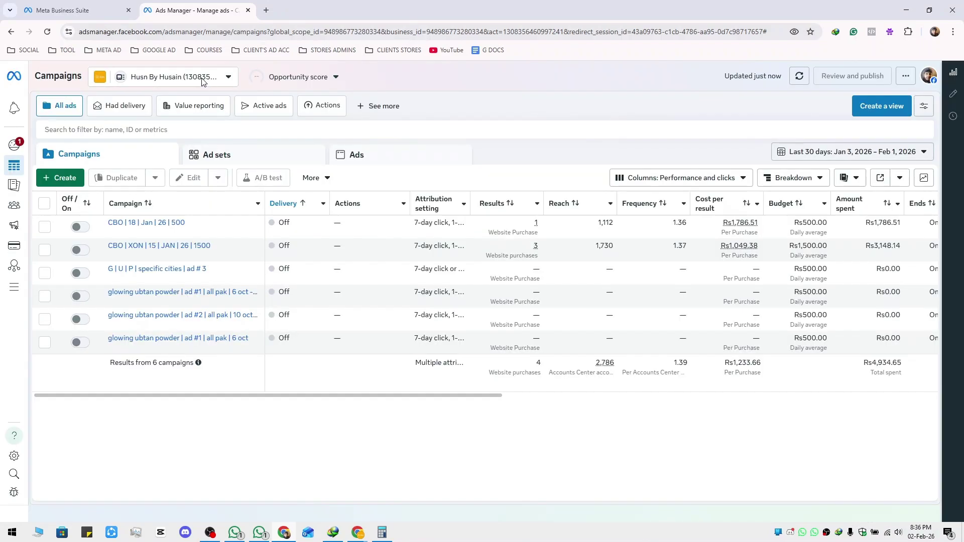
click(201, 79)
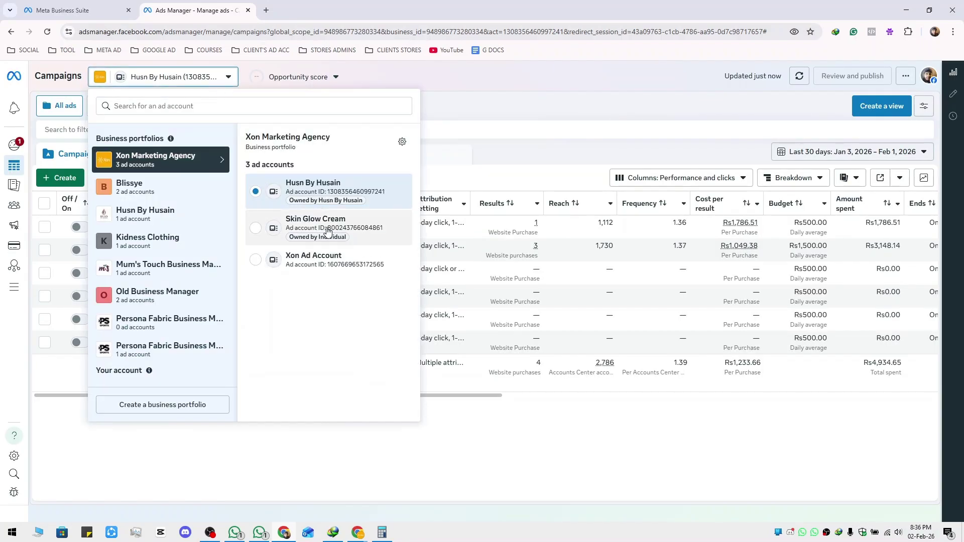
drag(327, 229, 384, 231)
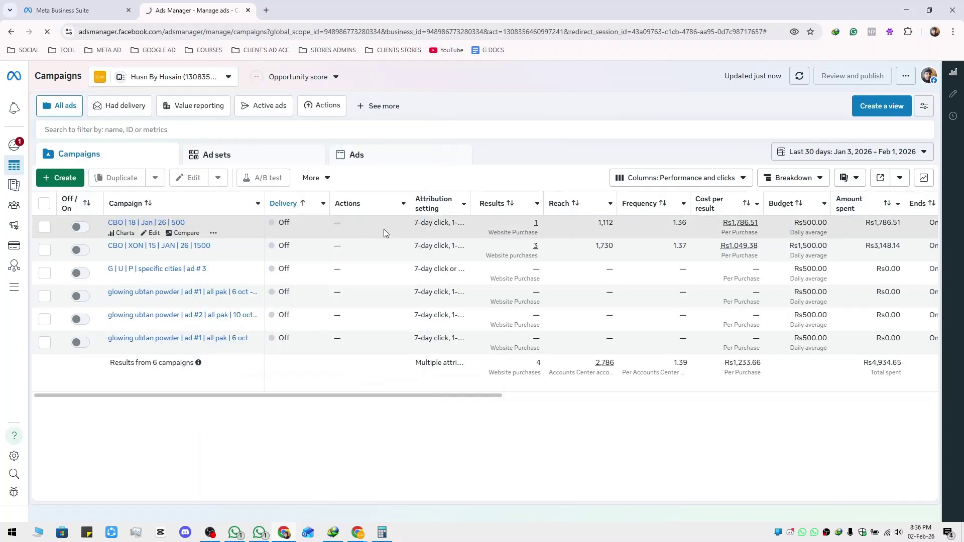
key(ctrl+c)
click(98, 6)
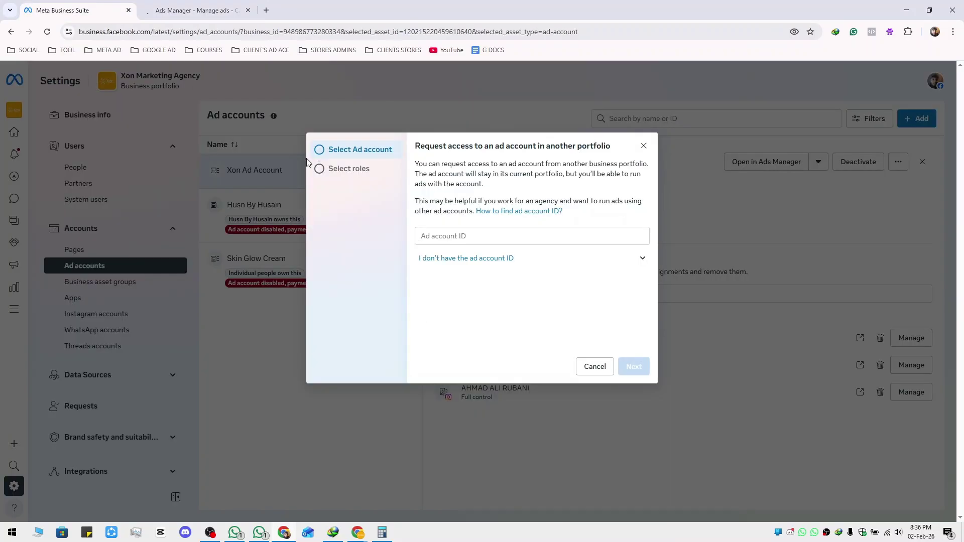
Paste the copied ad account ID, continue, toggle Manage ad accounts, then go back and cancel
click(468, 238)
key(ctrl+v)
click(631, 367)
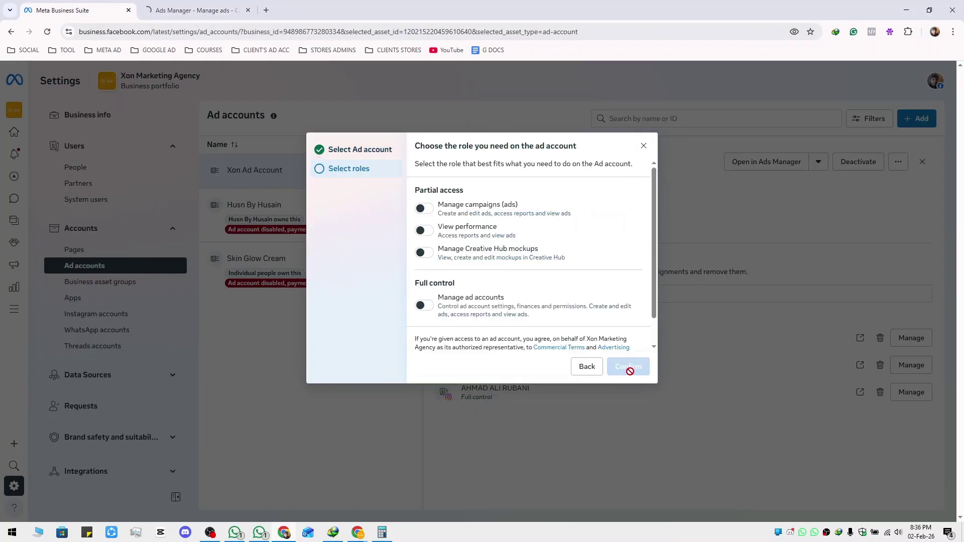
click(424, 306)
scroll(434, 307, down, 1)
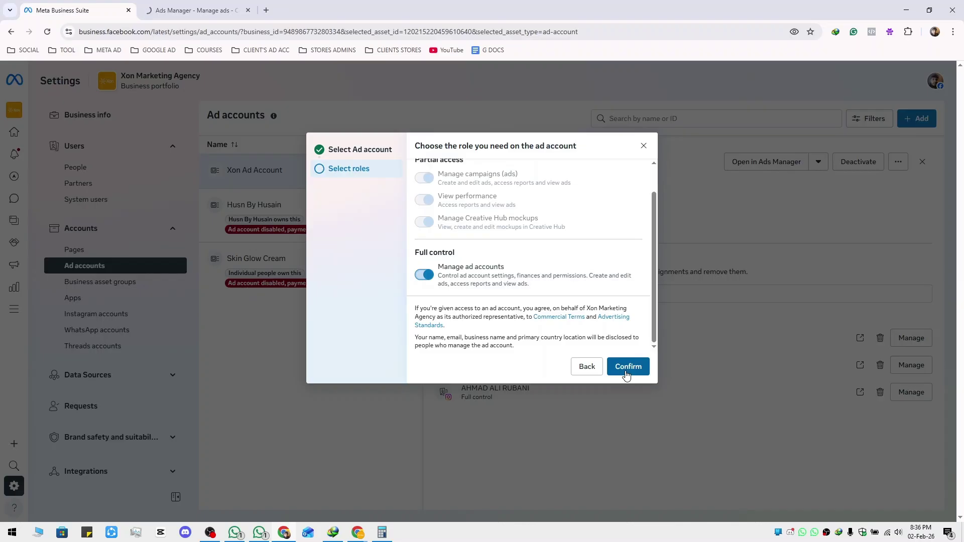
click(588, 371)
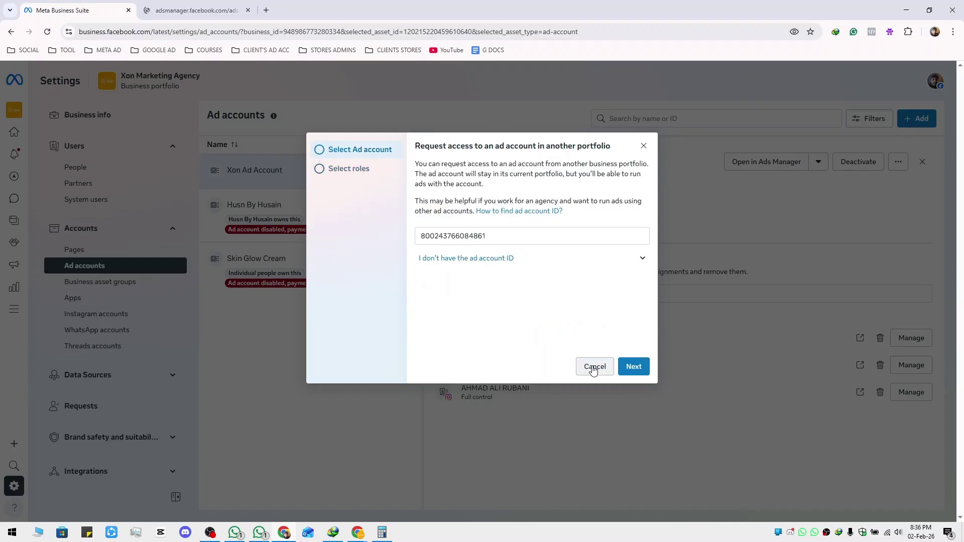
click(592, 370)
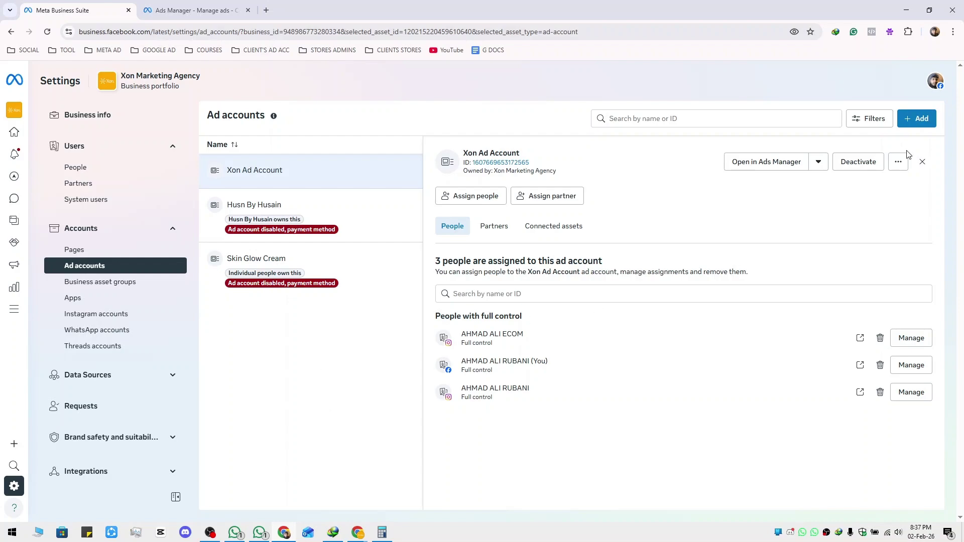
click(917, 119)
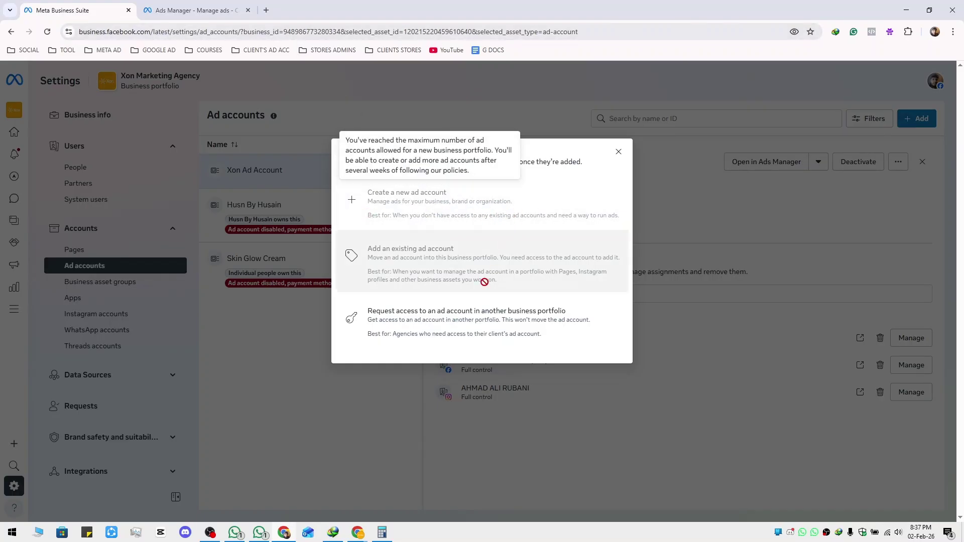
click(618, 152)
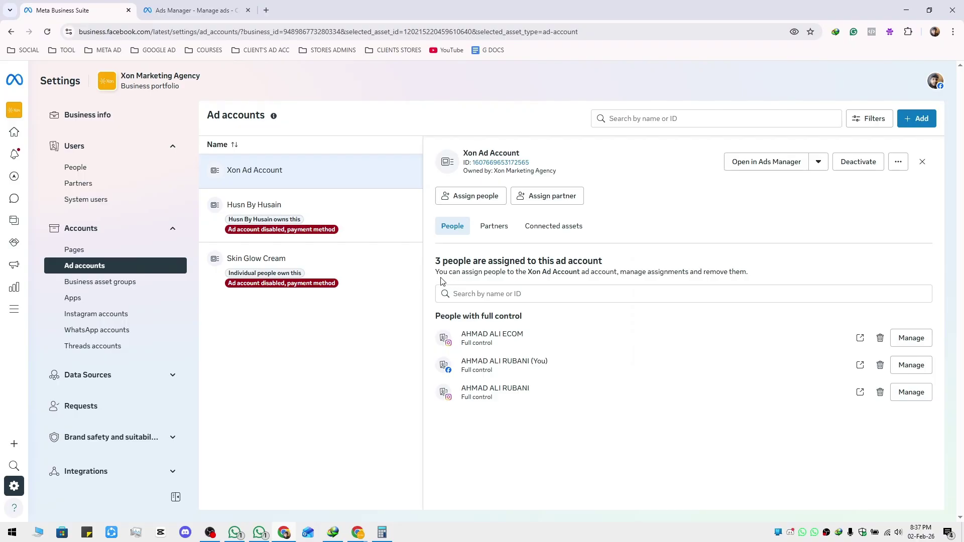
click(480, 200)
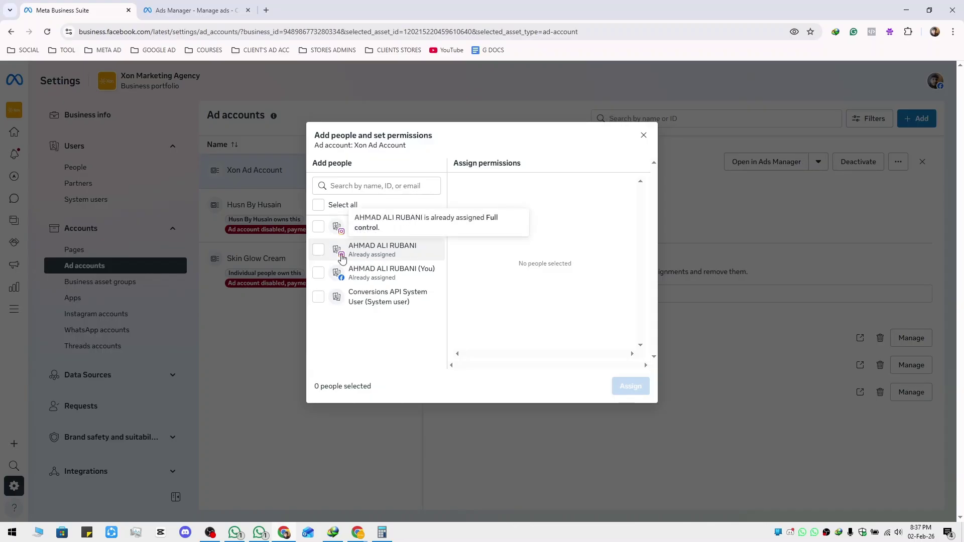
click(319, 249)
click(480, 324)
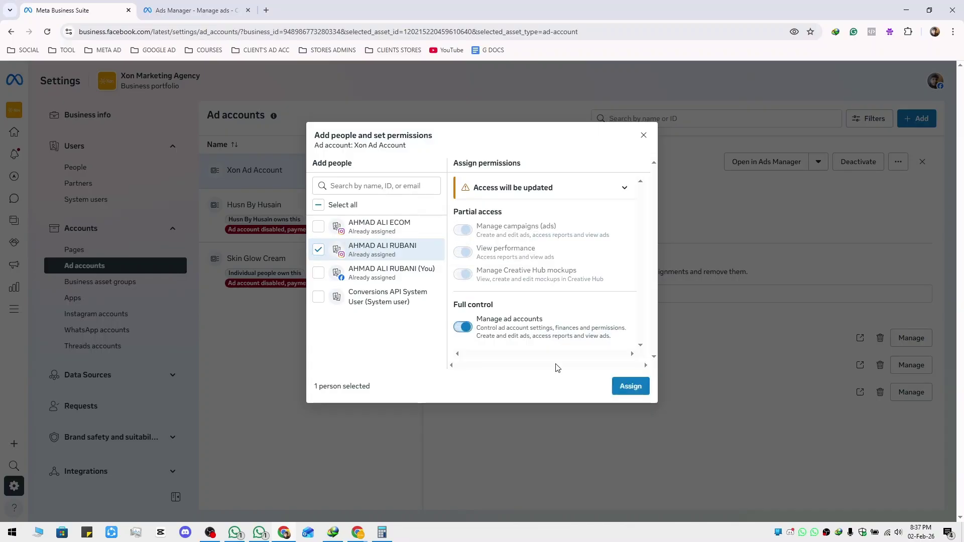
click(644, 135)
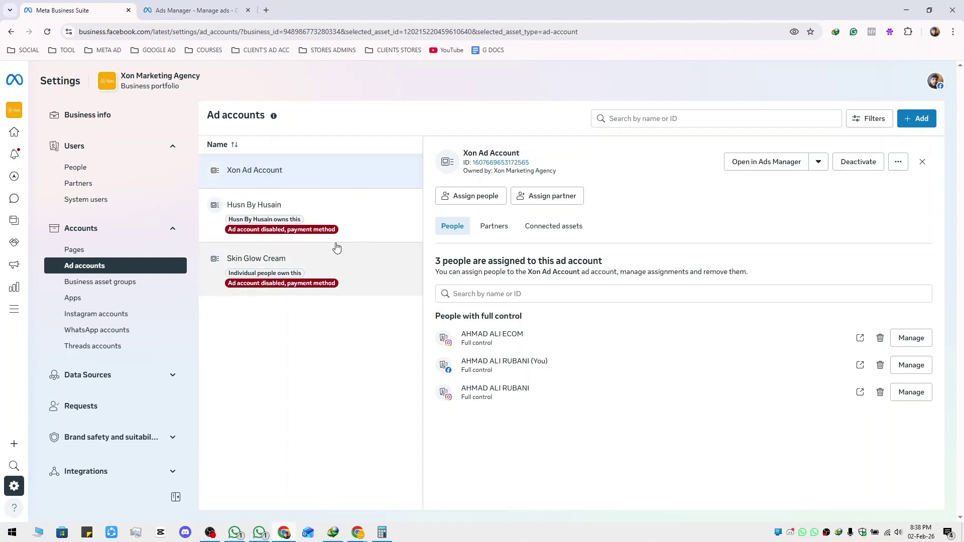
View Xon Ad Account's connected assets and assigned people, then close the panel
click(558, 234)
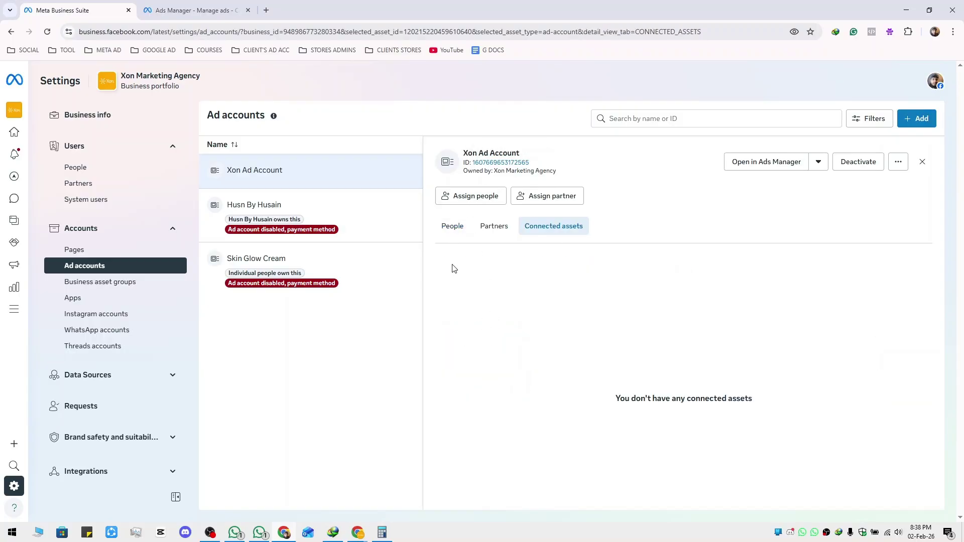
click(453, 230)
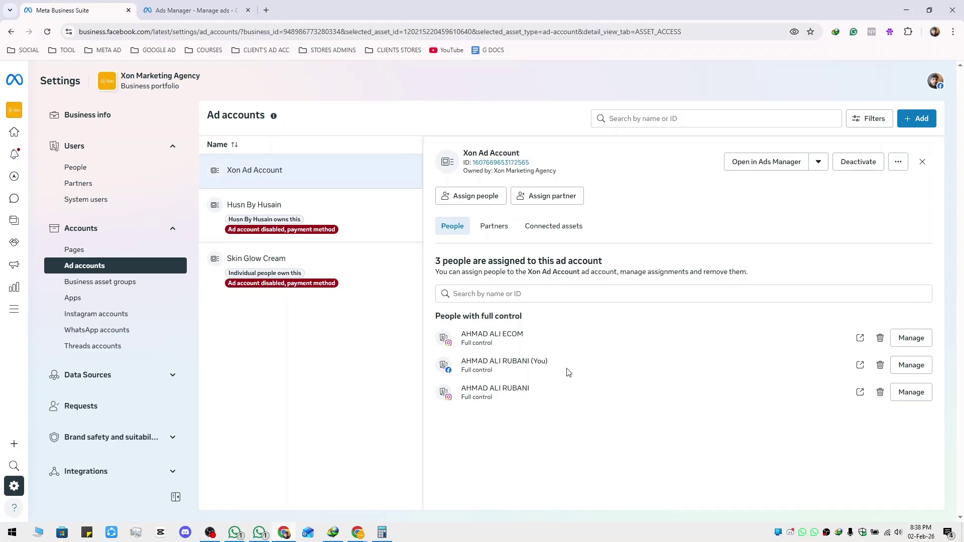
click(923, 161)
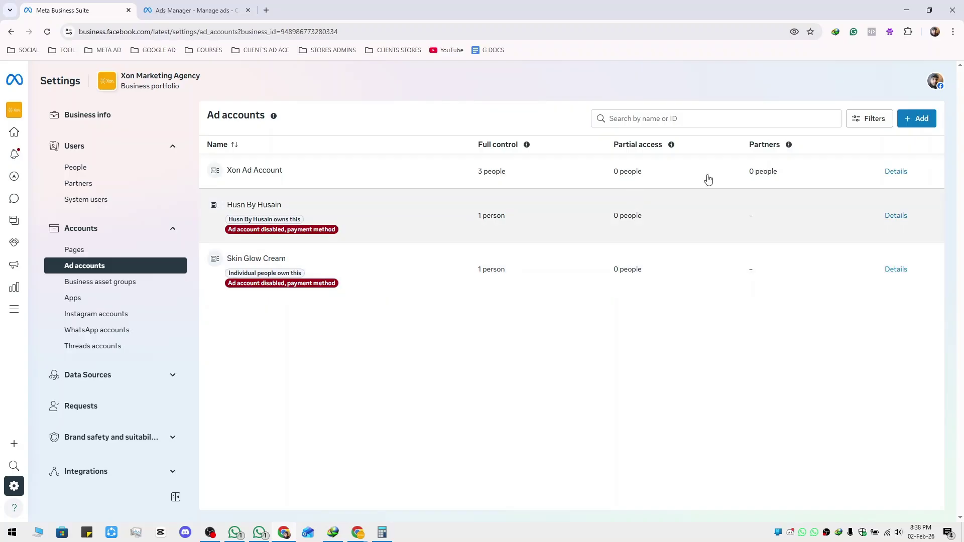
Open and close the Xon Ad Account and Husn By Husain details panels
click(716, 180)
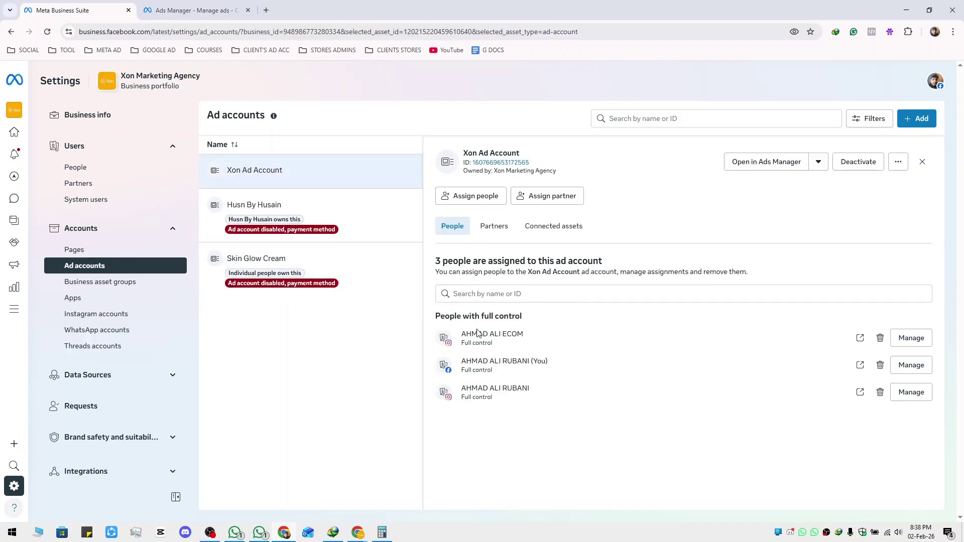
click(920, 162)
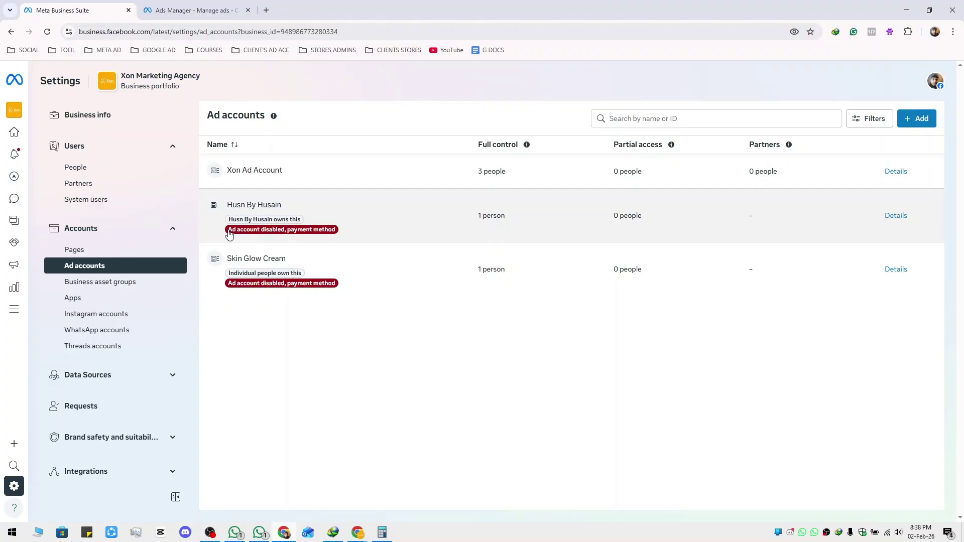
drag(229, 235, 349, 227)
click(349, 228)
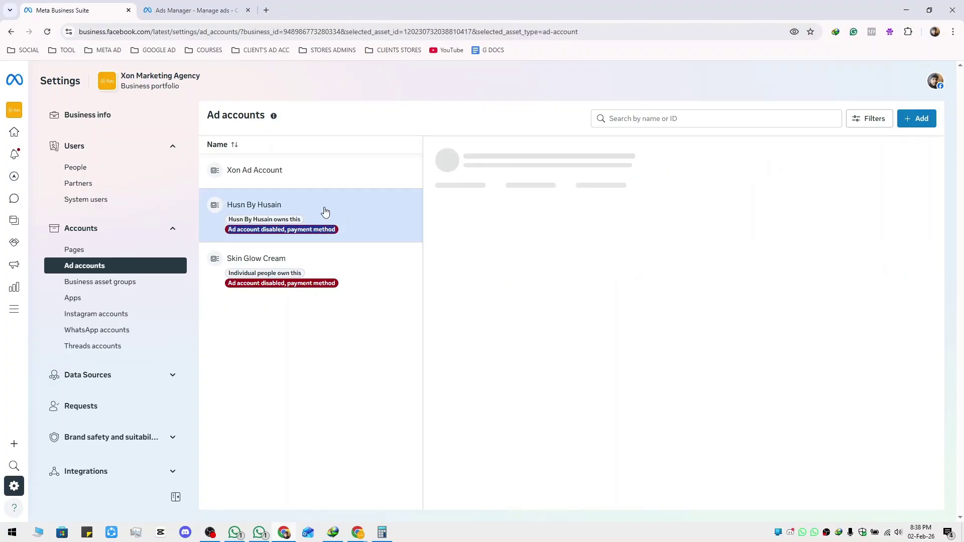
click(924, 159)
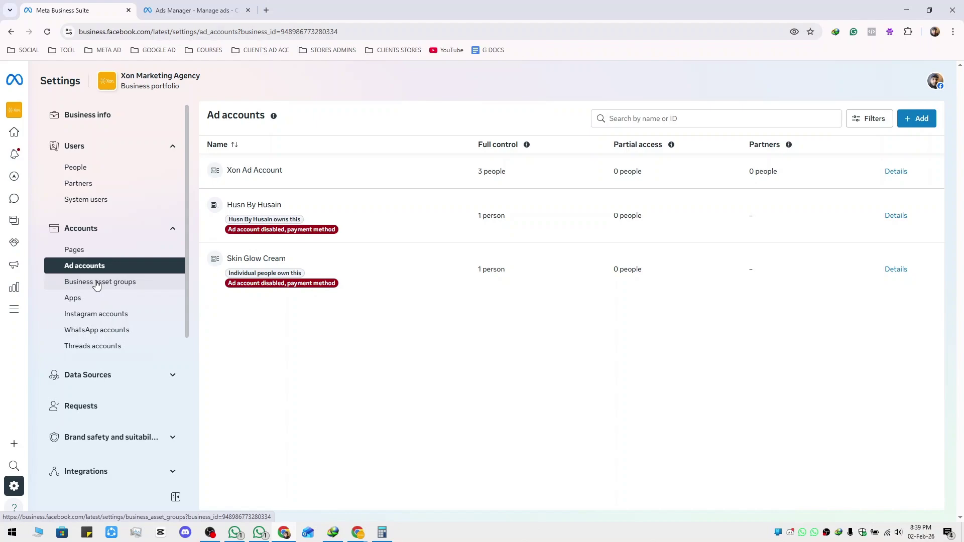
Go from Business asset groups to Business assets and view the Safvah WhatsApp account's summary
click(97, 284)
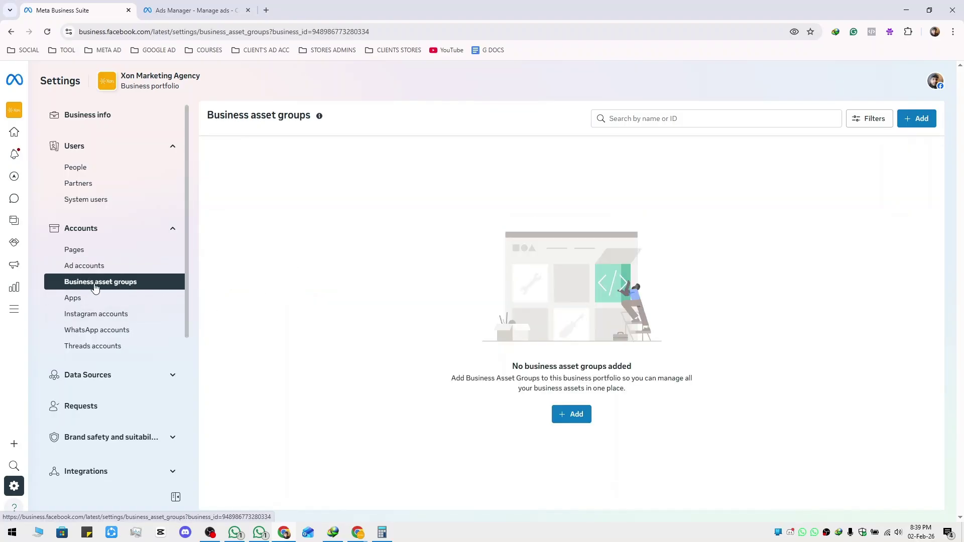
scroll(90, 284, down, 5)
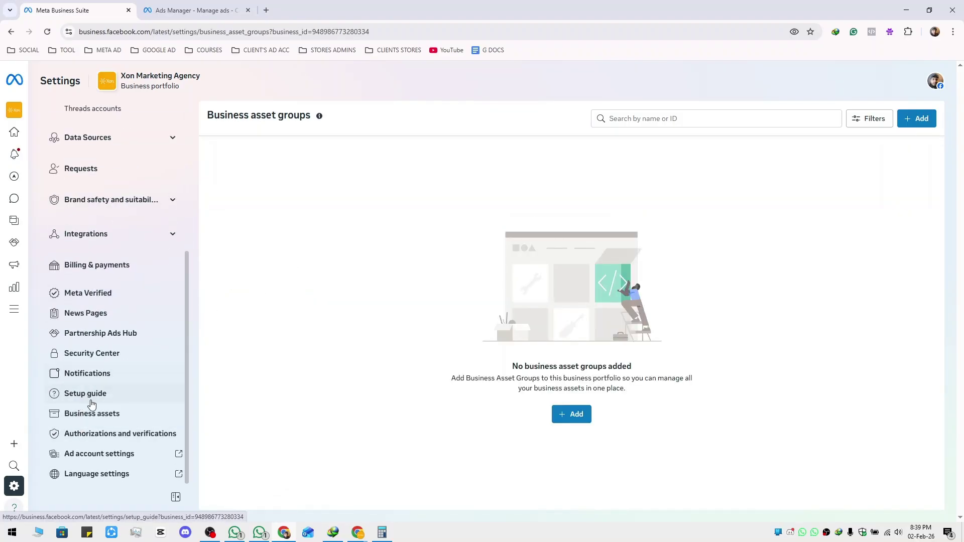
click(131, 419)
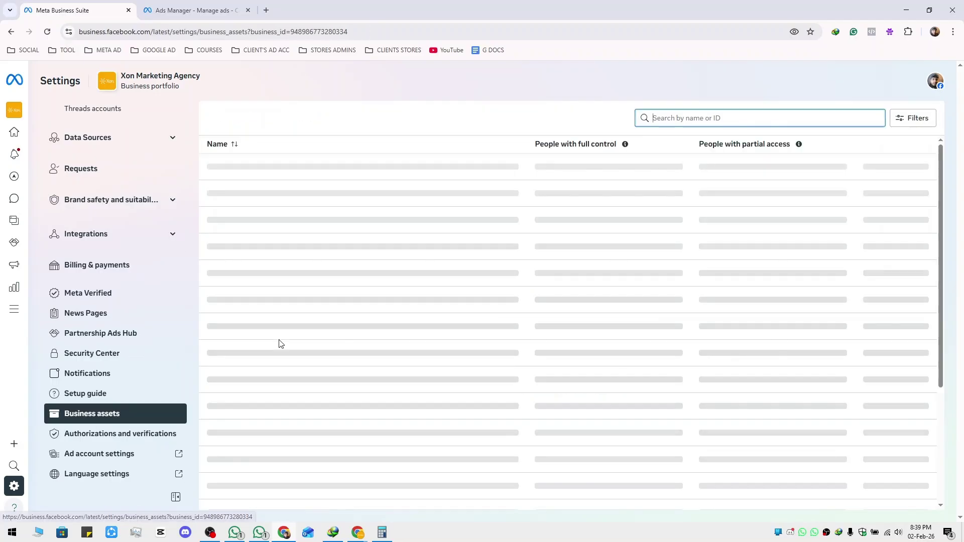
click(276, 215)
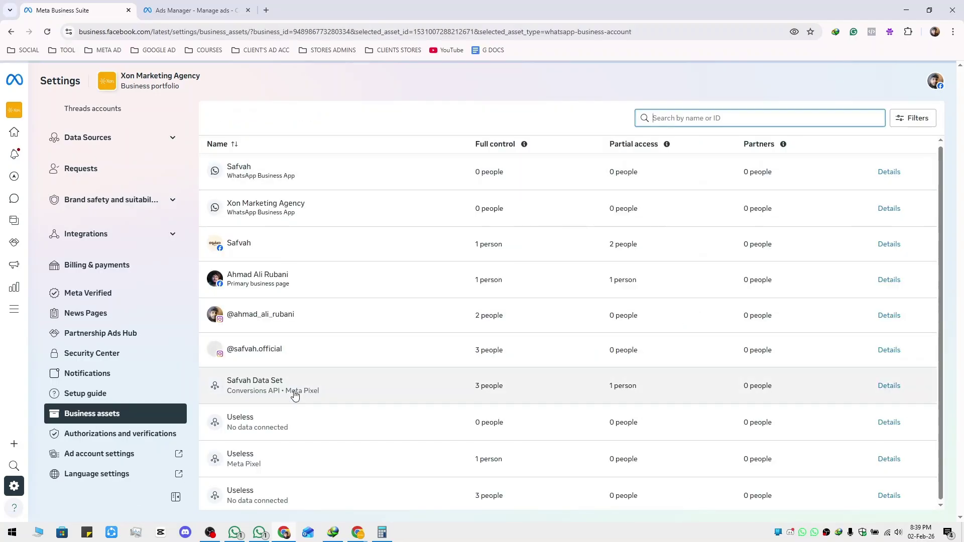
scroll(291, 440, down, 5)
scroll(290, 444, up, 10)
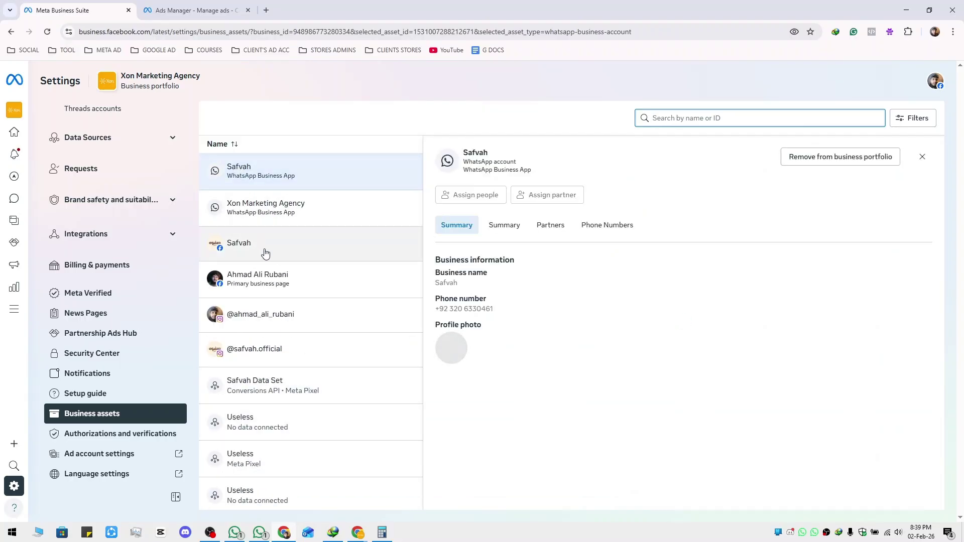
scroll(291, 261, down, 5)
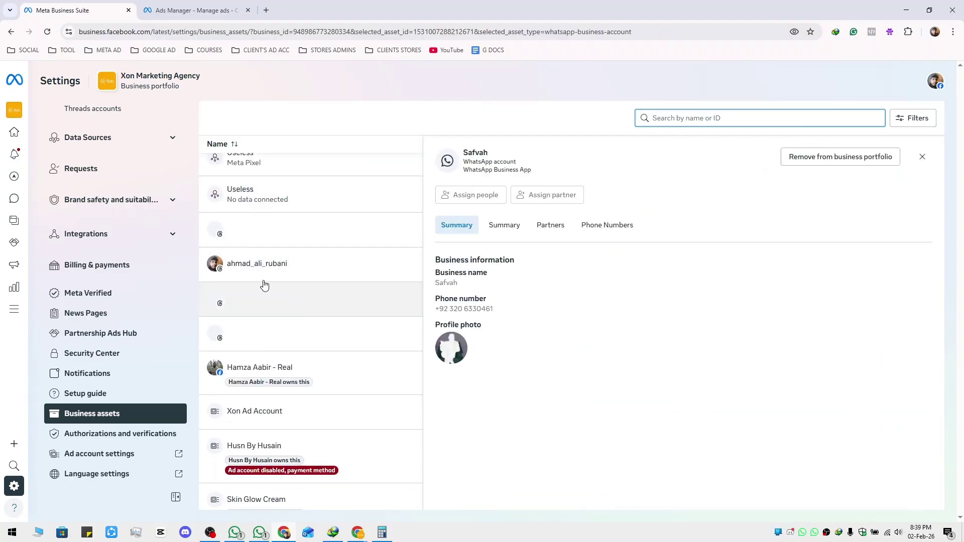
scroll(274, 271, down, 2)
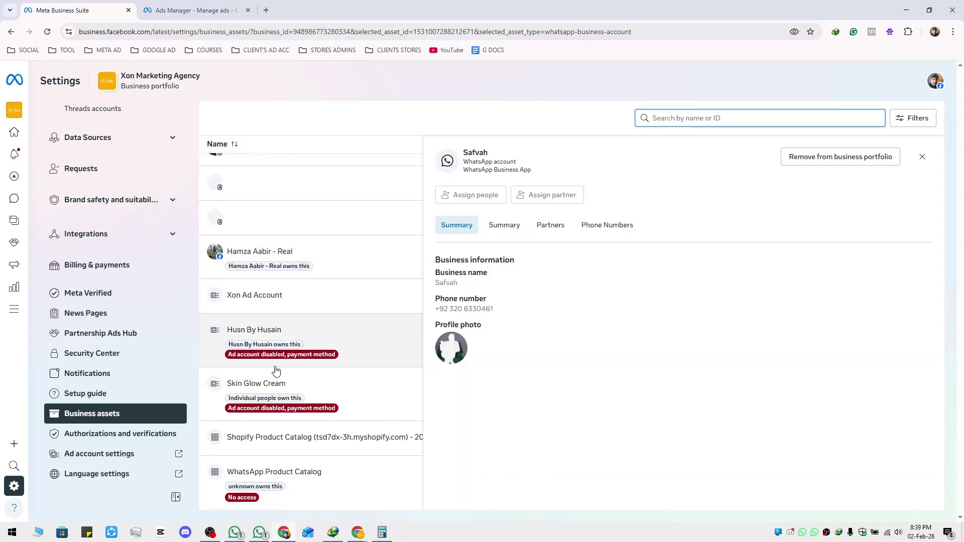
scroll(281, 382, up, 10)
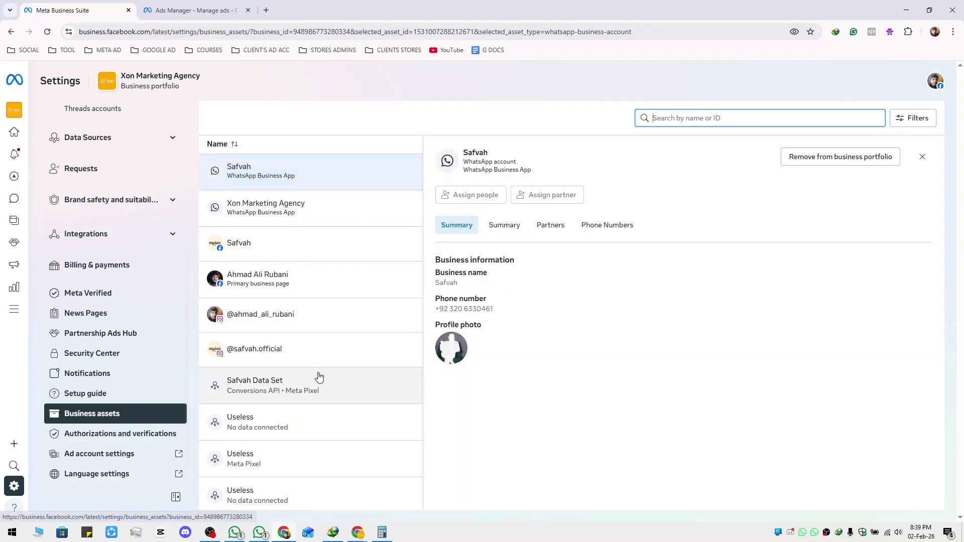
scroll(158, 386, up, 1)
scroll(158, 387, up, 4)
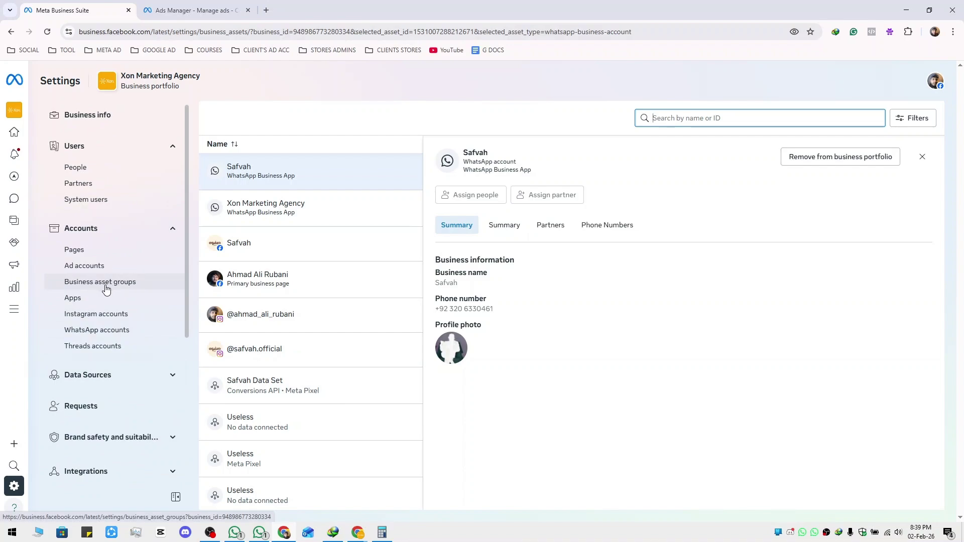
Open Apps settings, view the Add app ID options, then close that dialog
click(116, 298)
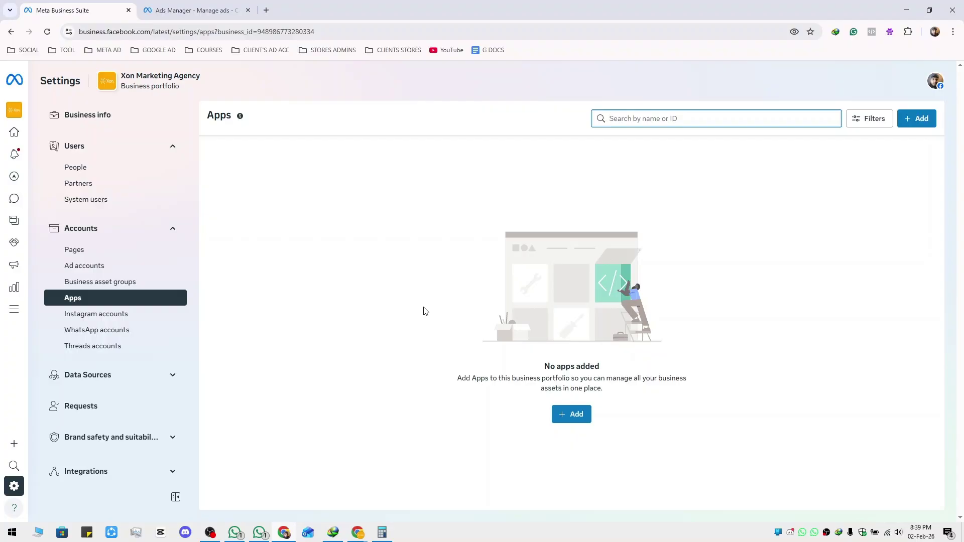
click(565, 413)
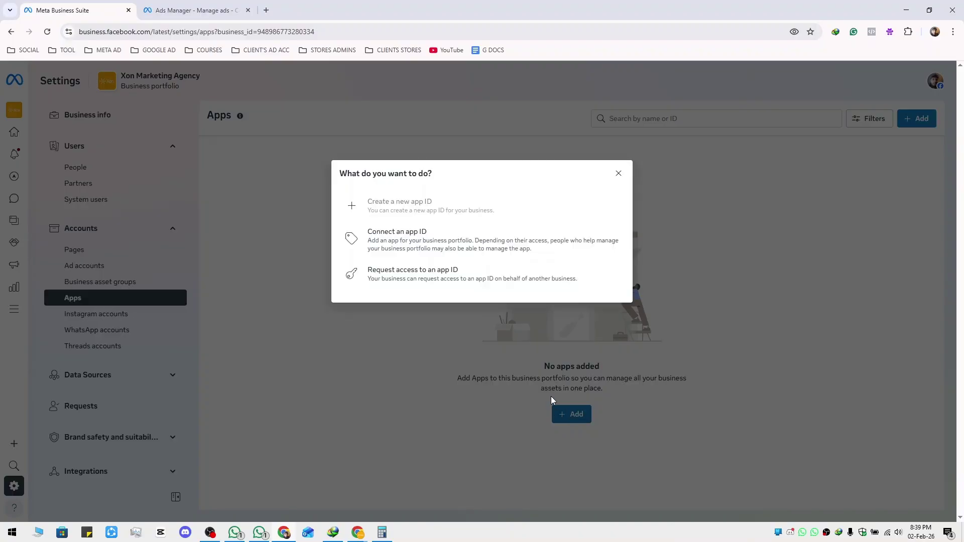
mouse_move(384, 204)
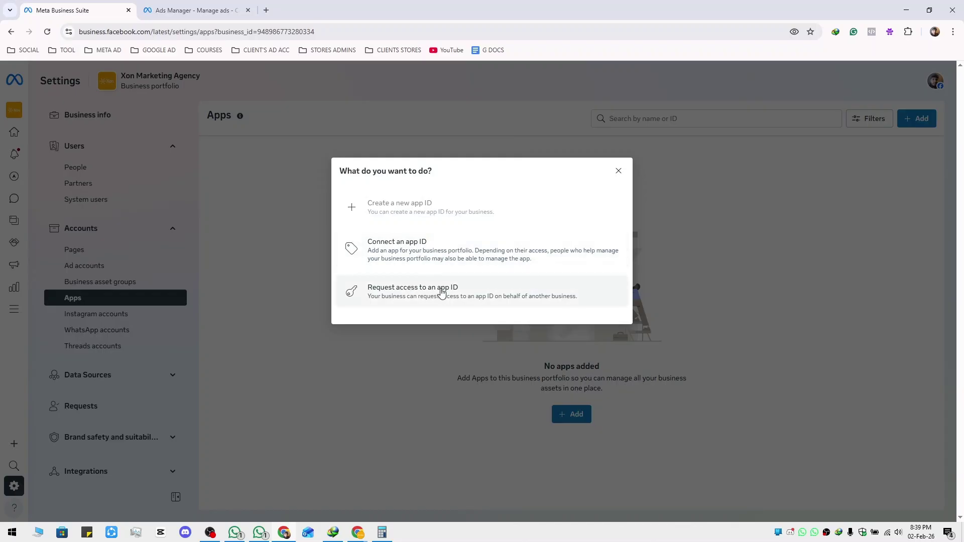
click(618, 171)
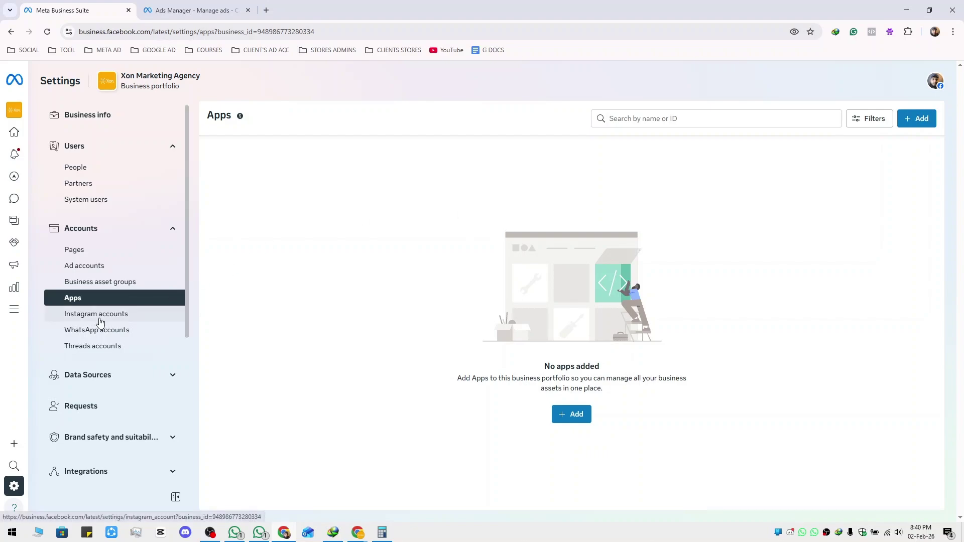
From the Instagram accounts table, use + Add and continue to the Instagram login window
click(96, 315)
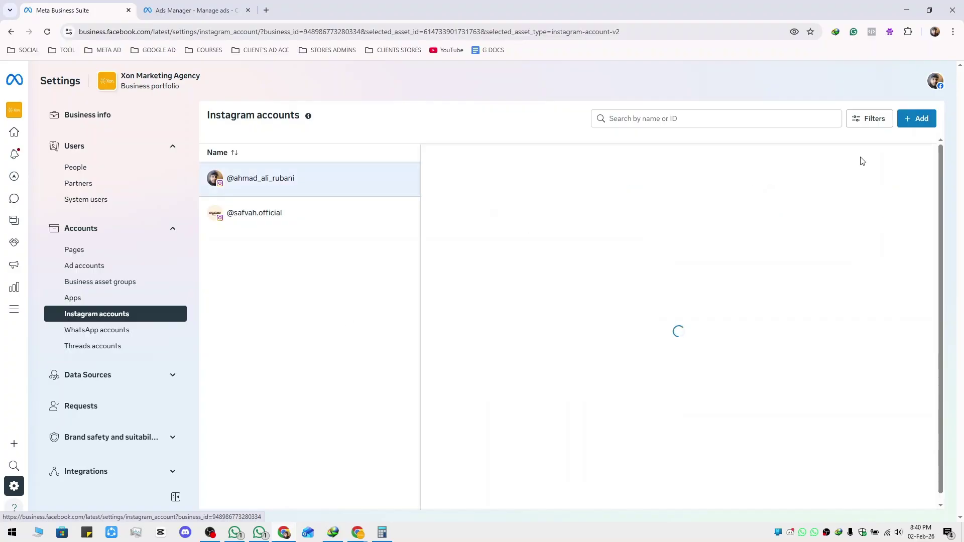
click(908, 168)
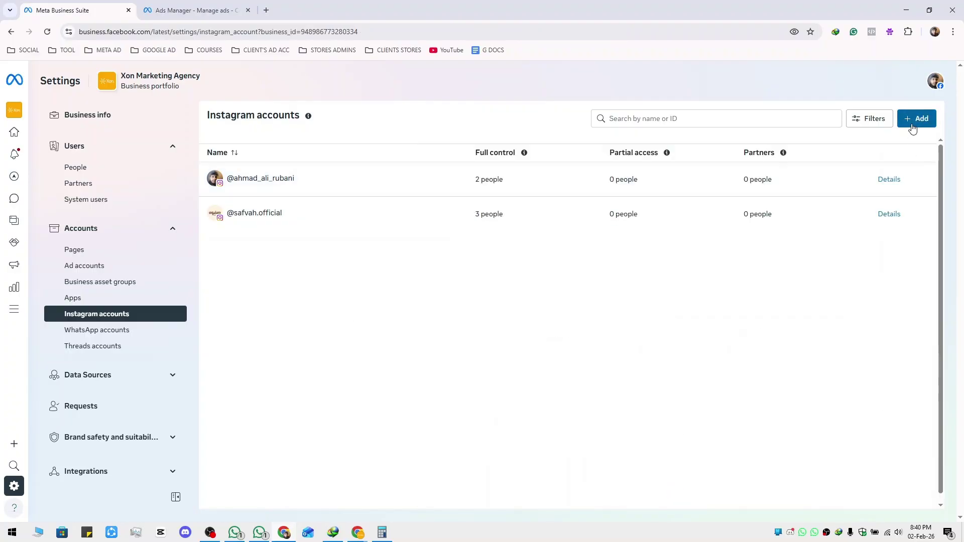
click(913, 127)
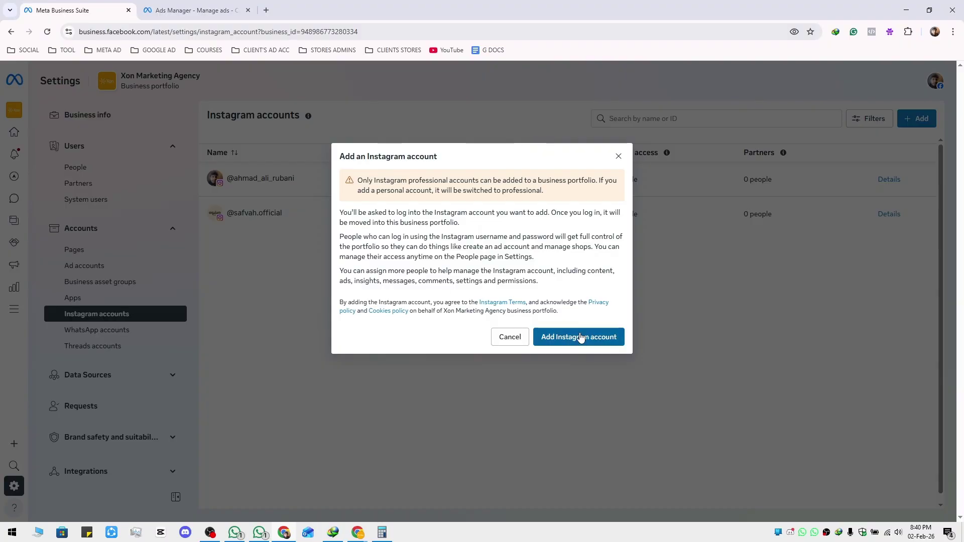
click(513, 344)
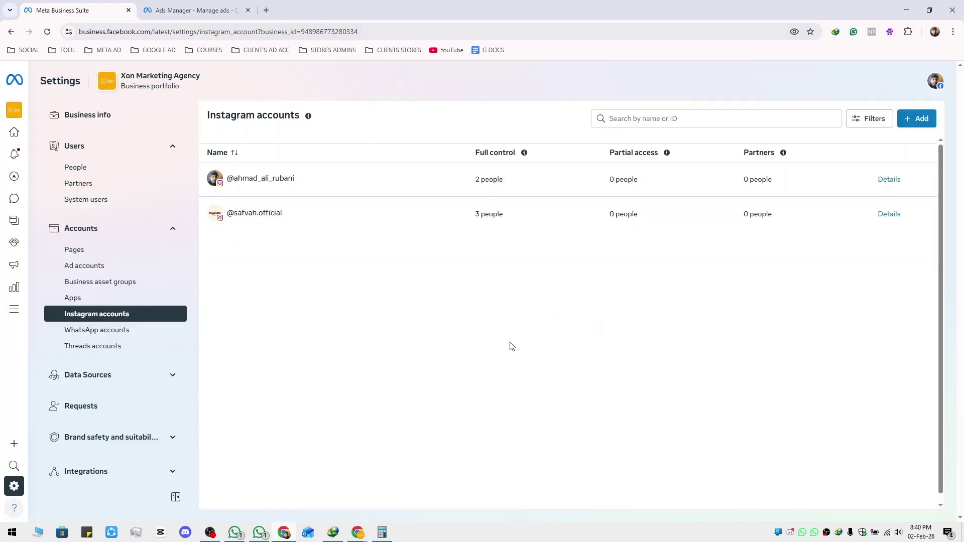
click(266, 10)
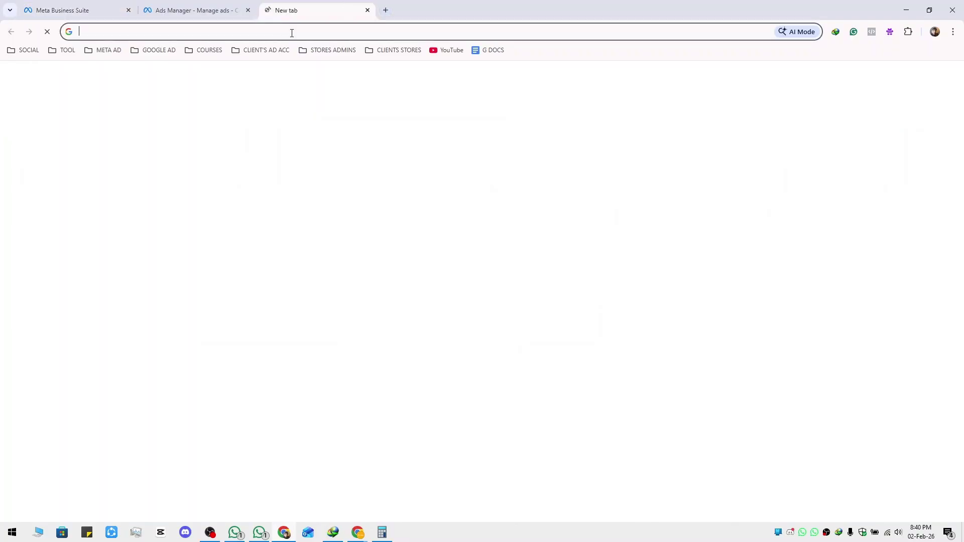
click(94, 11)
click(918, 125)
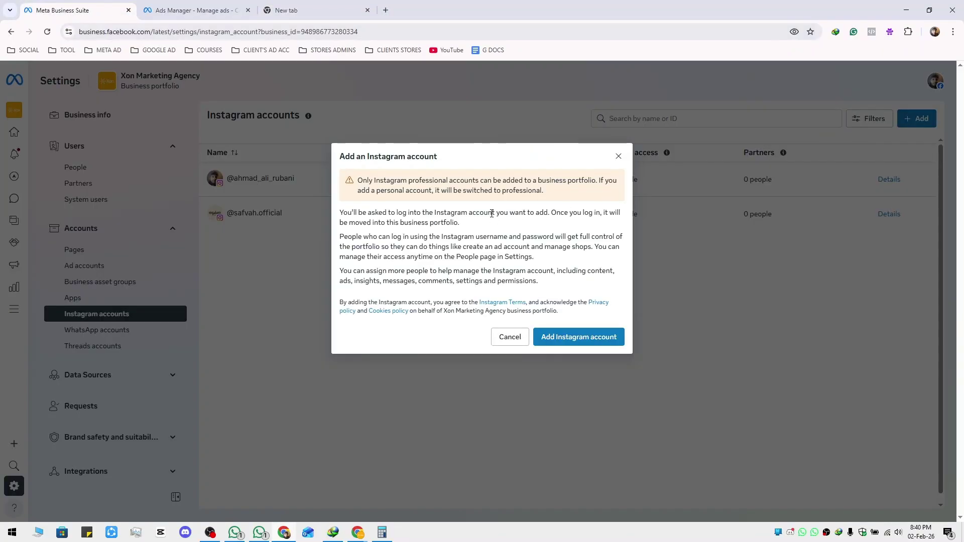
click(567, 339)
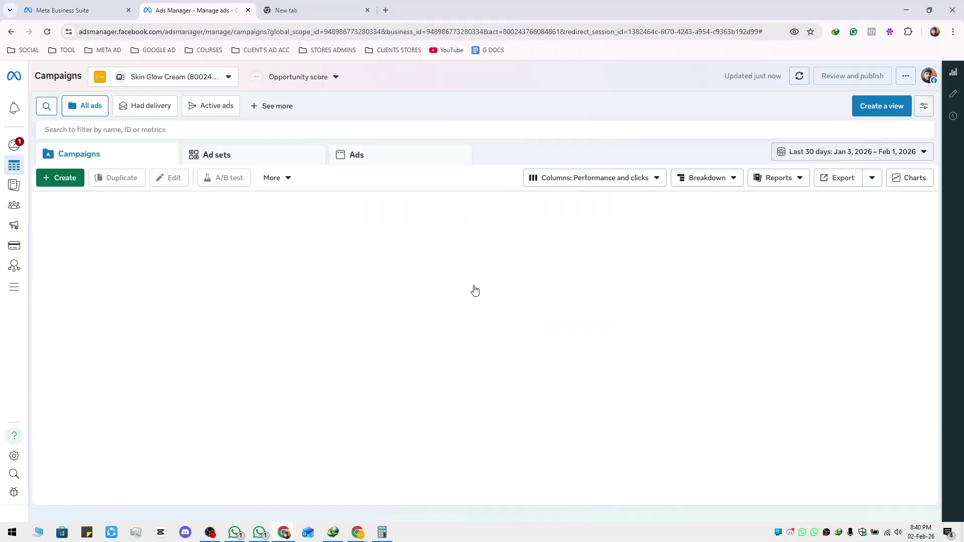
In the course notes, select list item 7 about professional-mode social accounts
key(alt+Tab)
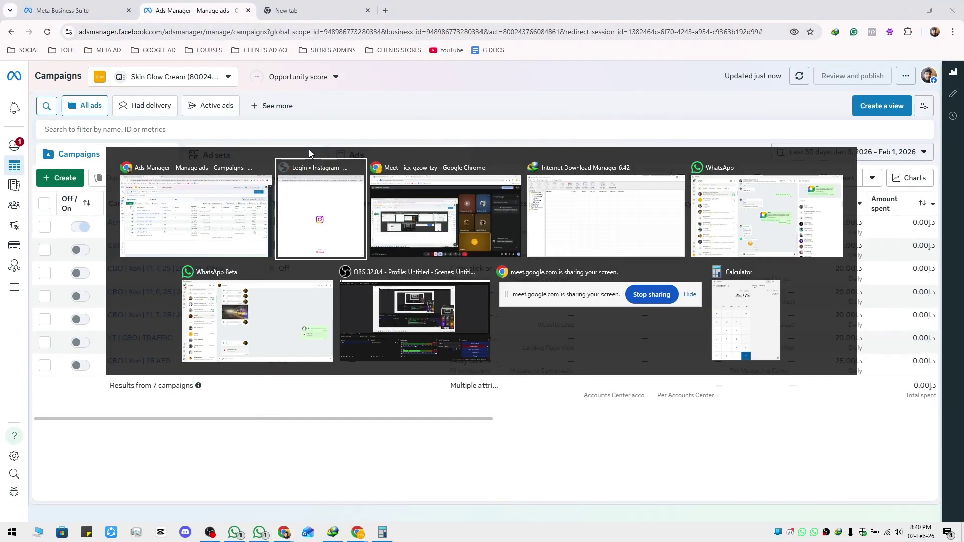
key(alt+Tab)
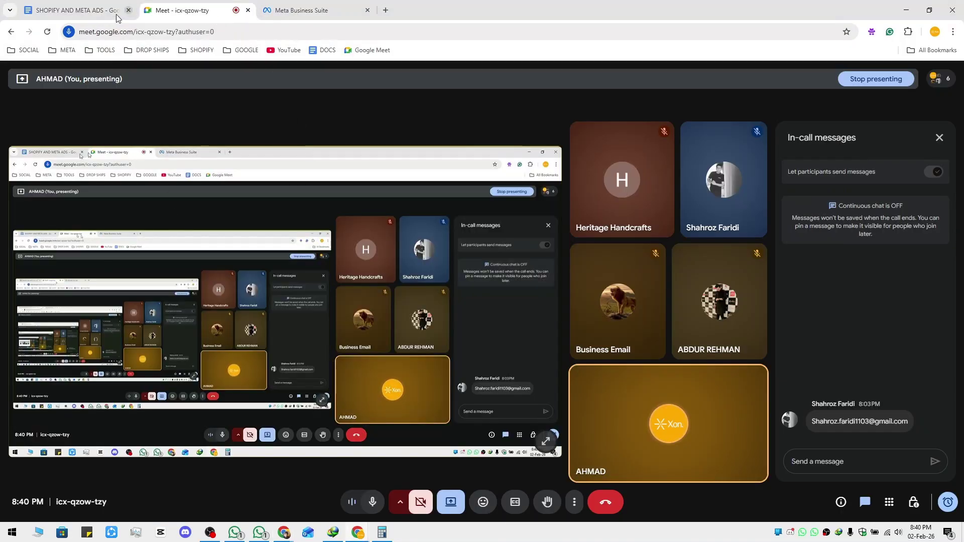
key(ctrl+shift+Tab)
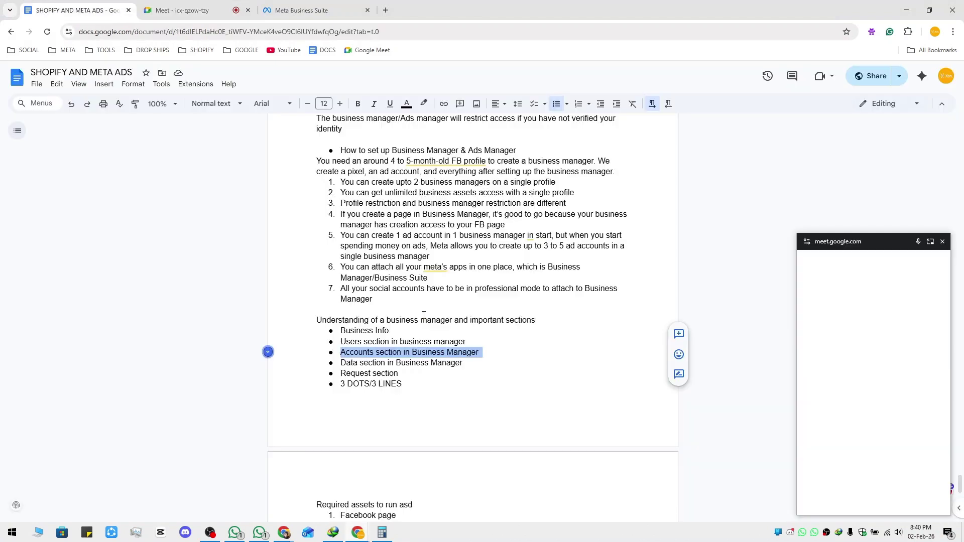
scroll(352, 309, up, 2)
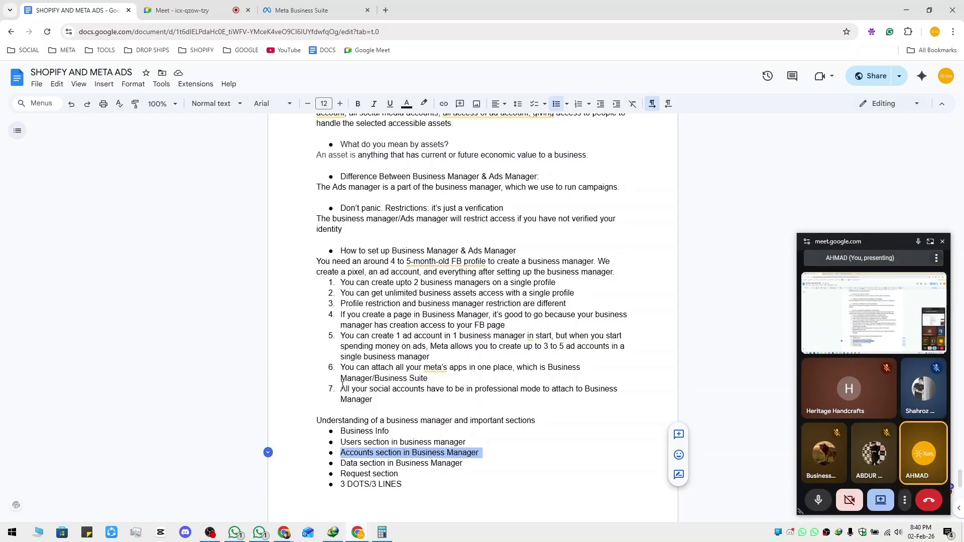
drag(342, 386, 462, 398)
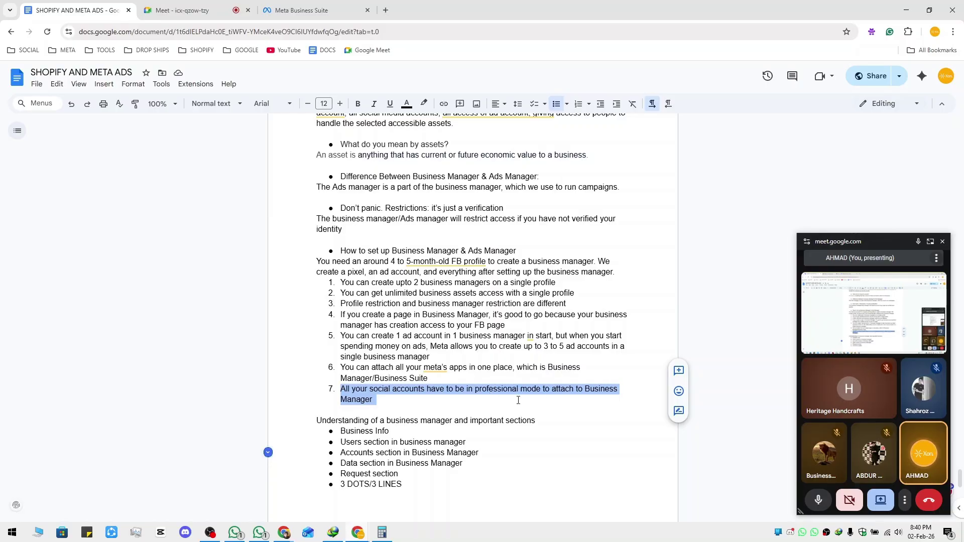
Bring the Instagram login window to the front and close it
key(alt+Tab)
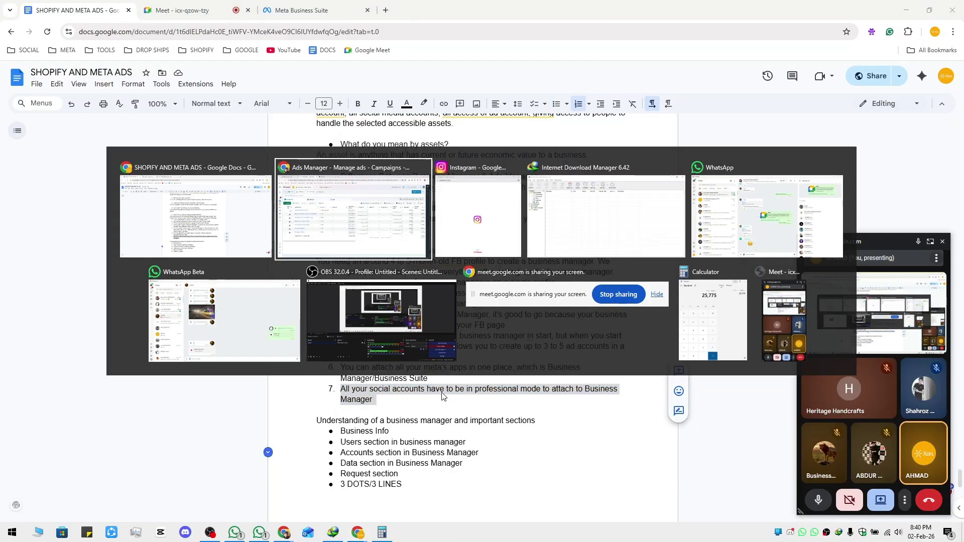
key(alt+Tab)
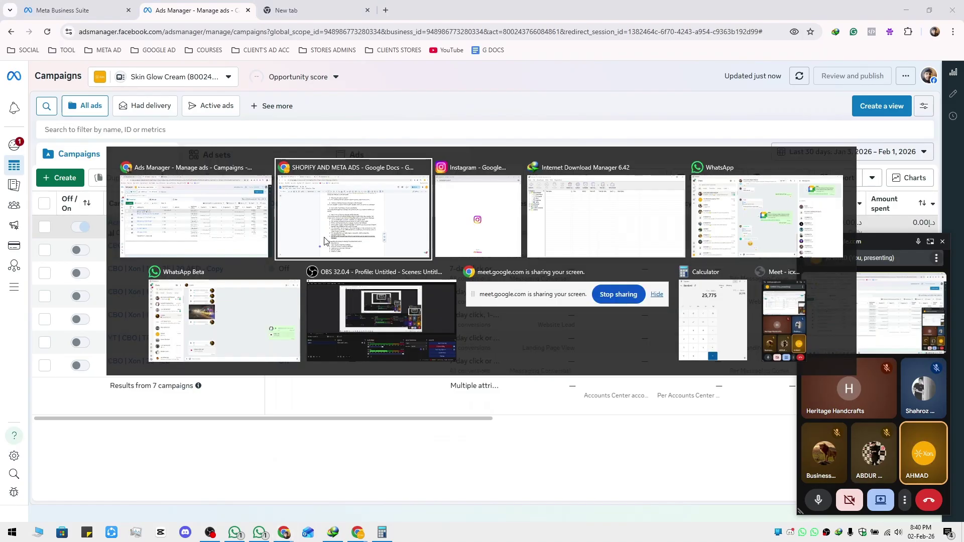
key(alt+Tab)
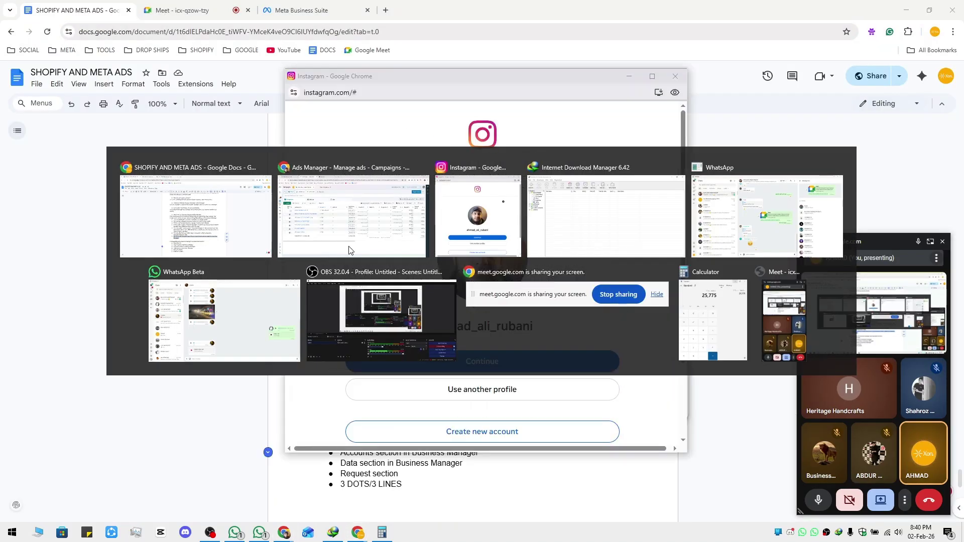
click(511, 215)
click(676, 76)
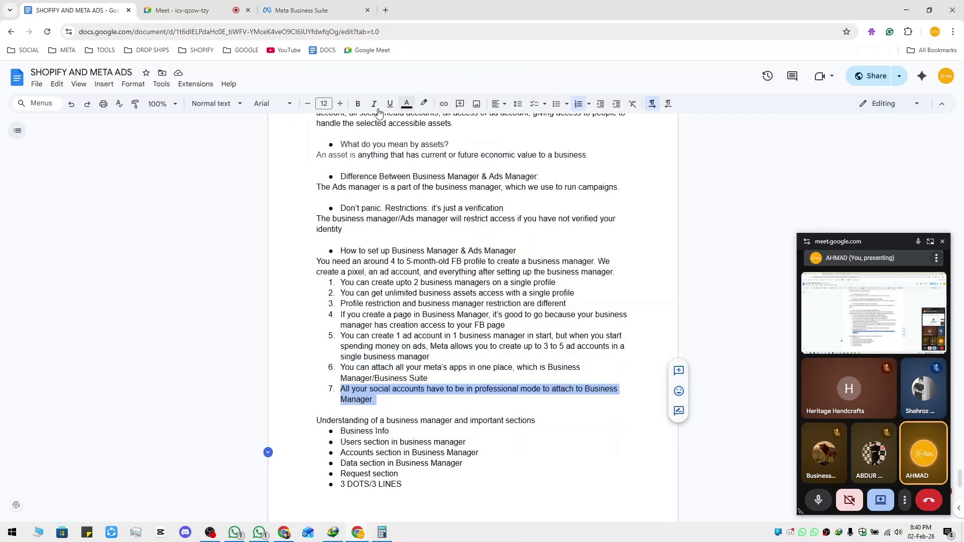
key(alt+Tab)
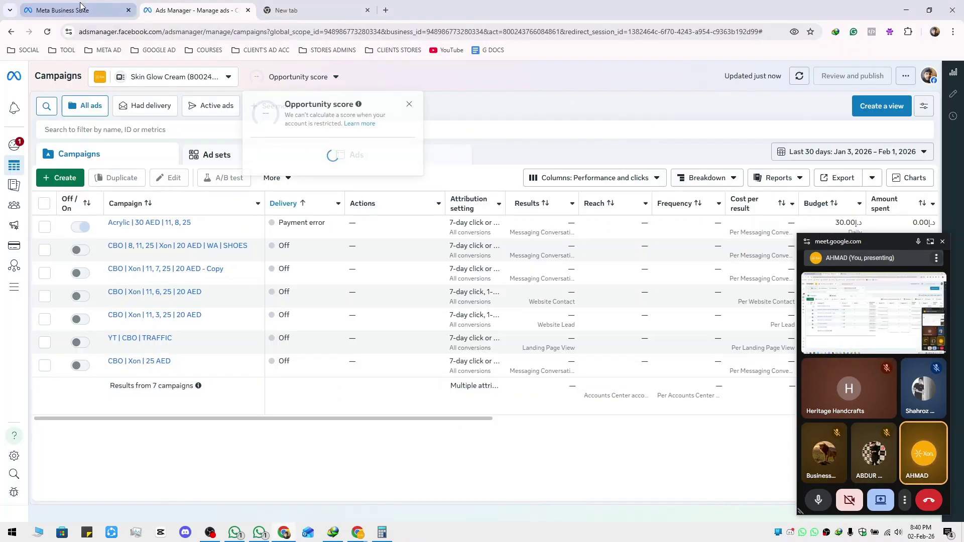
Dismiss the add-account dialog and Instagram login popup, then open the first Instagram account's details
click(80, 5)
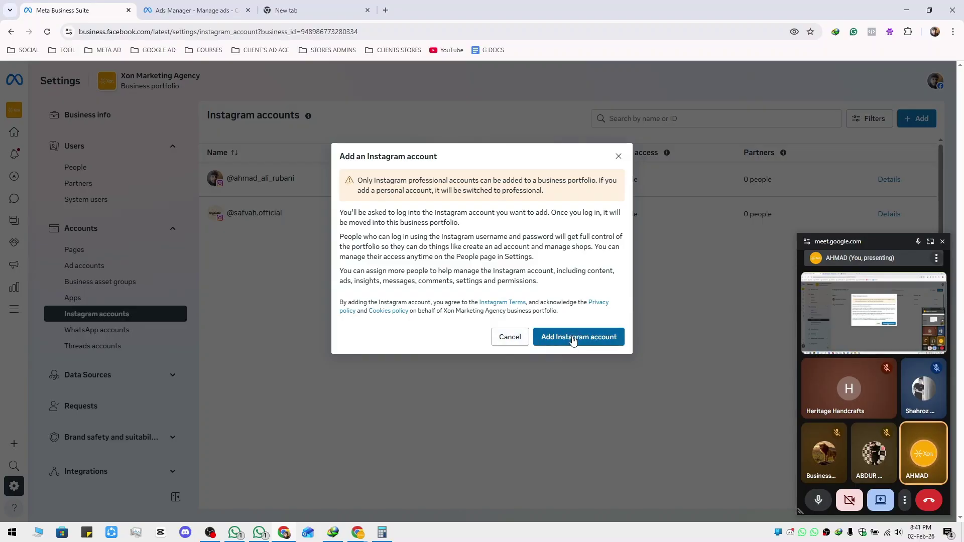
click(509, 337)
click(433, 180)
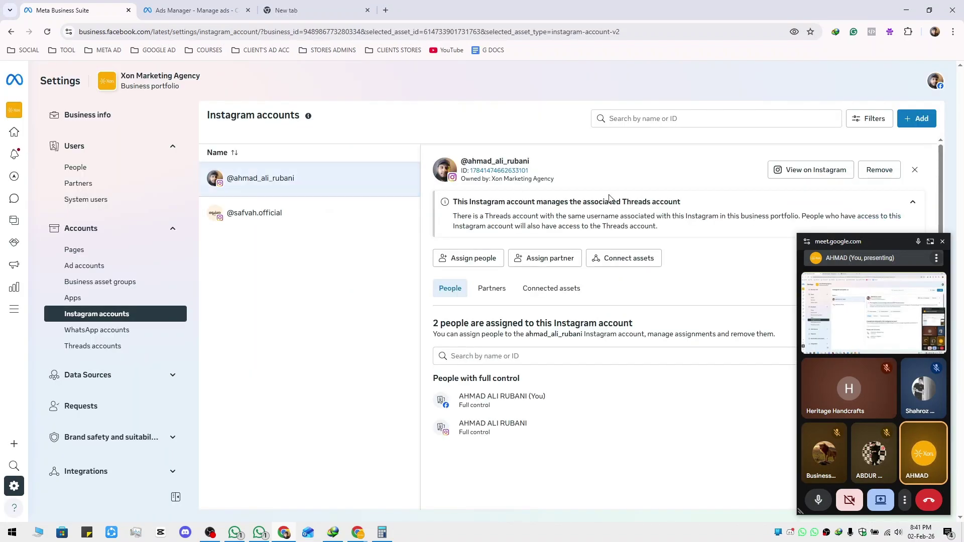
click(919, 171)
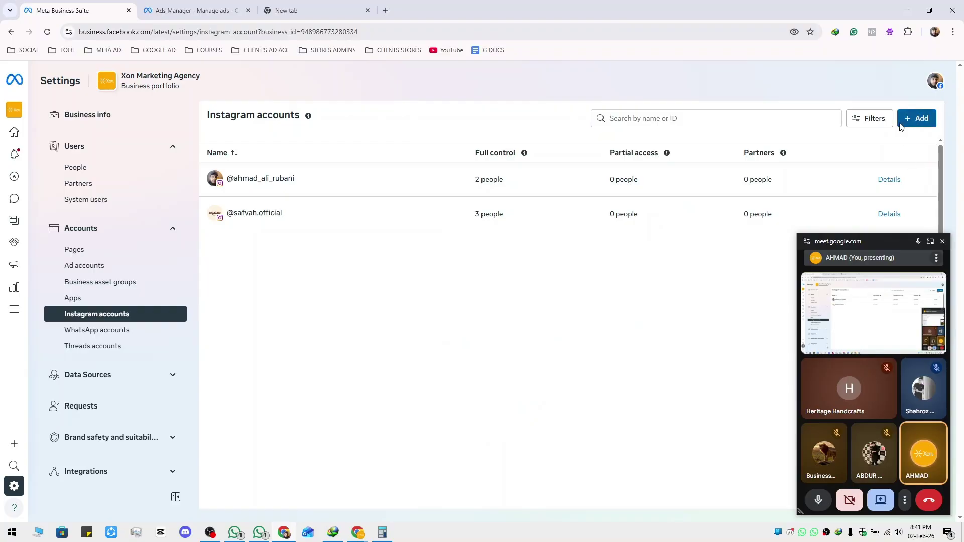
click(917, 118)
click(571, 337)
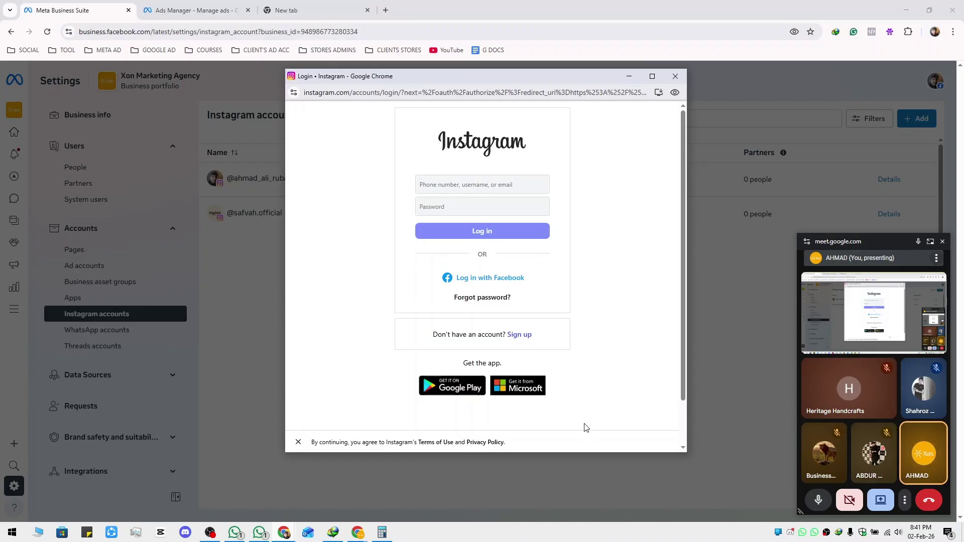
click(675, 77)
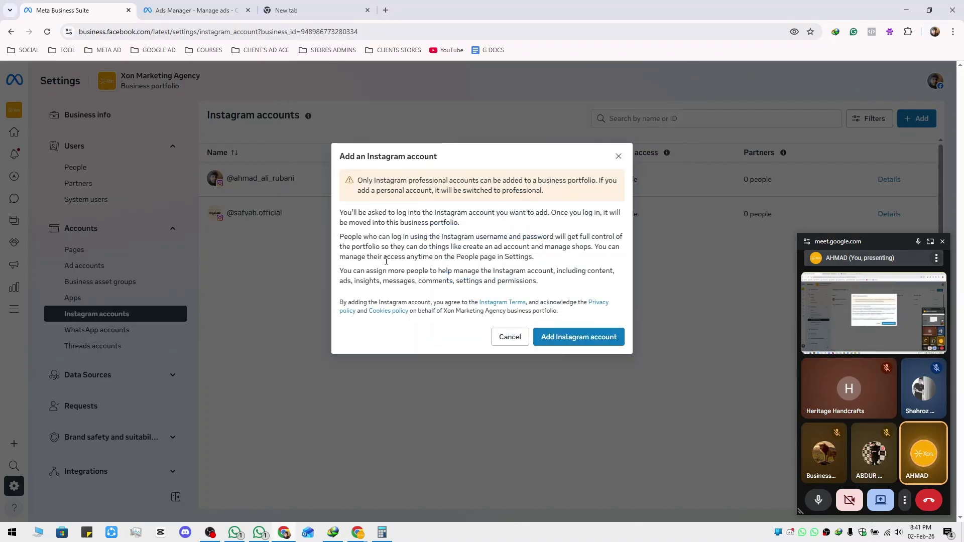
click(511, 338)
click(316, 183)
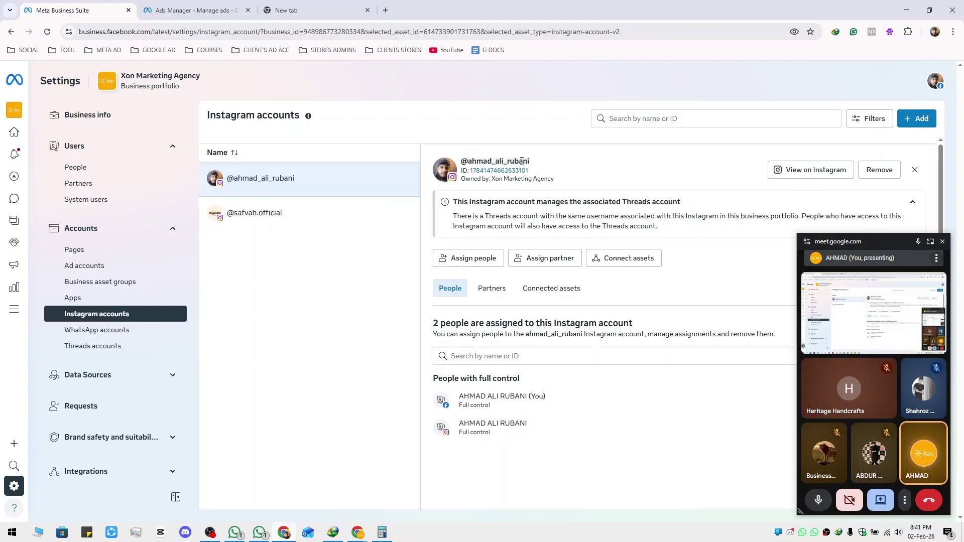
click(482, 258)
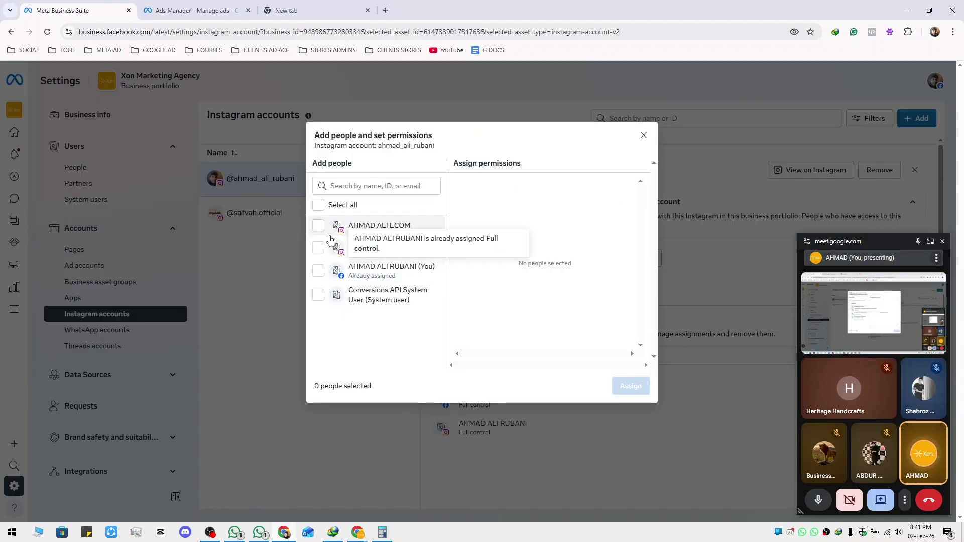
click(320, 271)
scroll(465, 331, down, 3)
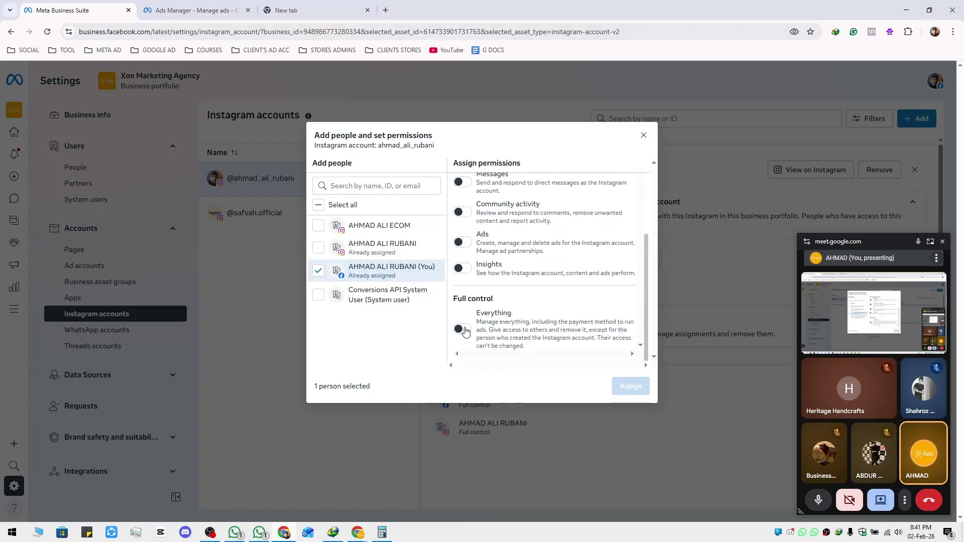
click(643, 135)
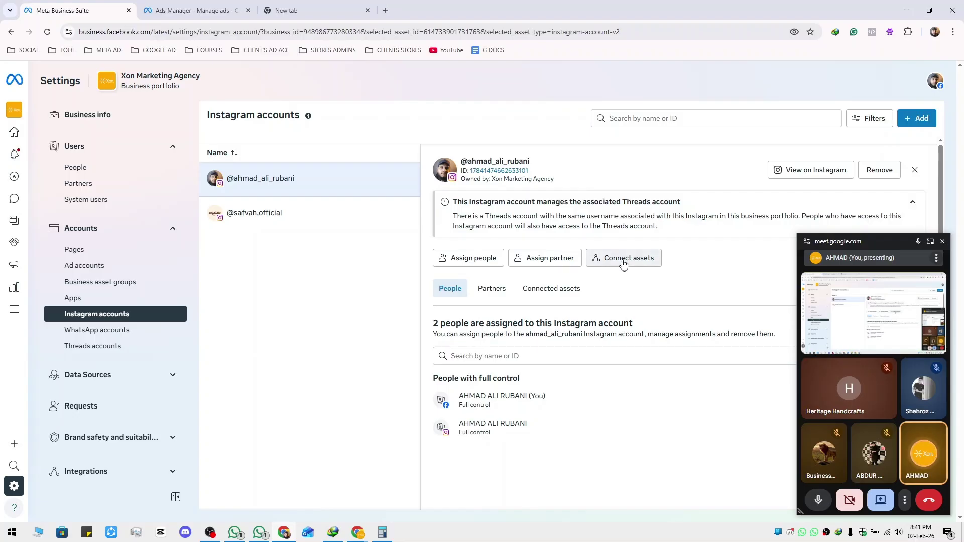
Cancel connecting Xon Ad Account, then view the account's connected Facebook Page and Xon Ad Account
click(630, 262)
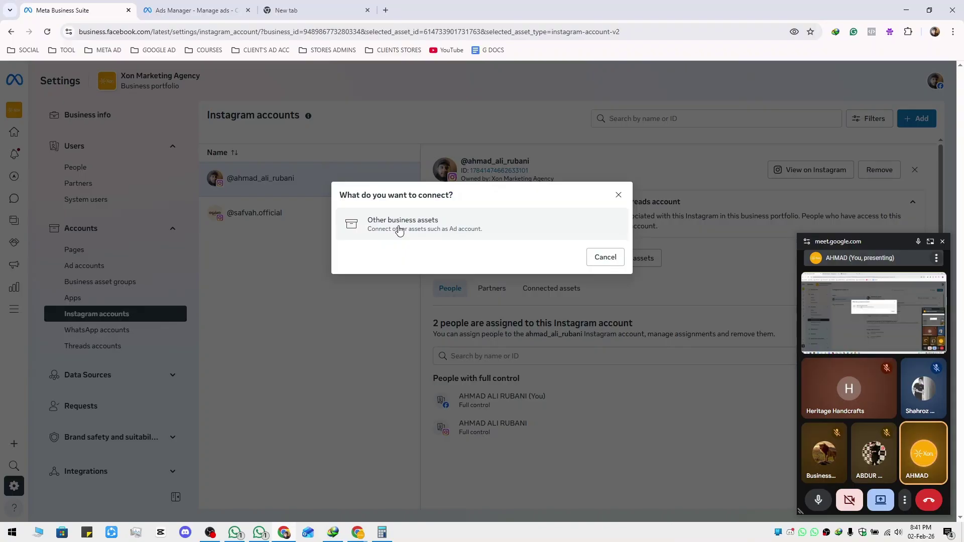
click(426, 234)
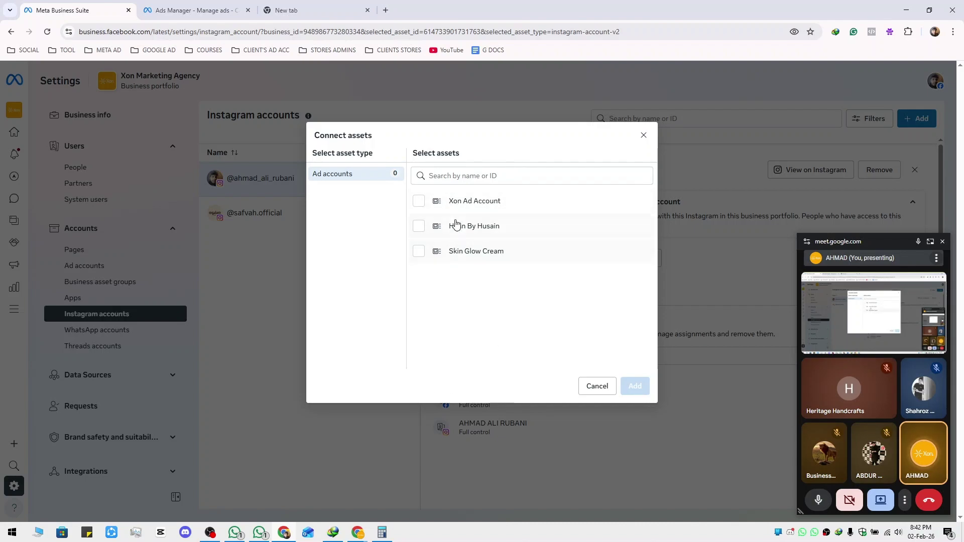
click(419, 201)
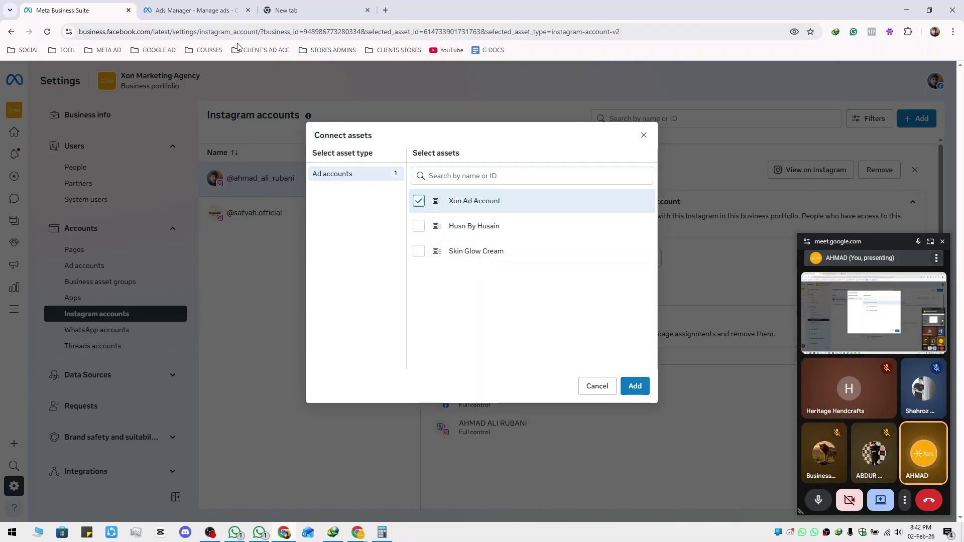
click(193, 10)
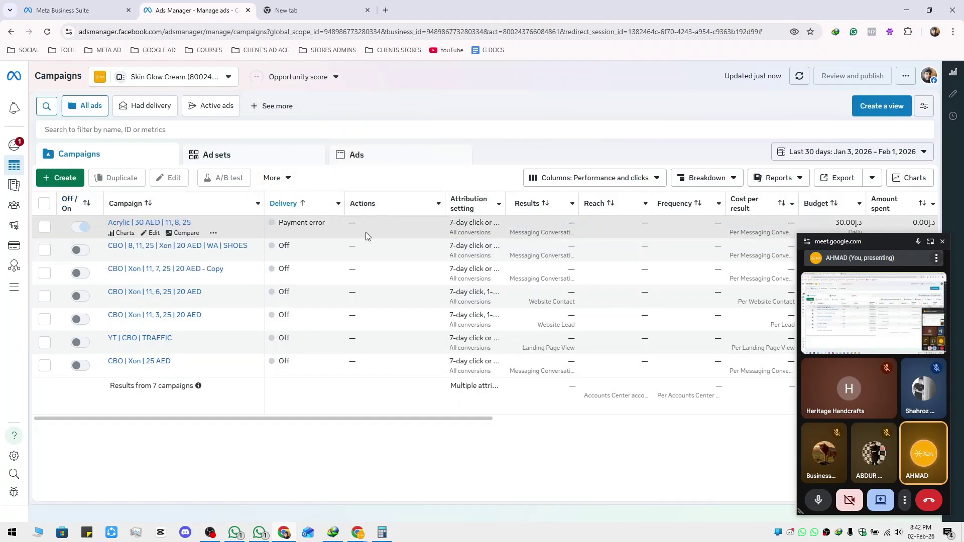
click(65, 10)
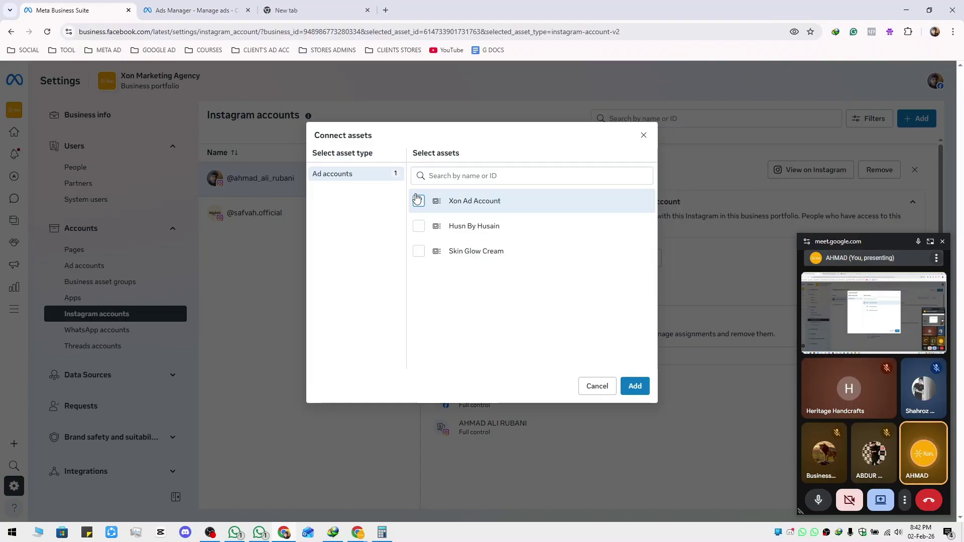
click(418, 201)
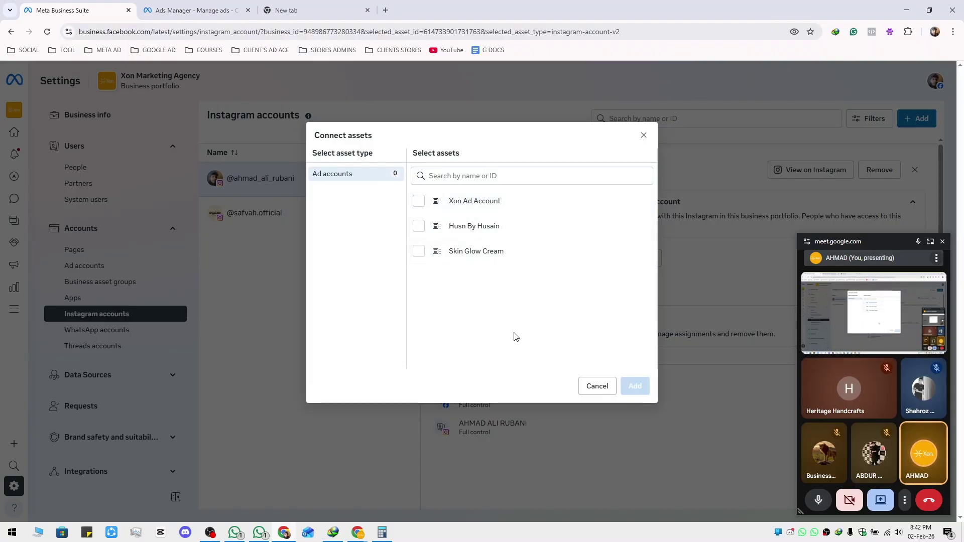
click(598, 386)
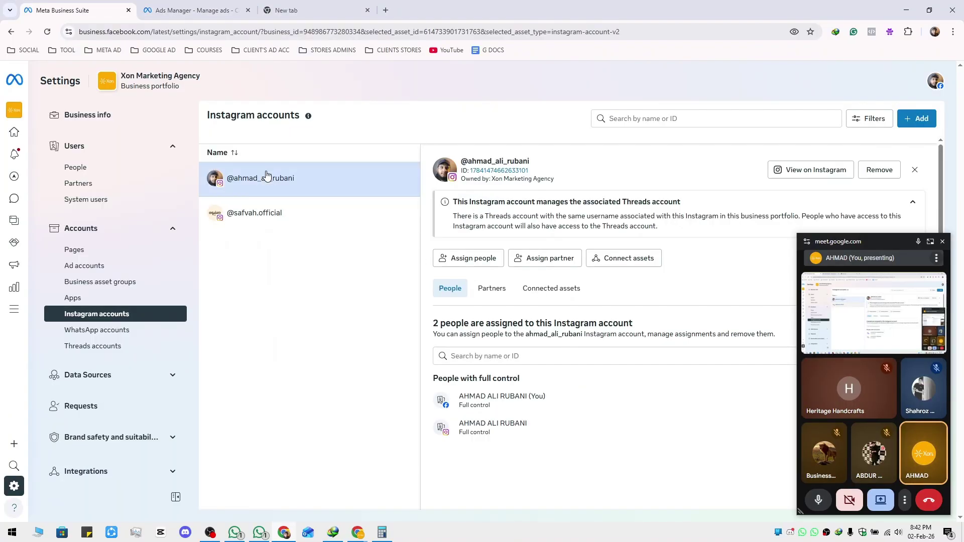
click(579, 291)
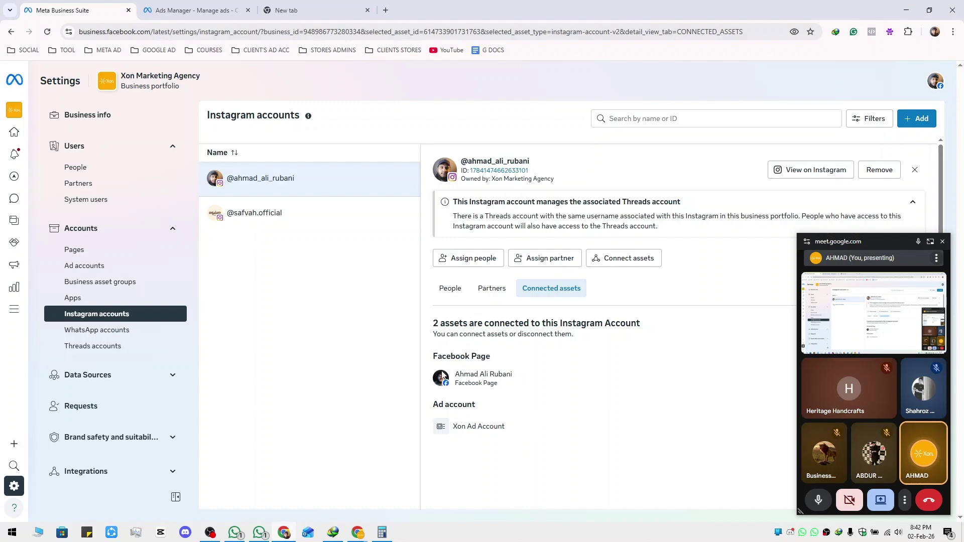
Open WhatsApp accounts, check the Add options, and close the details panel to see both accounts
click(119, 331)
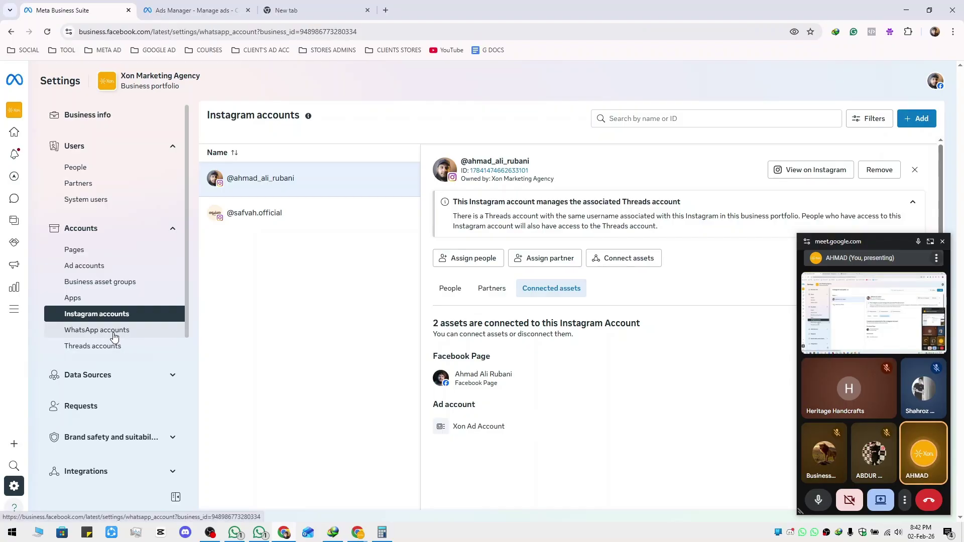
click(908, 119)
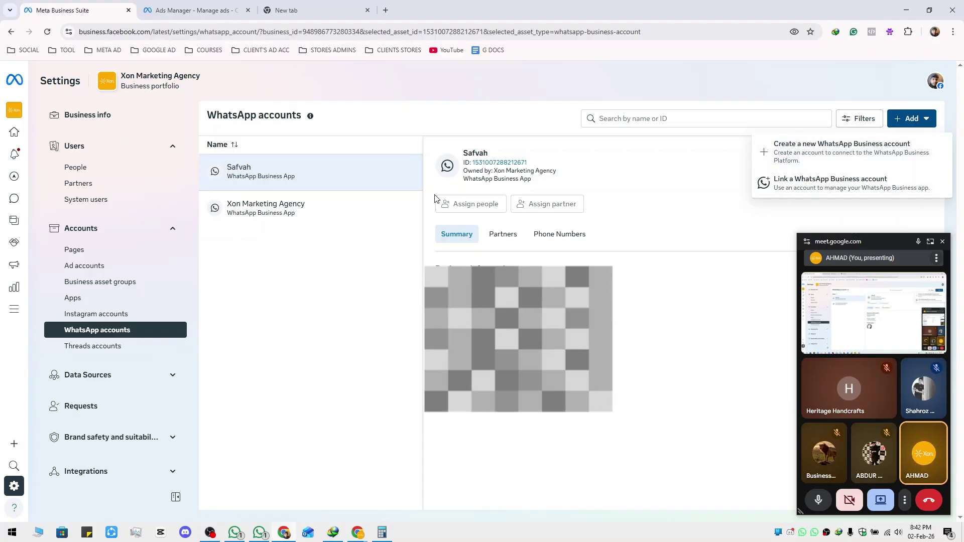
click(611, 187)
click(923, 161)
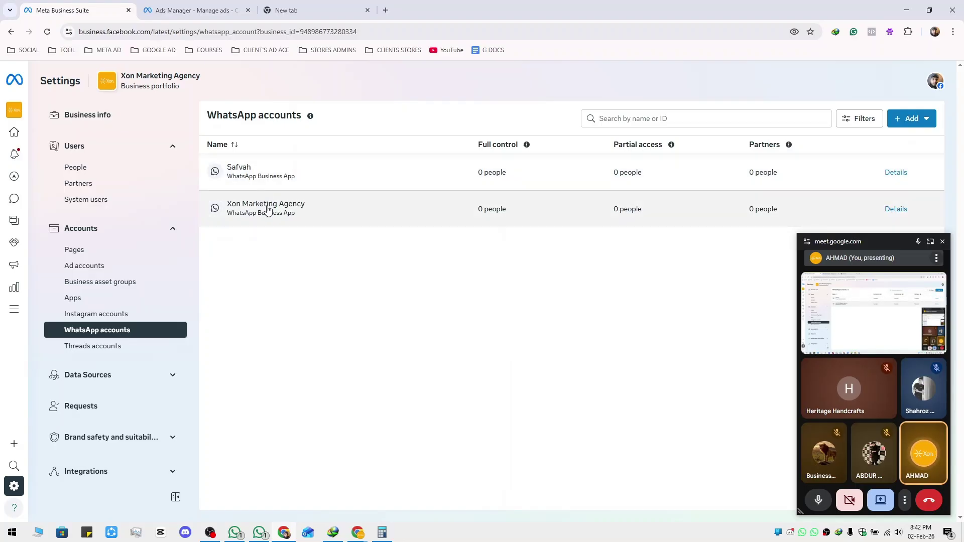
click(116, 346)
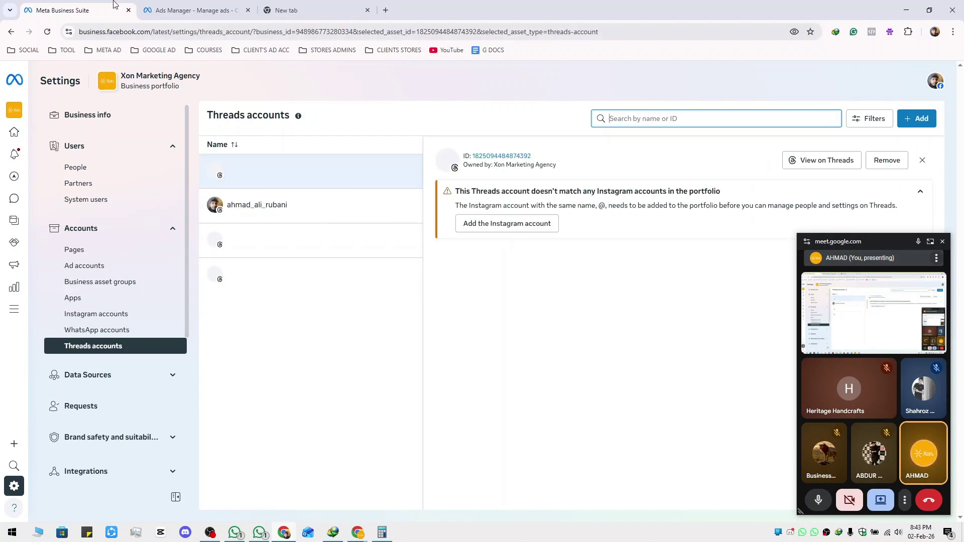
Switch from Business Suite to the SHOPIFY AND META ADS notes in Google Docs
mouse_move(343, 536)
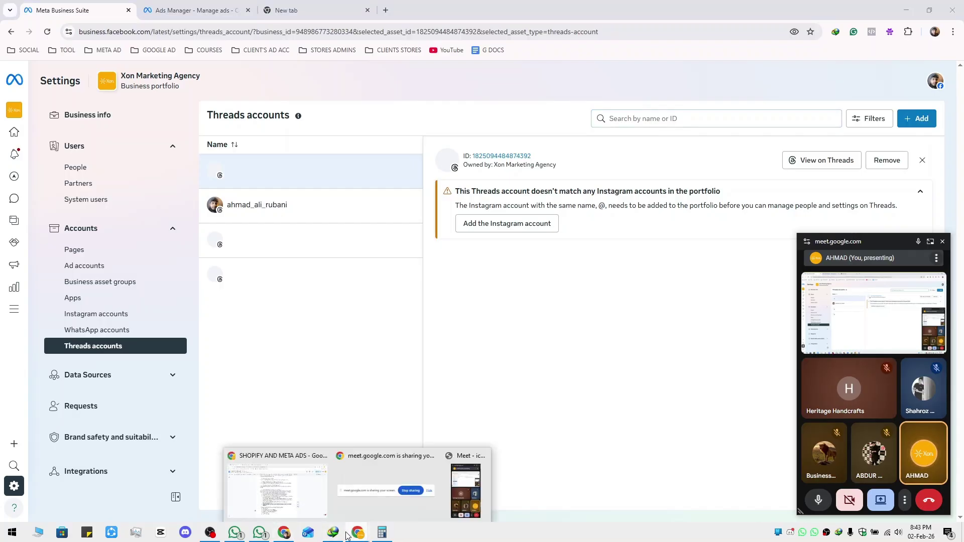
click(315, 505)
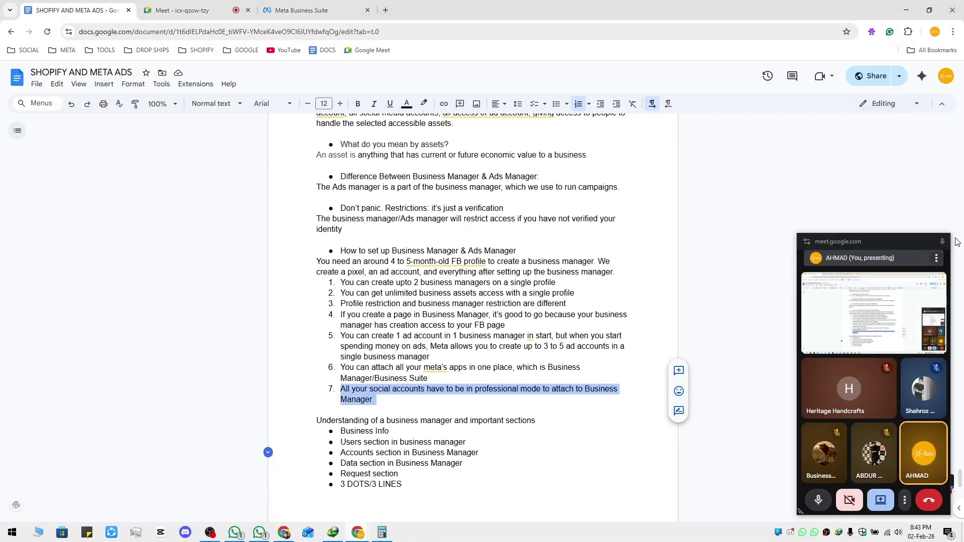
Close the extra browser window and select the 'Data section in Business Manager' bullet in the notes
click(213, 9)
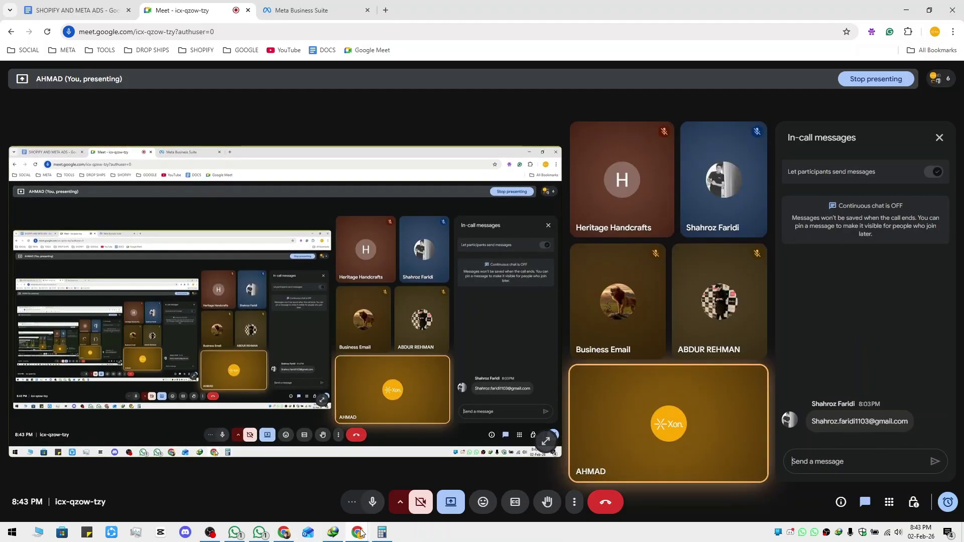
mouse_move(361, 533)
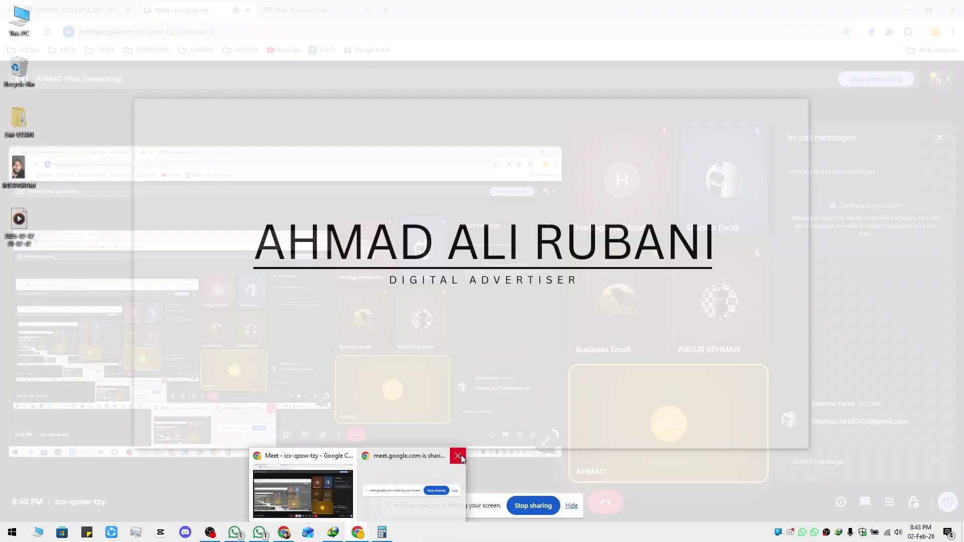
click(461, 455)
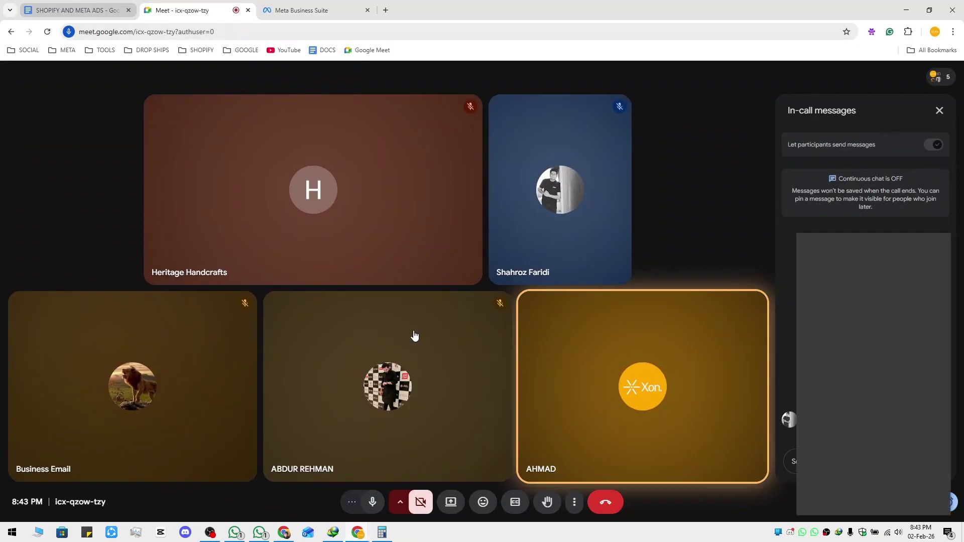
click(80, 10)
scroll(359, 419, down, 2)
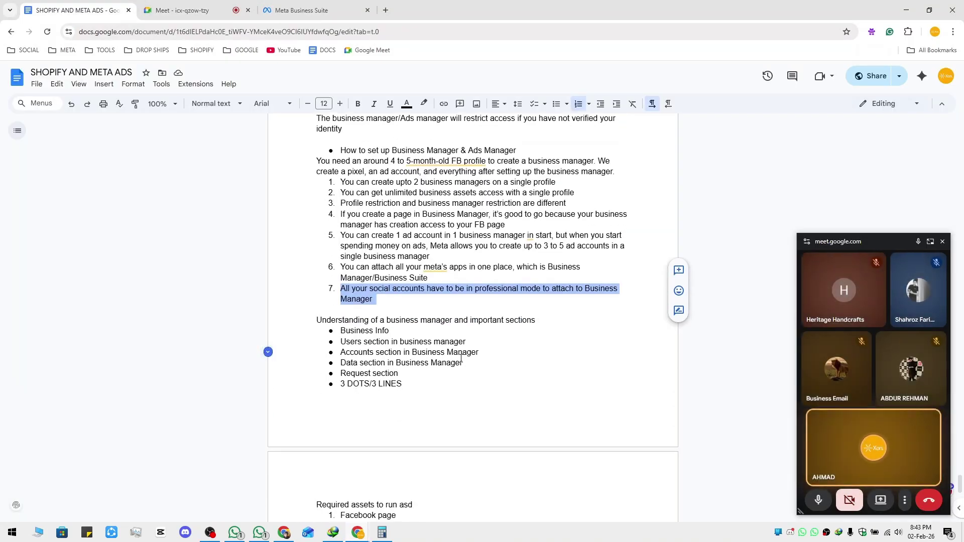
drag(344, 363, 477, 362)
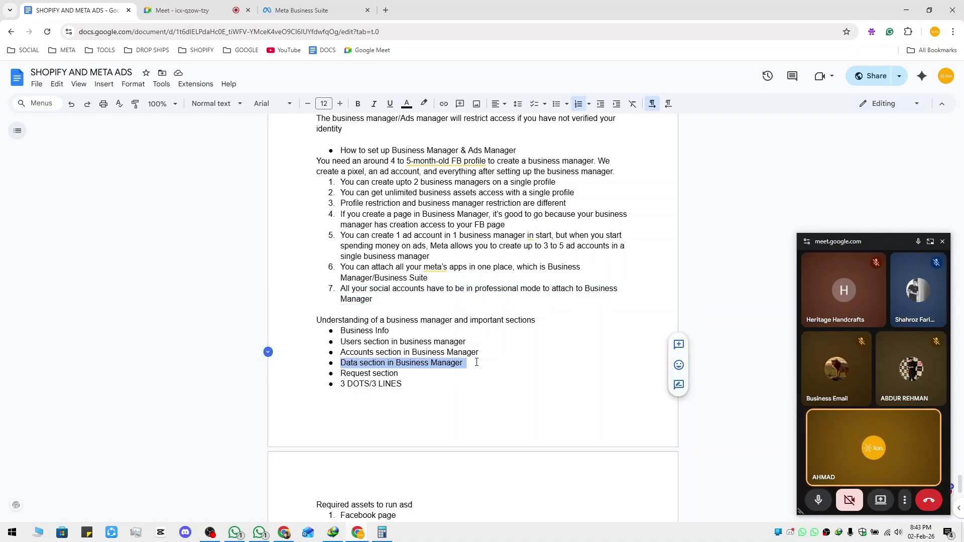
Collapse the Accounts and Users groups in the Business Suite settings sidebar
click(302, 10)
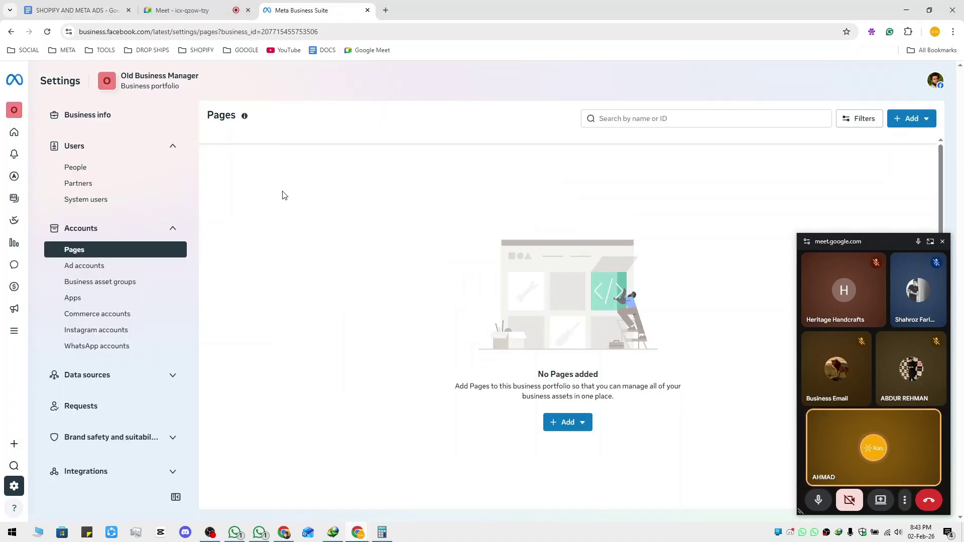
click(173, 229)
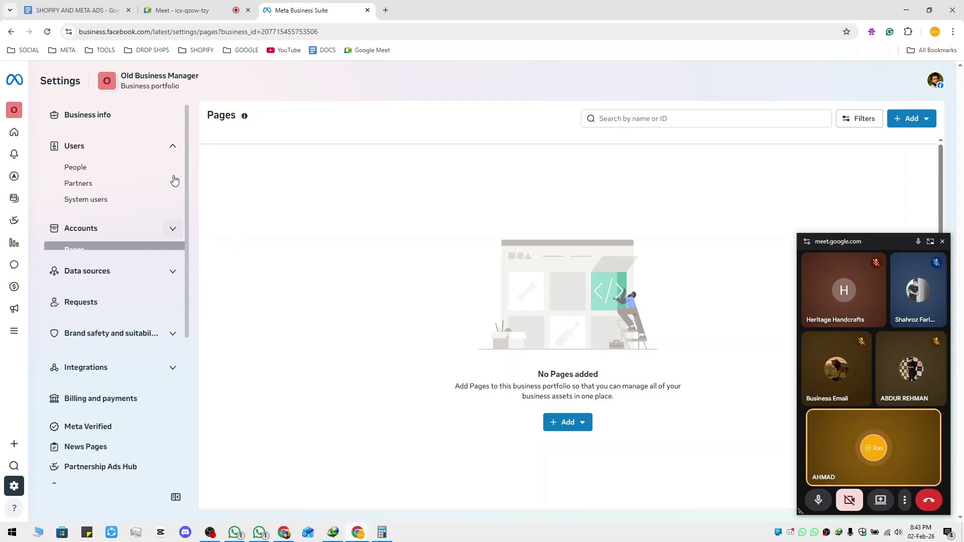
click(173, 146)
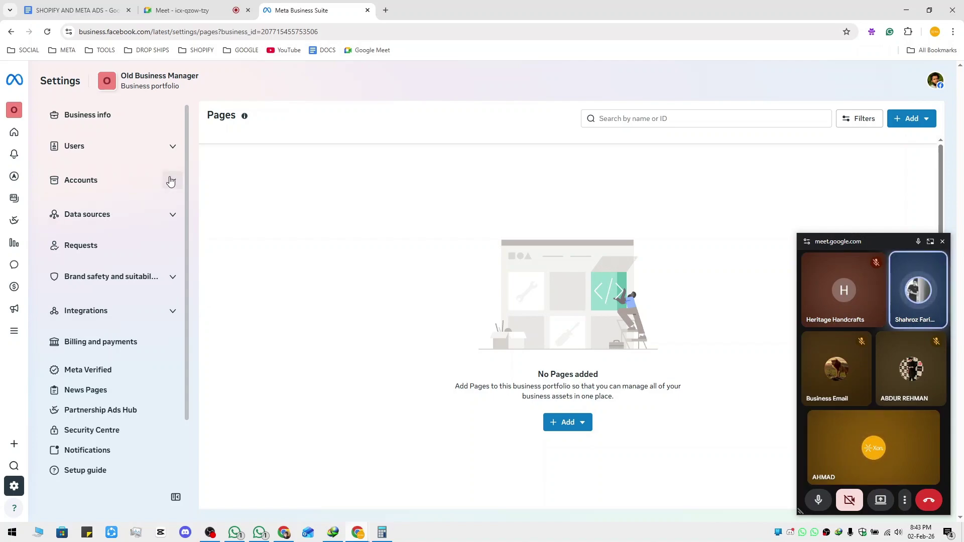
click(177, 11)
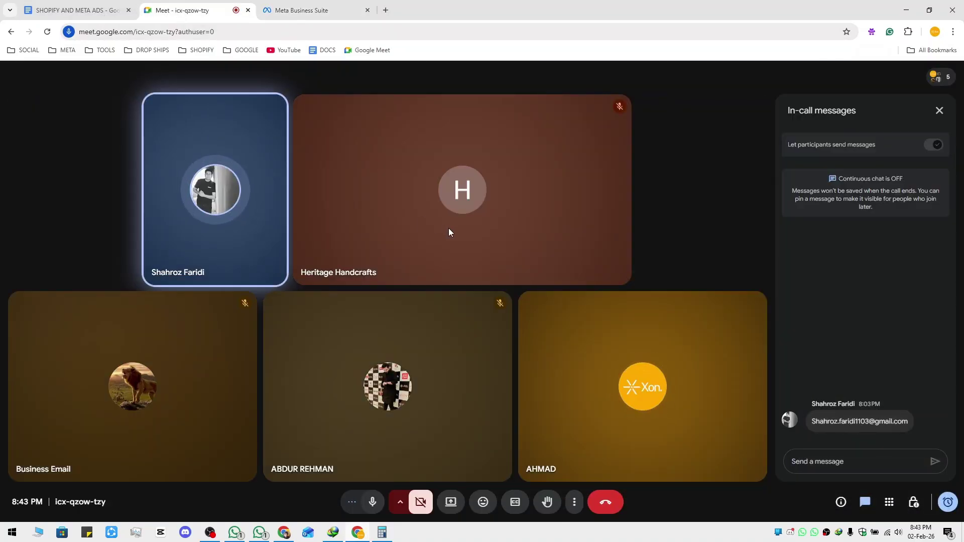
Present the entire screen to the Meet call
click(449, 502)
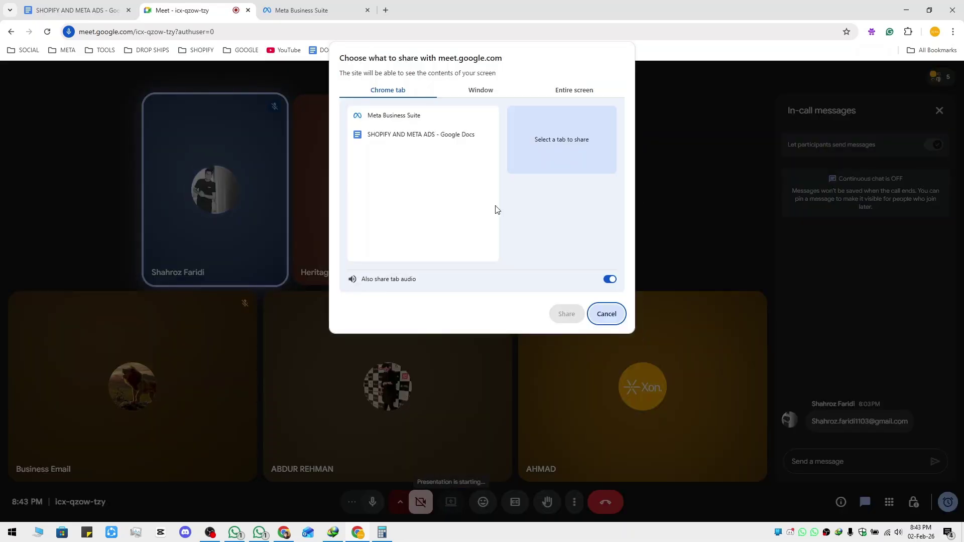
click(574, 90)
click(414, 151)
click(566, 313)
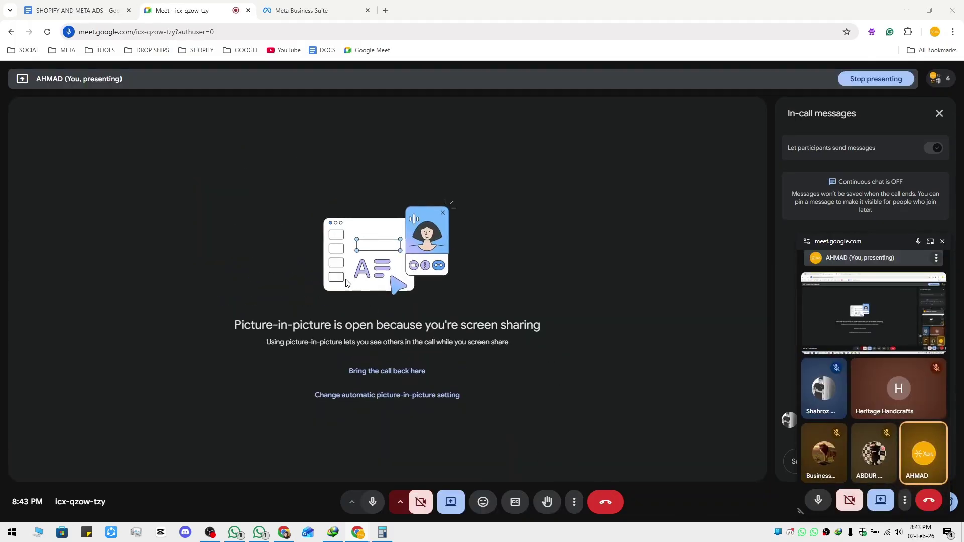
Expand the Data sources group to list Catalogues, Datasets and pixels, and Custom conversions
click(319, 10)
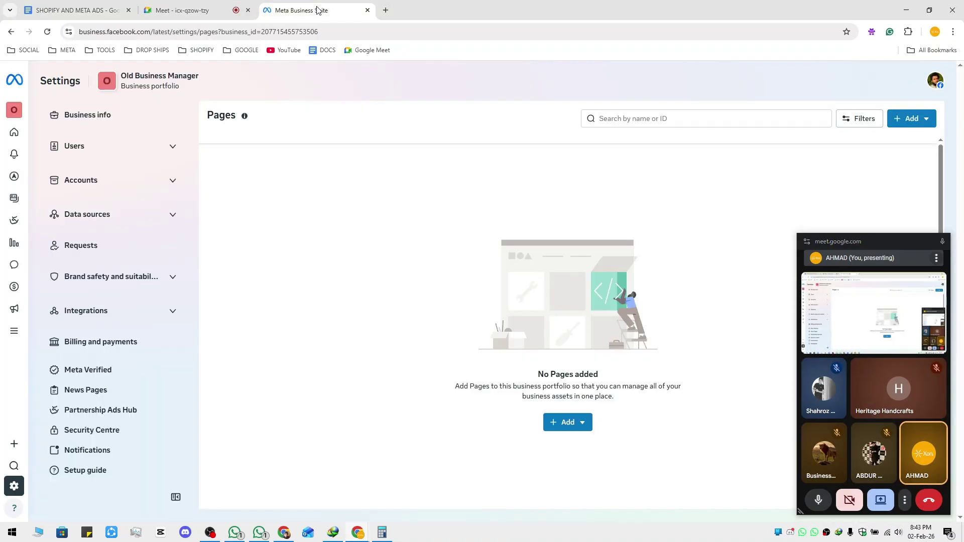
click(95, 11)
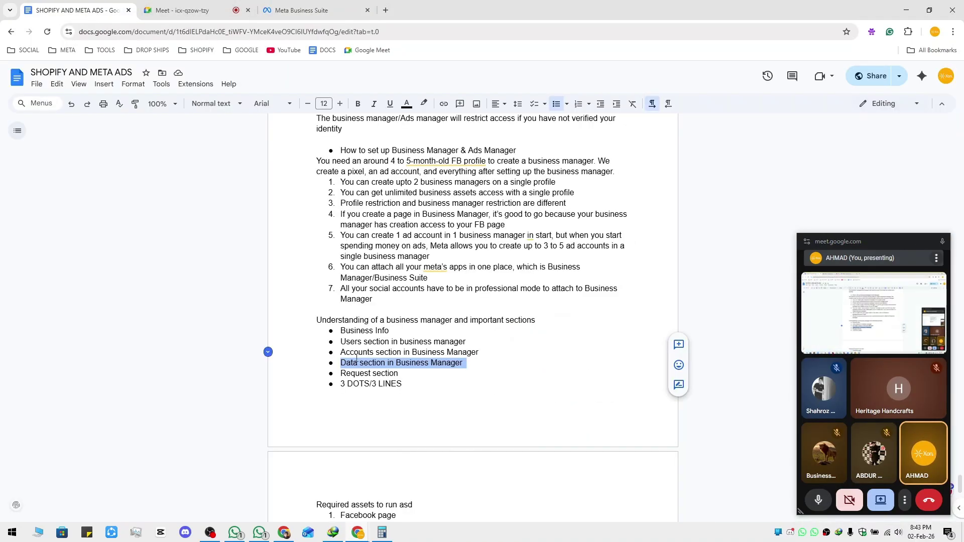
click(302, 10)
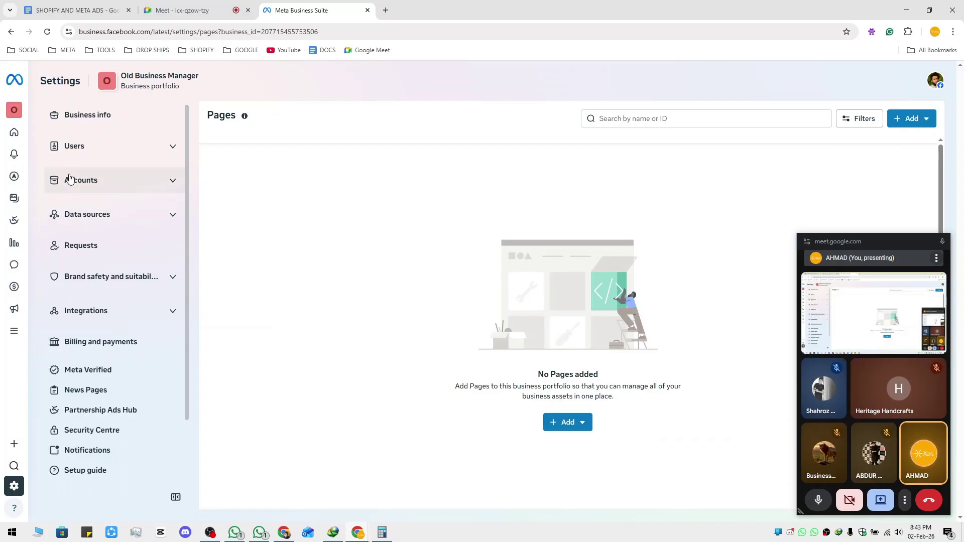
click(59, 187)
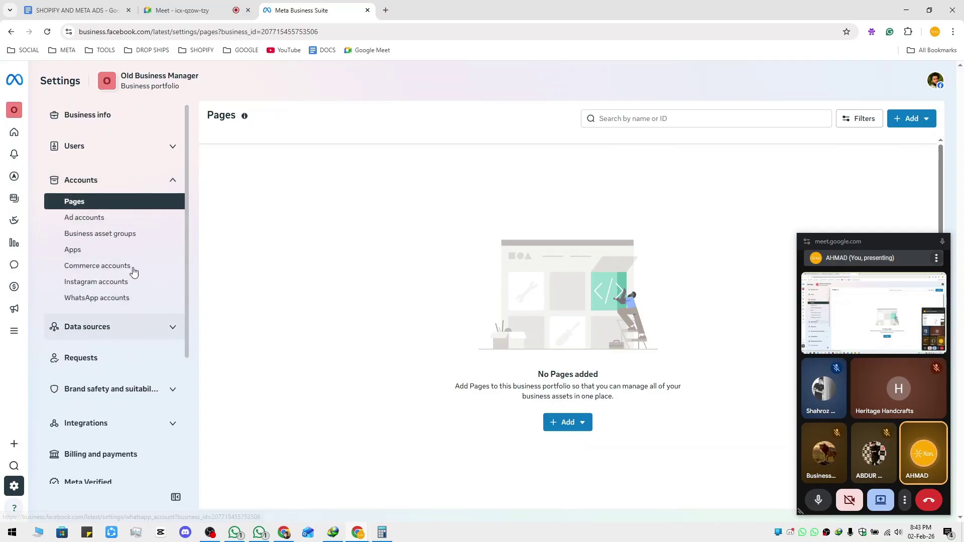
click(173, 183)
click(172, 216)
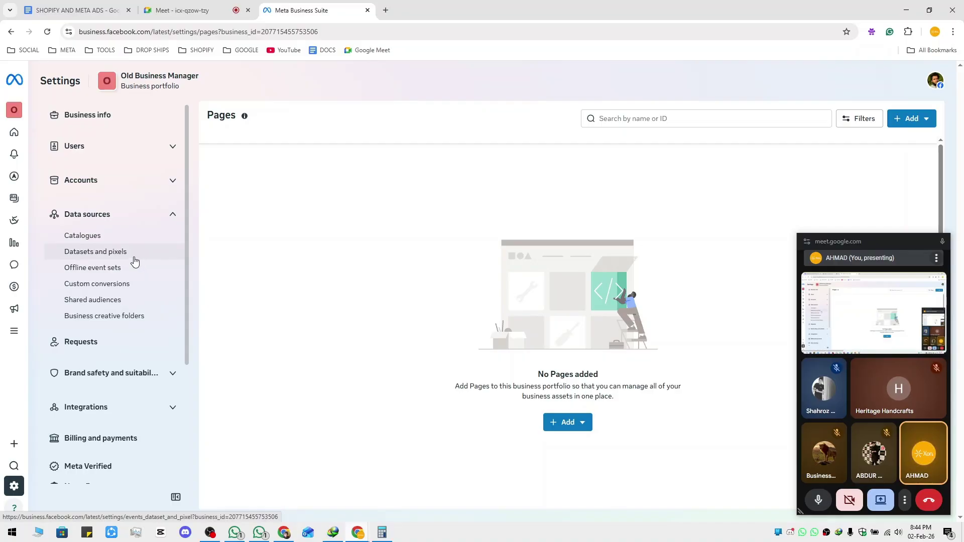
Check the WhatsApp Product Catalog's no-access notice and Add options, then view Datasets & pixels (Xon., WONDER)
click(110, 238)
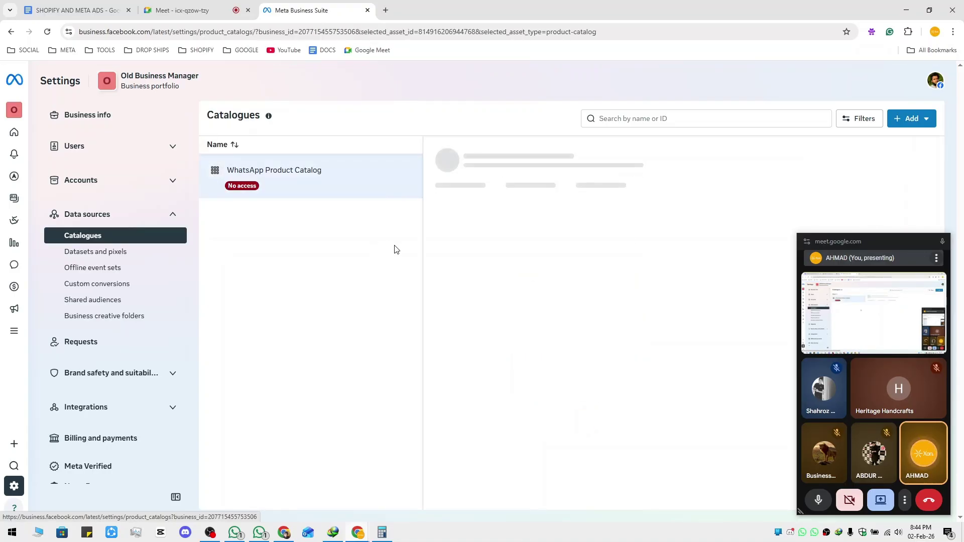
click(259, 171)
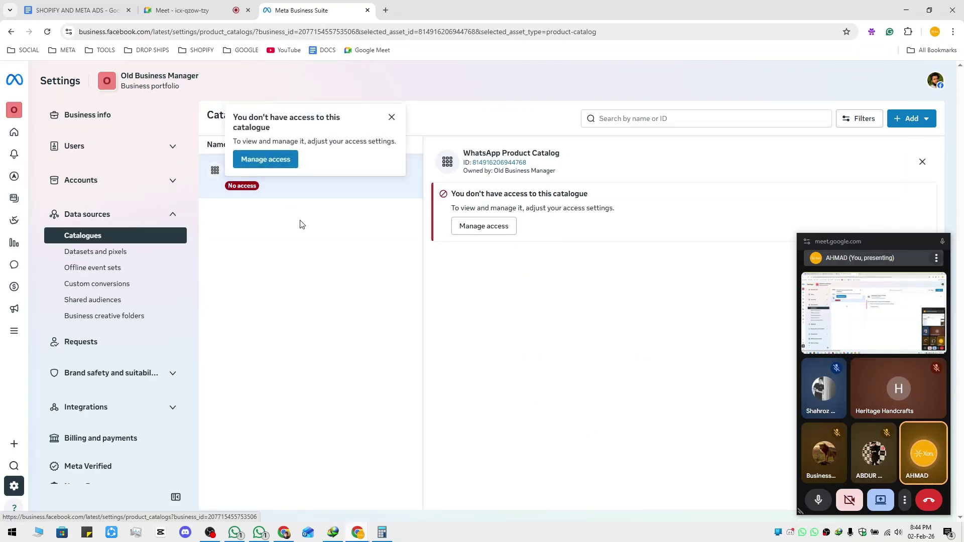
click(391, 118)
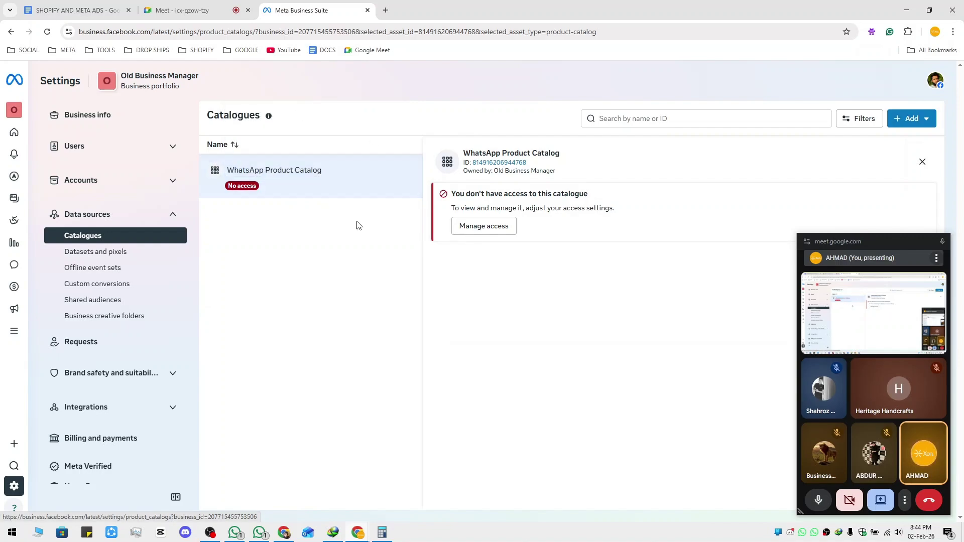
click(910, 119)
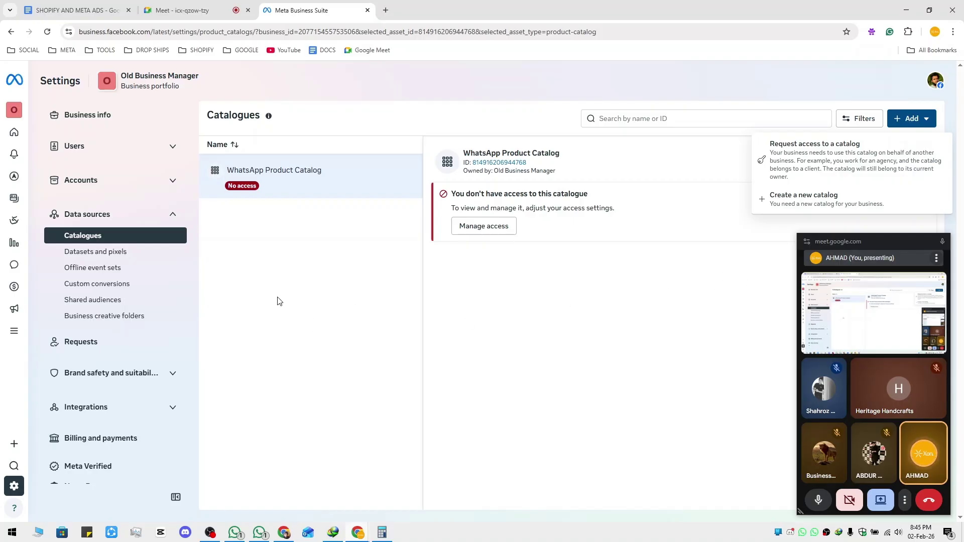
click(103, 252)
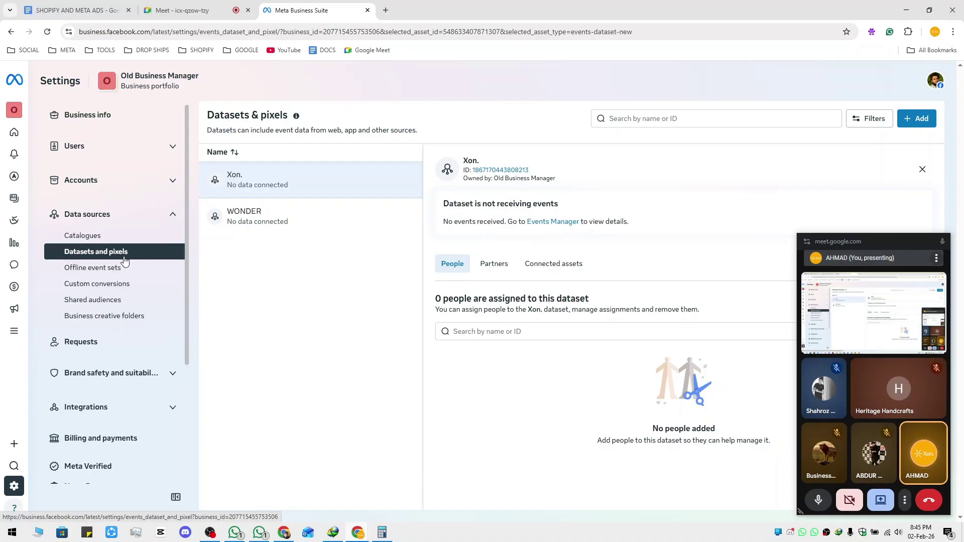
Close the Xon. details panel, back out of creating a dataset, and open a new Google tab
click(922, 170)
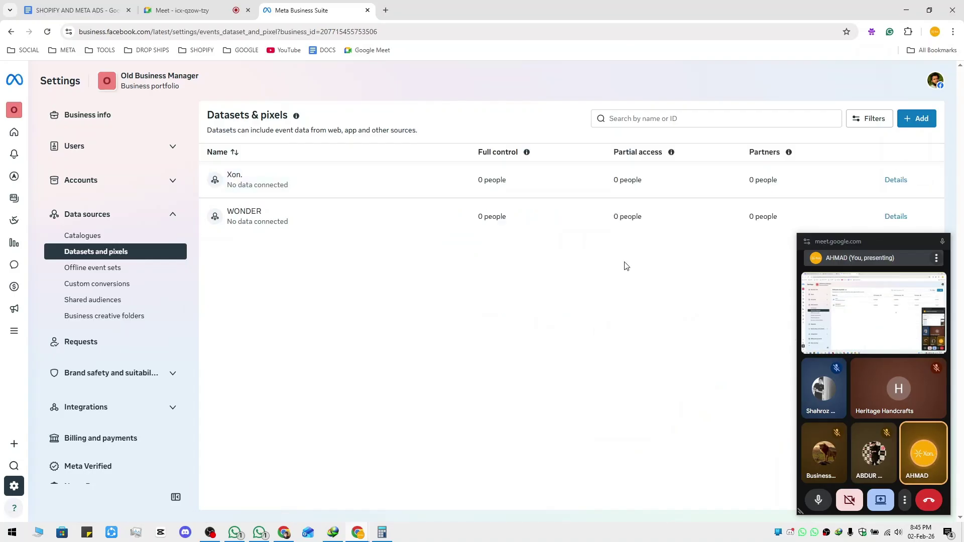
click(913, 119)
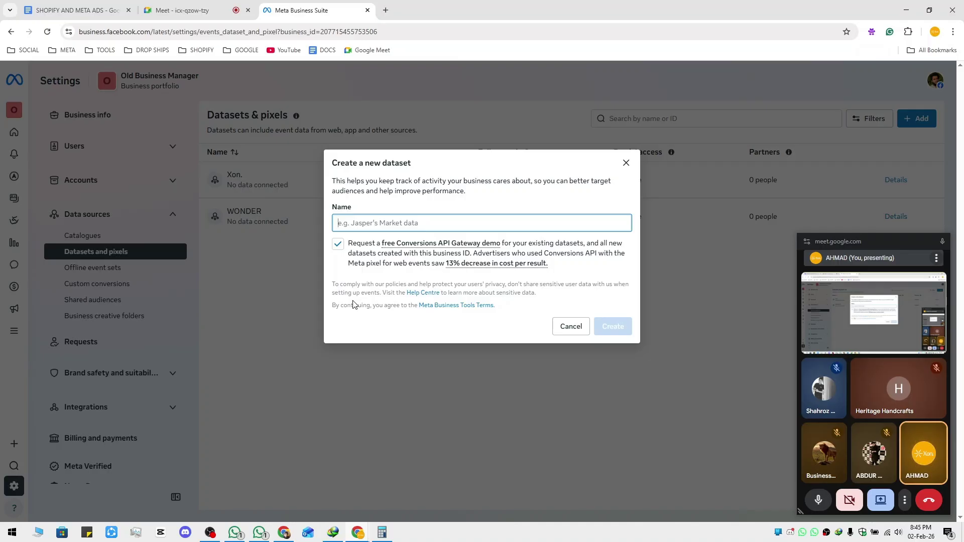
click(572, 327)
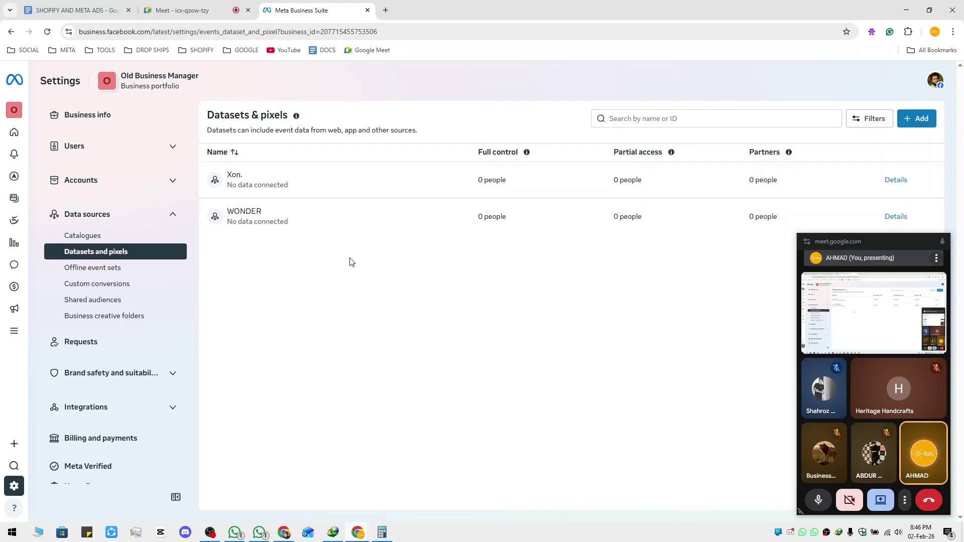
click(387, 10)
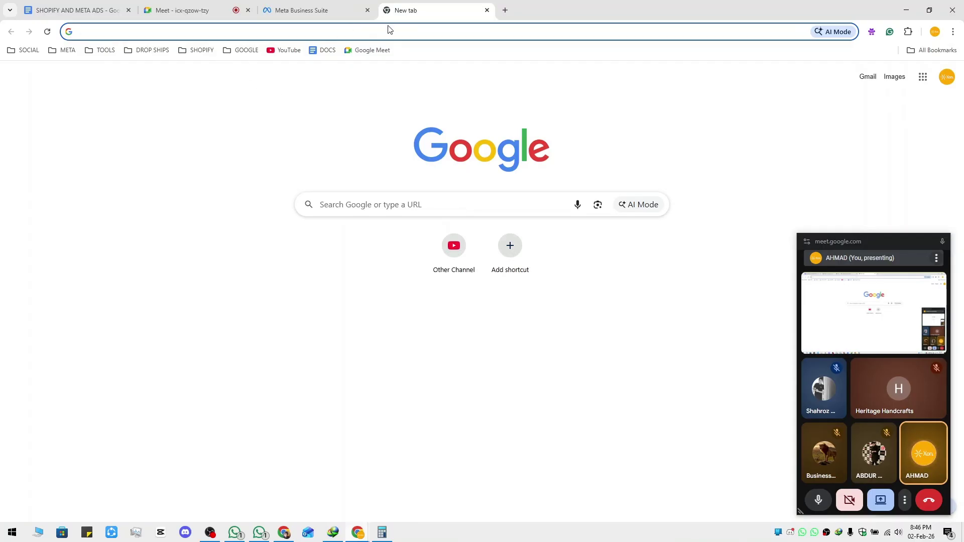
Close the Google tab to return to the Datasets & pixels page listing Xon. and WONDER
middle_click(400, 15)
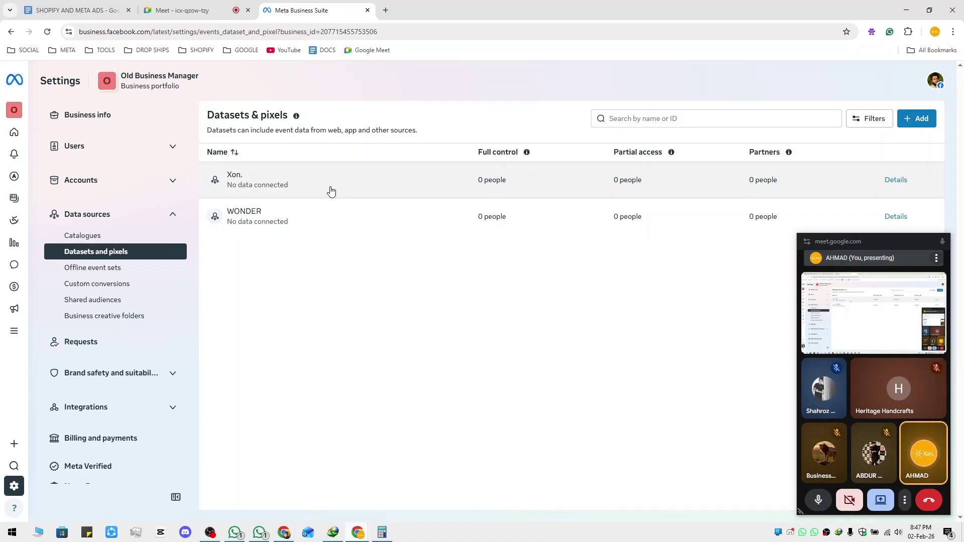
Cancel a new dataset form and view the Xon. dataset's details
click(917, 119)
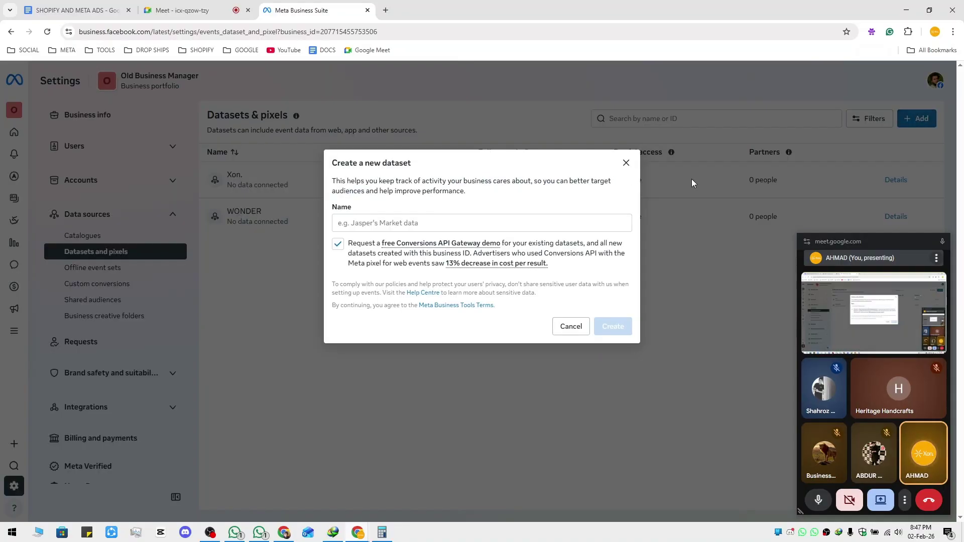
click(568, 327)
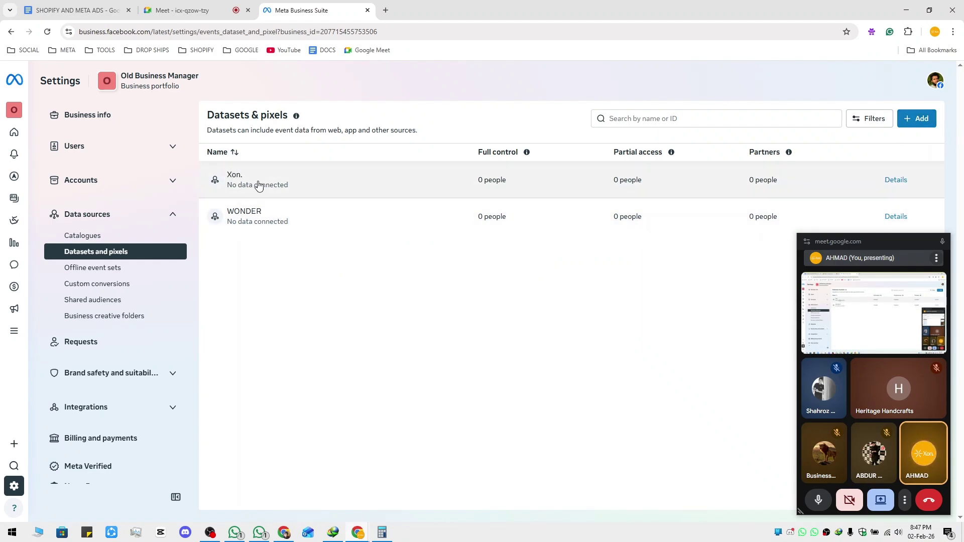
click(258, 185)
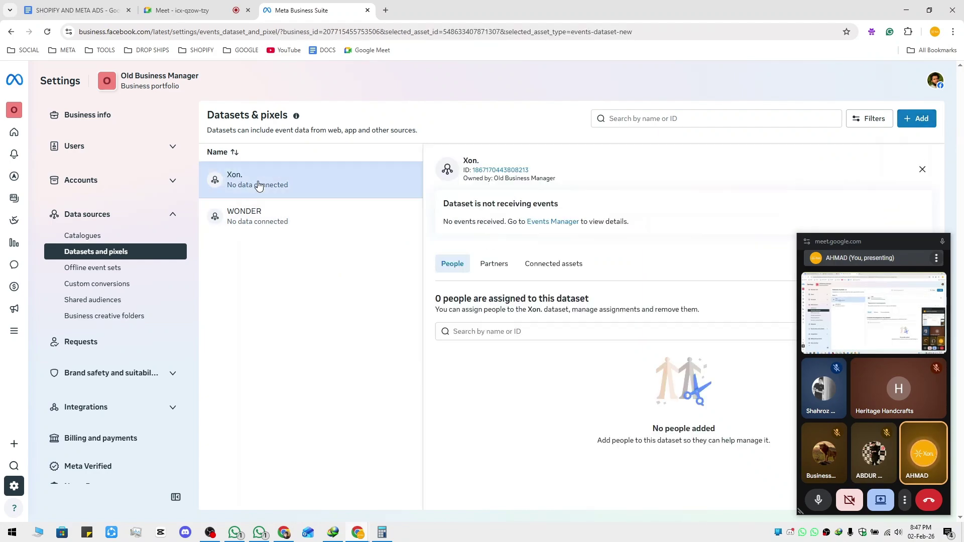
Close the Xon. details panel and collapse the Data sources sidebar group
click(100, 181)
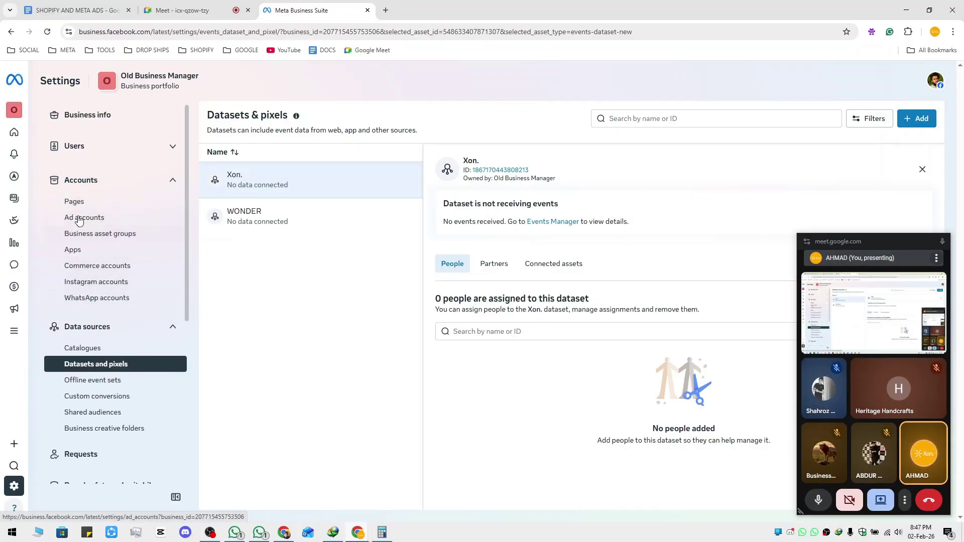
click(103, 186)
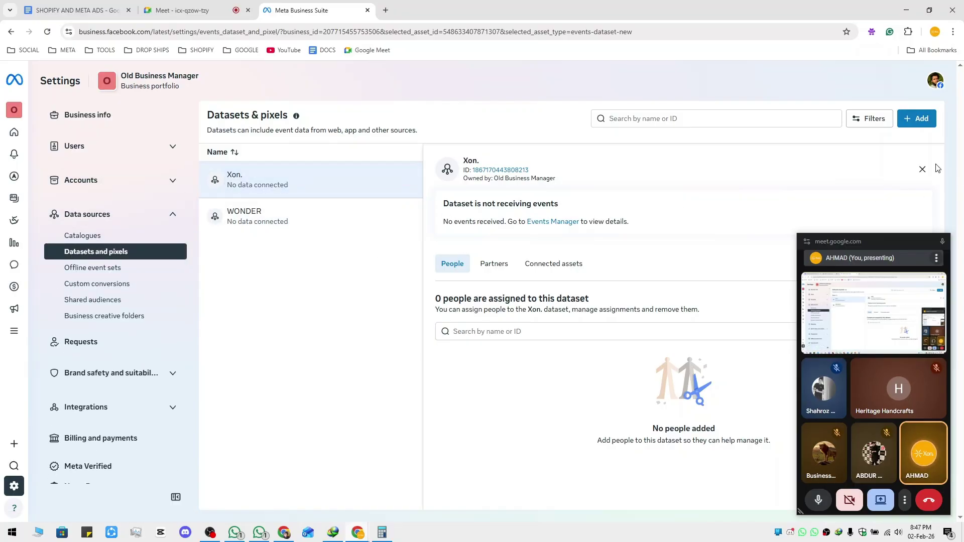
click(922, 170)
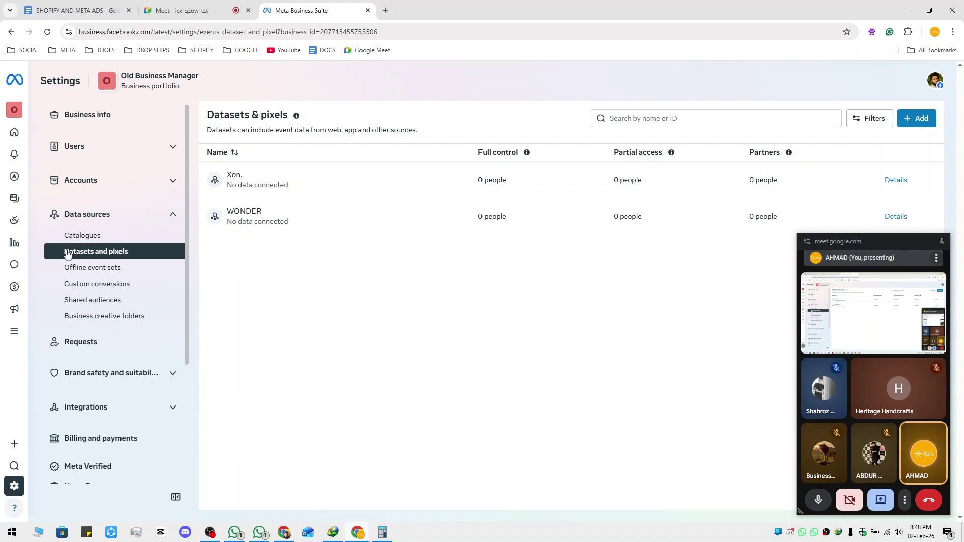
click(166, 216)
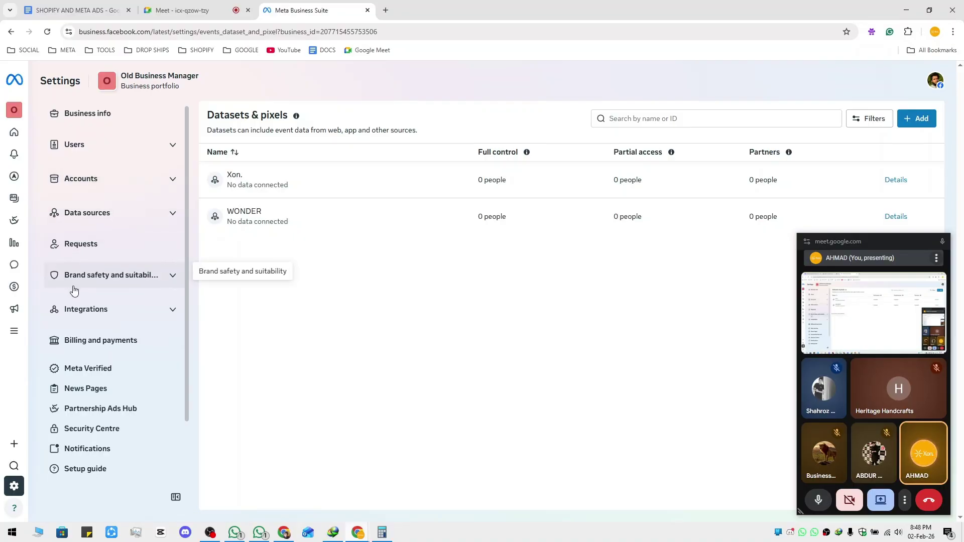
scroll(80, 297, down, 3)
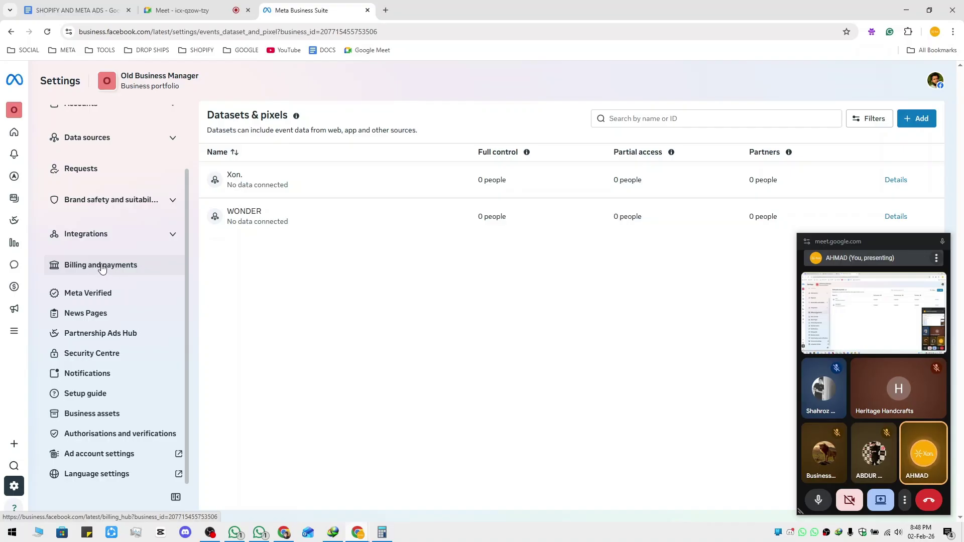
scroll(136, 261, up, 3)
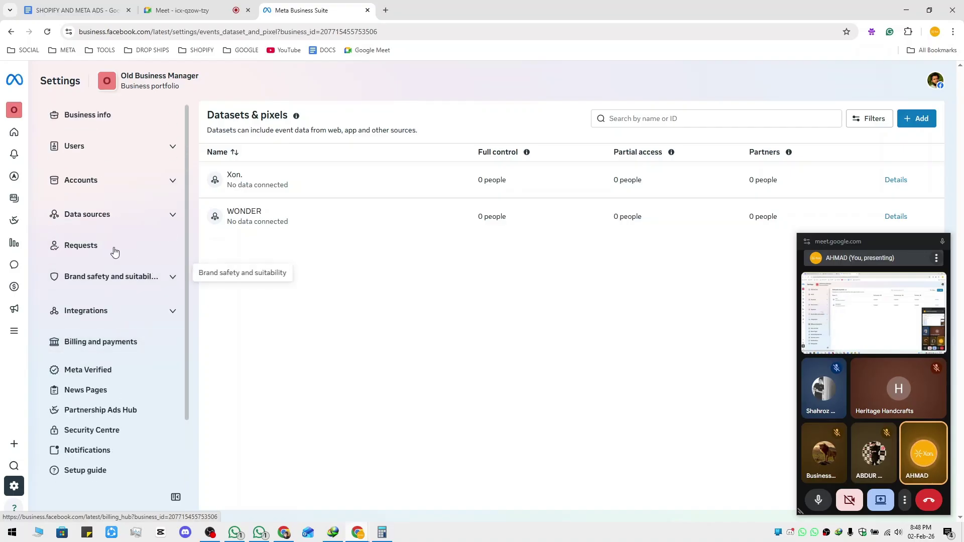
click(171, 181)
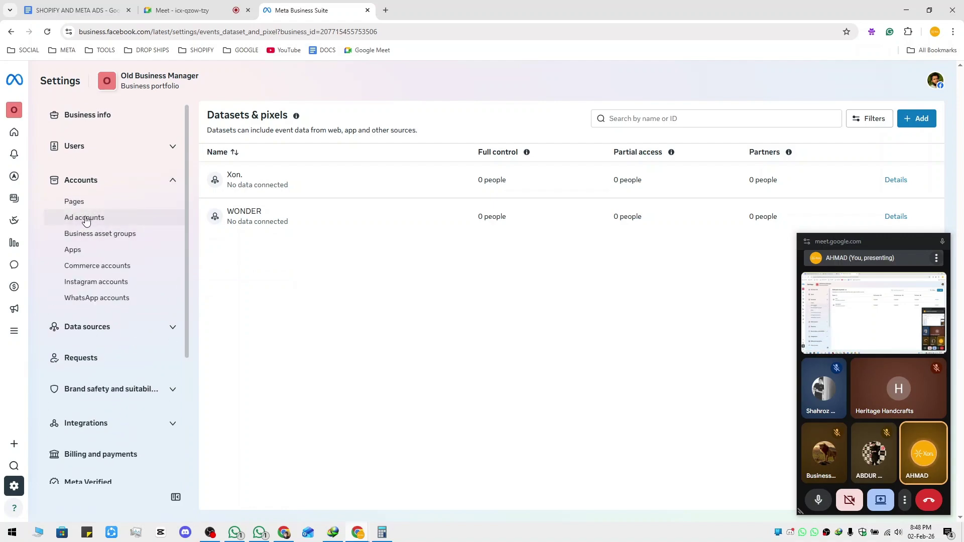
click(172, 179)
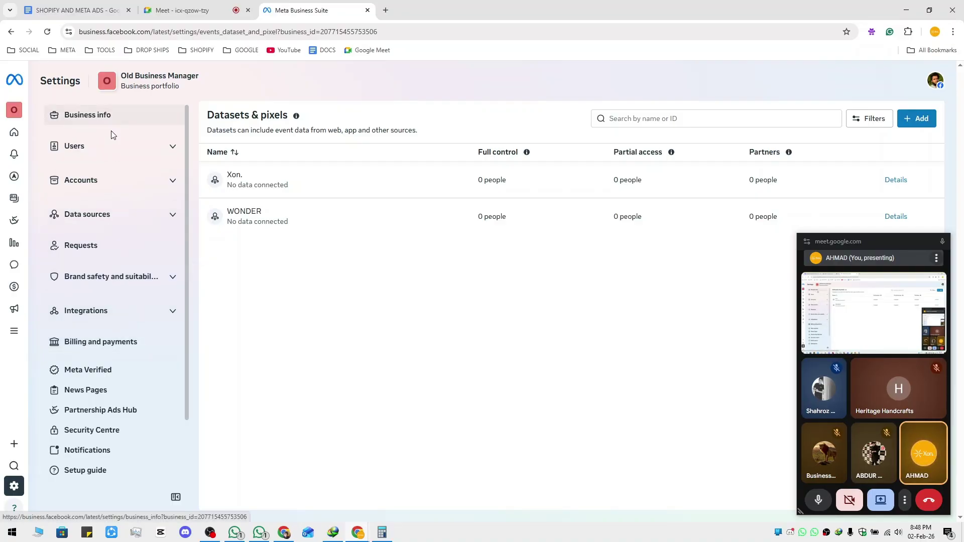
click(148, 181)
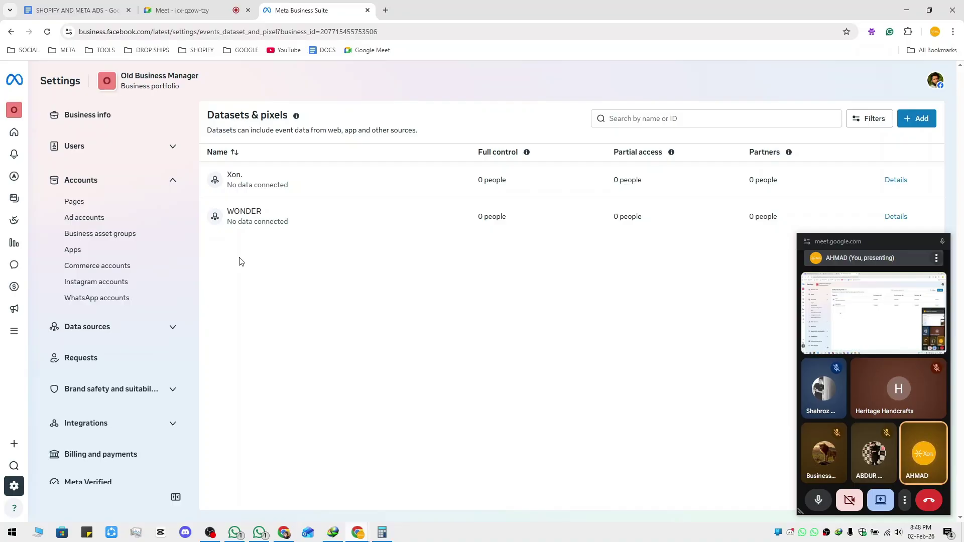
click(172, 182)
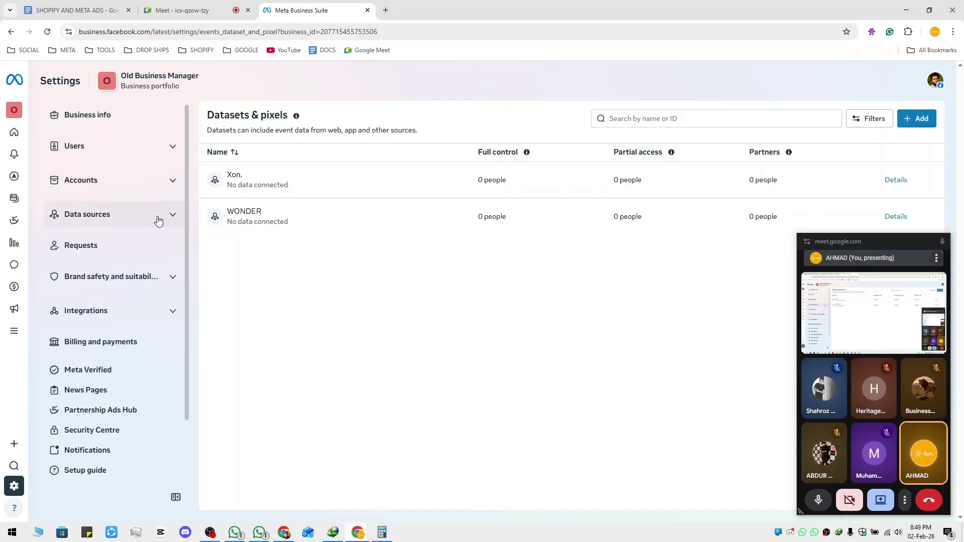
click(166, 278)
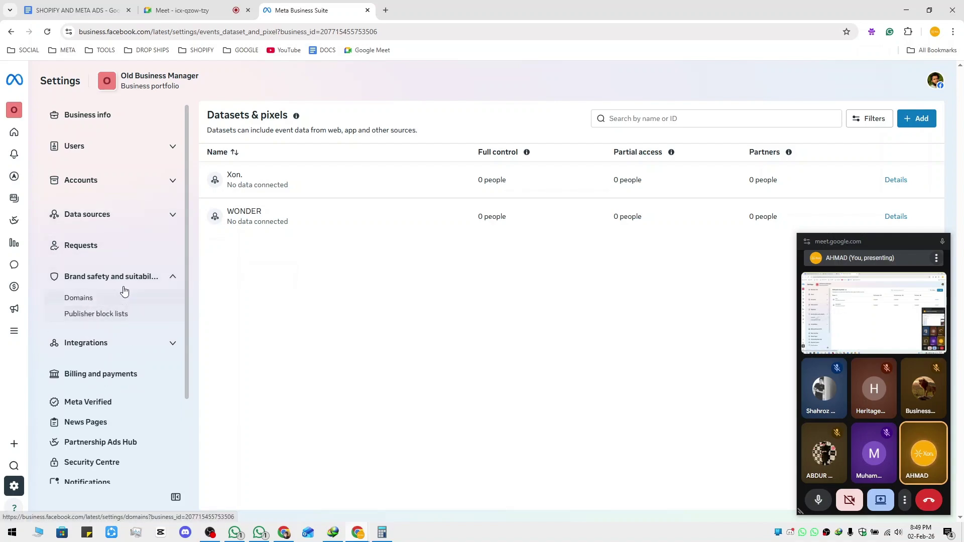
click(173, 278)
click(164, 311)
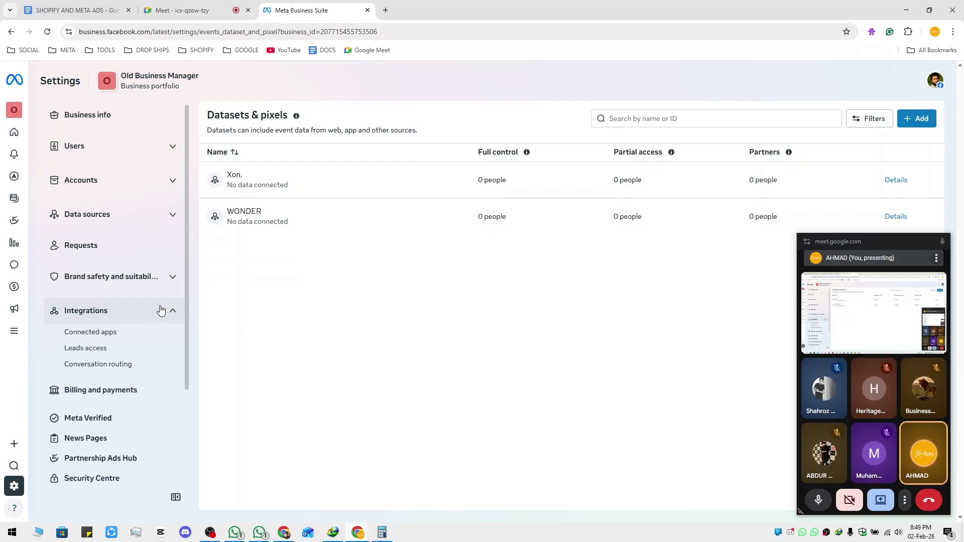
click(165, 311)
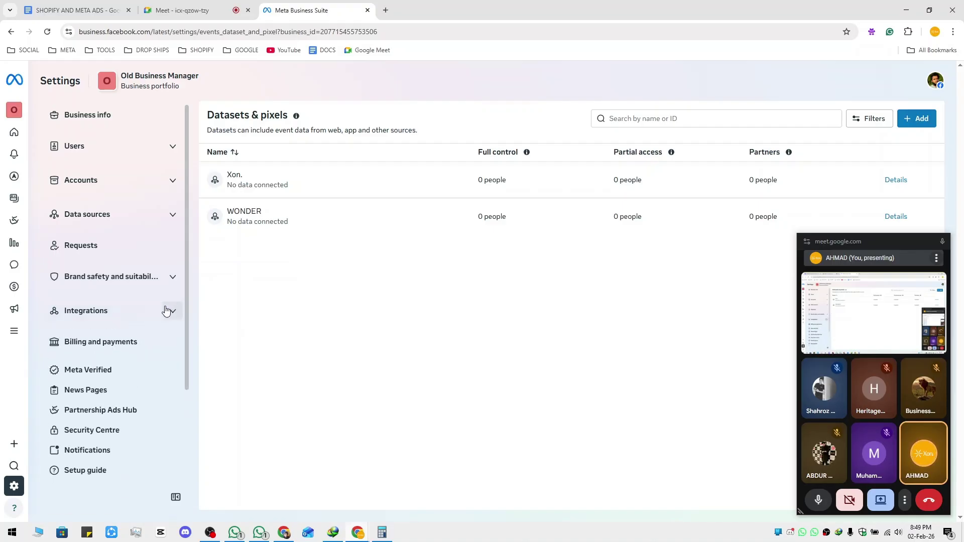
scroll(150, 308, down, 2)
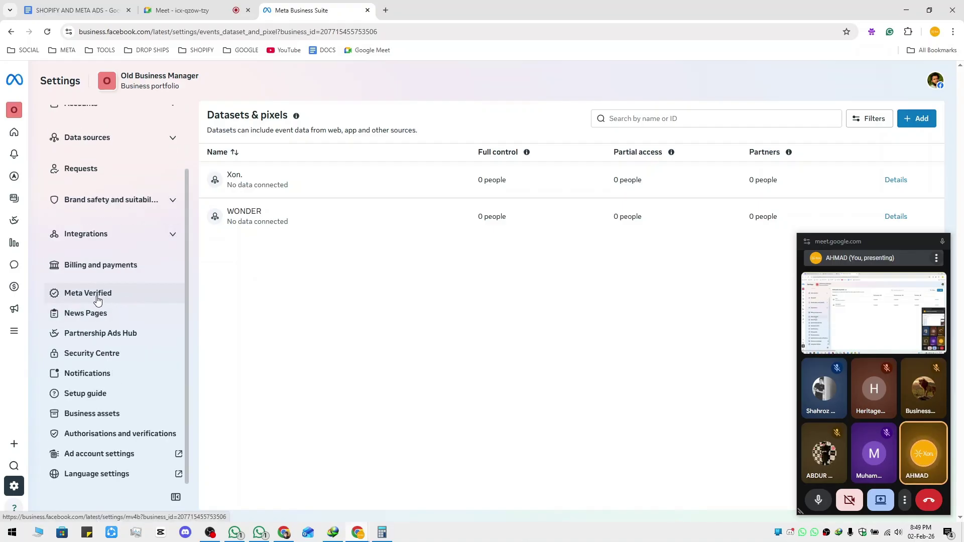
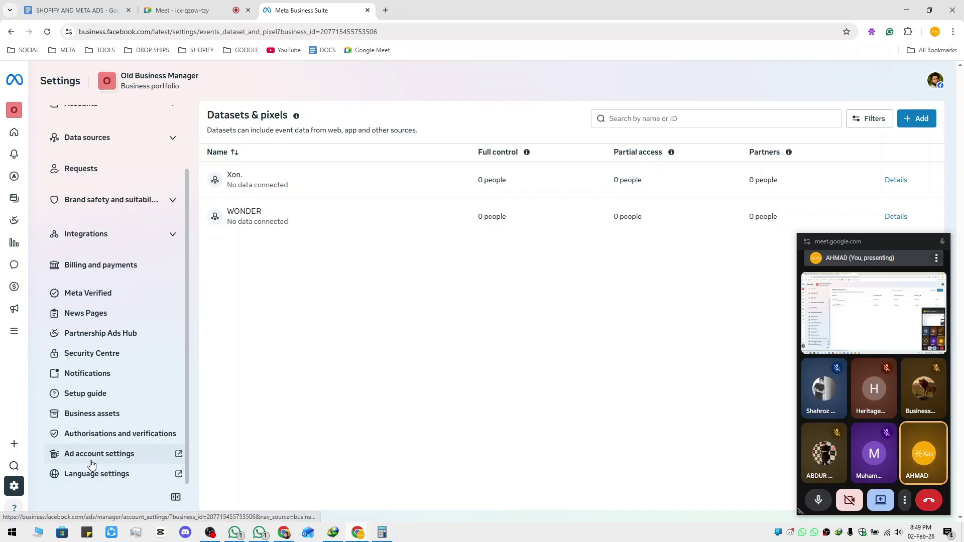
Scroll the Settings sidebar to the top and switch to the SHOPIFY AND META ADS notes
scroll(126, 457, up, 2)
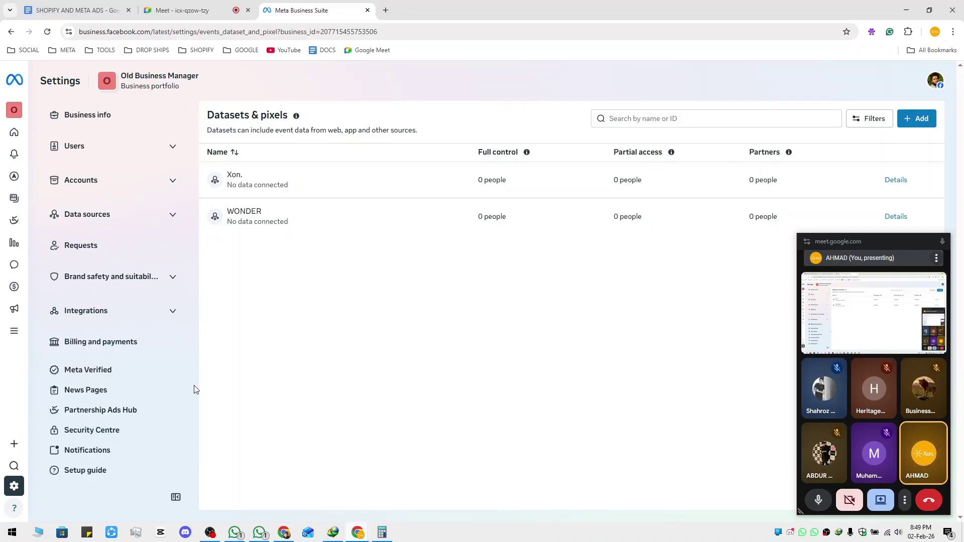
key(ctrl+Tab)
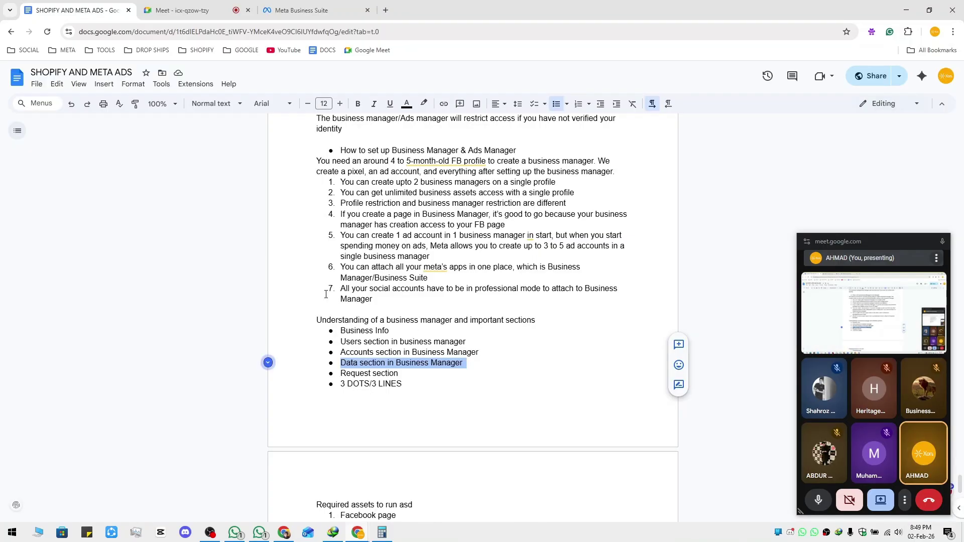
scroll(416, 346, down, 4)
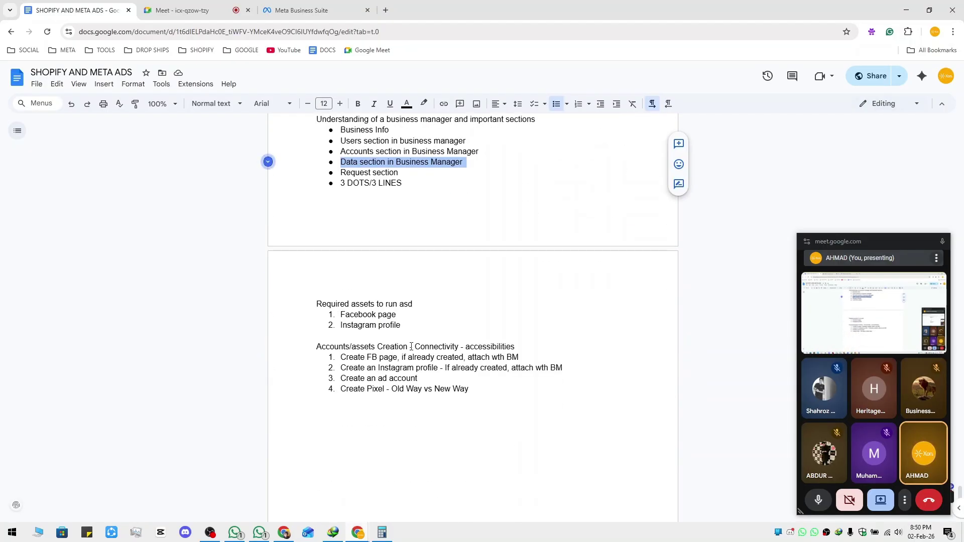
drag(316, 347, 360, 346)
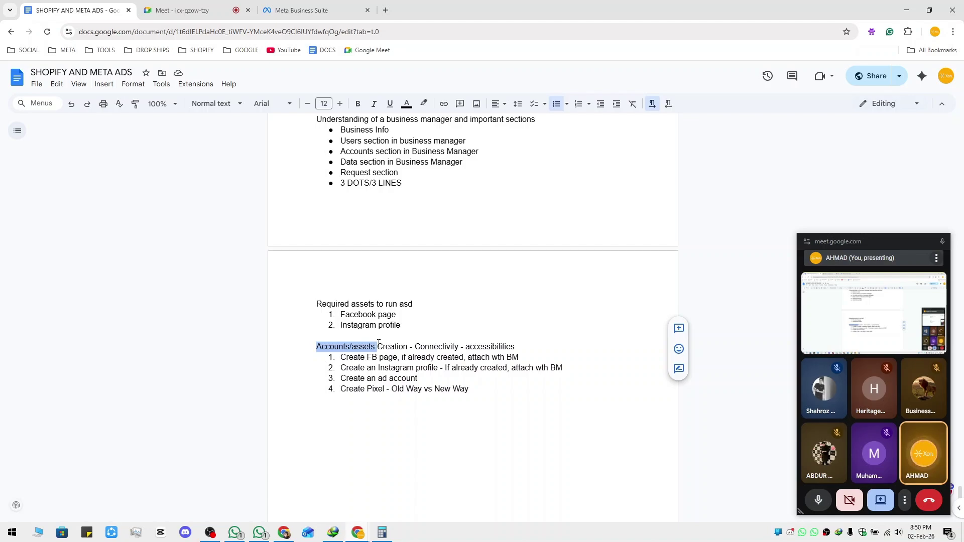
drag(380, 343, 515, 346)
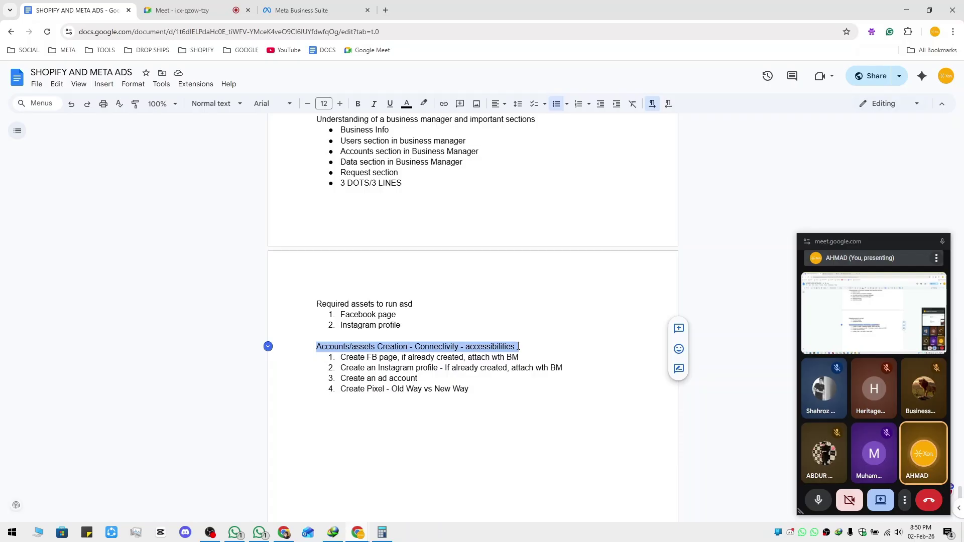
click(518, 346)
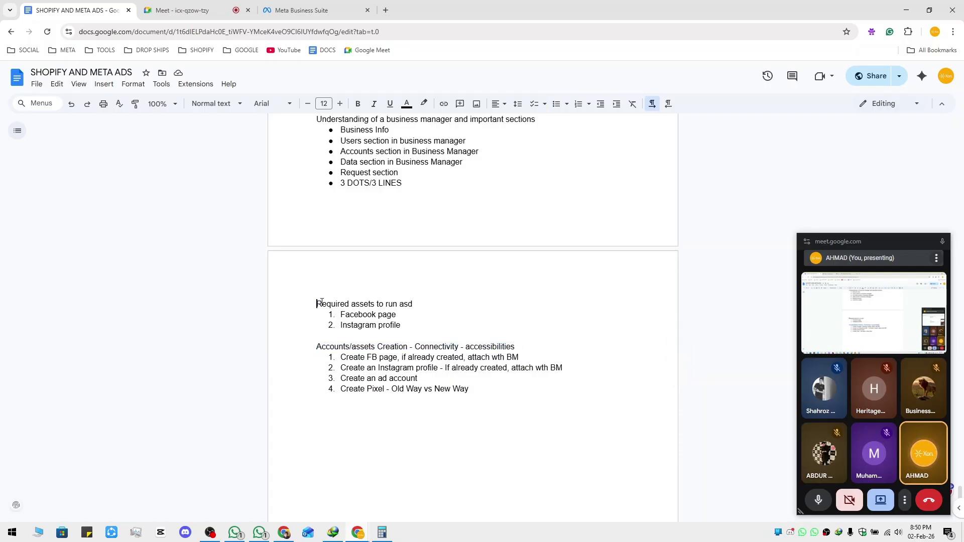
drag(317, 304, 338, 311)
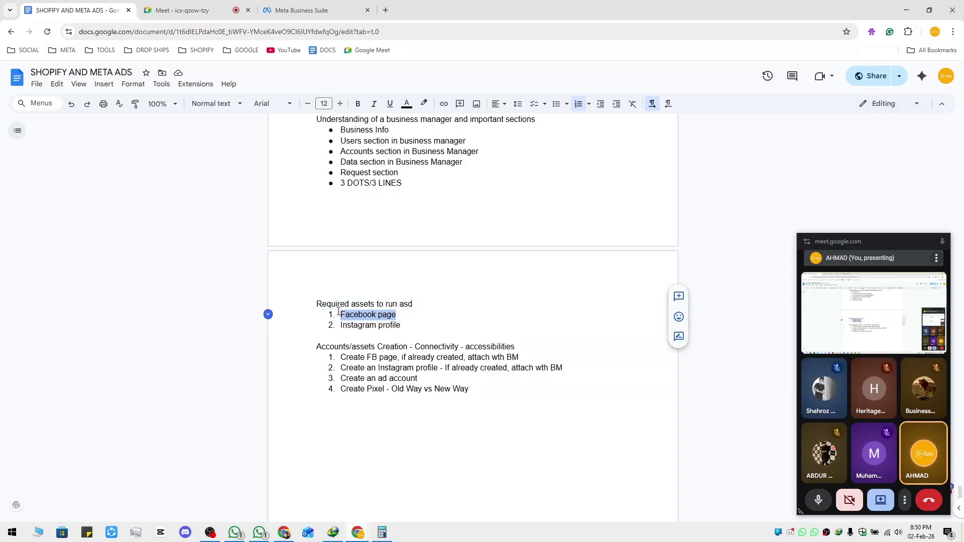
click(302, 10)
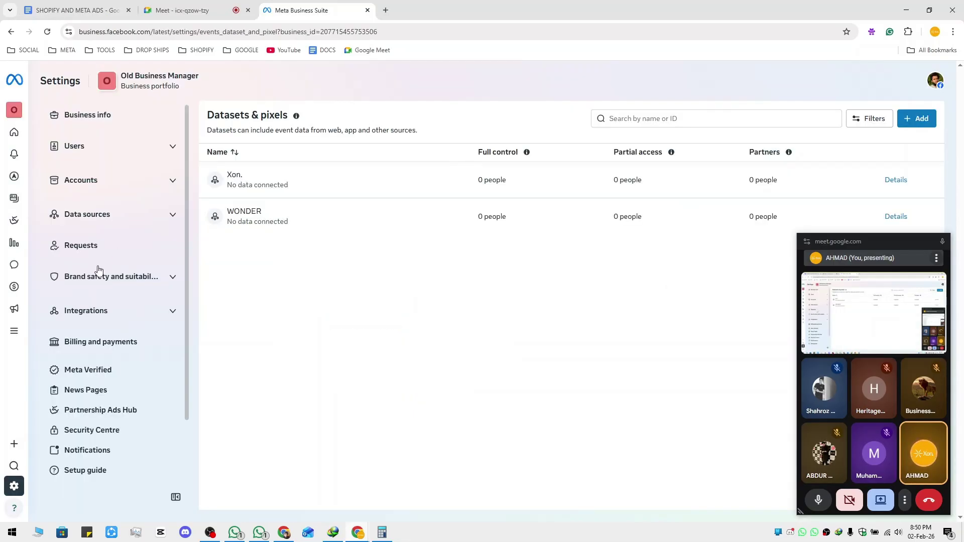
click(172, 180)
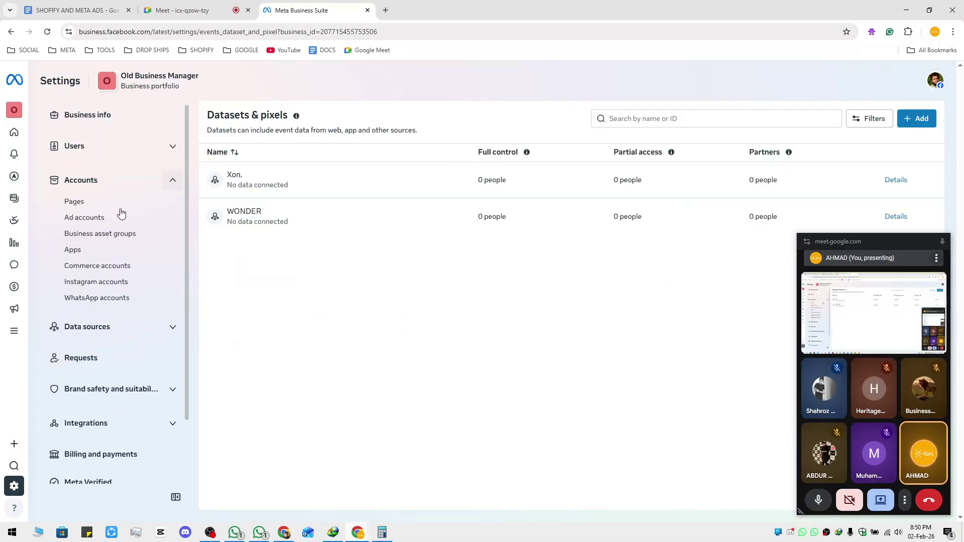
click(75, 10)
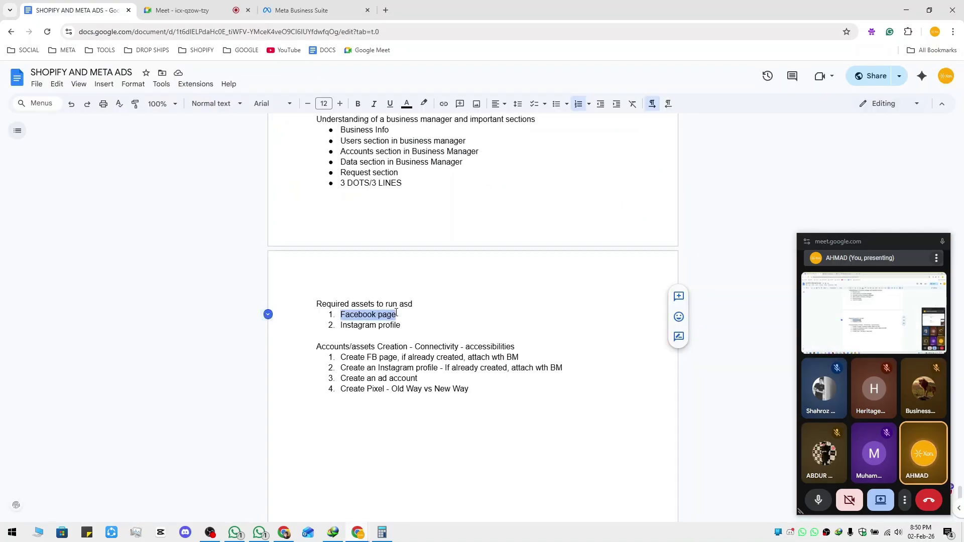
Open the Profile bookmark from the SOCIAL folder in a new tab
click(400, 314)
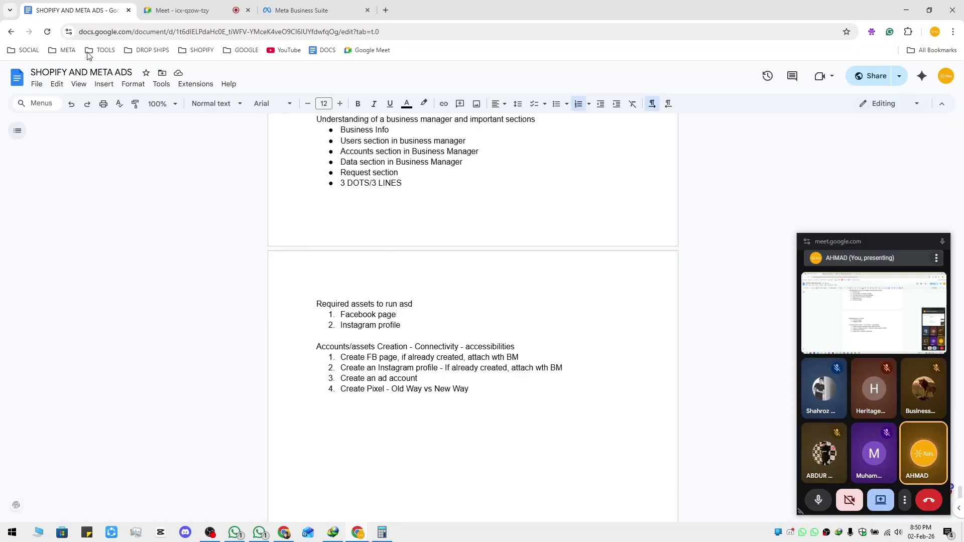
click(26, 50)
middle_click(49, 86)
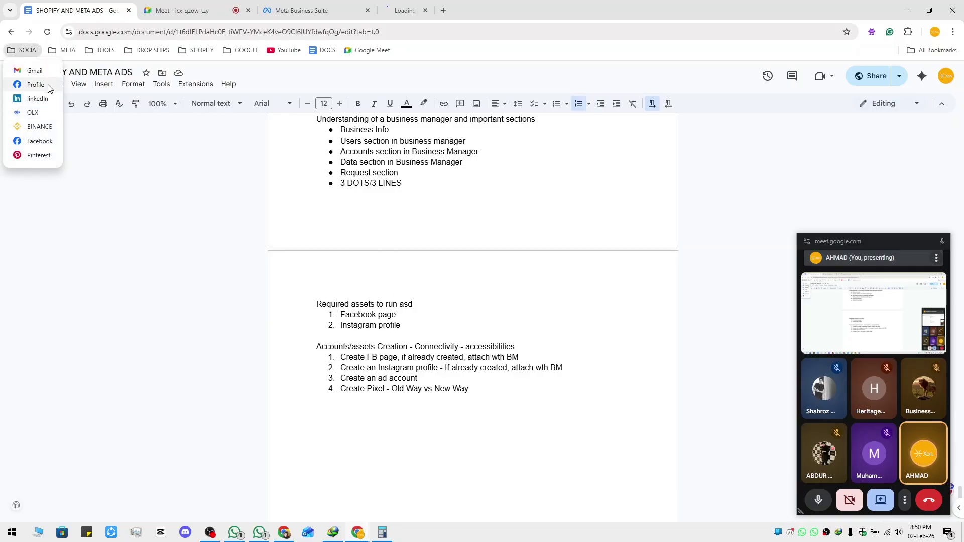
click(403, 326)
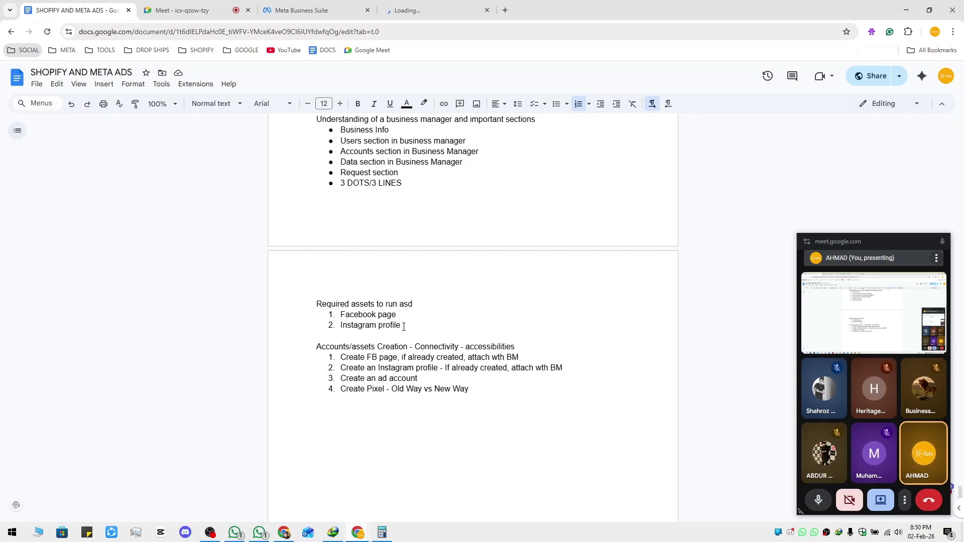
Undo accidental edits to the Instagram profile bullet and switch to the Facebook tab
click(348, 325)
key(Return)
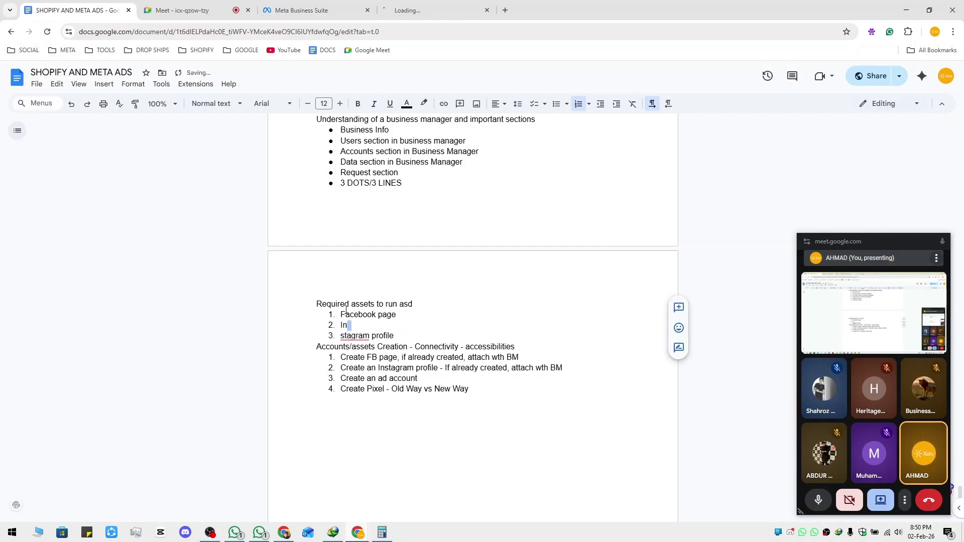
key(ctrl+z)
mouse_move(345, 311)
mouse_down()
mouse_move(400, 315)
mouse_move(397, 326)
mouse_move(342, 324)
mouse_up()
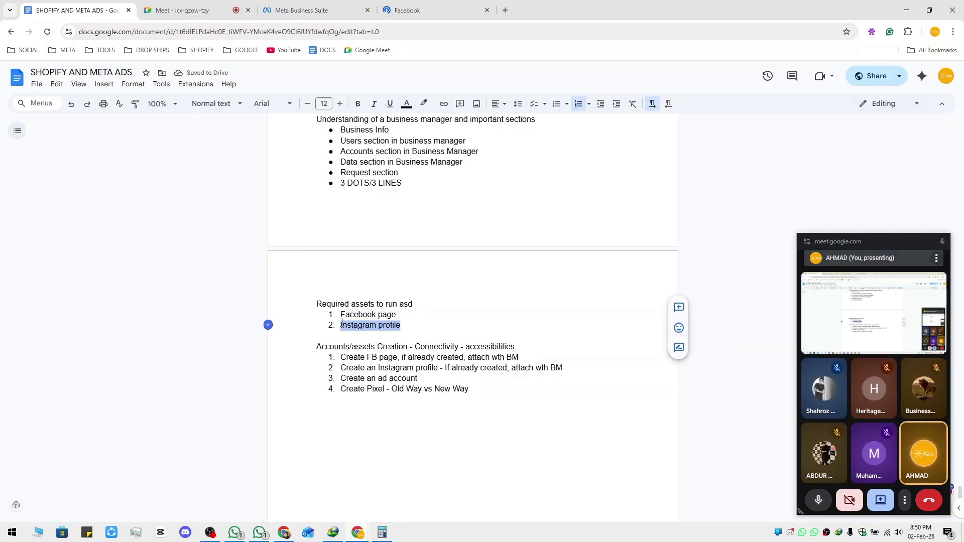
drag(341, 325, 406, 326)
drag(350, 312, 350, 314)
key(ctrl+z)
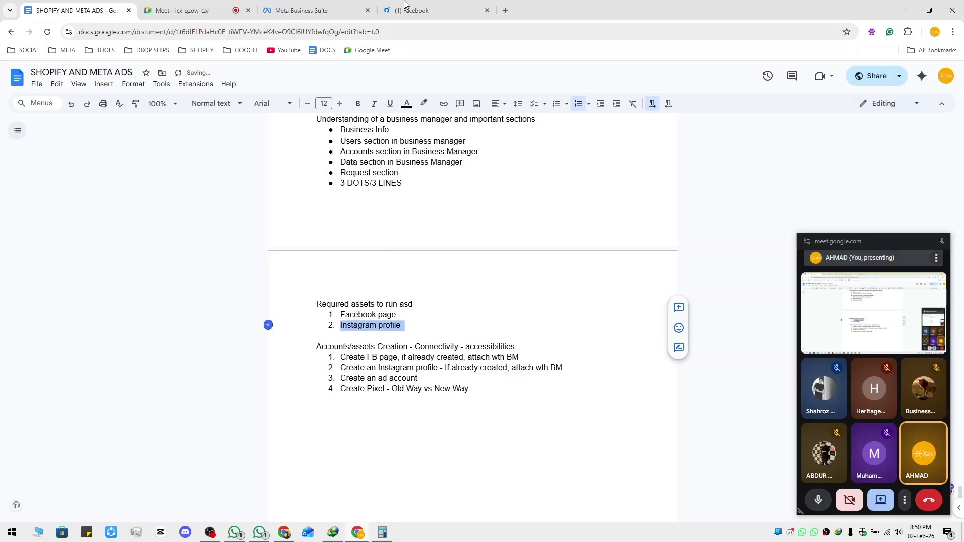
key(ctrl+4)
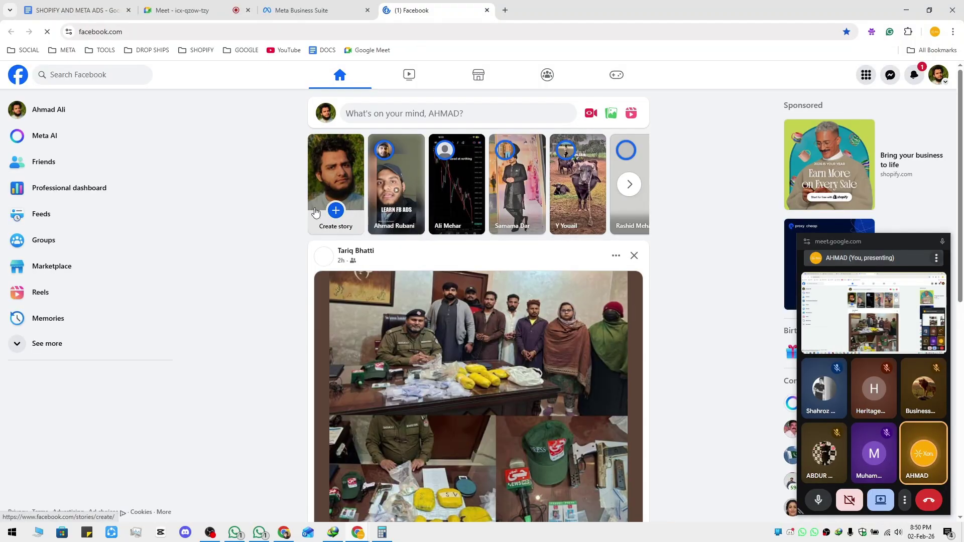
Open the wetracked.io advertiser page from the feed ad, close the old feed tab, return to notes
scroll(315, 245, down, 4)
scroll(315, 246, down, 5)
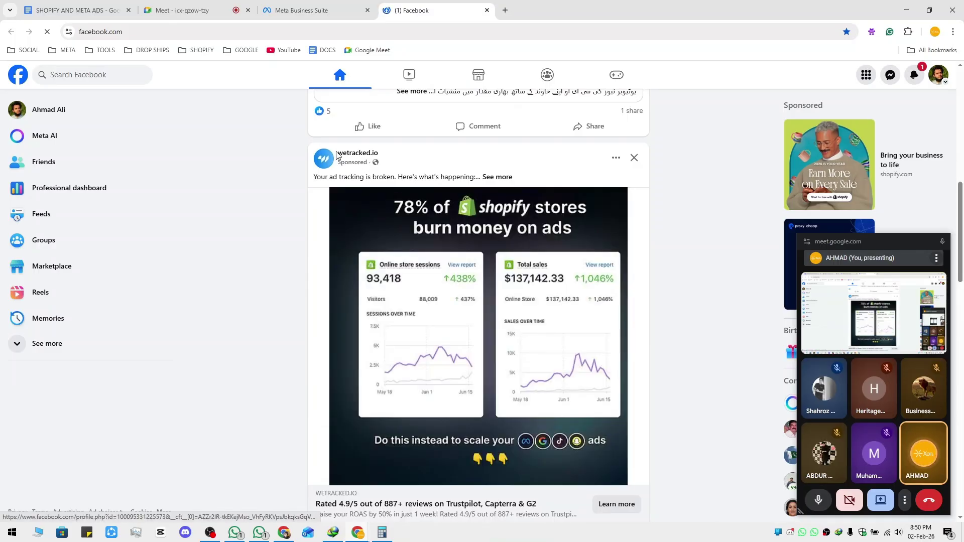
mouse_move(357, 157)
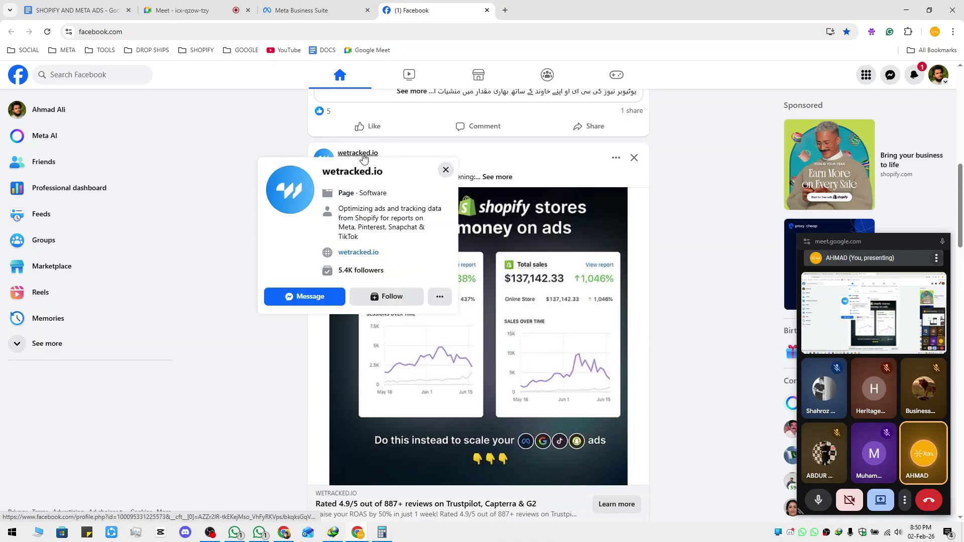
click(363, 155)
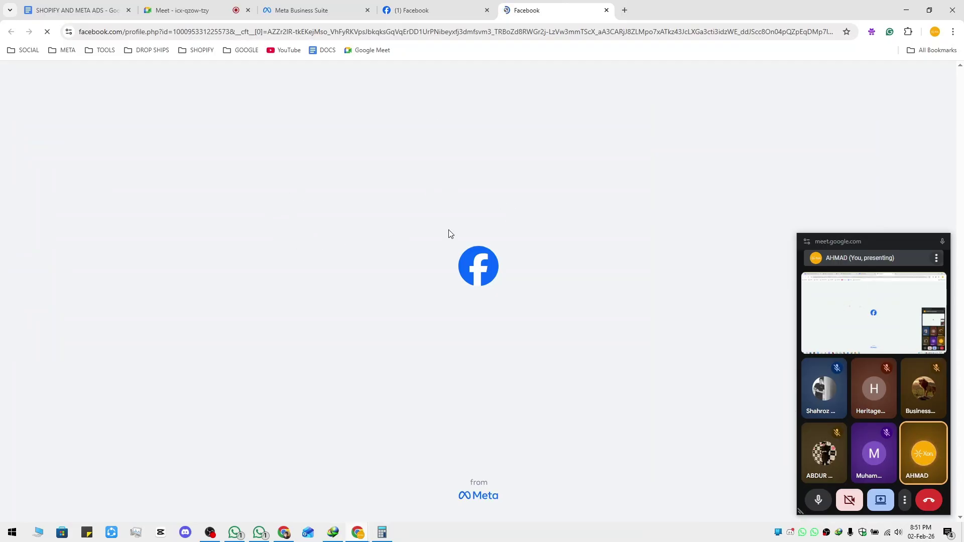
middle_click(424, 7)
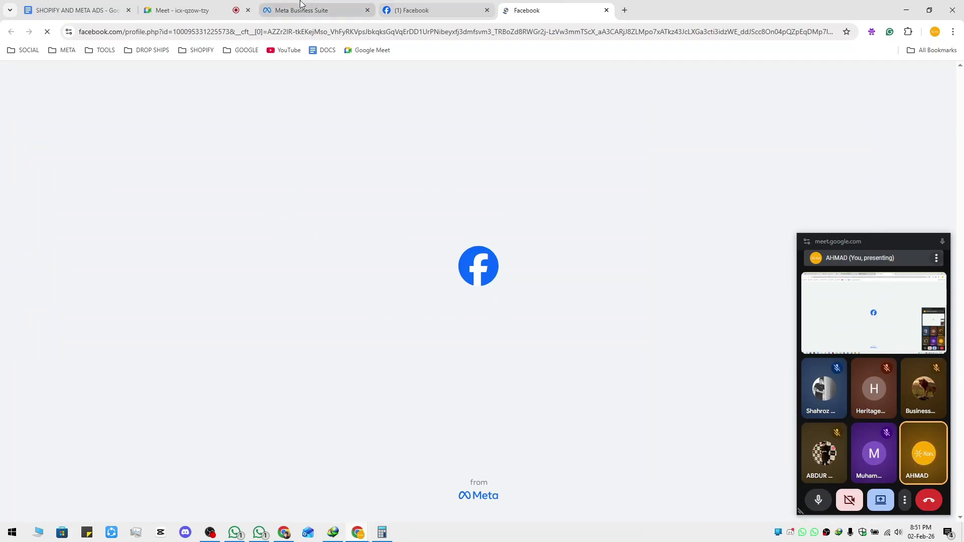
key(ctrl+1)
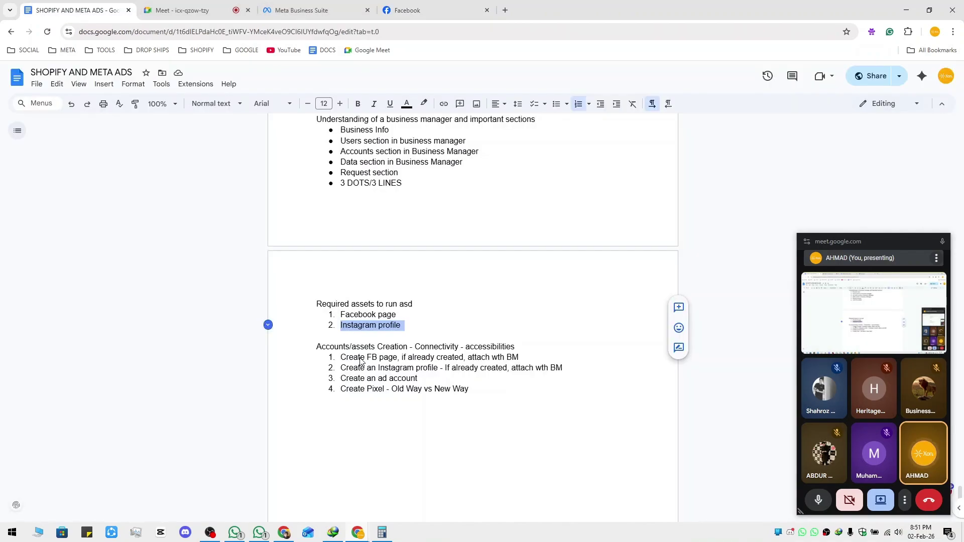
Highlight the account-creation steps: BM, Instagram profile, ad account and Create Pixel
drag(345, 358, 517, 357)
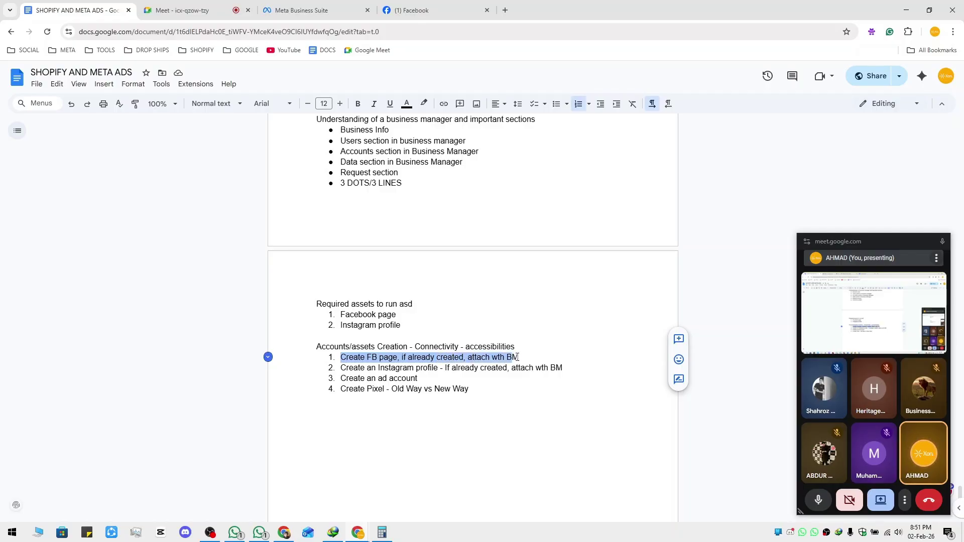
double_click(512, 358)
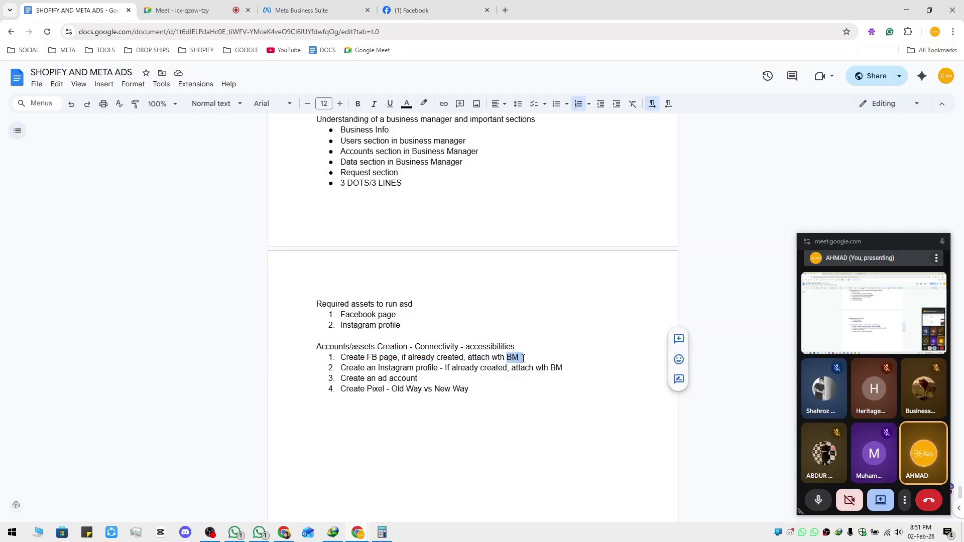
drag(340, 368, 574, 367)
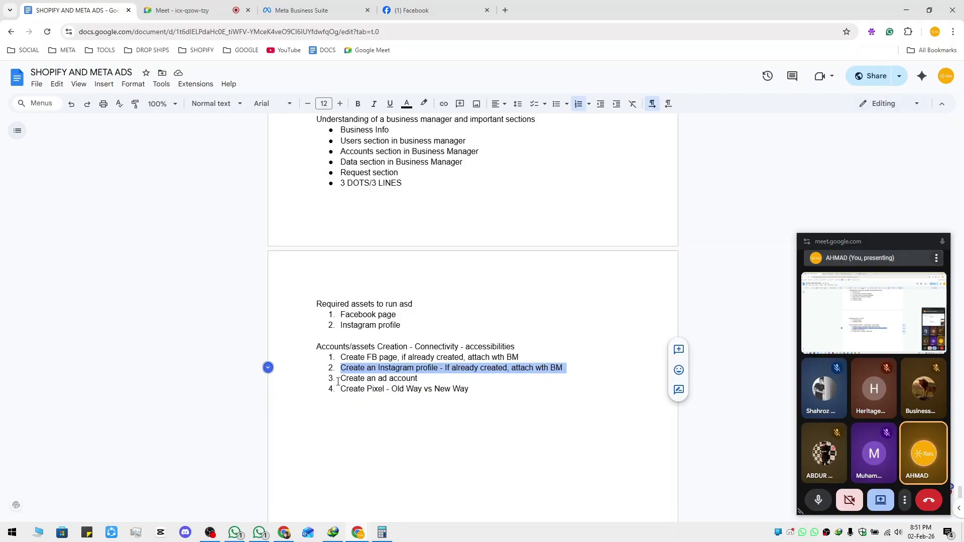
drag(340, 380, 428, 379)
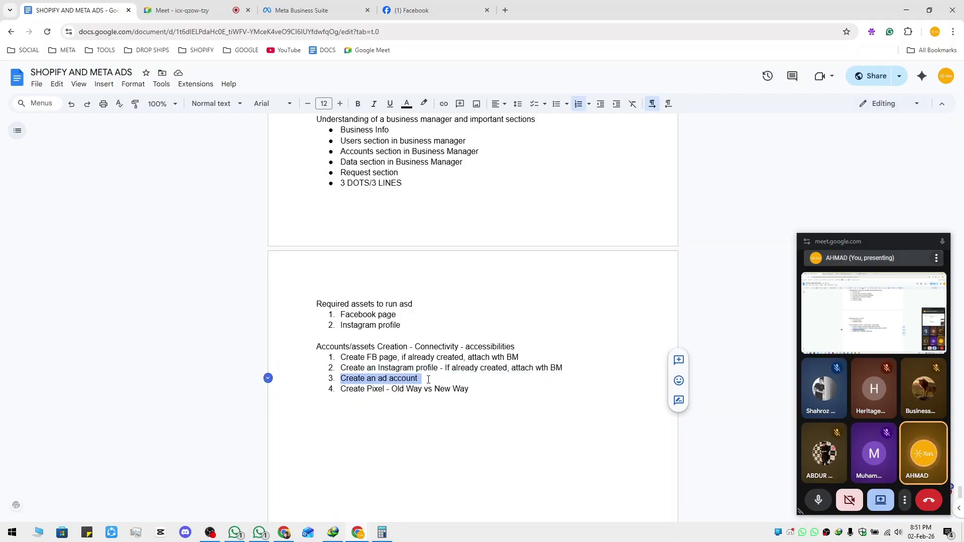
drag(342, 390, 455, 389)
click(467, 385)
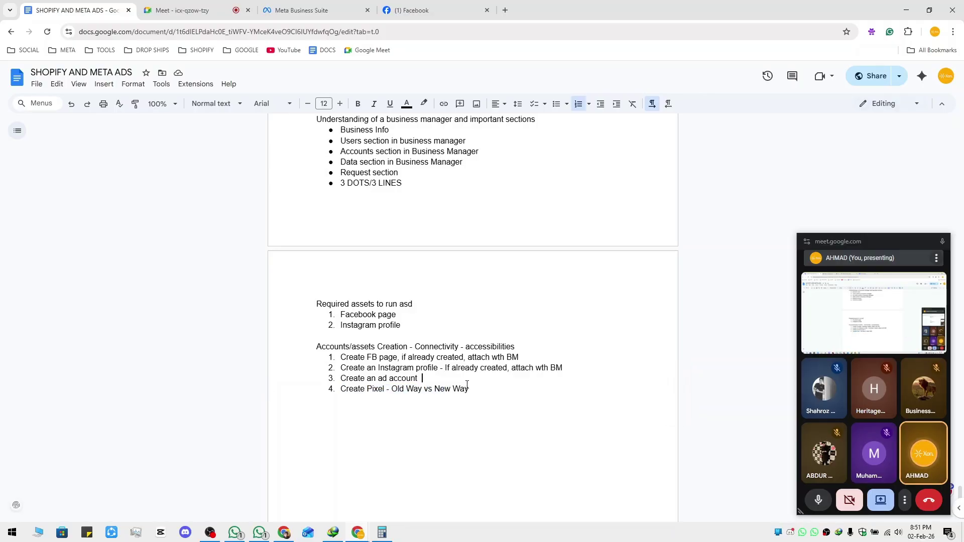
triple_click(467, 387)
Highlight the Accounts, Data, Request and 3 DOTS/3 LINES bullets, then return to Datasets & pixels
scroll(470, 404, up, 2)
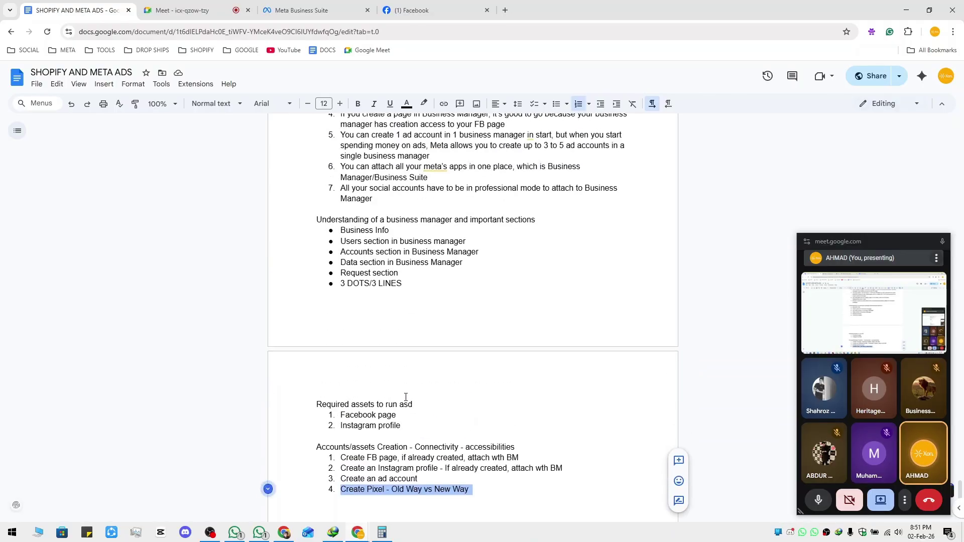
scroll(398, 402, up, 2)
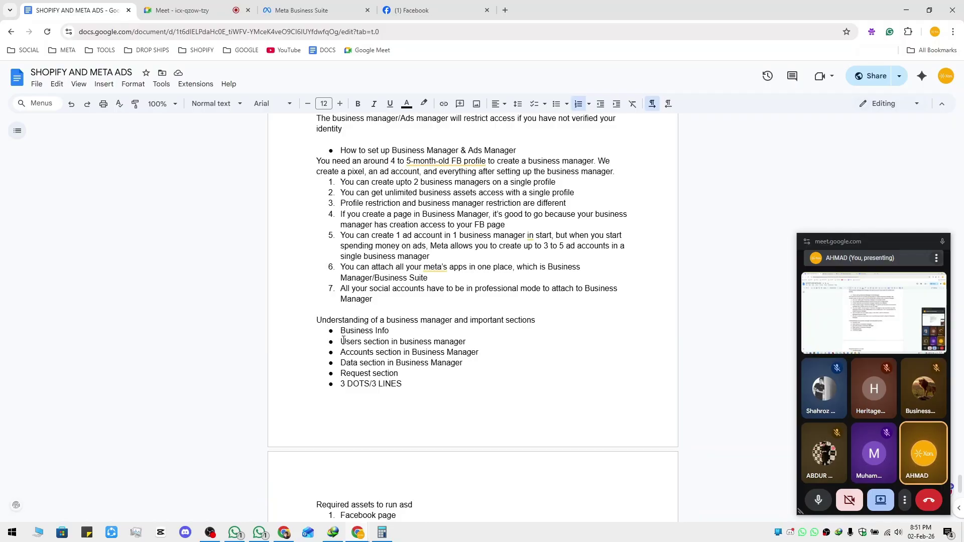
drag(342, 348, 480, 353)
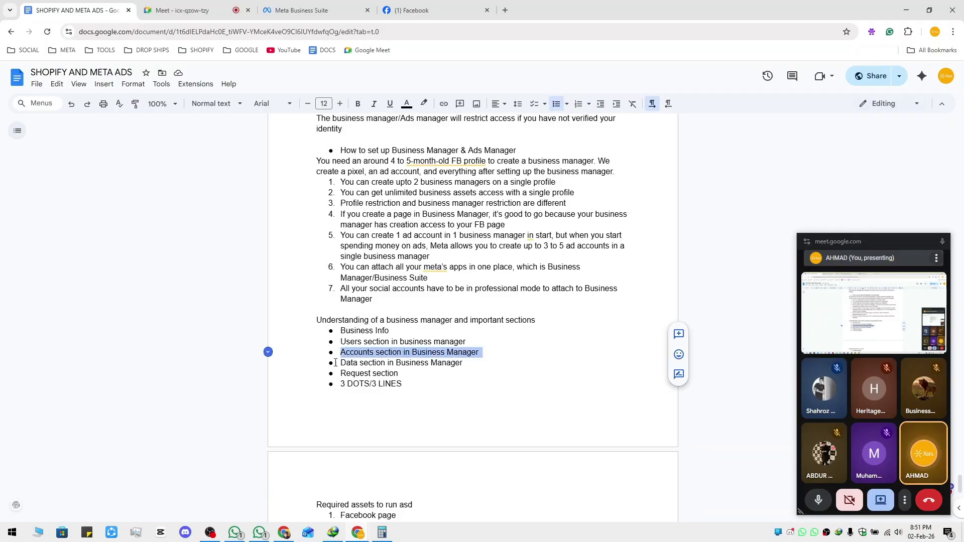
drag(341, 363, 478, 364)
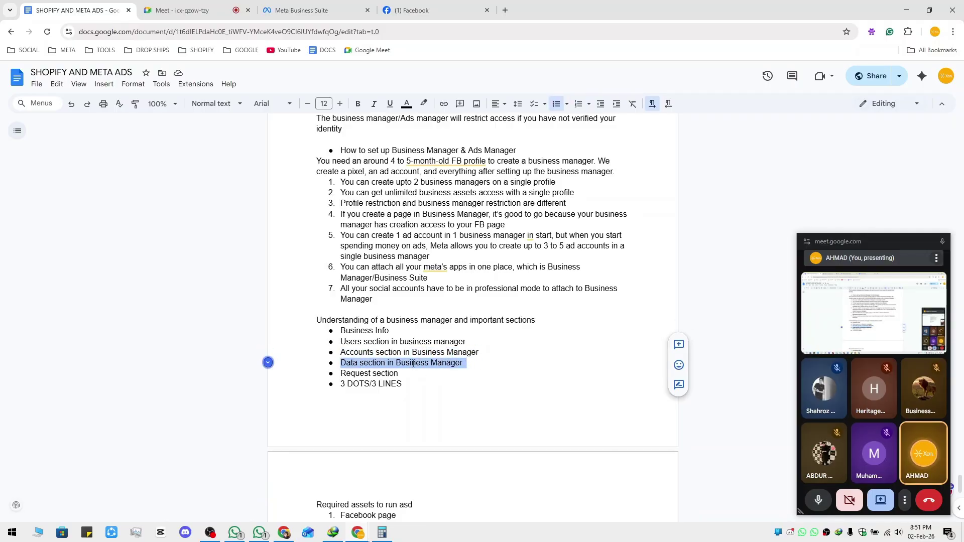
drag(344, 374, 406, 372)
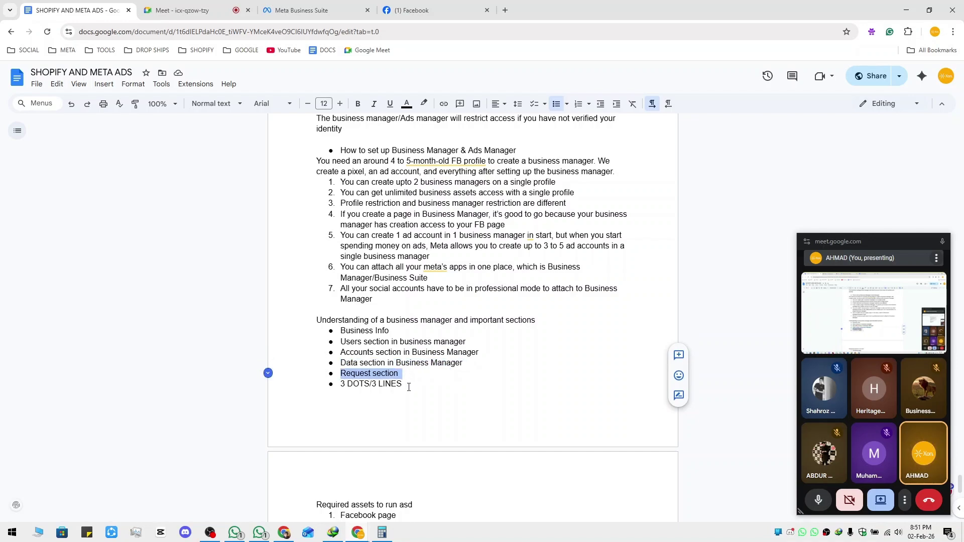
drag(340, 386, 405, 385)
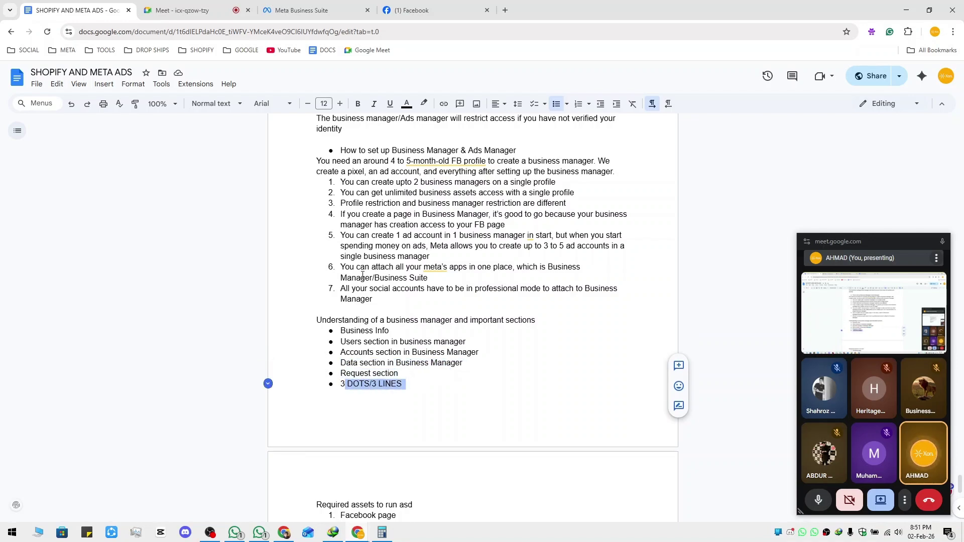
click(301, 10)
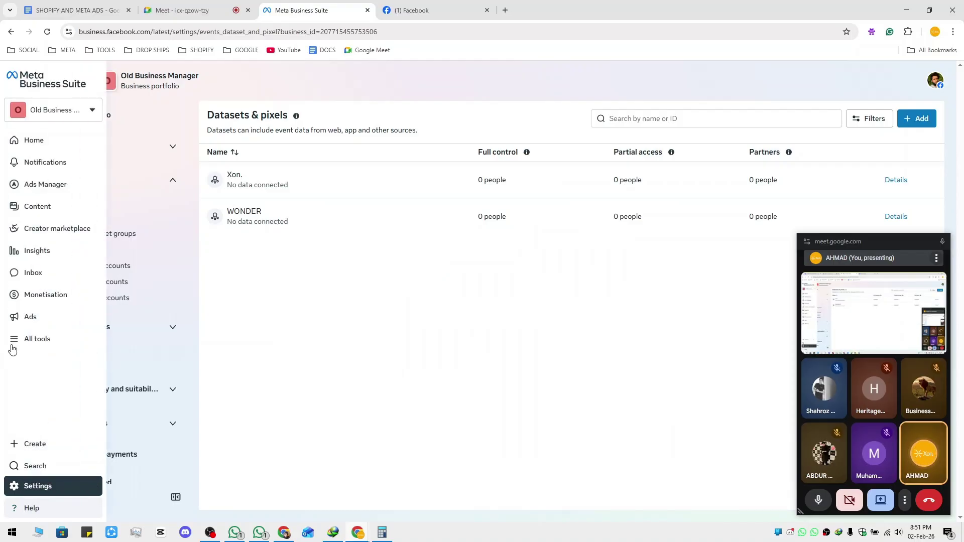
click(19, 343)
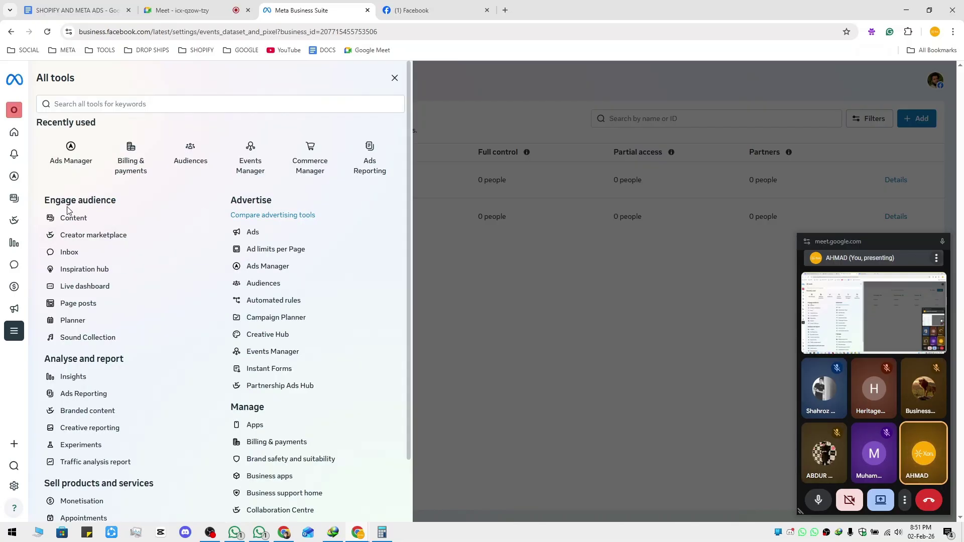
scroll(78, 213, down, 2)
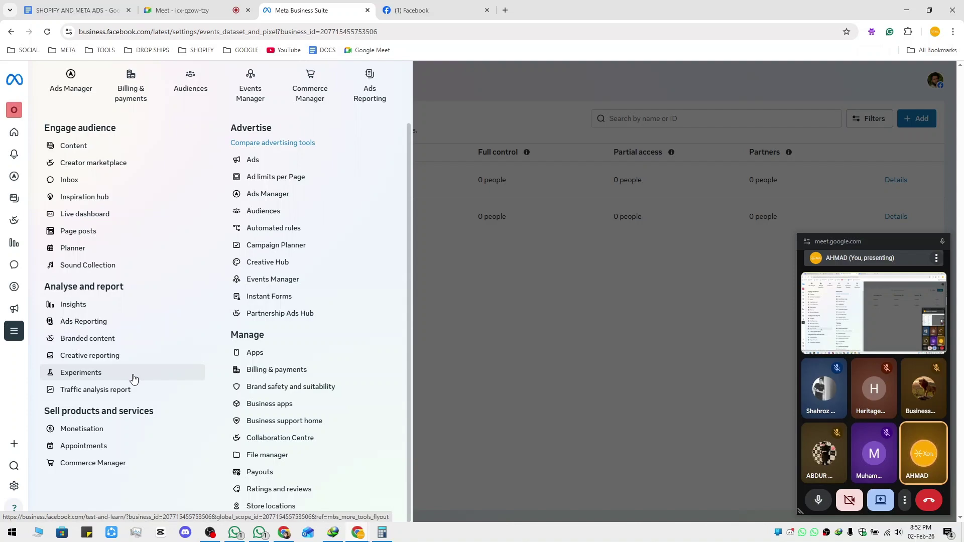
click(525, 367)
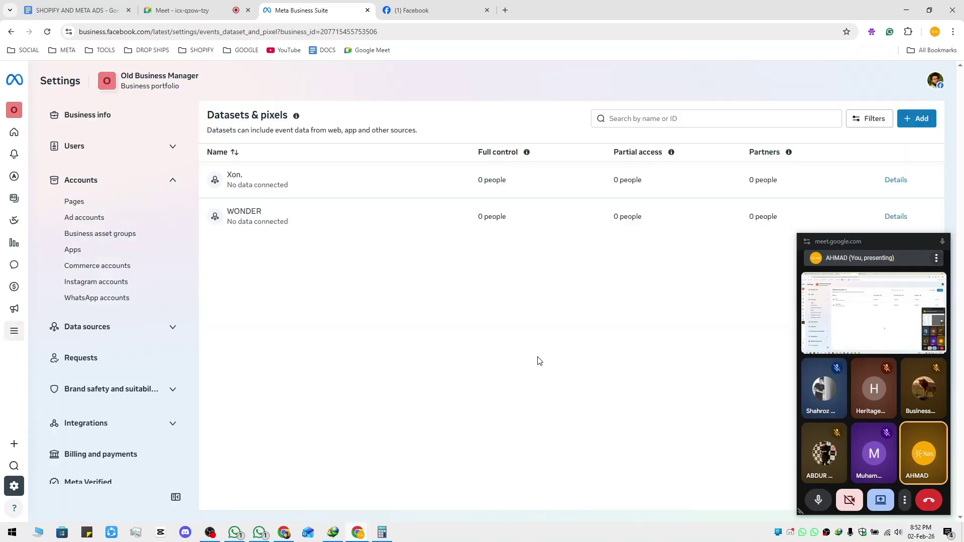
key(ctrl+1)
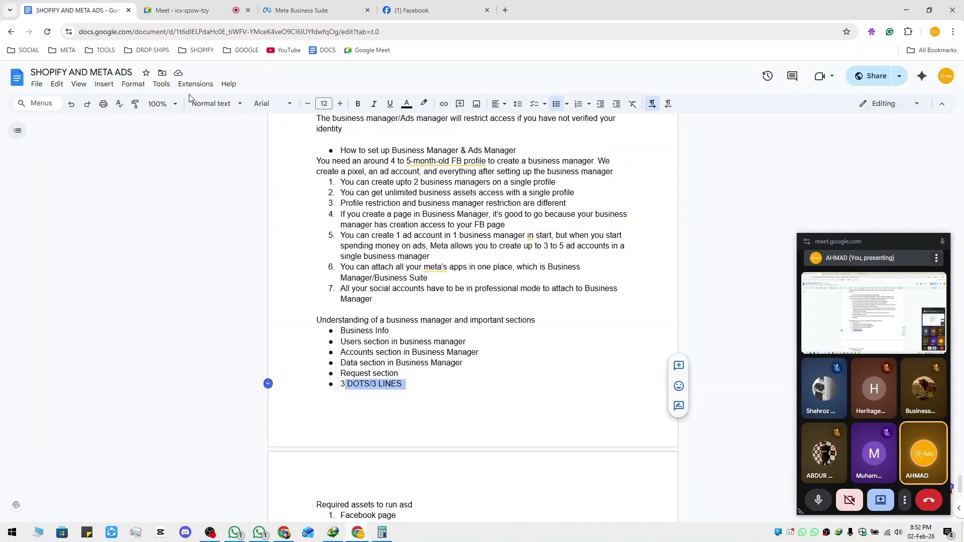
scroll(390, 343, down, 5)
scroll(420, 368, up, 2)
scroll(419, 368, up, 6)
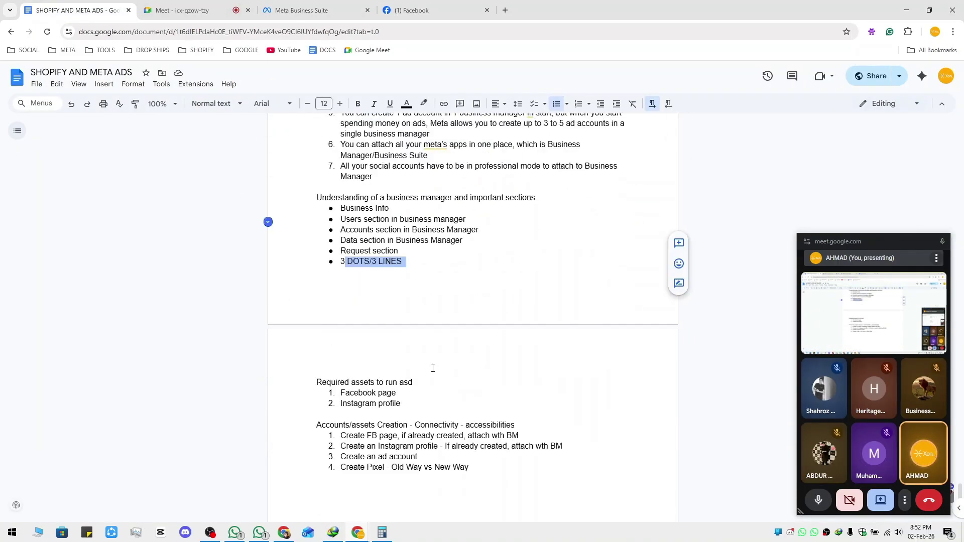
scroll(405, 373, up, 11)
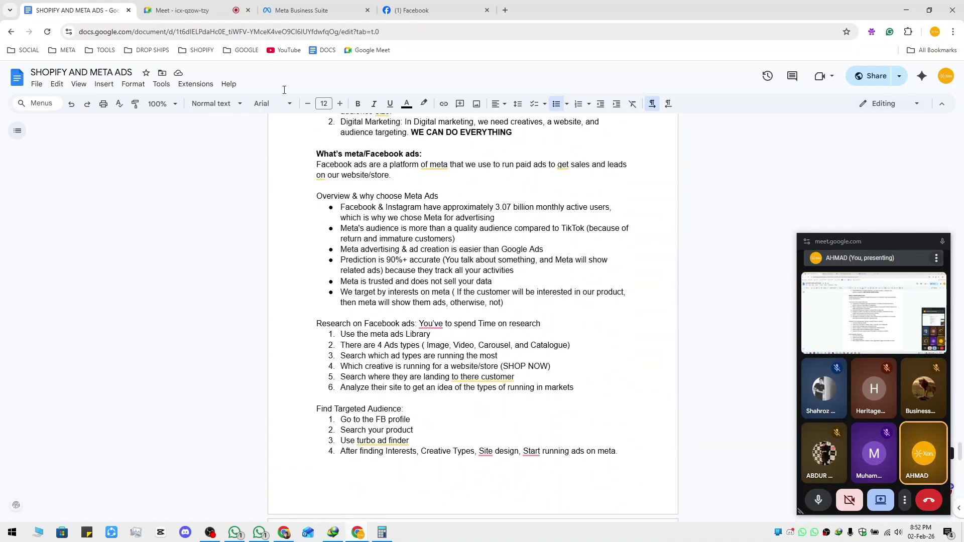
click(311, 9)
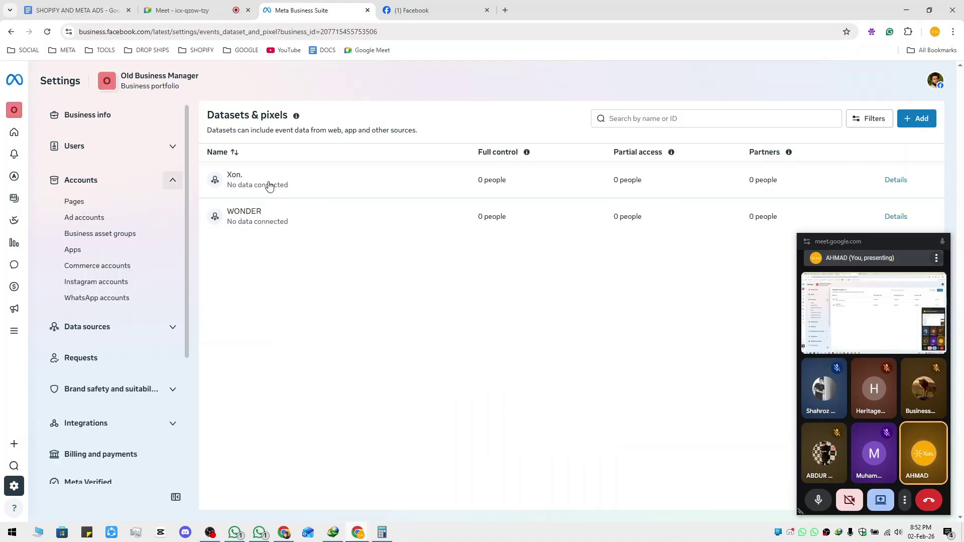
Open the Old Xon AD Account from Ad accounts in Ads Manager and view its new tab
click(117, 221)
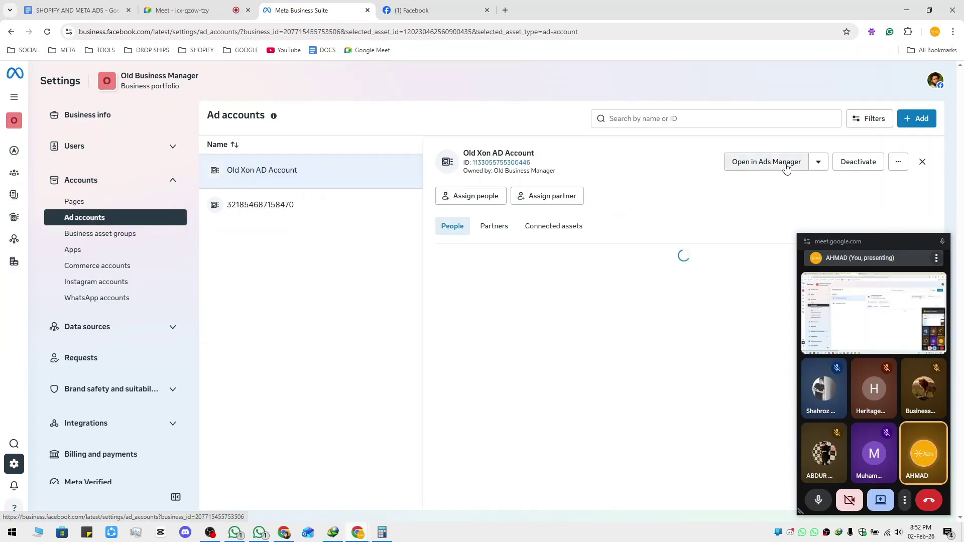
click(786, 166)
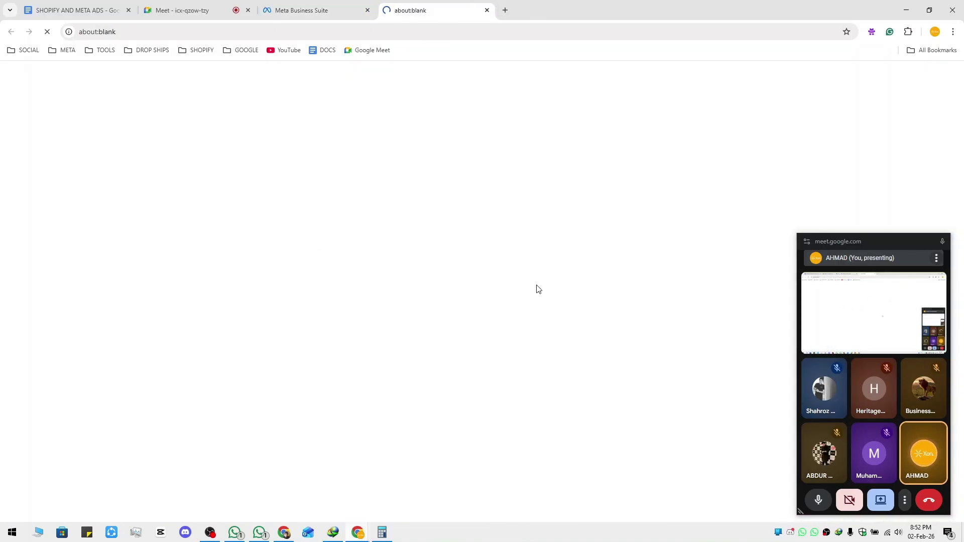
click(325, 4)
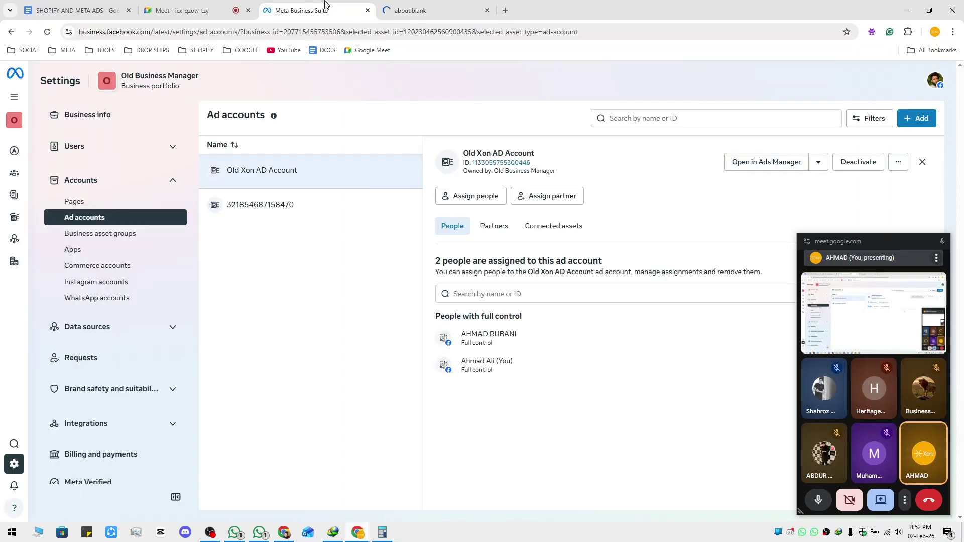
click(425, 6)
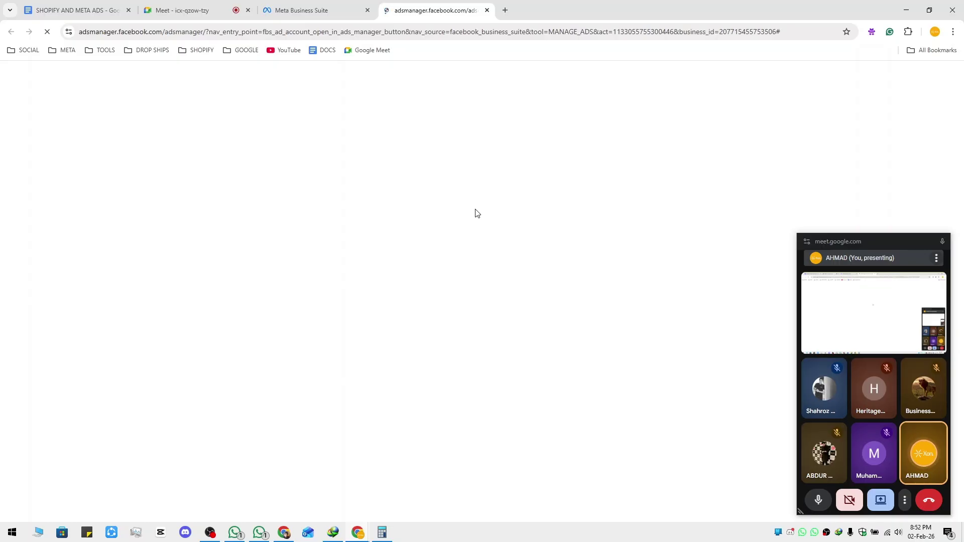
Dismiss the WhatsApp notifications, recheck the Accounts section, then return to the Ads Manager Campaigns page
click(948, 533)
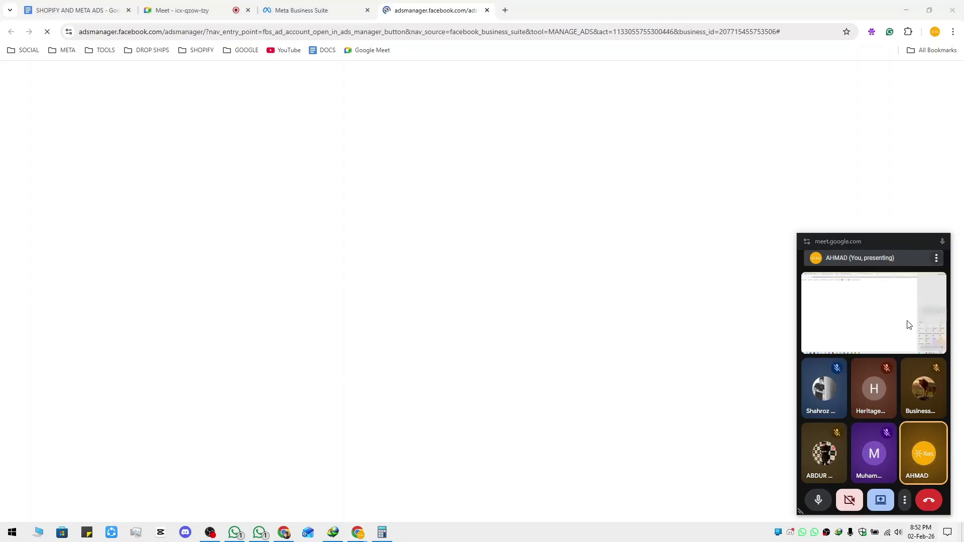
click(671, 283)
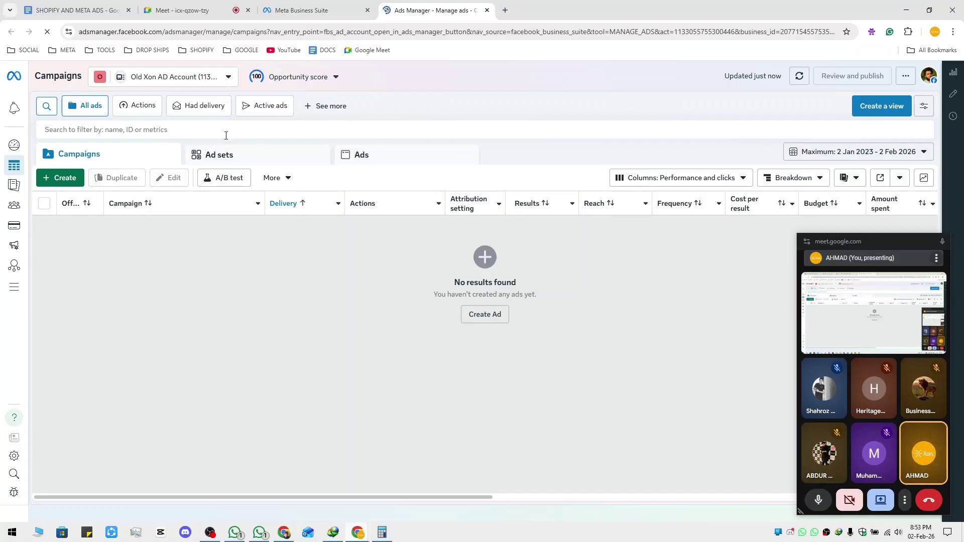
mouse_move(48, 467)
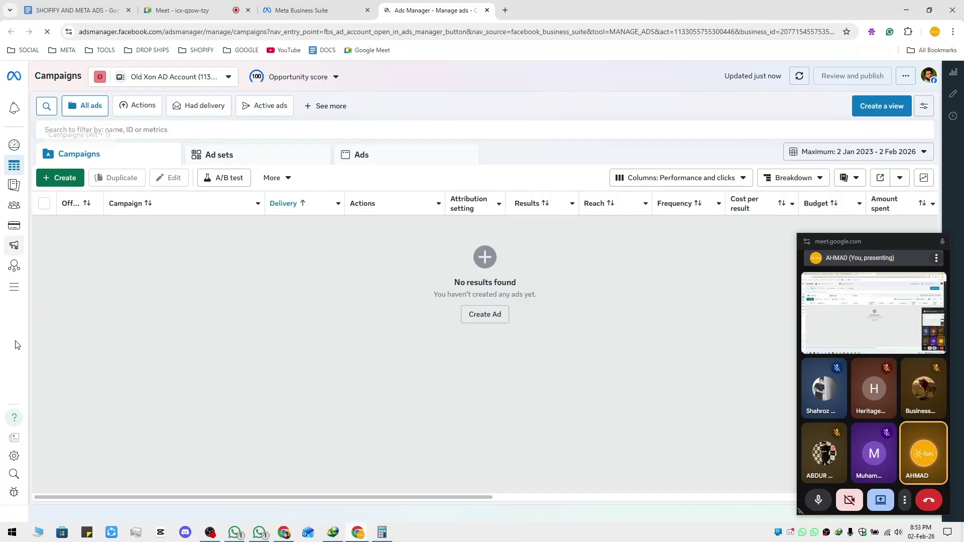
click(290, 4)
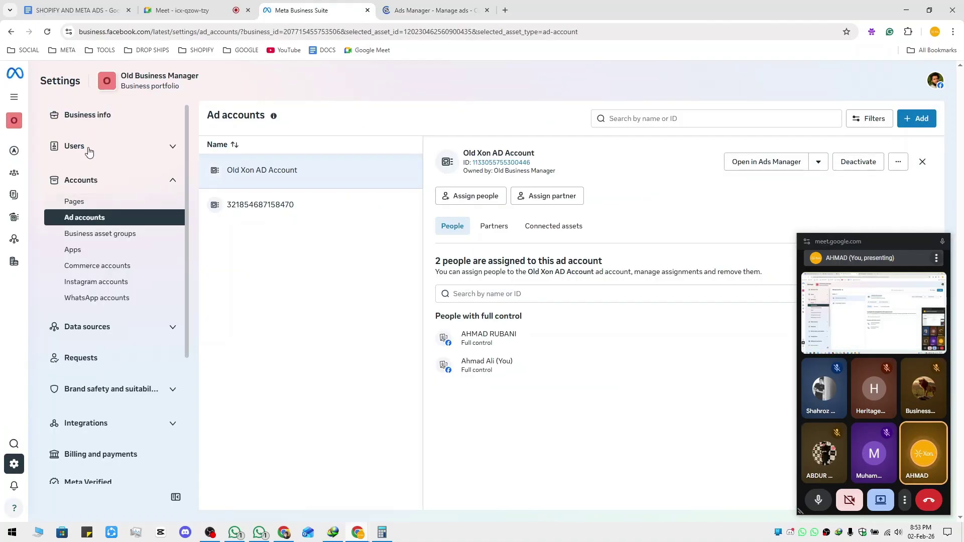
scroll(123, 352, down, 3)
scroll(125, 393, up, 4)
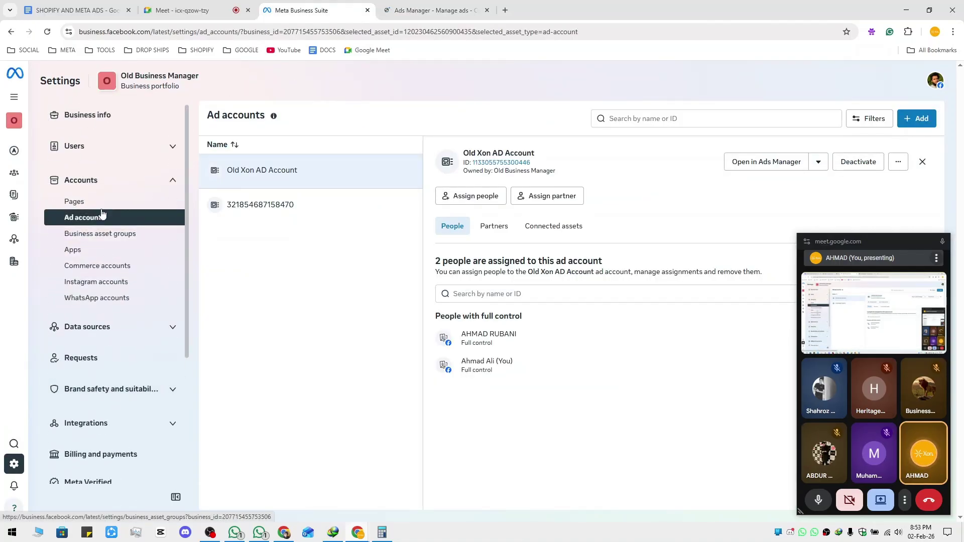
click(173, 181)
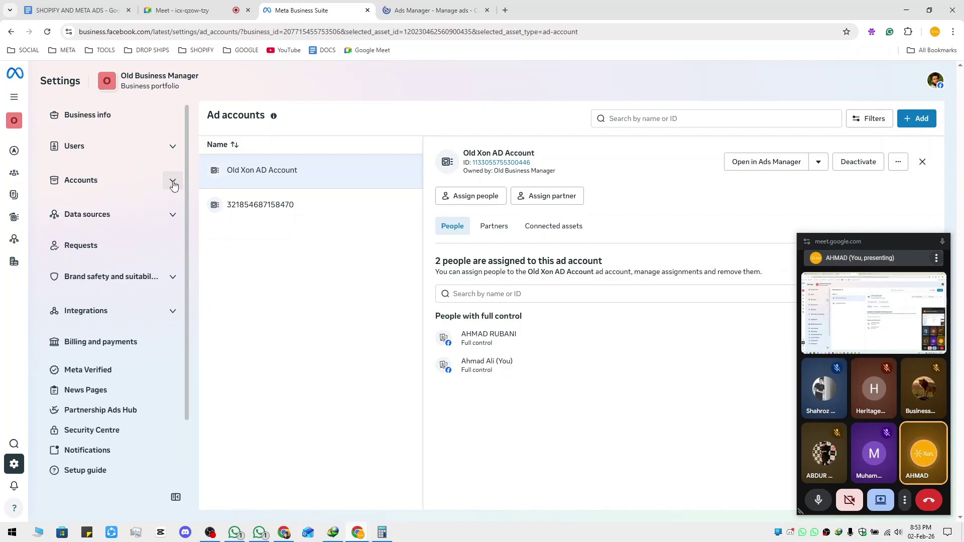
click(173, 181)
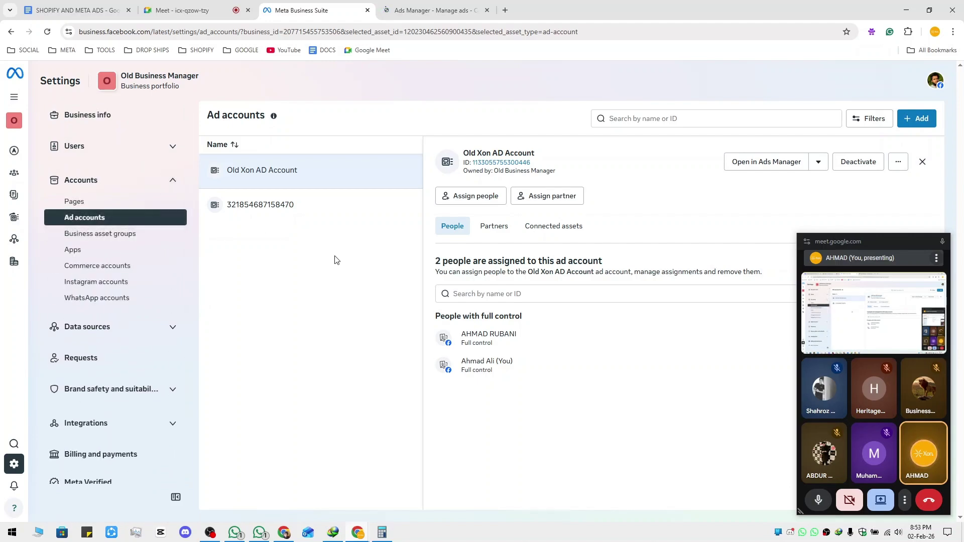
click(432, 10)
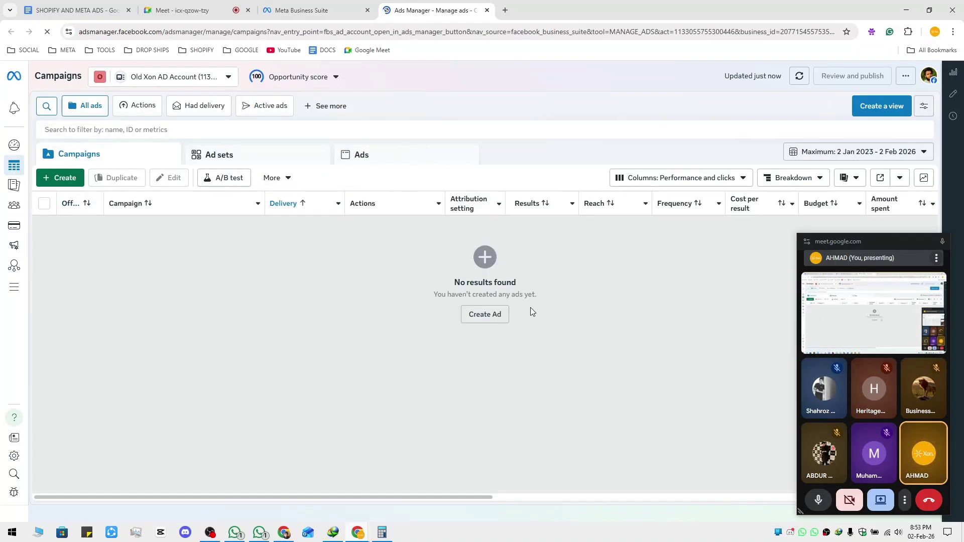
Bookmark the Ads Manager page into the Bookmarks bar folder
click(847, 32)
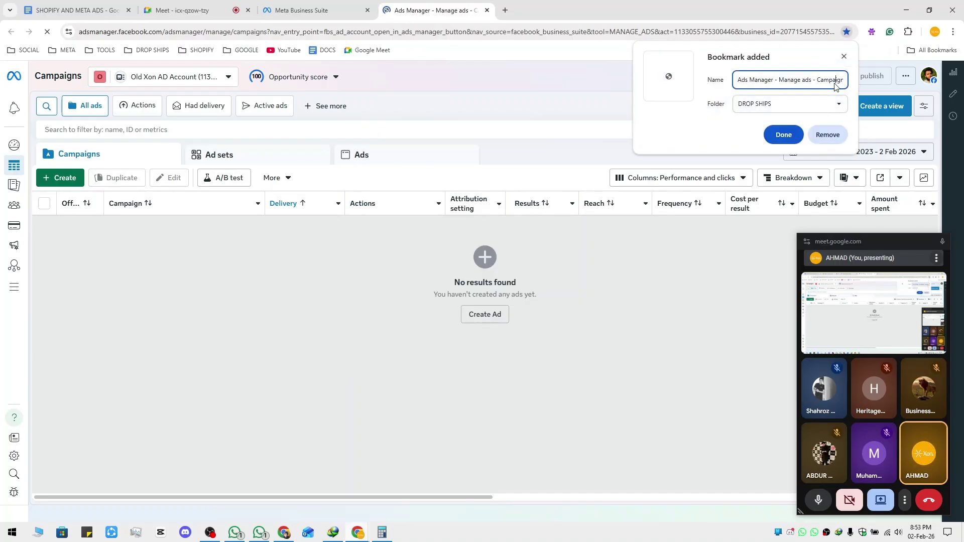
click(838, 105)
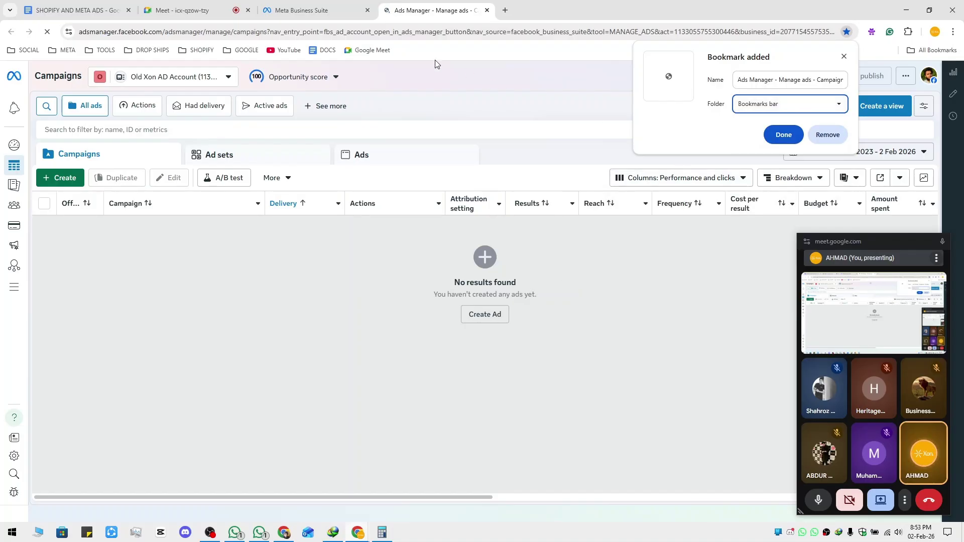
click(784, 135)
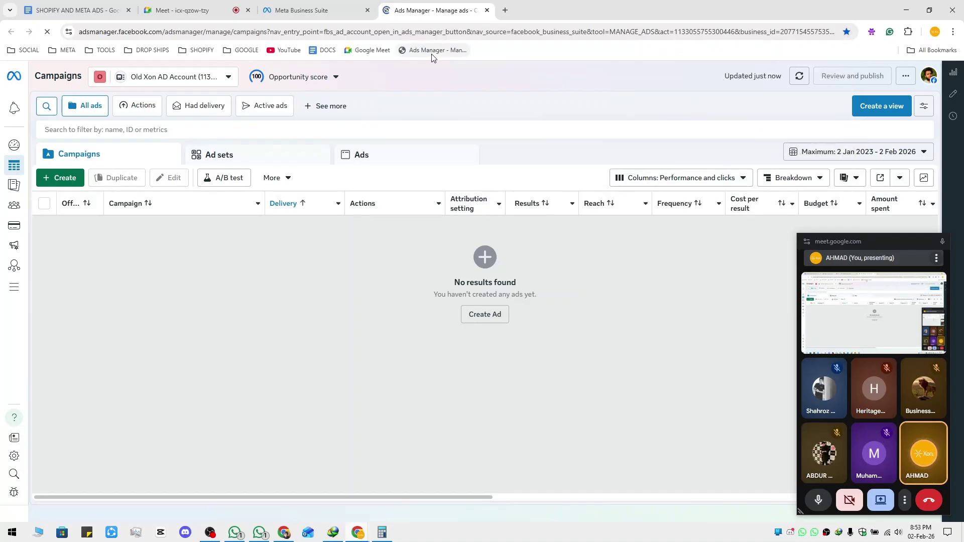
Reopen Ads Manager from the new bookmark, close the older tab, and go to the Meet call
click(505, 10)
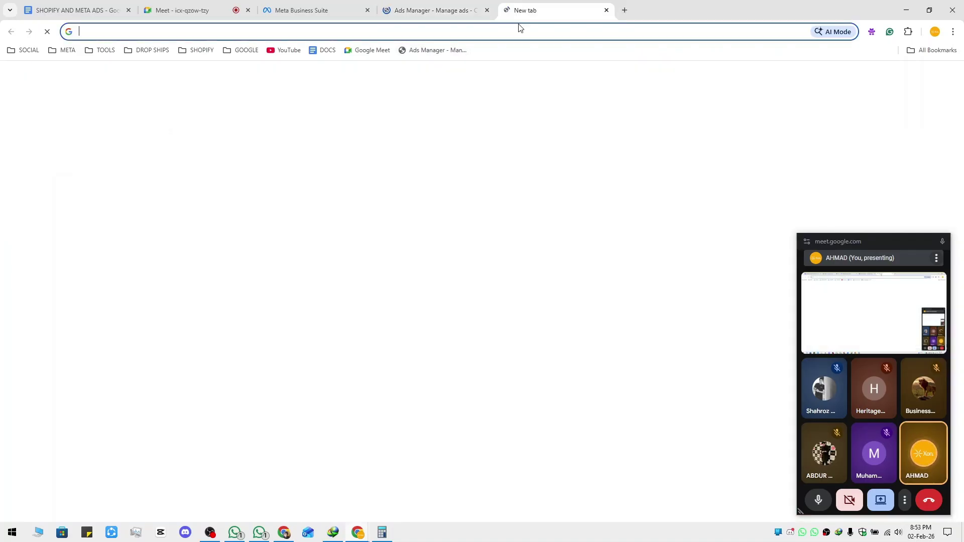
click(435, 49)
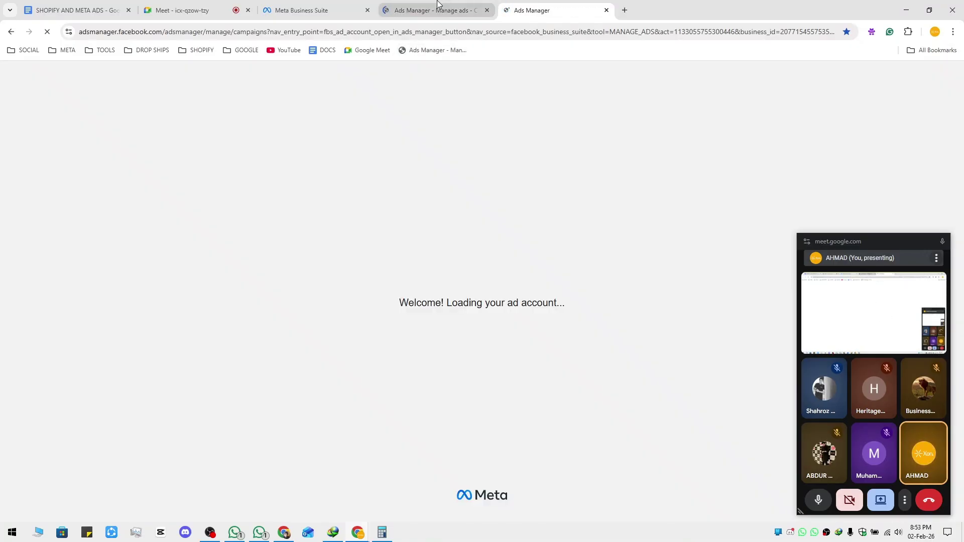
middle_click(437, 4)
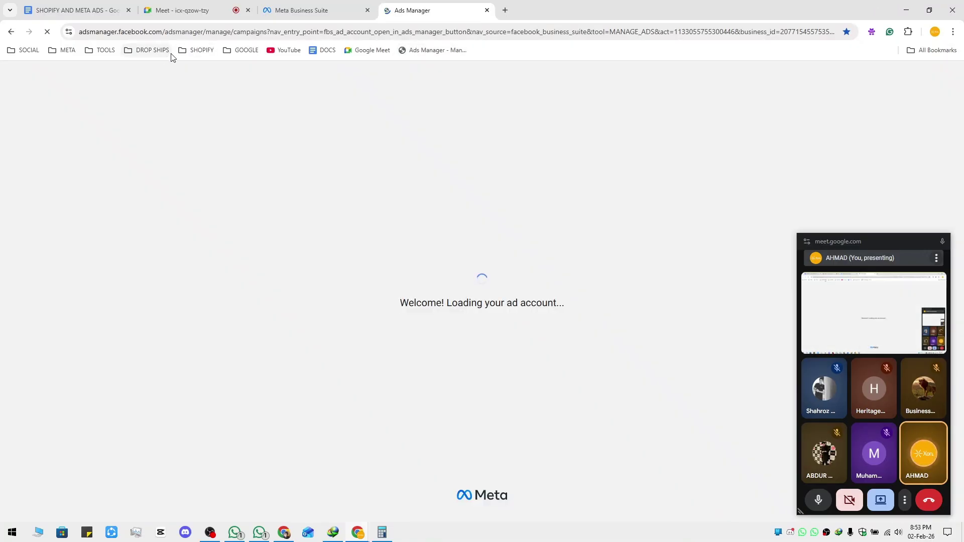
click(56, 50)
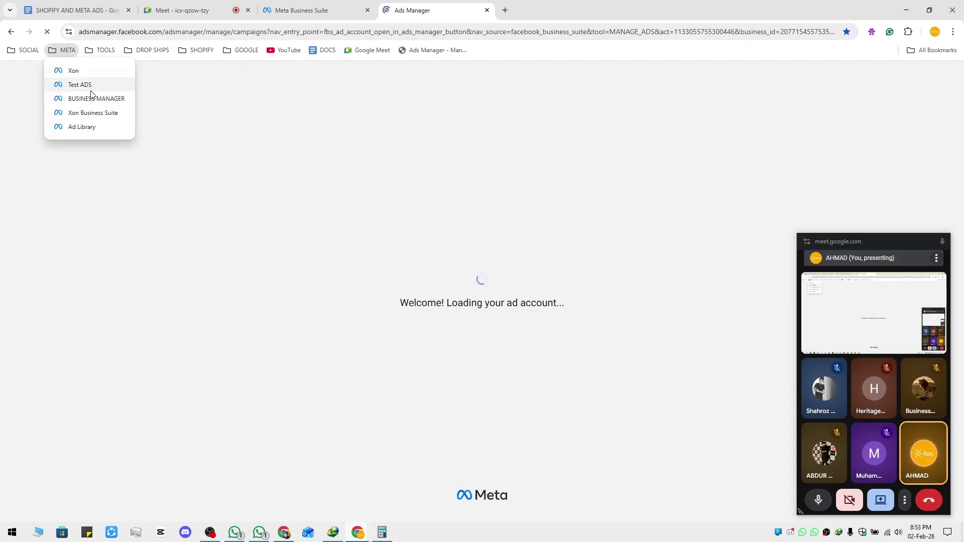
mouse_move(214, 50)
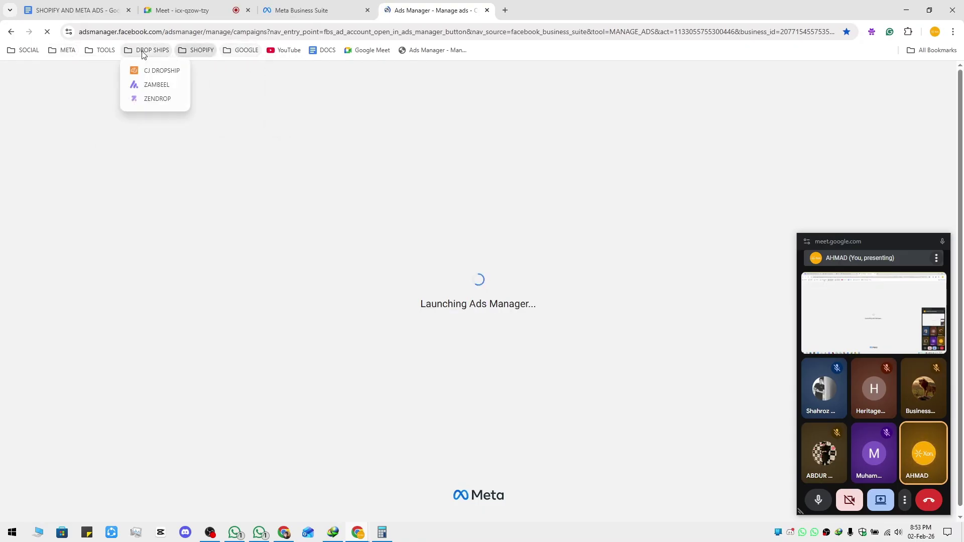
mouse_move(100, 50)
click(218, 6)
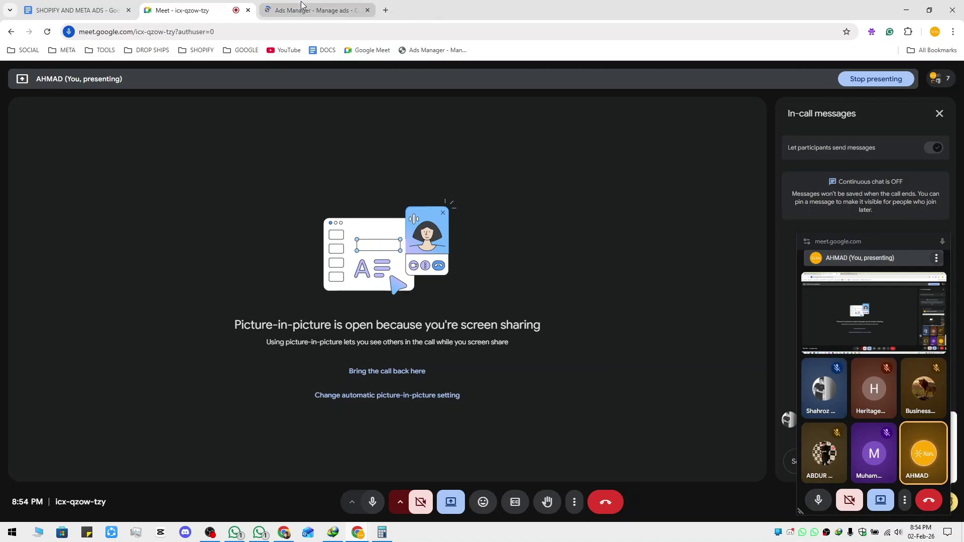
Close the Ads Manager tab, bring the Meet call back from picture-in-picture, and show the People list
click(99, 6)
click(367, 10)
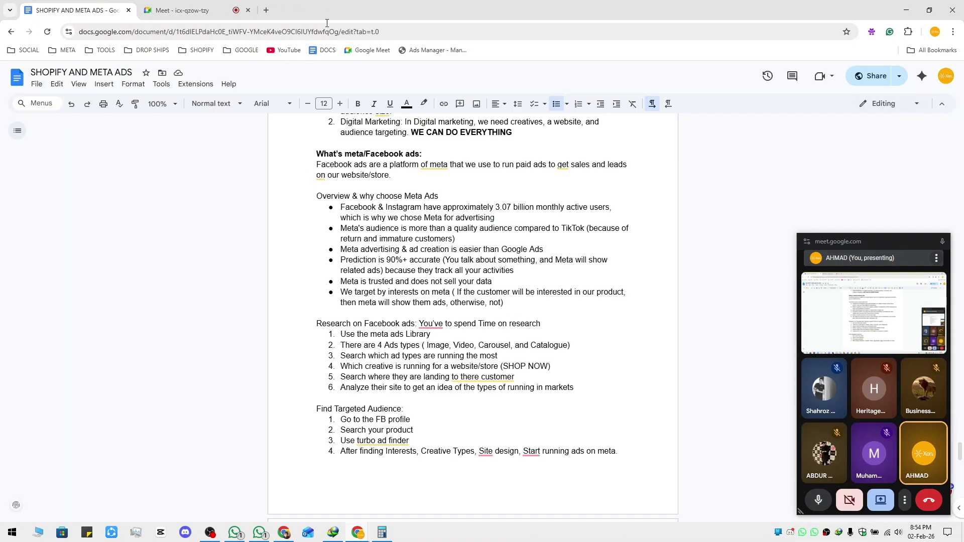
click(235, 7)
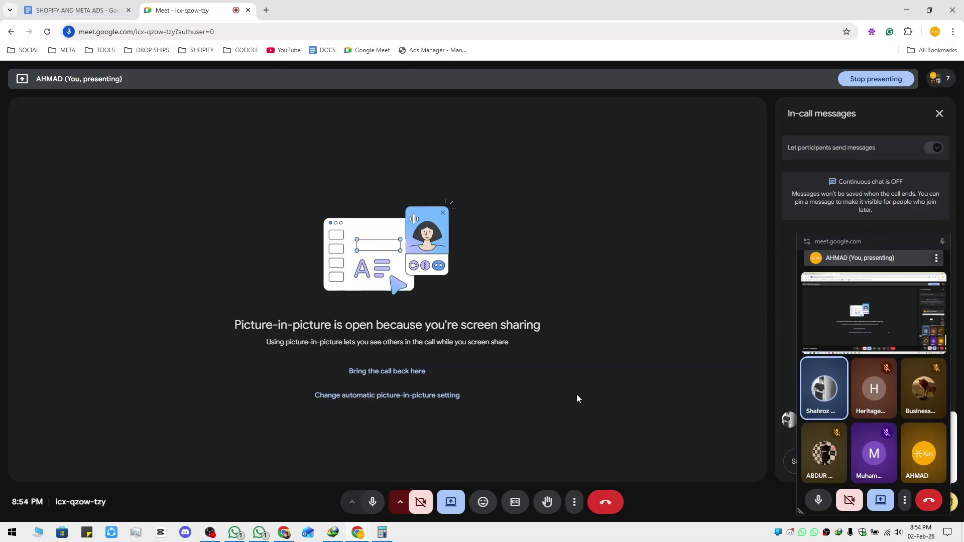
click(943, 243)
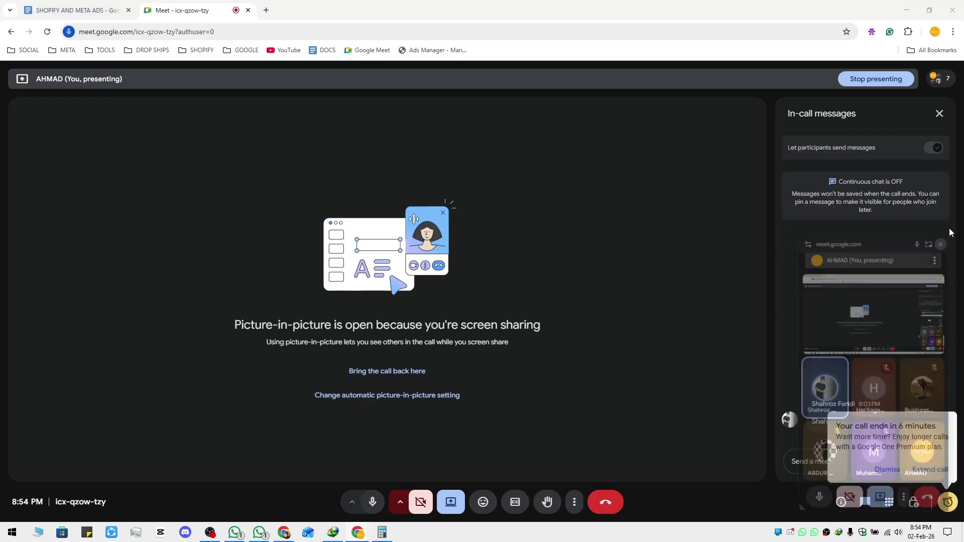
click(941, 79)
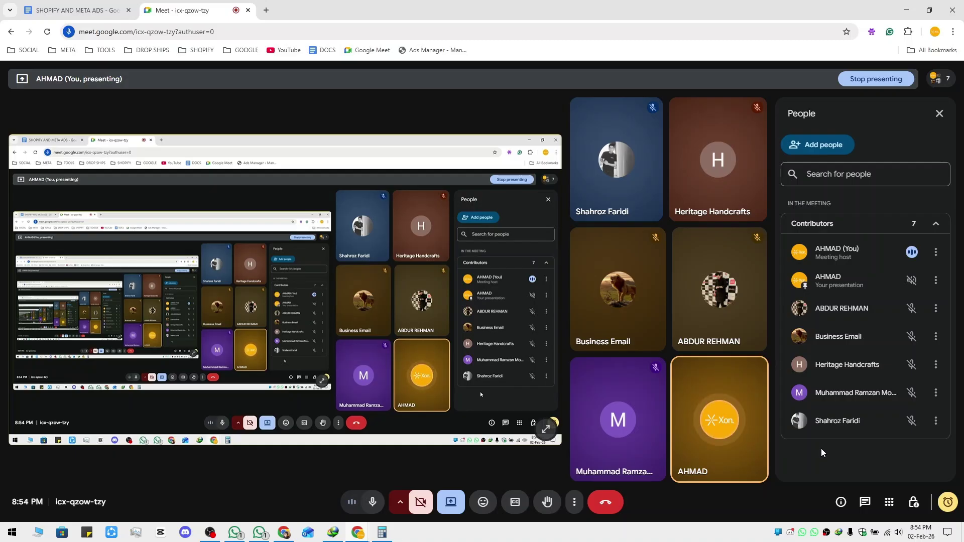
Scroll to the top of the notes, highlight the topic-related questions rule, then return to Meet
click(76, 10)
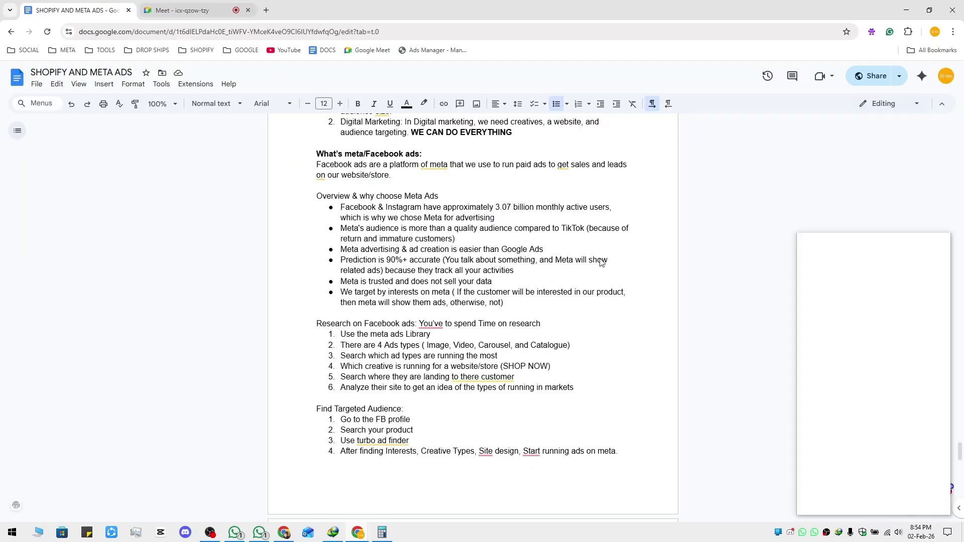
scroll(714, 149, up, 8)
scroll(713, 149, up, 15)
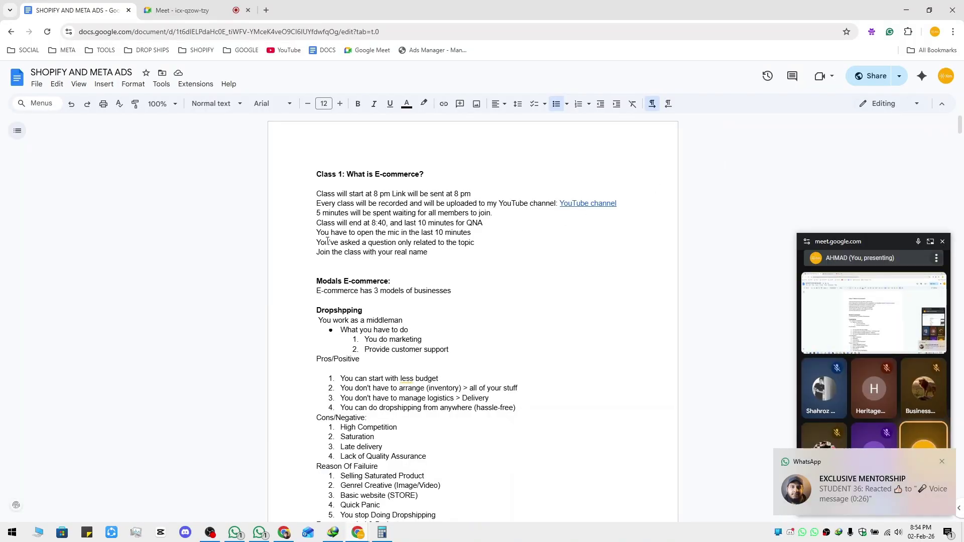
drag(317, 243, 480, 243)
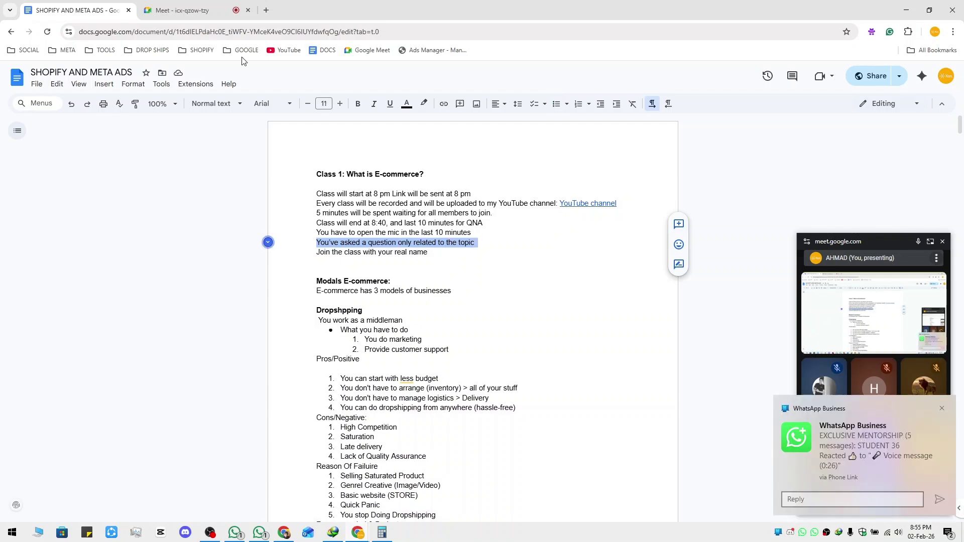
click(174, 8)
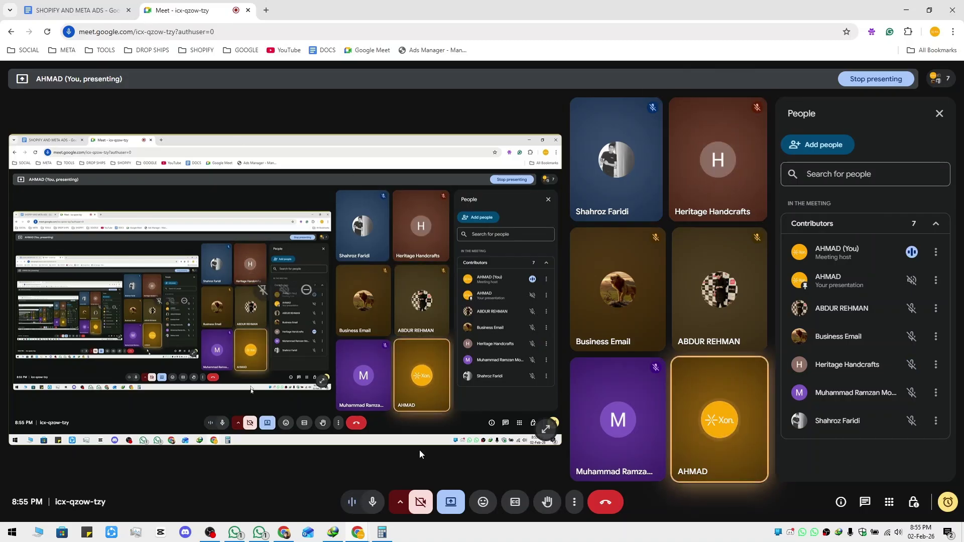
Go to the Pages list in Meta Business Suite's Accounts settings
key(alt+Tab)
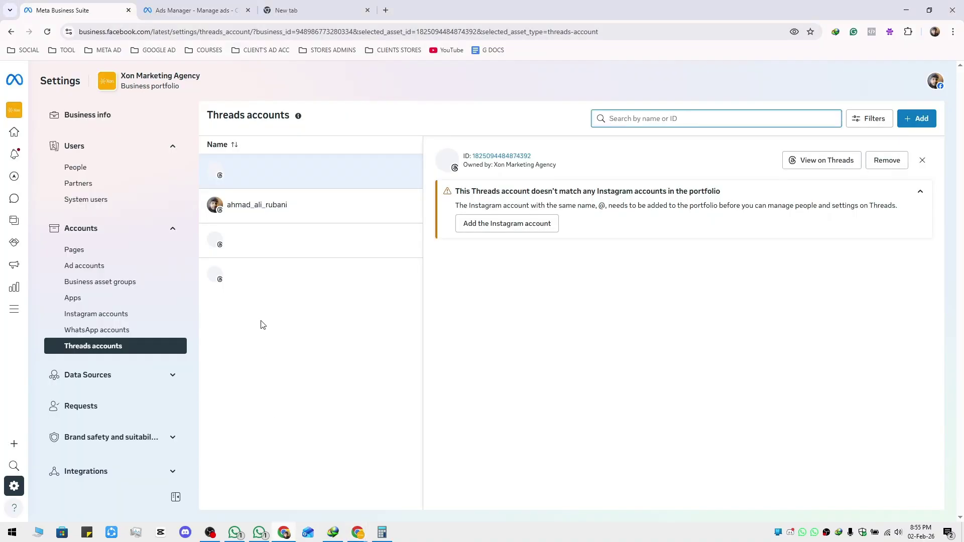
click(113, 267)
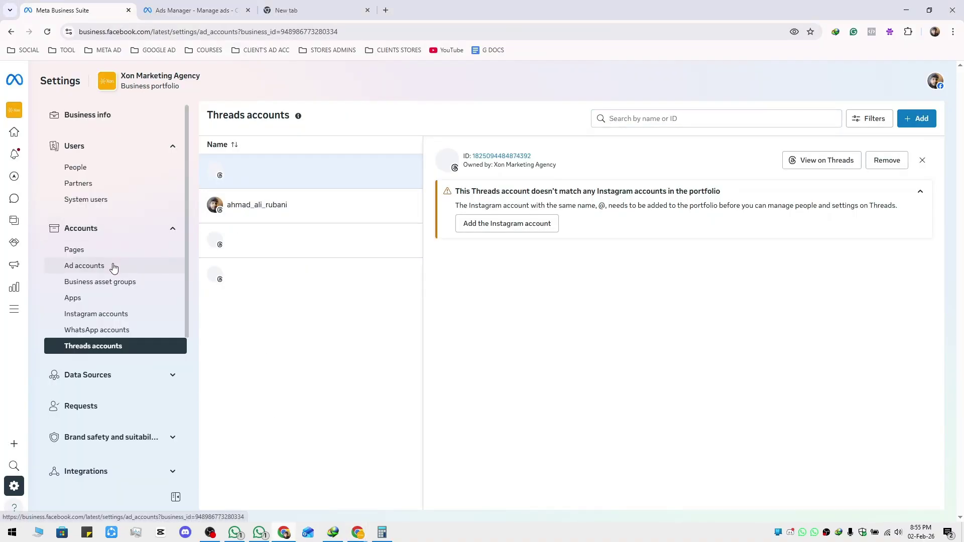
click(115, 251)
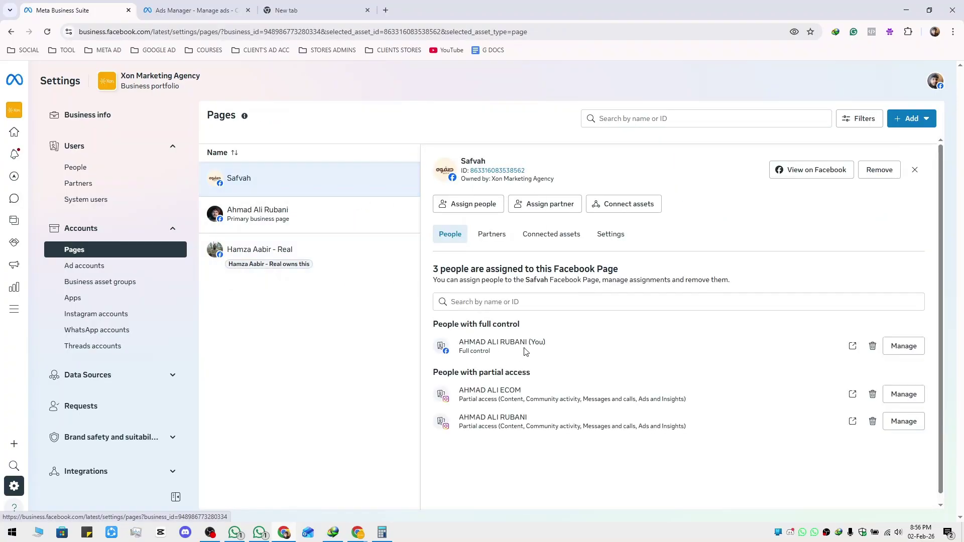
Open Safvah's full-control assignment, toggle Everything off, then cancel and discard the change
click(904, 346)
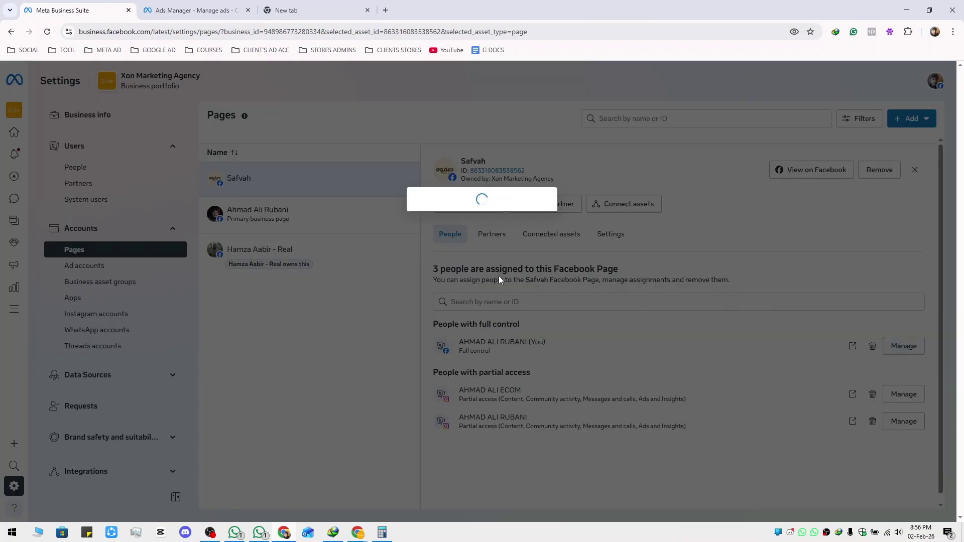
click(353, 399)
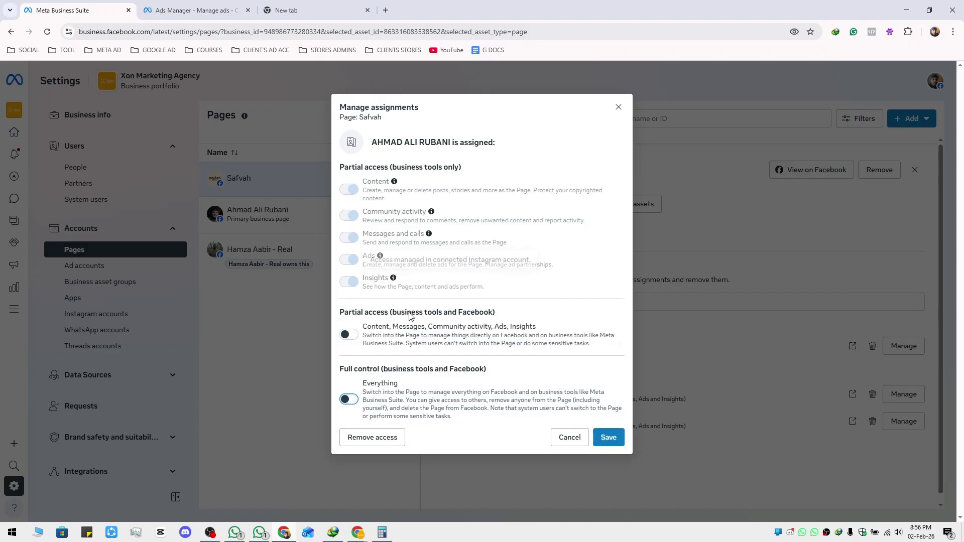
click(618, 107)
click(557, 251)
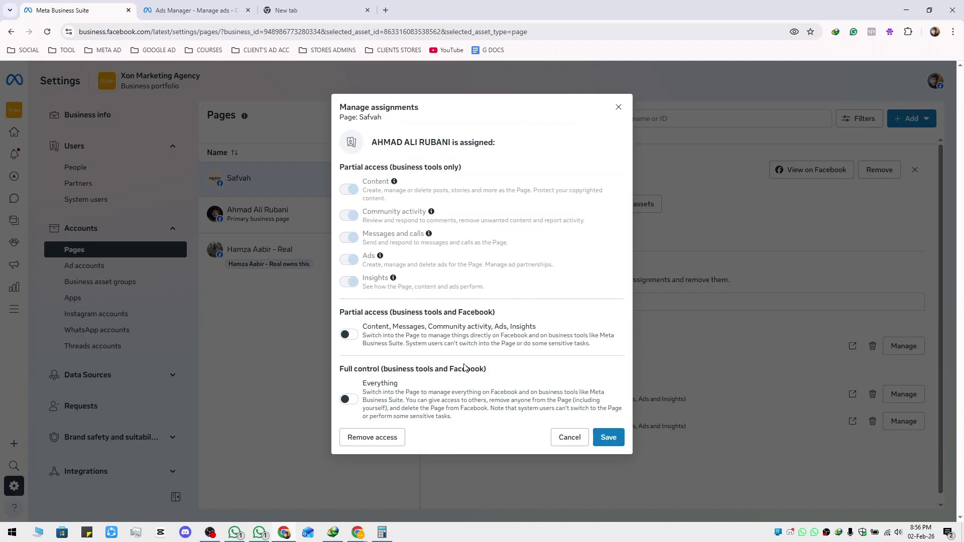
click(570, 442)
click(603, 249)
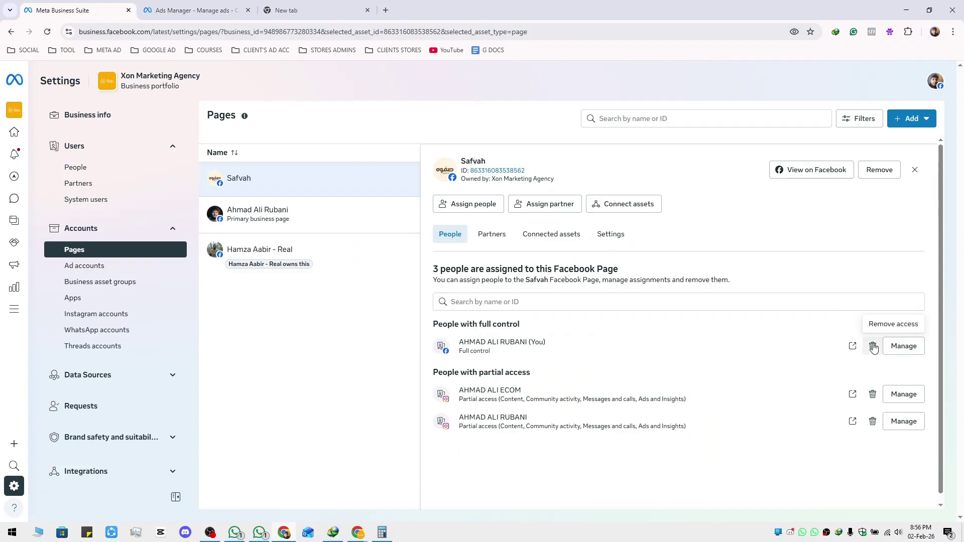
Delete your own full-control entry from the Safvah Page, confirming with the WhatsApp verification code
click(873, 346)
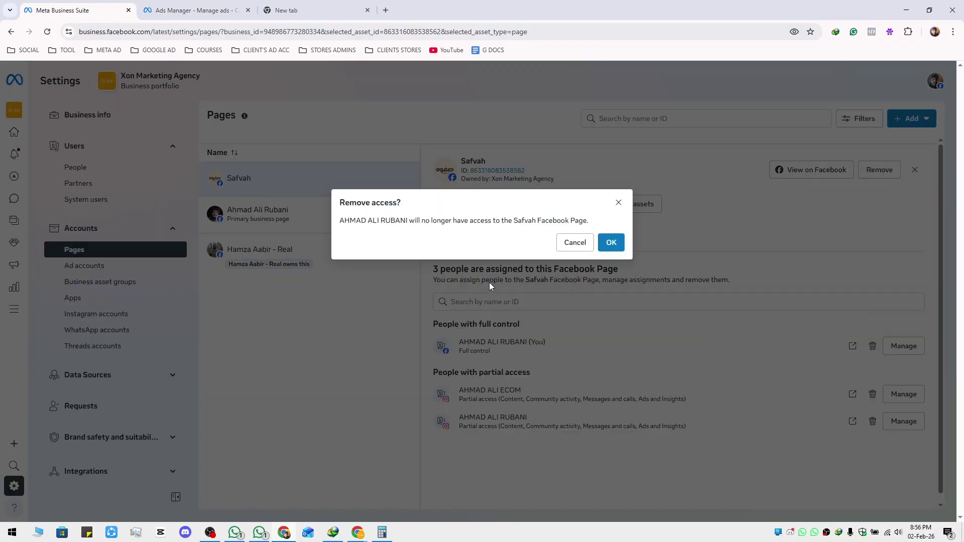
click(610, 242)
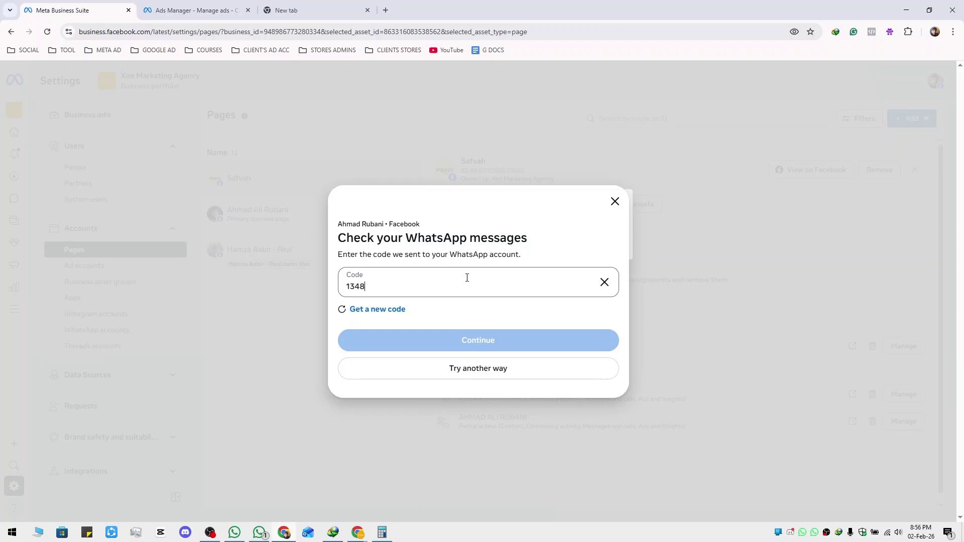
text(24)
click(494, 335)
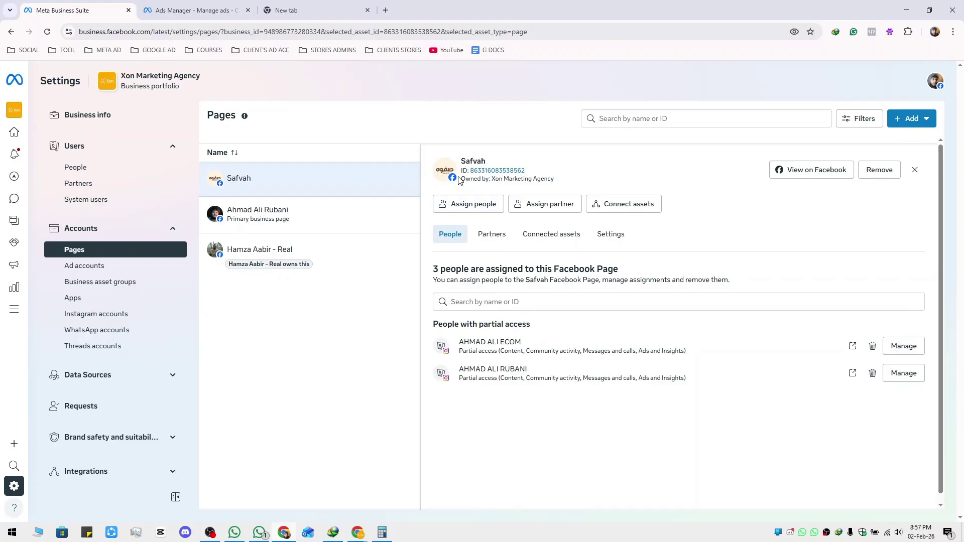
Assign yourself to the Safvah Page with Full control over everything
click(476, 204)
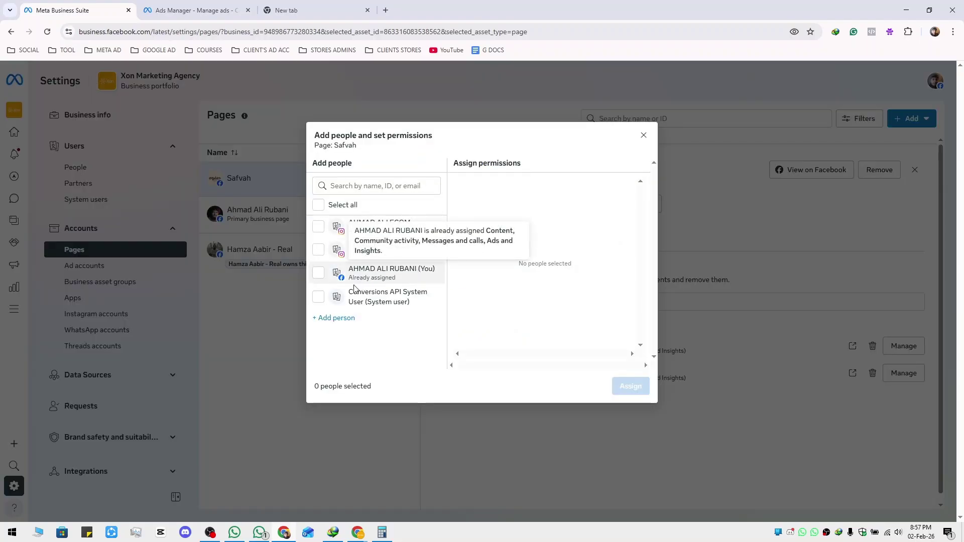
click(392, 273)
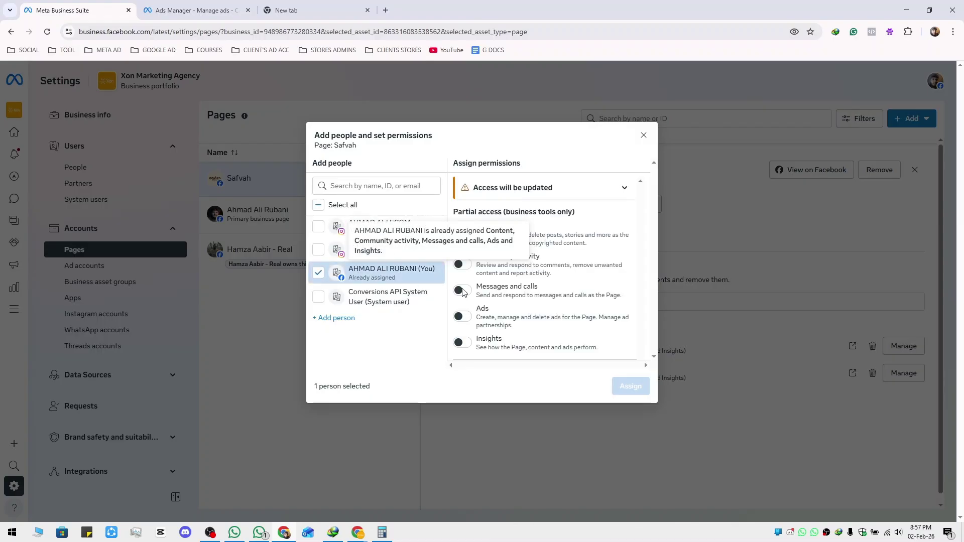
click(460, 322)
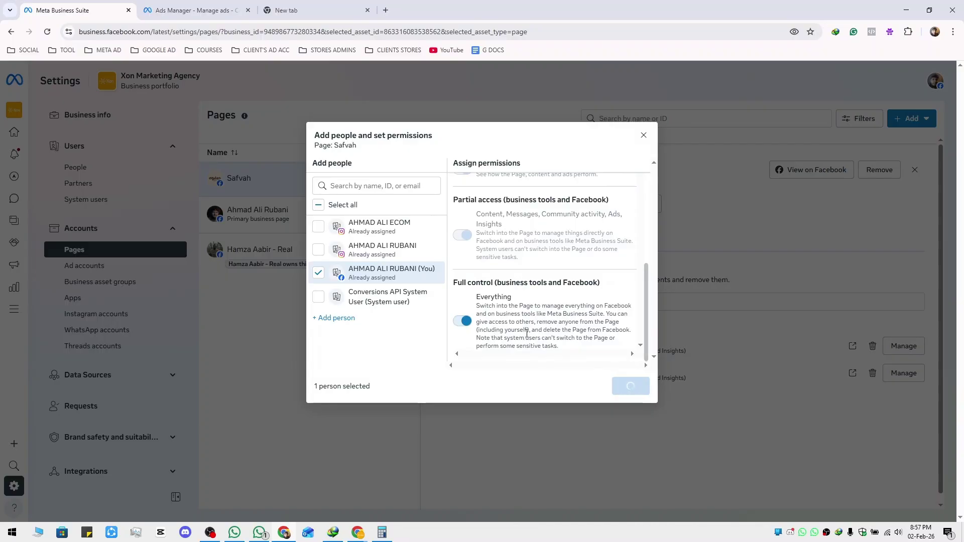
click(611, 344)
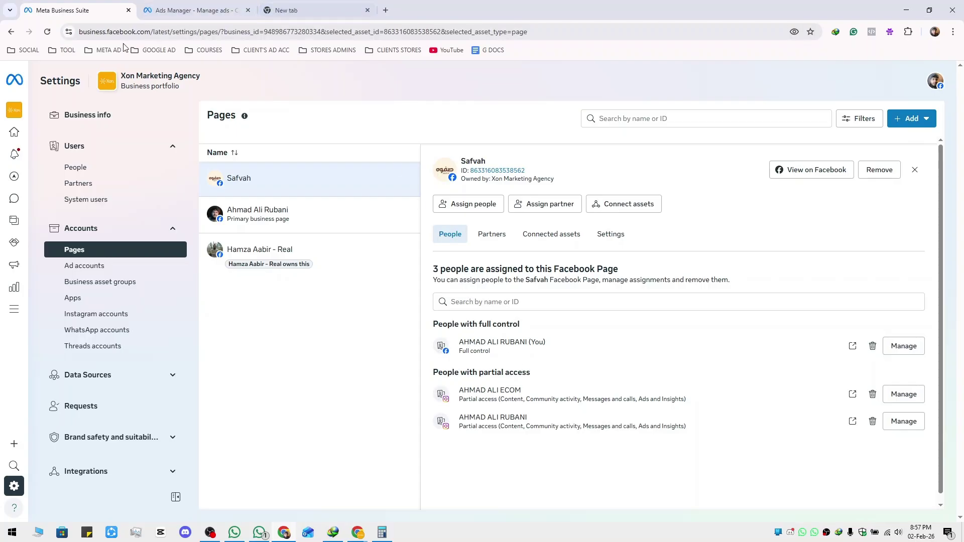
Open the Facebook profile bookmark in a new tab and close the Ads Manager tab
click(33, 50)
middle_click(37, 84)
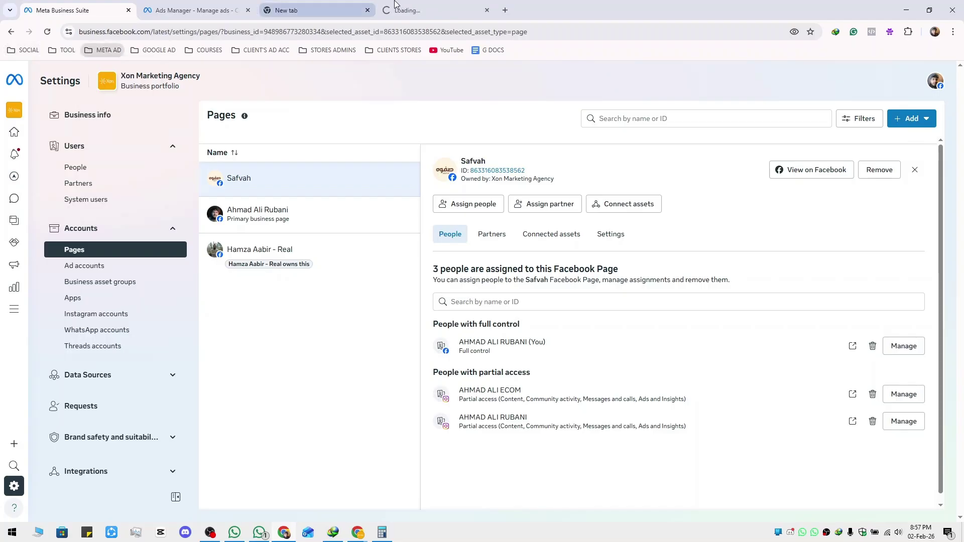
click(328, 10)
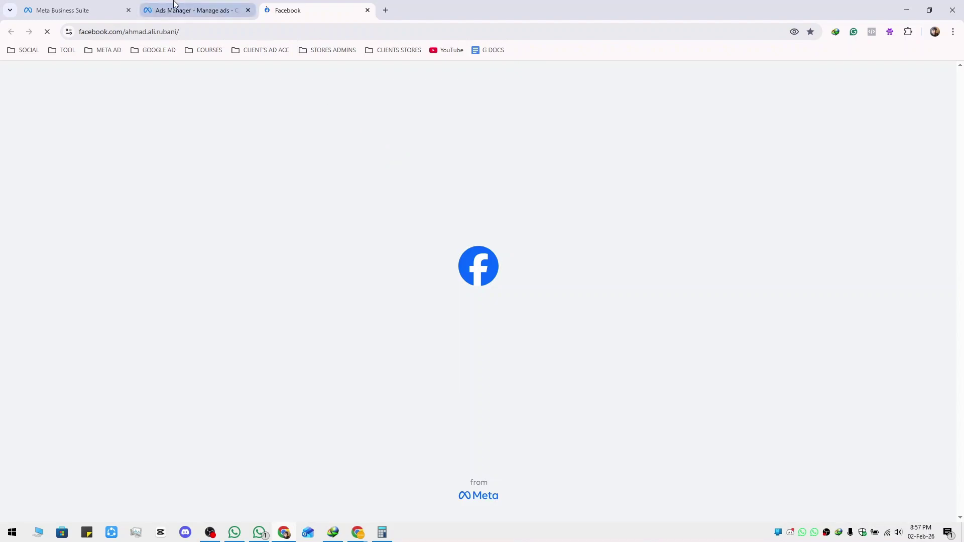
middle_click(189, 9)
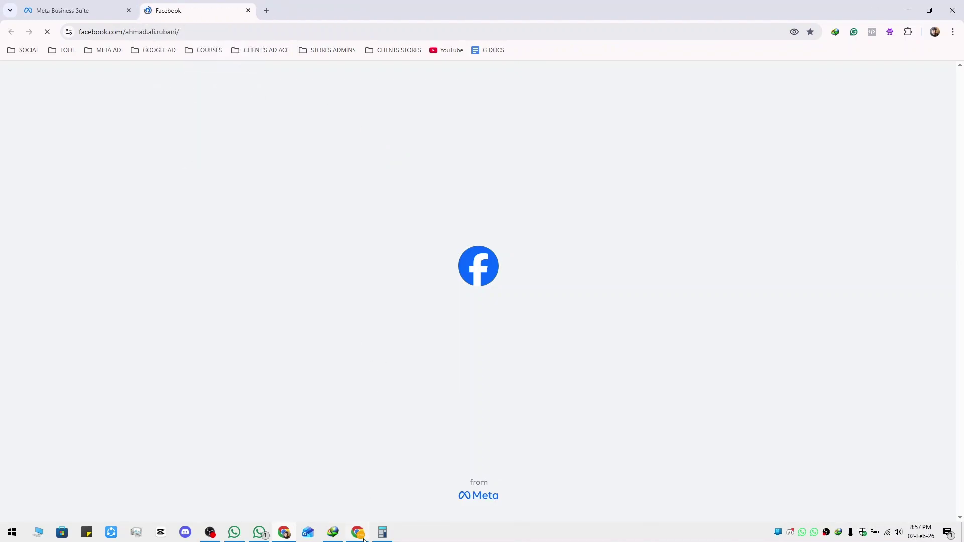
Check Facebook's list of all profiles to confirm Safvah is available
mouse_move(358, 533)
mouse_move(333, 499)
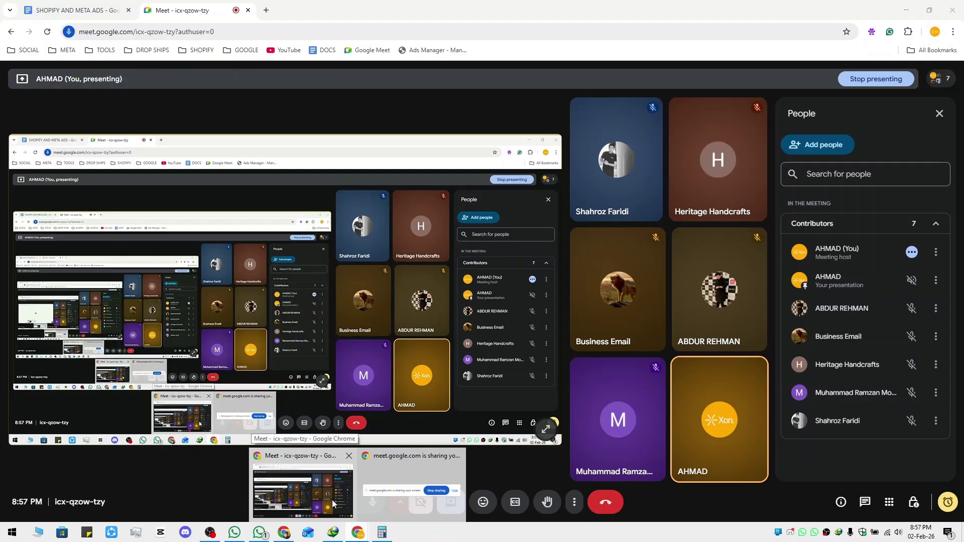
scroll(299, 180, down, 4)
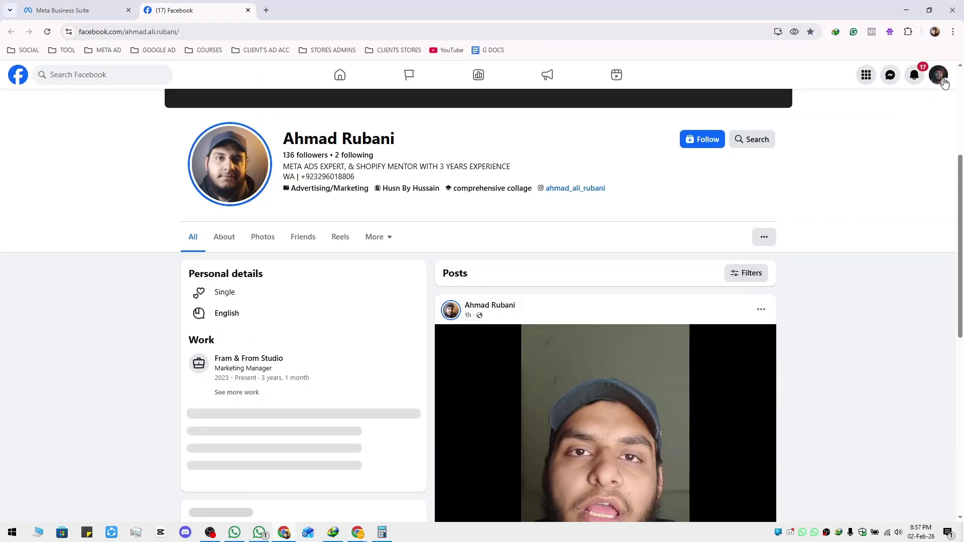
click(938, 75)
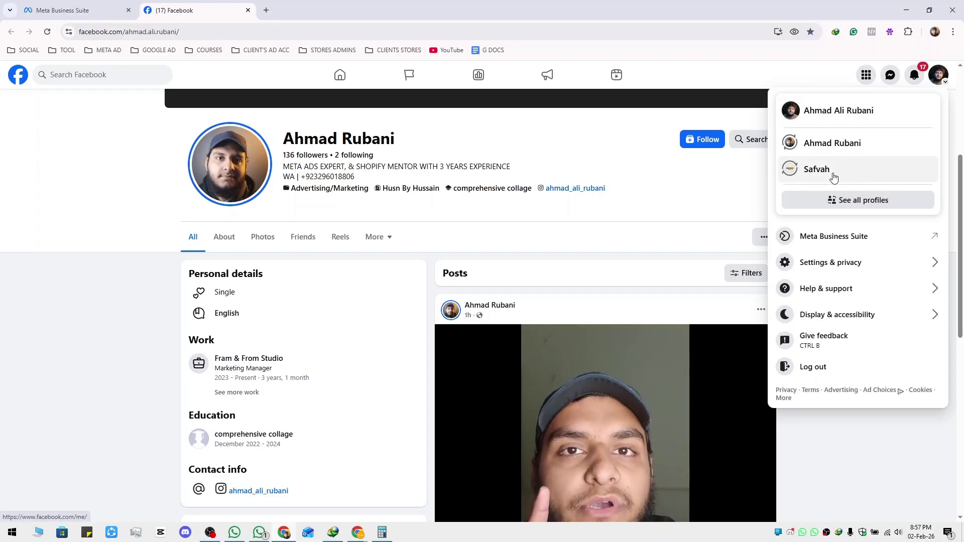
click(848, 200)
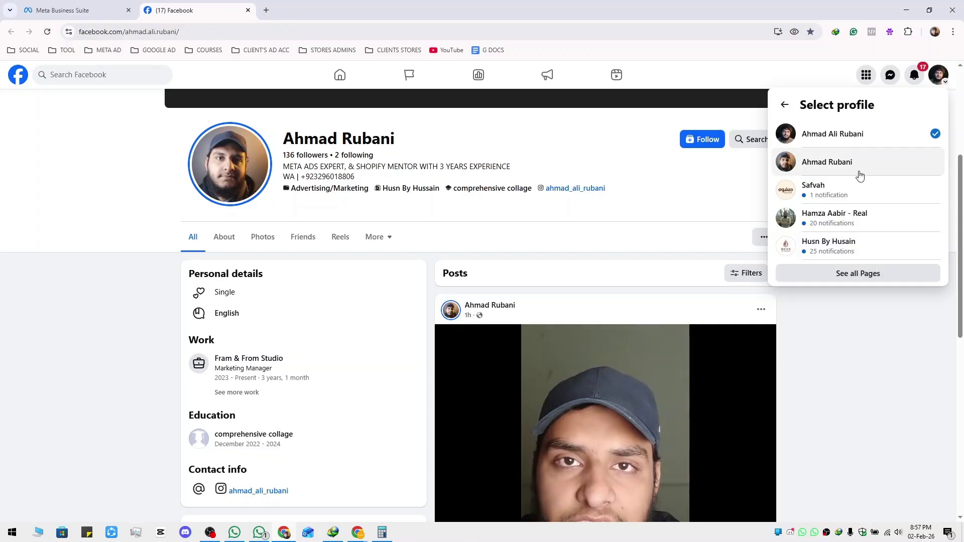
click(785, 105)
click(874, 90)
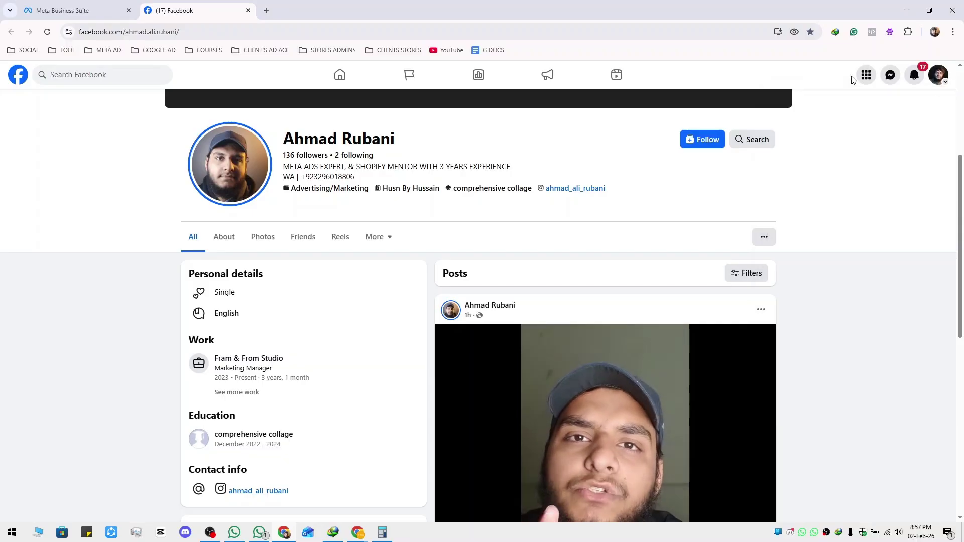
Switch to the other personal profile, then return to the Google Meet call
click(938, 75)
click(798, 143)
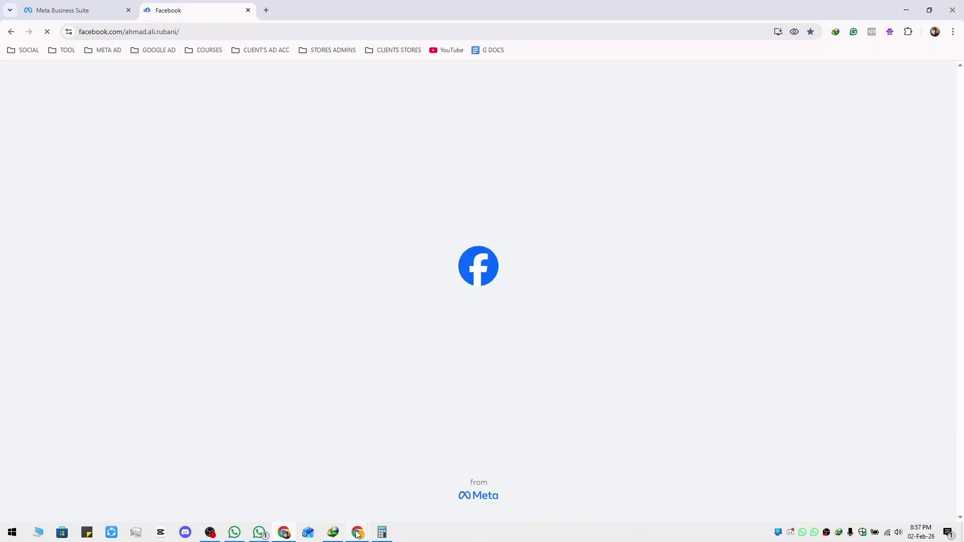
mouse_move(359, 535)
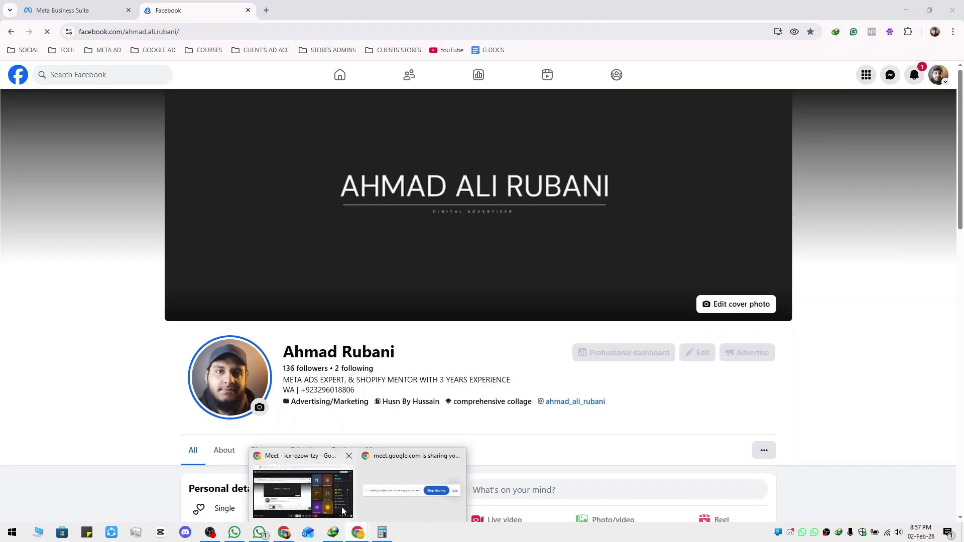
click(341, 507)
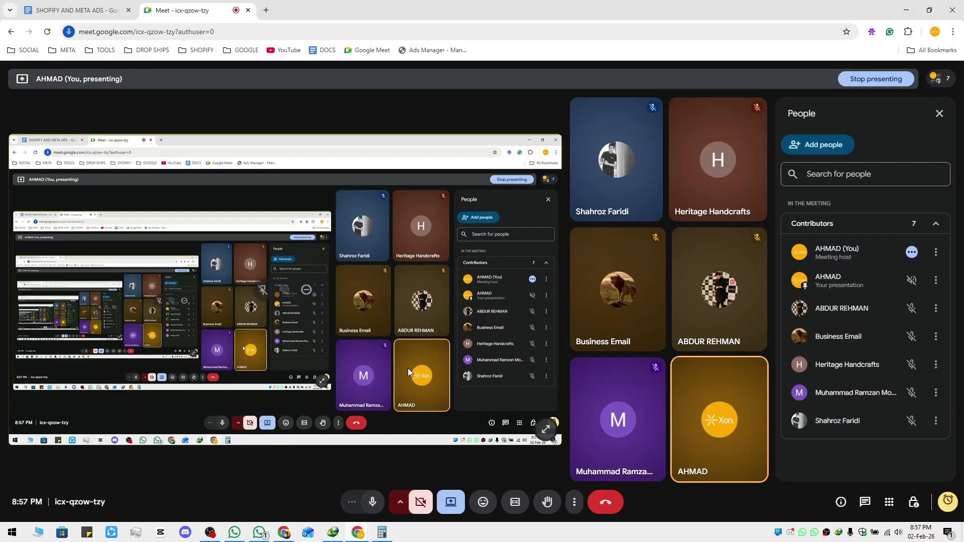